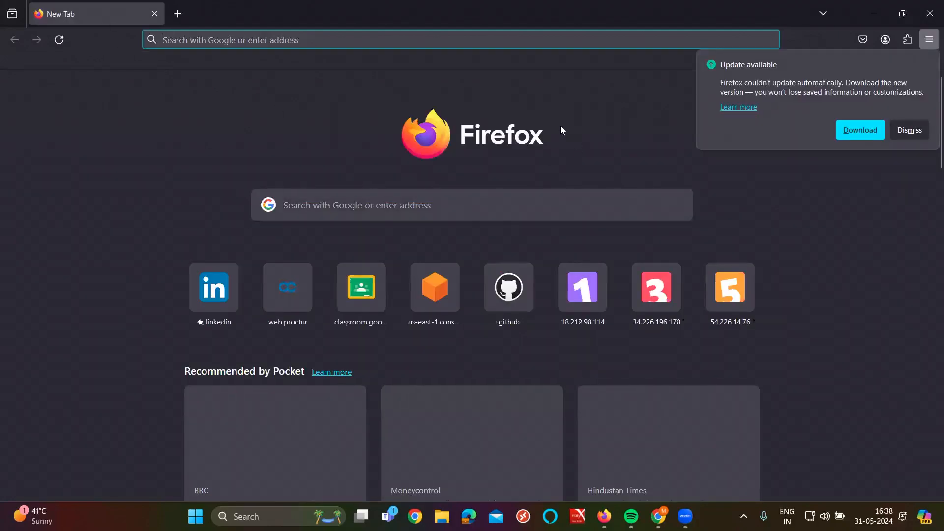
Step: Hide Firefox and open the recent 6PMMAY notes file from the Start menu
key("super+d")
key("super")
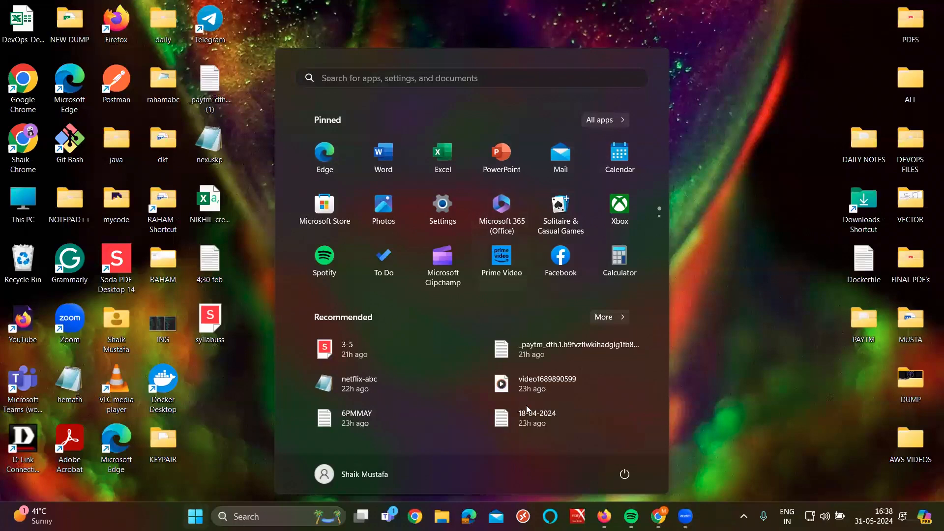
left_click(390, 415)
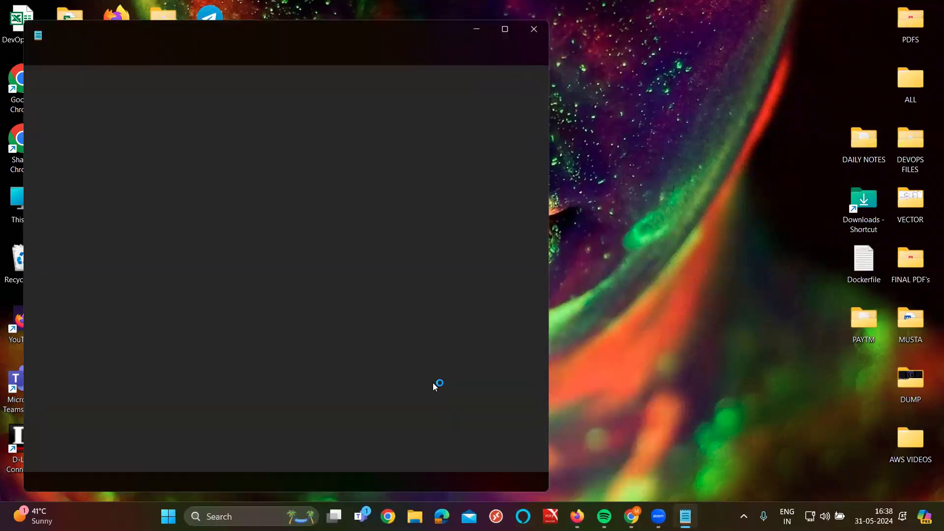
Step: Maximize the notes and highlight the ONE-TIER, THREE-TIER and N-TIER architecture lines
left_click(505, 29)
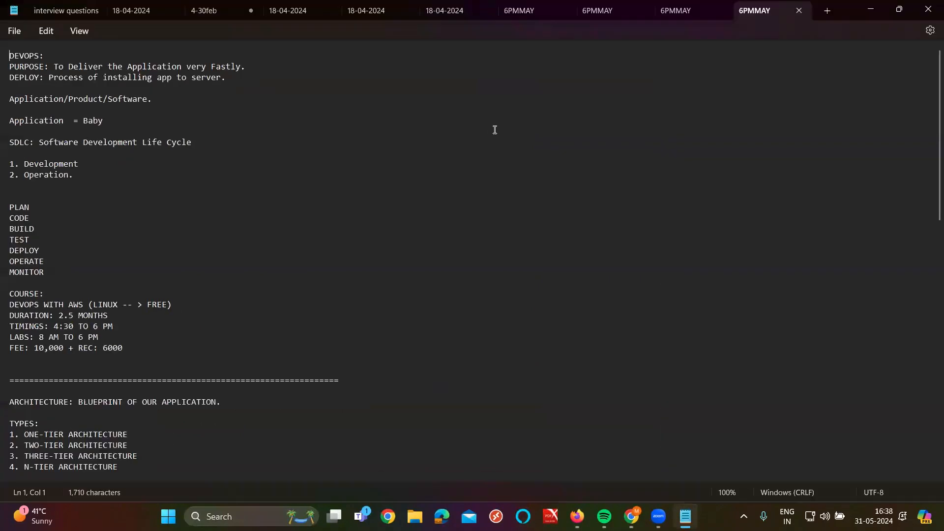
left_click(495, 131)
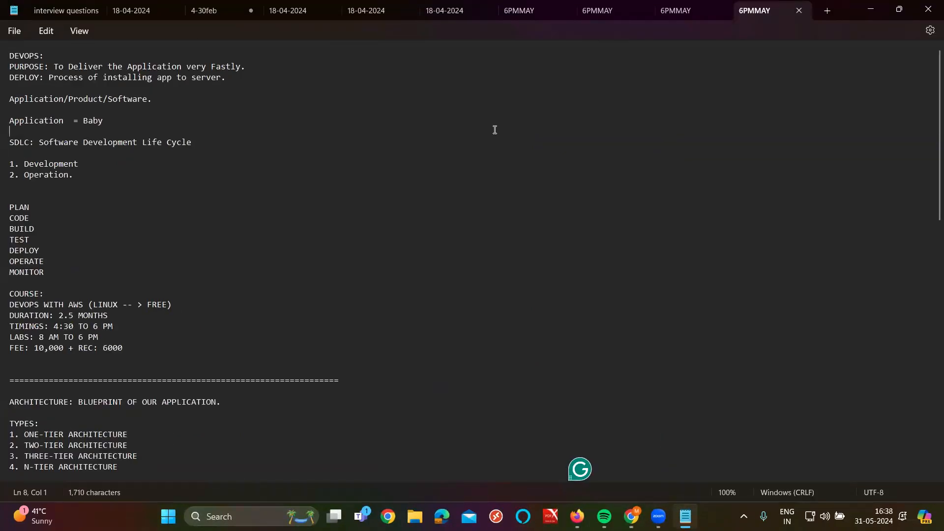
left_click(338, 250)
scroll(339, 251, "up", 10, "ctrl")
scroll(338, 251, "down", 7)
scroll(158, 319, "down", 2)
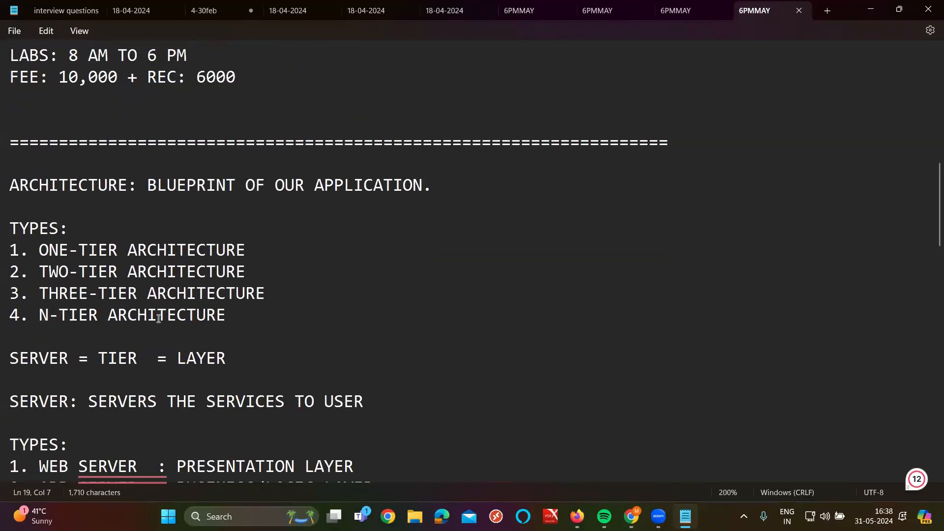
left_click(84, 251)
triple_click(83, 250)
left_click(95, 273)
double_click(92, 295)
triple_click(92, 295)
triple_click(84, 315)
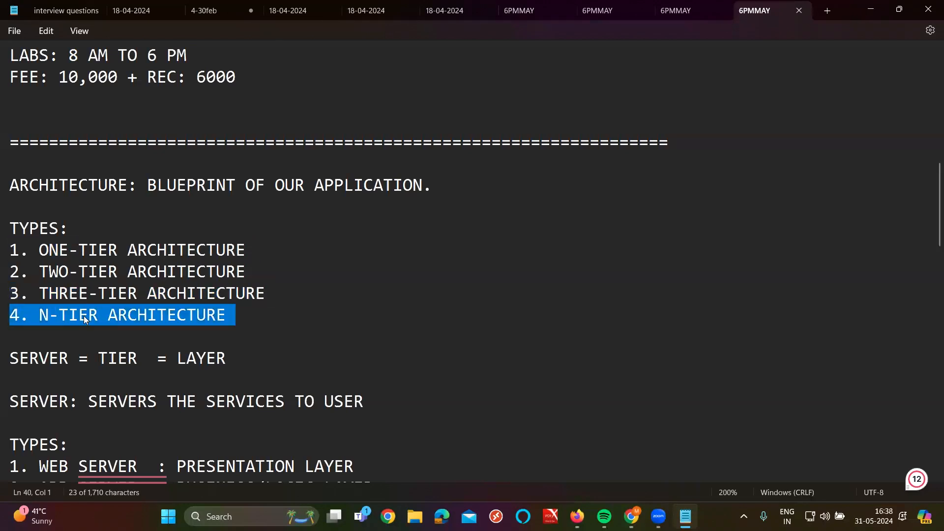
scroll(84, 317, "down", 1)
Step: Highlight the SERVER definition and the WEB SERVER, APP SERVER and DB SERVER entries
double_click(33, 293)
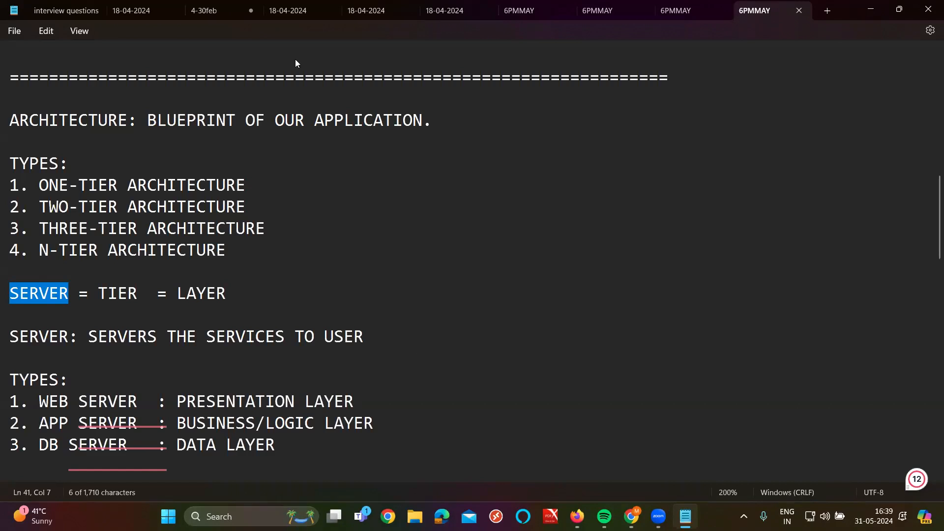
triple_click(252, 340)
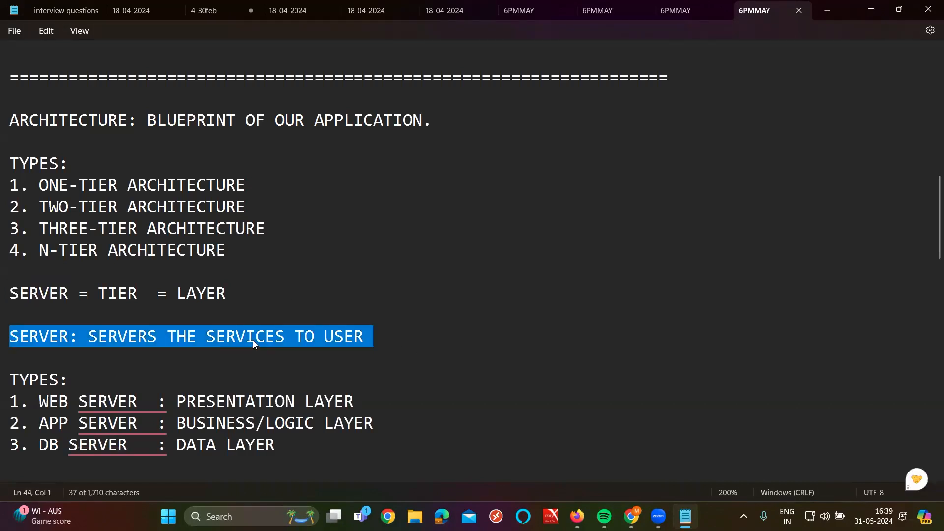
left_click_drag(41, 402, 167, 413)
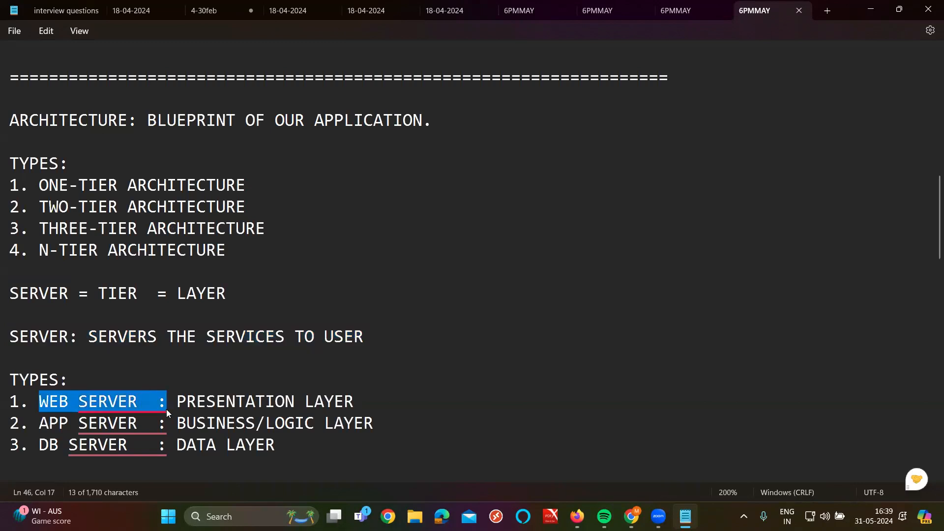
left_click_drag(42, 425, 127, 428)
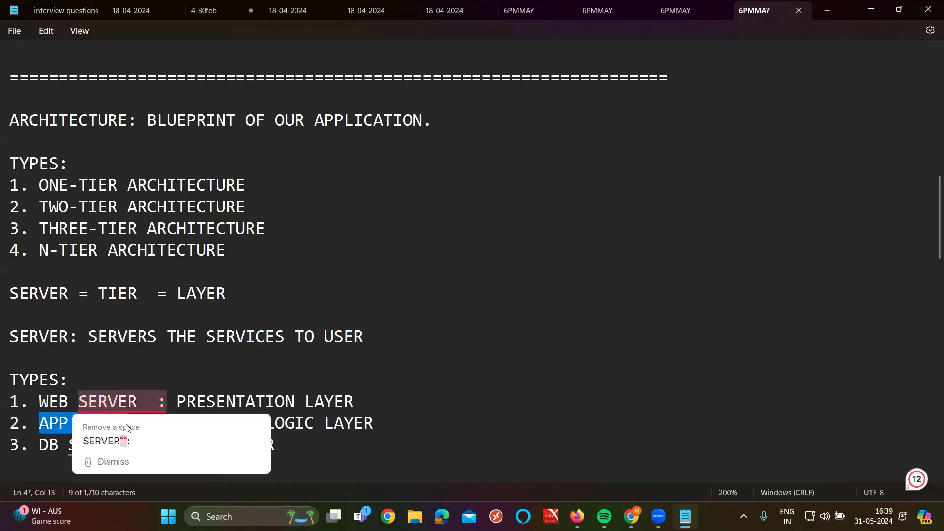
left_click_drag(41, 445, 132, 449)
Step: Highlight the presentation, business/logic and data layers for each server, then return to Firefox
mouse_move(133, 448)
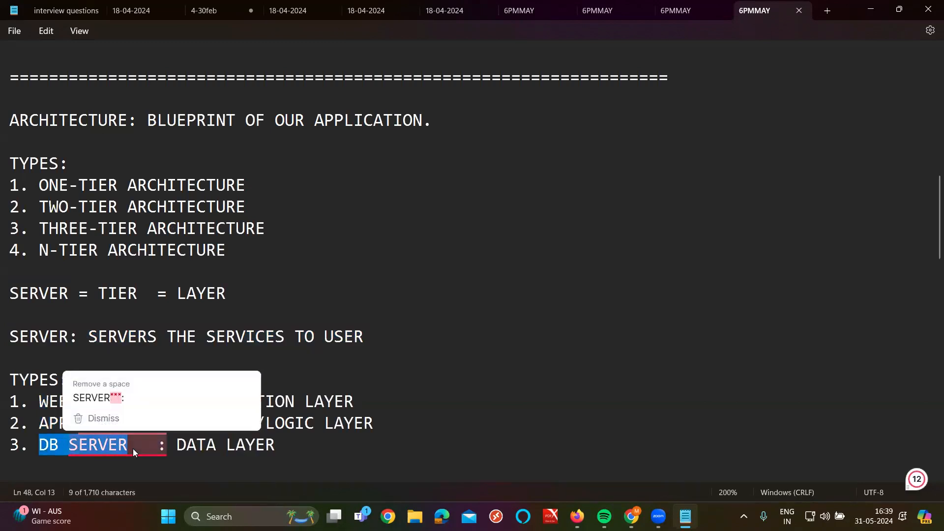
triple_click(292, 404)
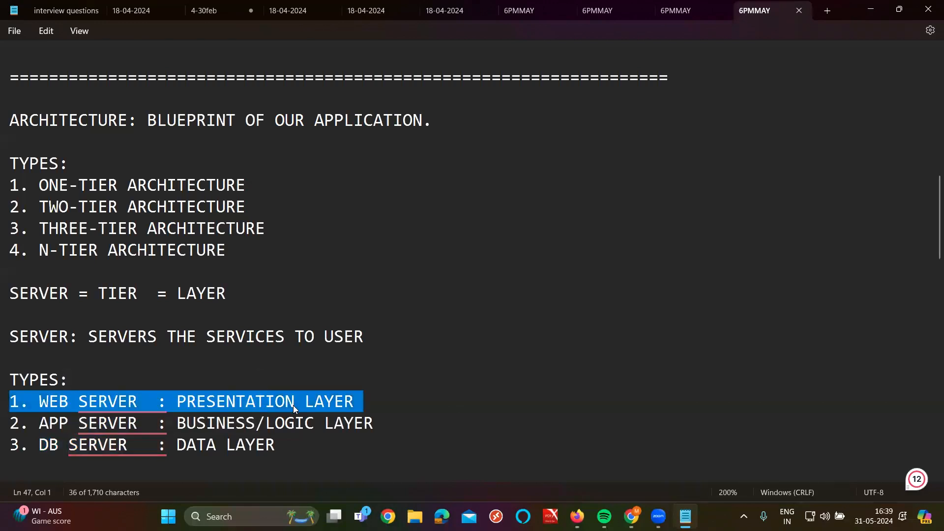
left_click_drag(178, 427, 346, 432)
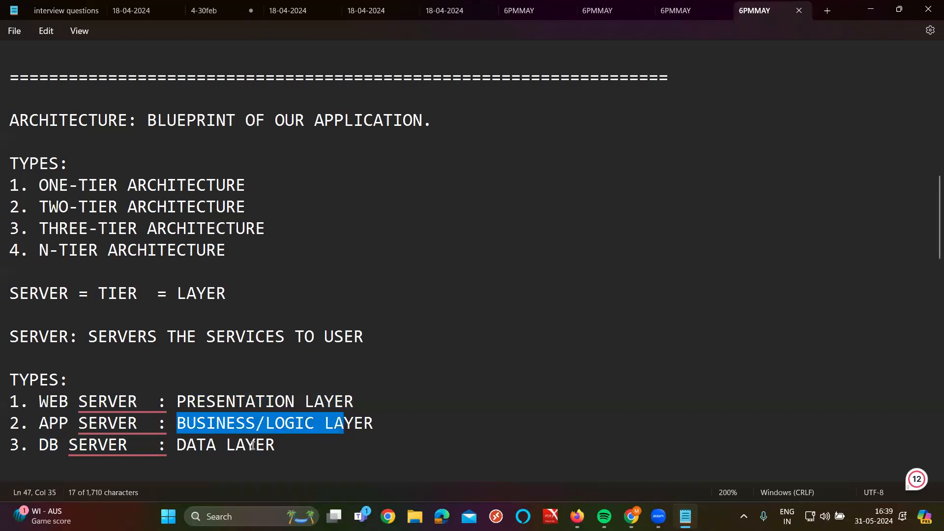
left_click_drag(179, 445, 353, 445)
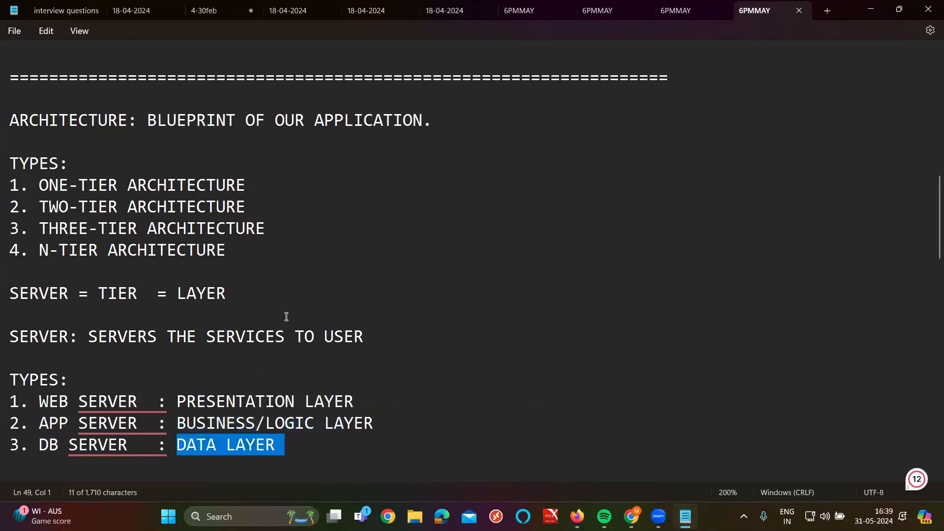
scroll(286, 316, "down", 3)
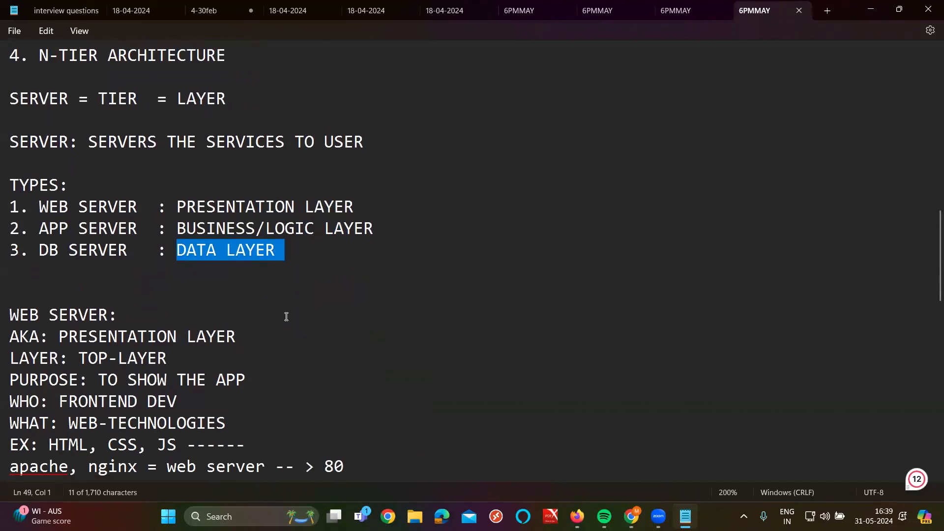
scroll(284, 316, "down", 1)
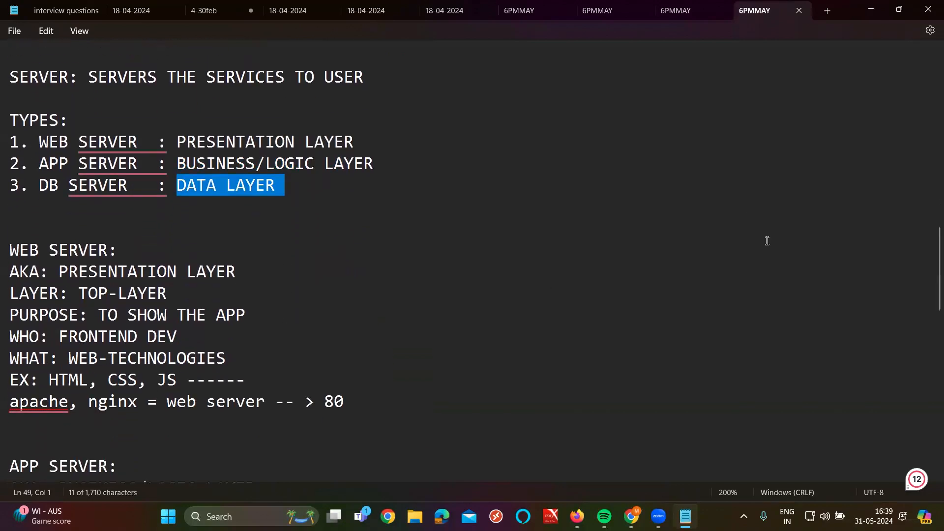
left_click(577, 516)
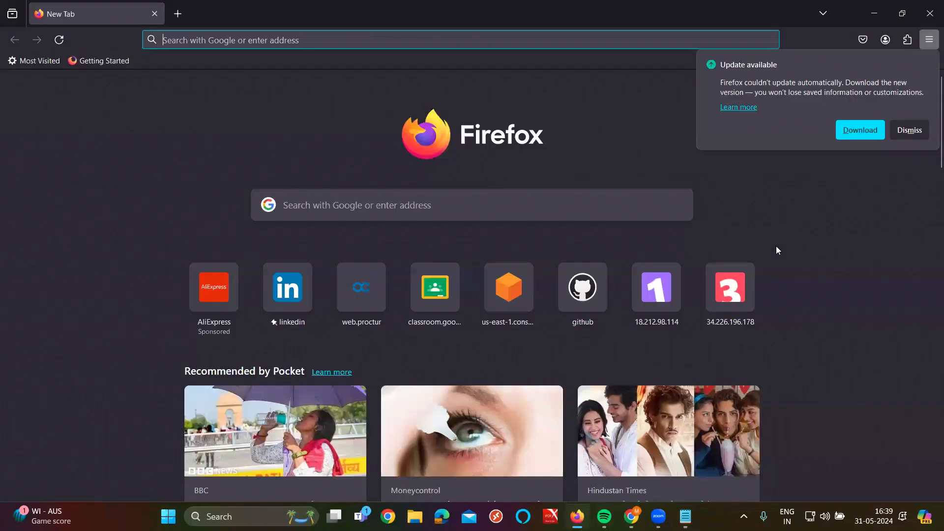
Step: Open the us-east-1 console shortcut and sign in as root user with the saved email
left_click(531, 322)
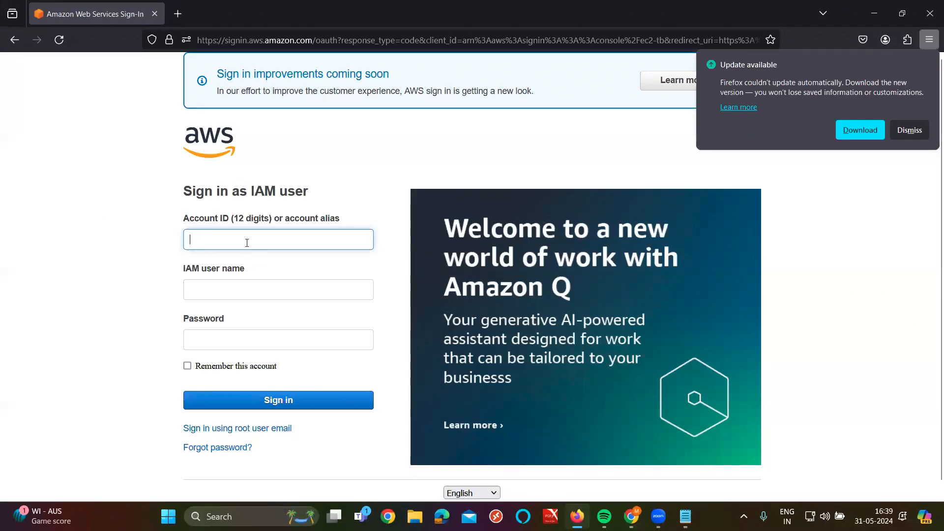
scroll(233, 260, "down", 1)
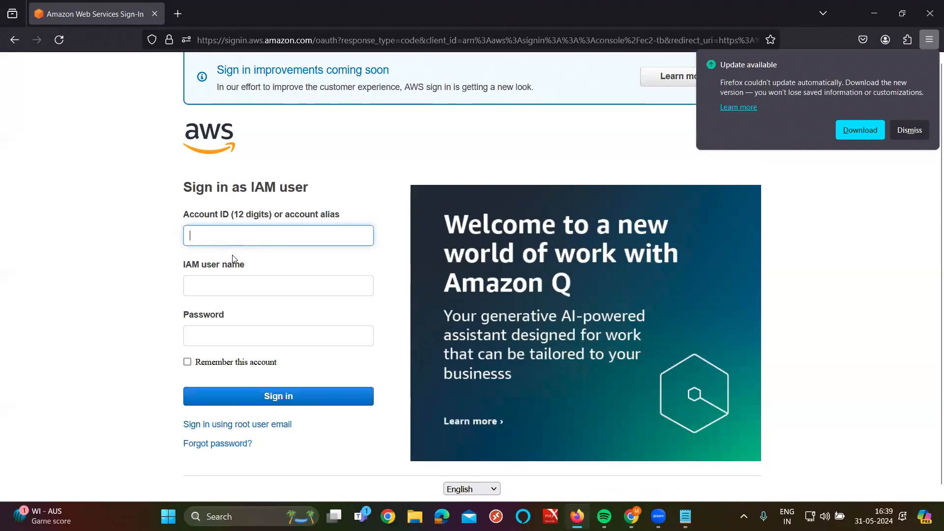
left_click(246, 423)
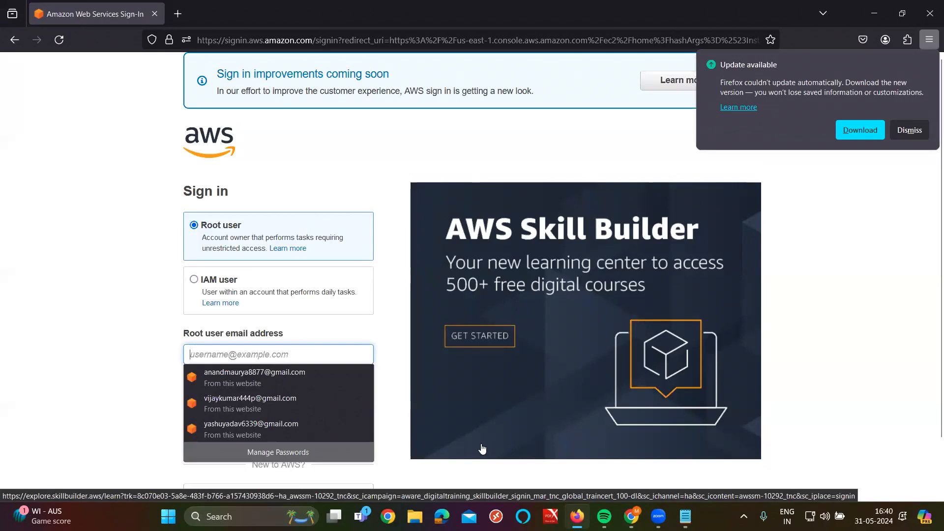
left_click(237, 405)
left_click(290, 386)
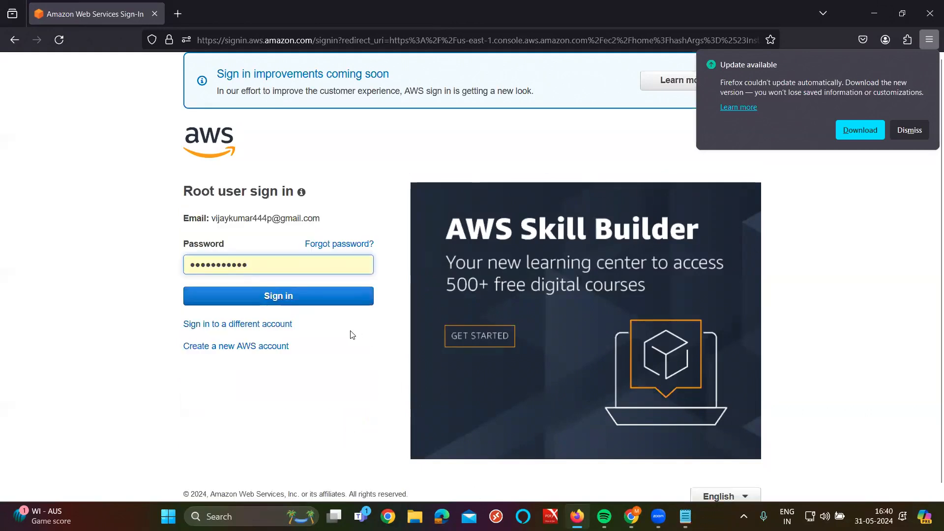
left_click(312, 297)
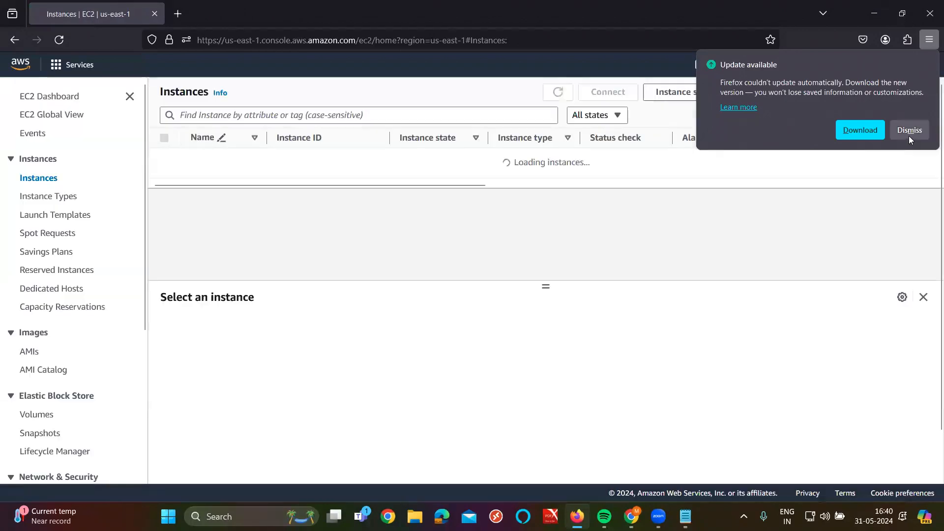
Step: Dismiss the Firefox update notice, refresh the empty EC2 instance list, and start Launch instances
left_click(909, 132)
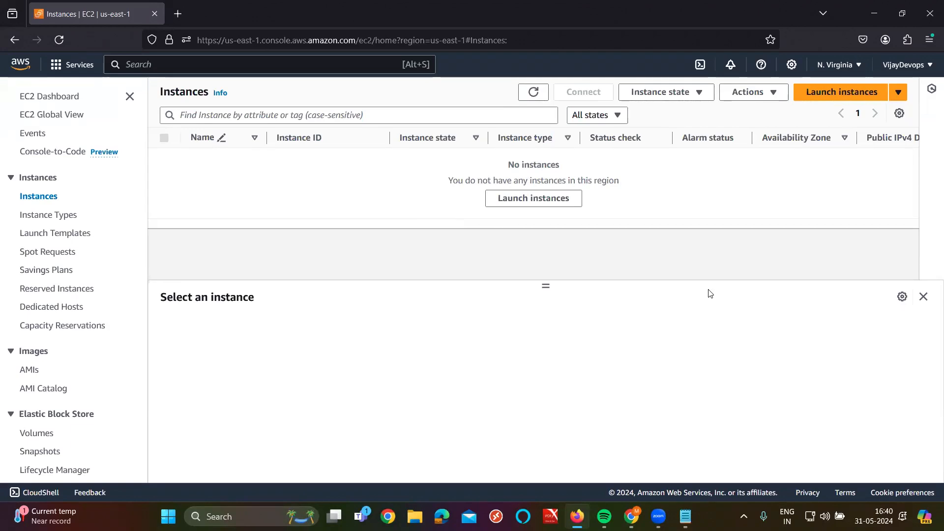
left_click(531, 99)
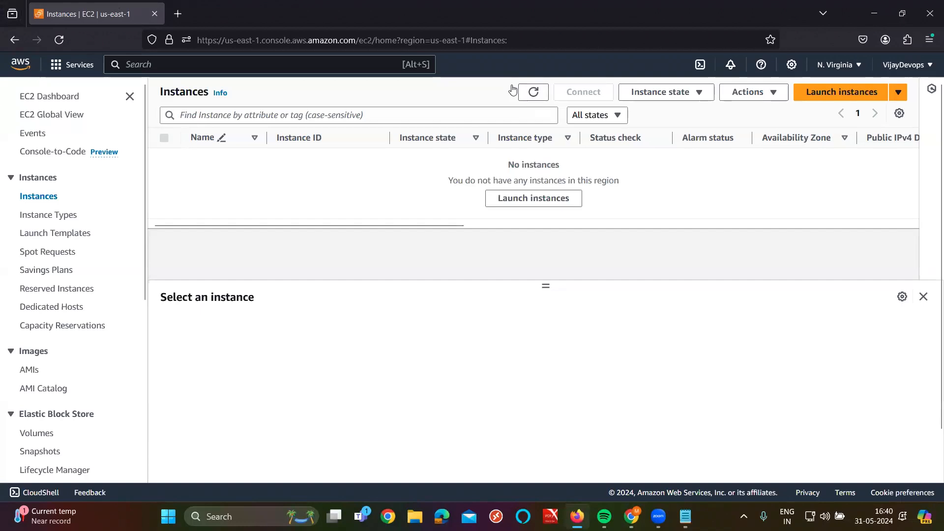
left_click(800, 100)
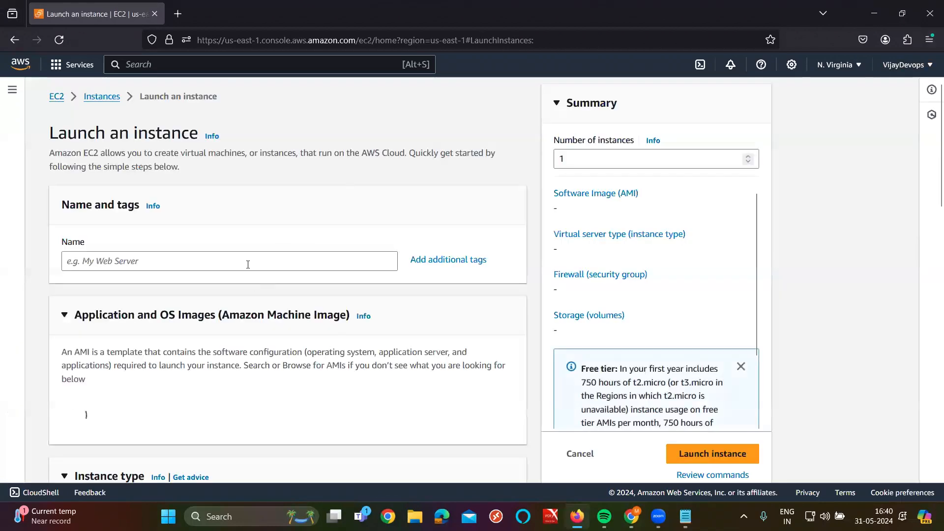
Step: Name the instance 'raham' and choose the Amazon Linux 2 Kernel 5.10 AMI
left_click(248, 265)
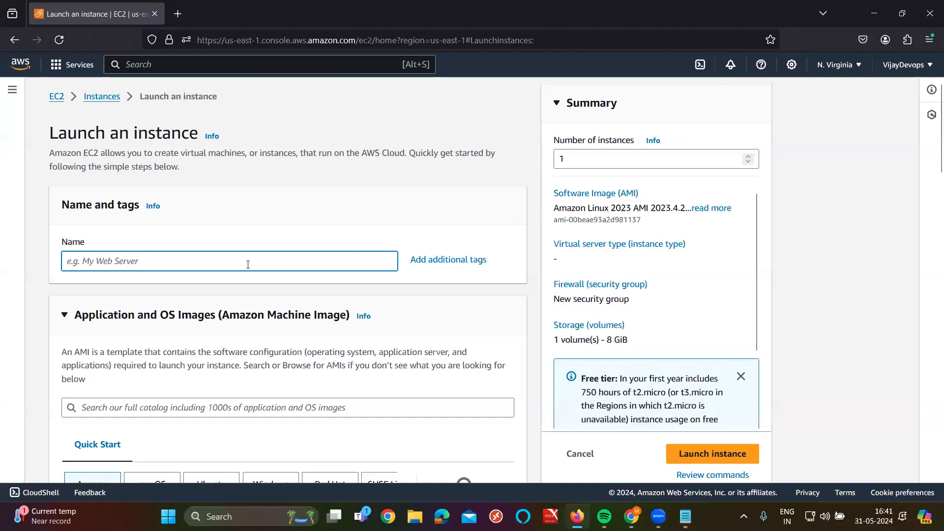
type("raham")
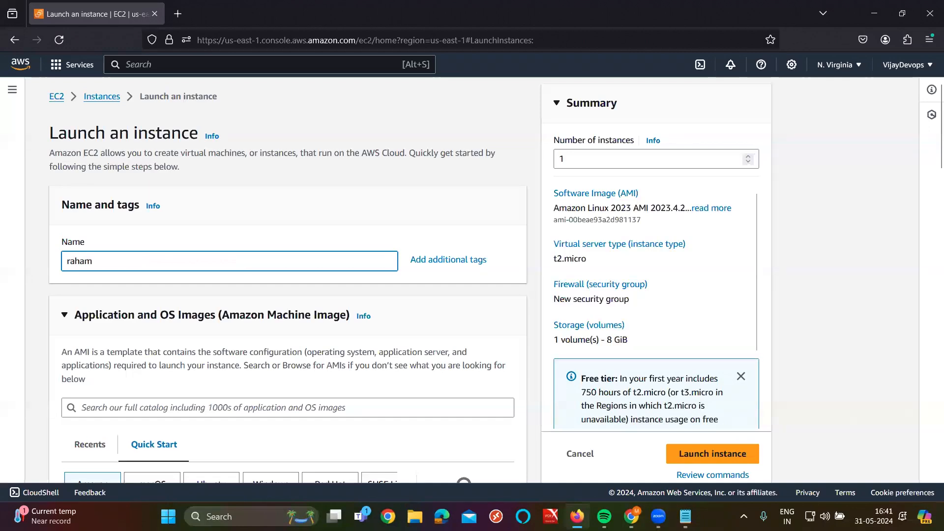
scroll(243, 268, "down", 5)
left_click(311, 352)
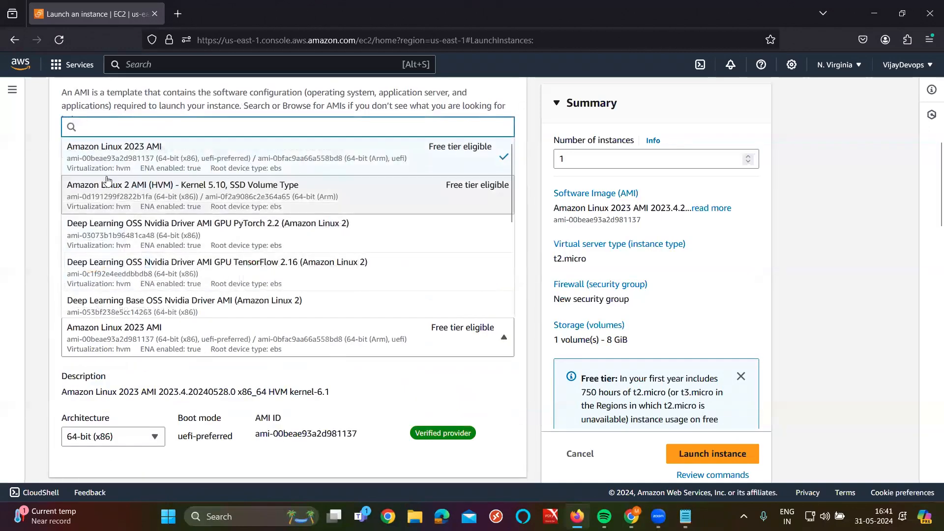
left_click(334, 204)
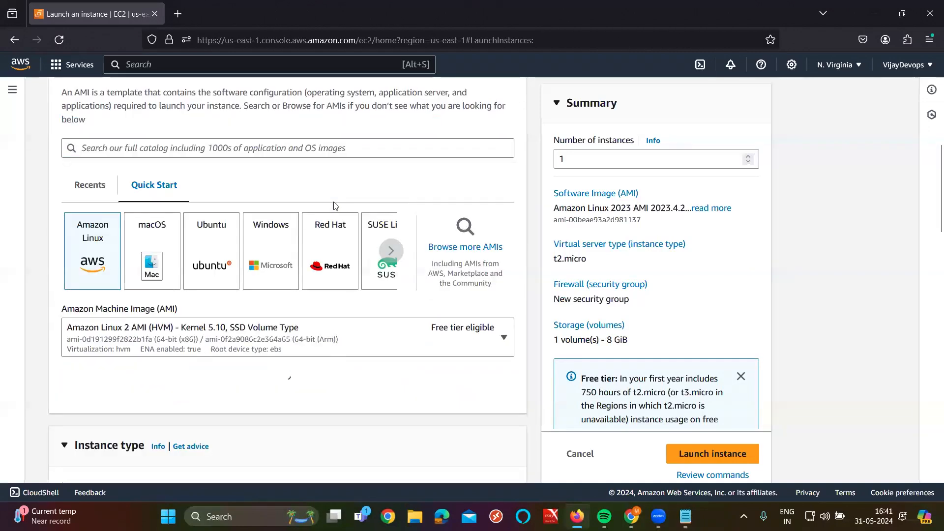
scroll(317, 233, "down", 3)
scroll(317, 234, "down", 6)
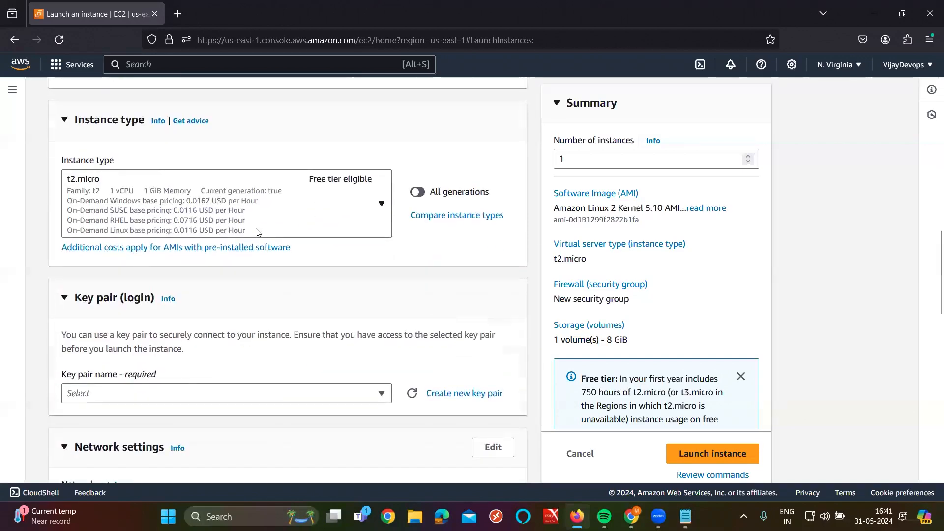
Step: Select key pair apr6pm and the existing ALL security group, then go to the Instances list
left_click(274, 264)
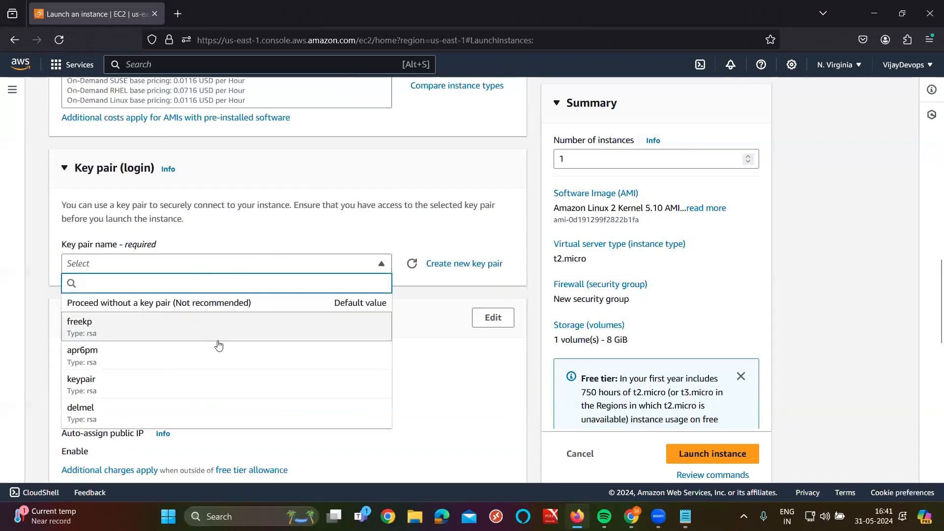
left_click(156, 363)
scroll(264, 259, "down", 5)
scroll(242, 252, "up", 4)
scroll(243, 253, "down", 4)
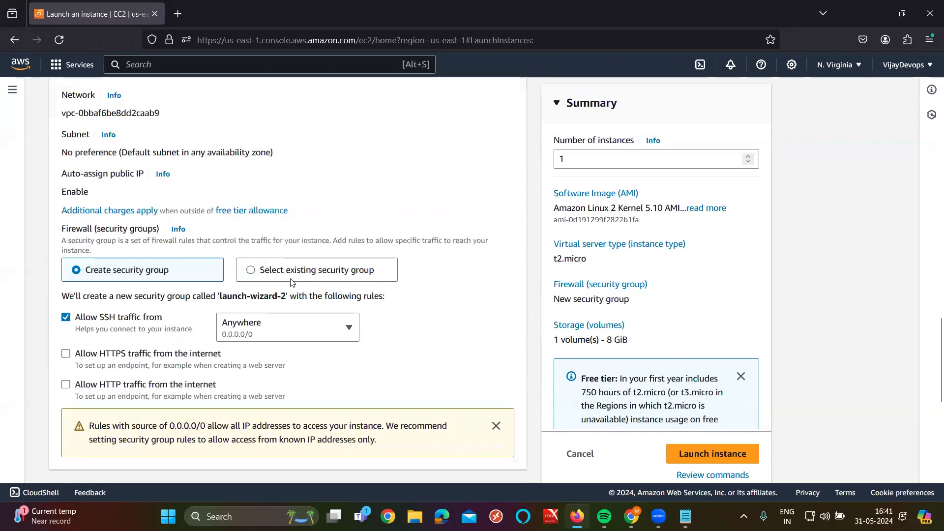
left_click(287, 272)
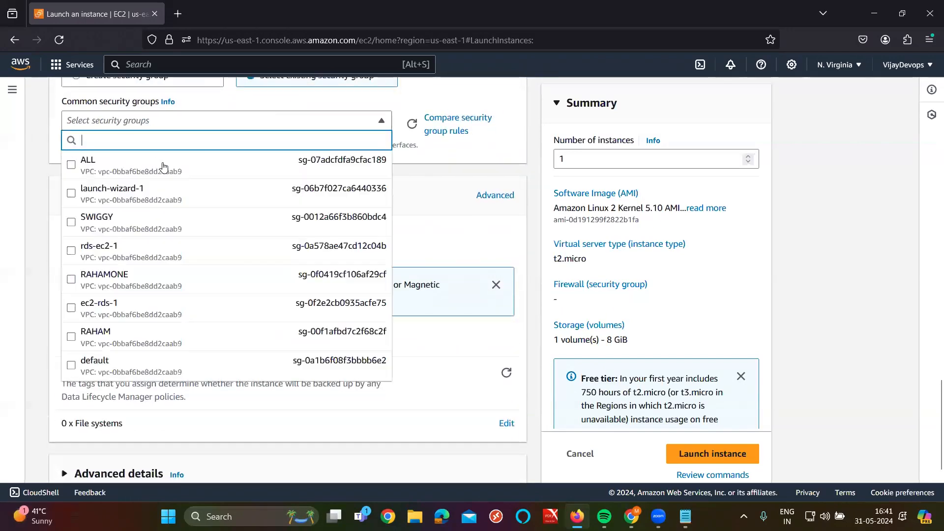
left_click(89, 158)
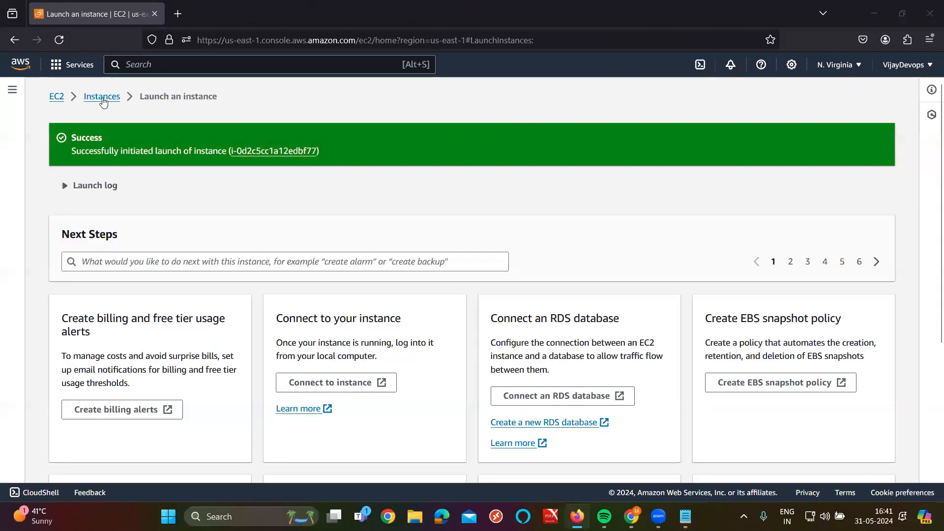
left_click(101, 95)
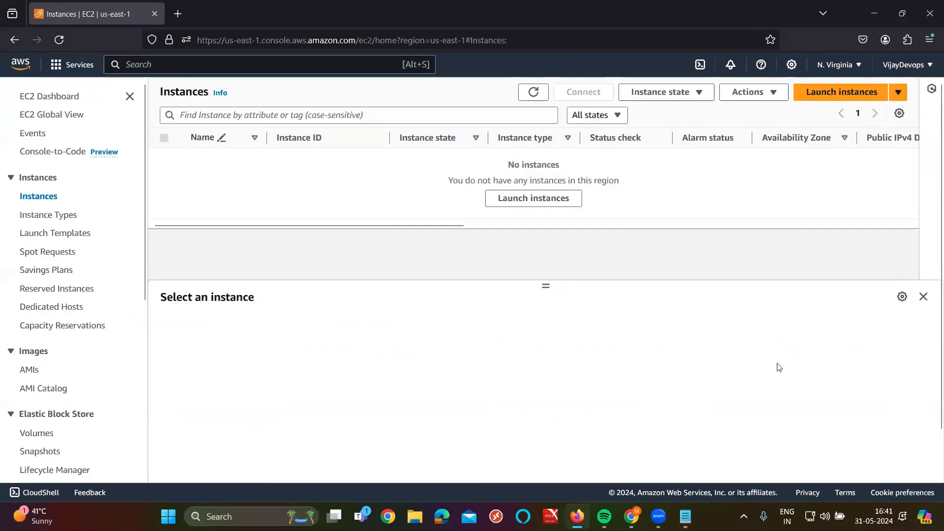
Step: Refresh the Instances list to show the new instance, then launch MobaXterm 23.4
left_click(533, 92)
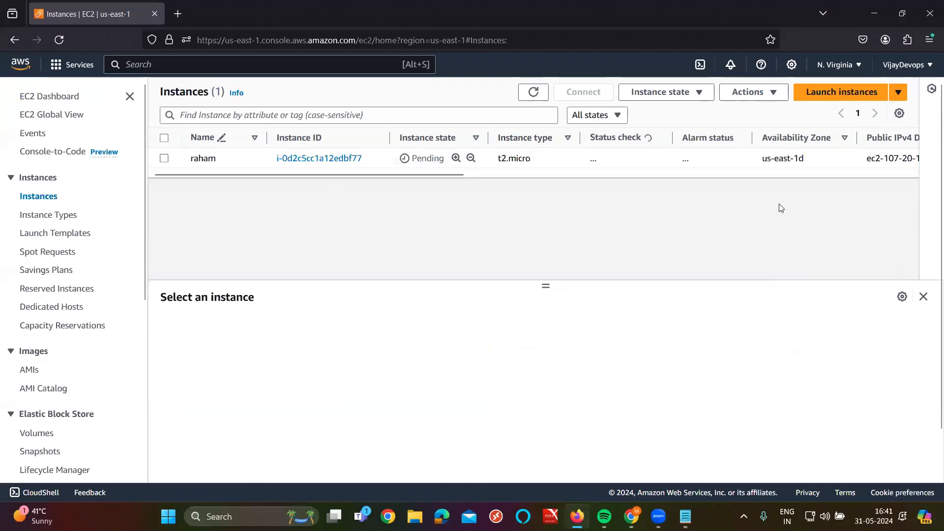
key("super")
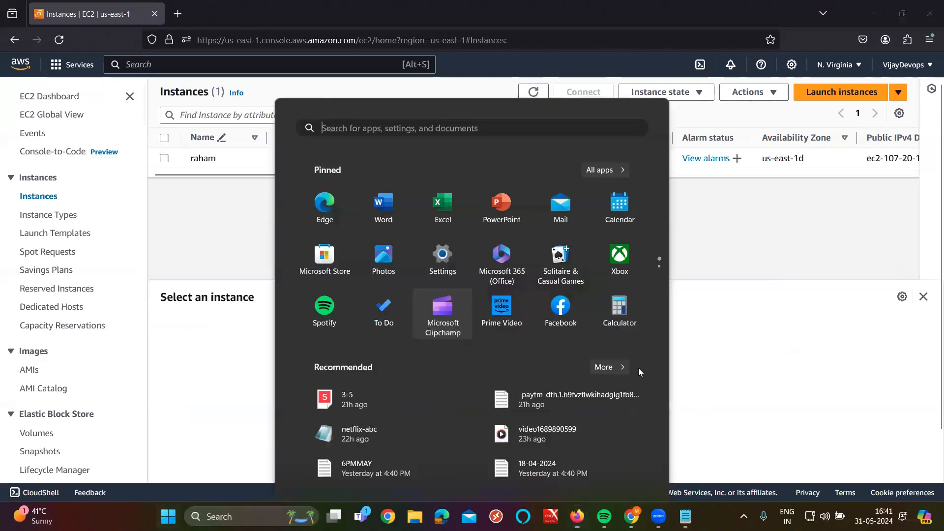
type("moba")
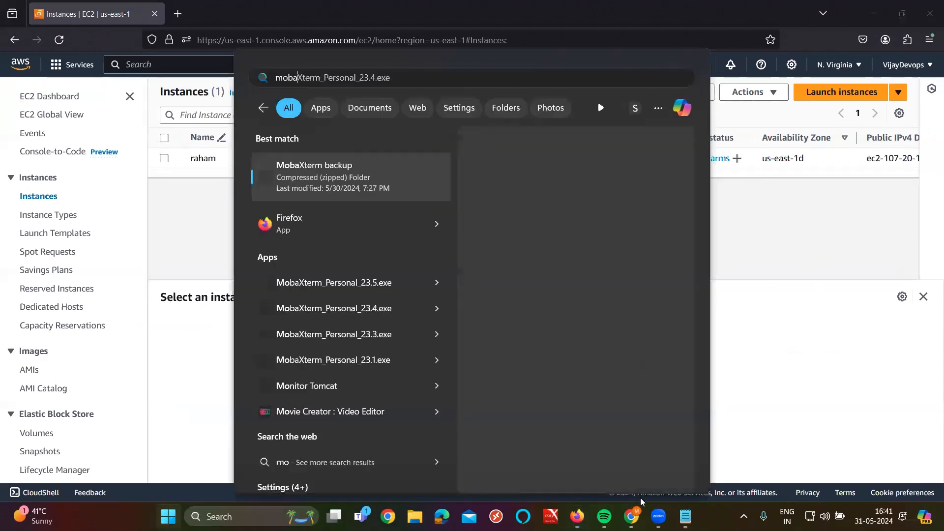
type("x")
left_click(327, 167)
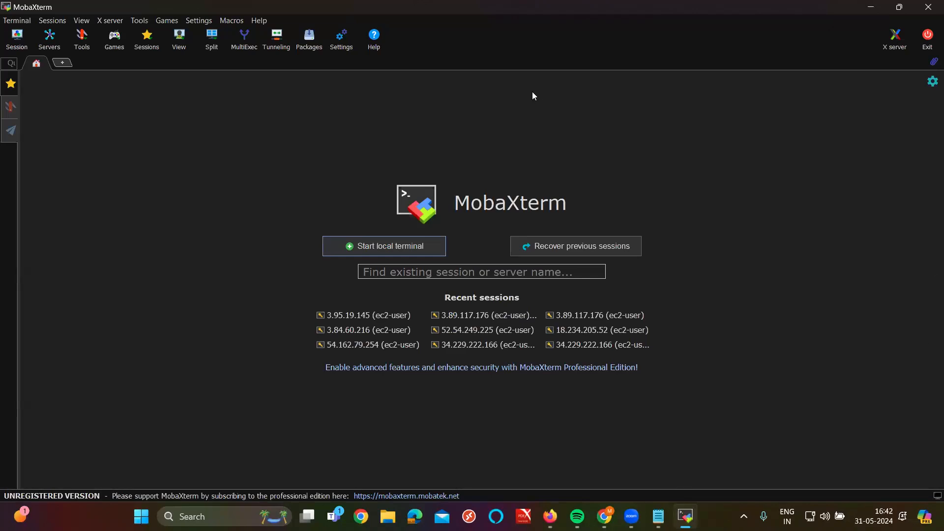
Step: Start a local terminal and cd into Desktop/KEYPAIR using Tab completion
left_click(427, 245)
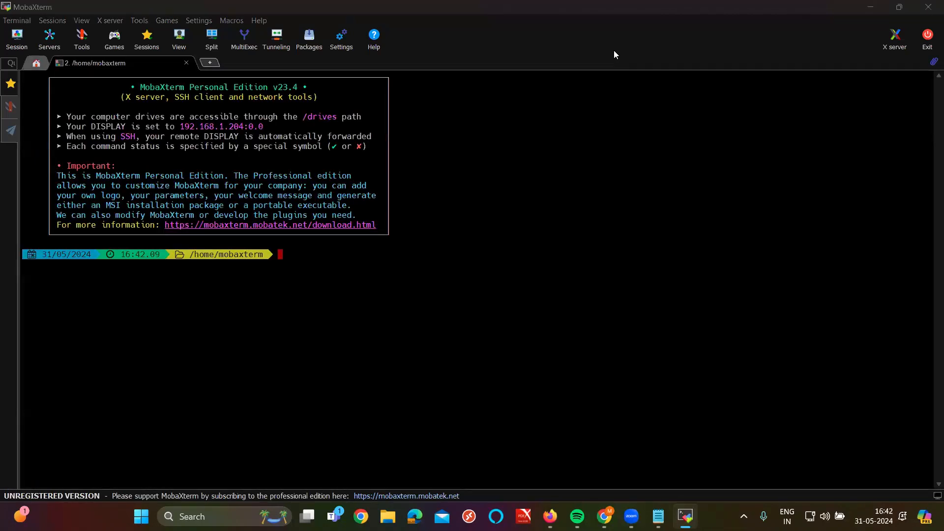
left_click(572, 246)
type("cd d")
key("Tab")
type("KE")
key("Tab")
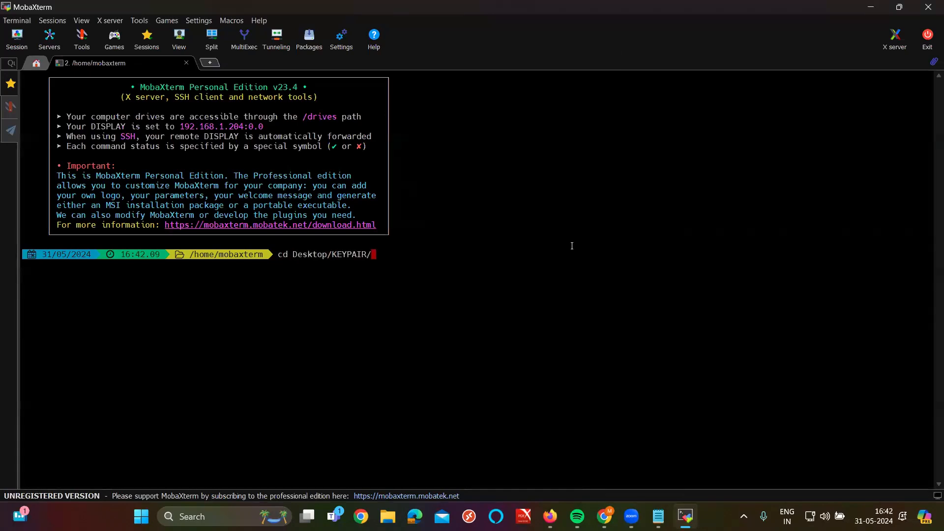
key("Return")
scroll(572, 246, "up", 5, "ctrl")
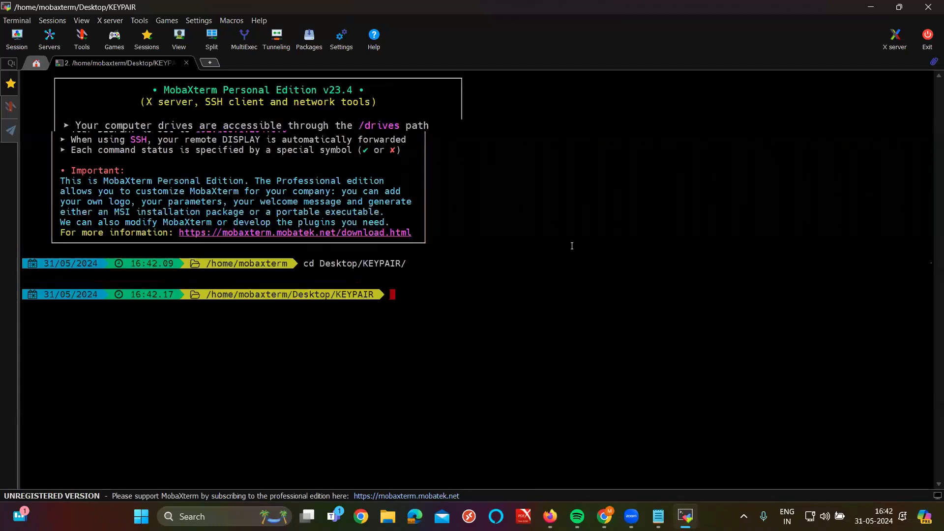
Step: Close the Zoom browser window to get back to the EC2 Instances page showing Running
key("alt+Tab")
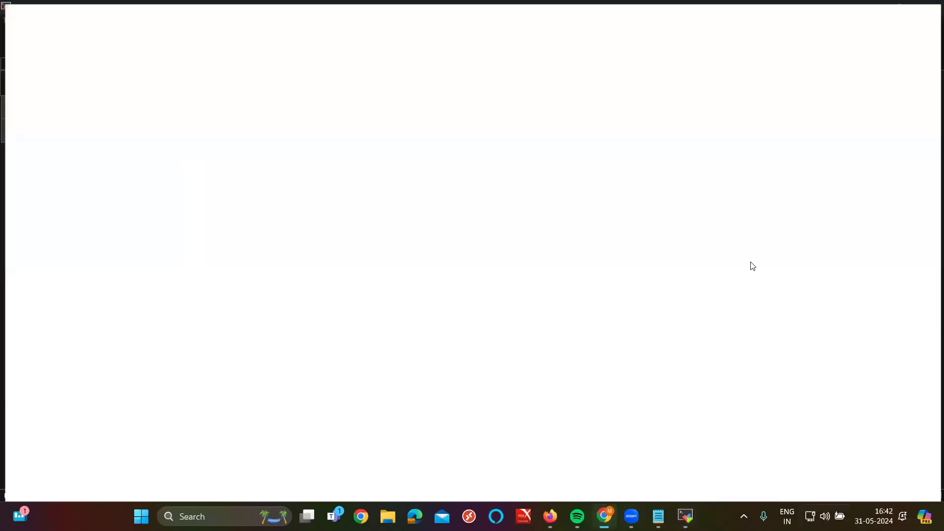
left_click(930, 4)
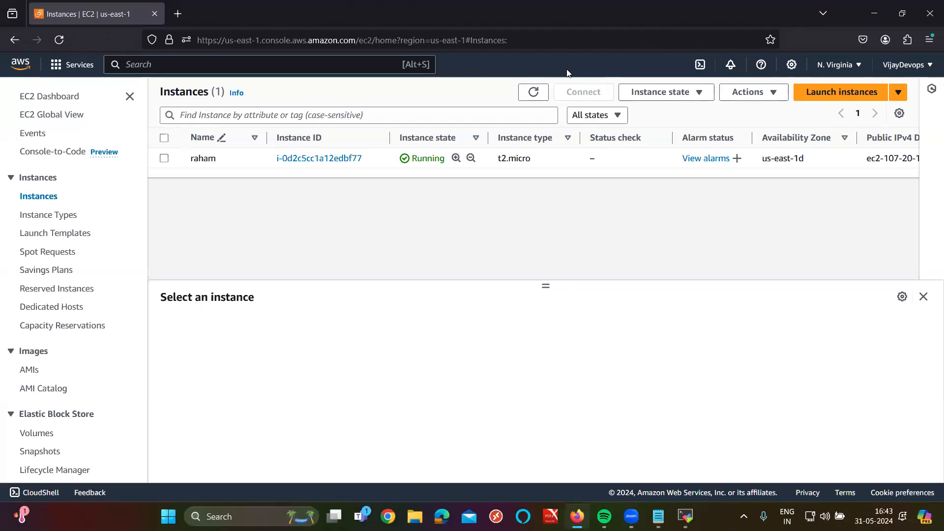
Step: Select the running instance, copy its SSH client example command, and return to MobaXterm
left_click(164, 158)
left_click(163, 158)
left_click(164, 158)
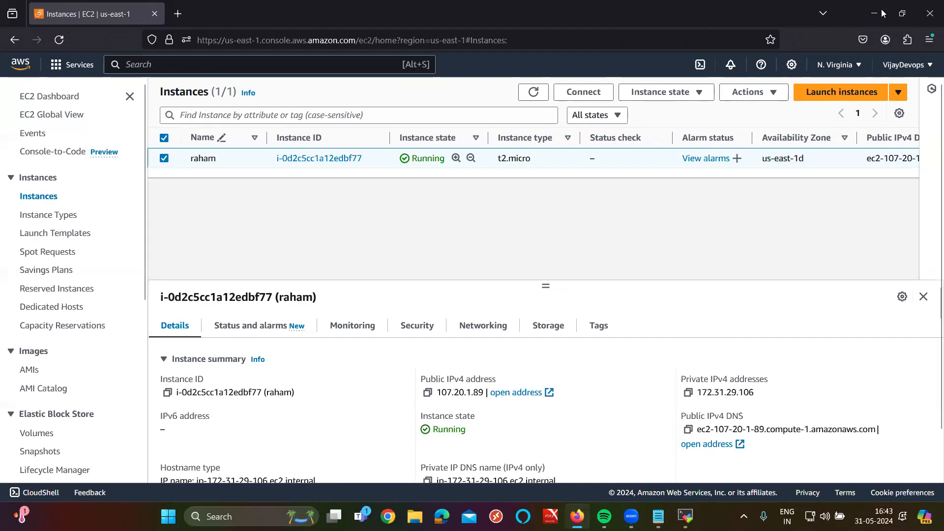
left_click(585, 93)
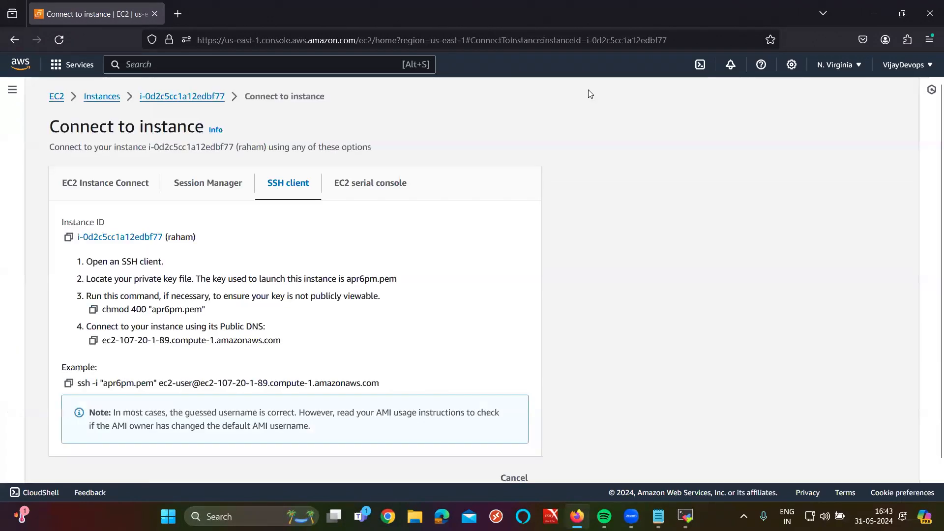
left_click(69, 383)
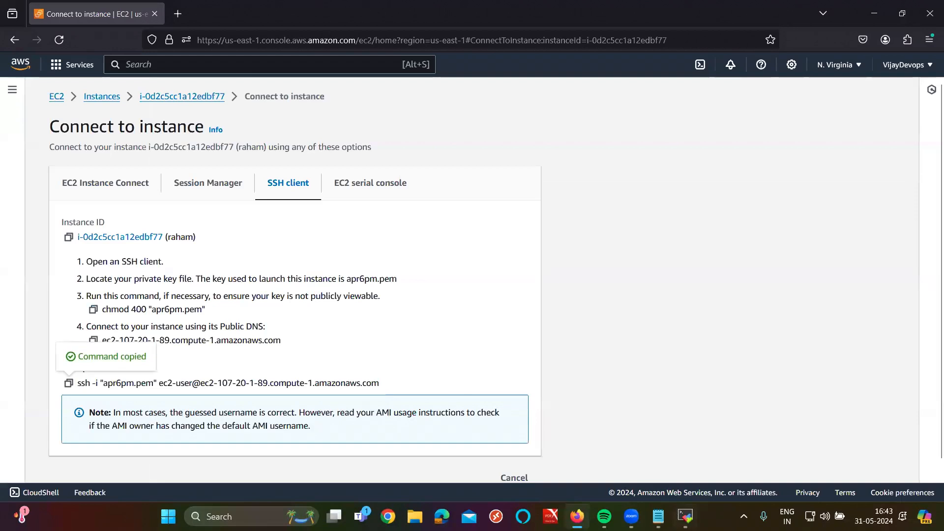
key("alt+Tab")
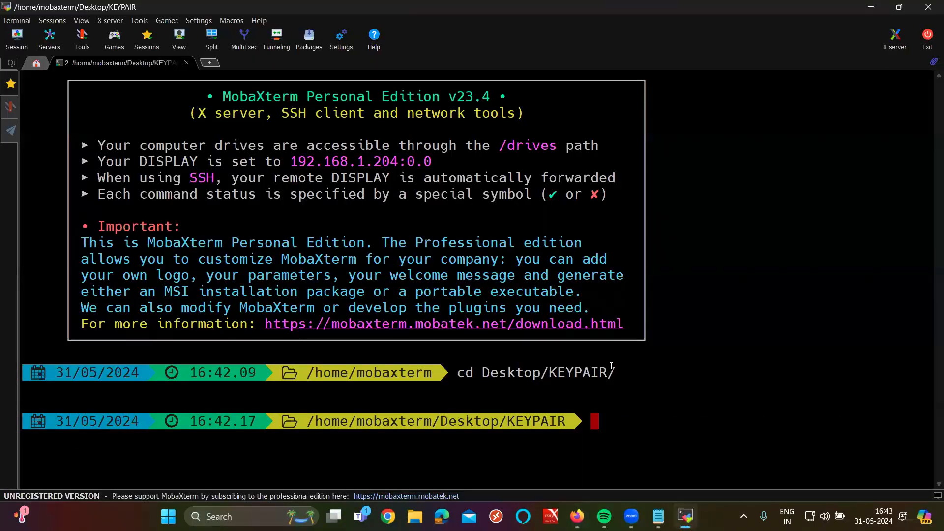
Step: Paste and run the ssh command using apr6pm.pem, then bring Firefox's Connect page back
right_click(612, 367)
scroll(611, 367, "down", 1, "ctrl")
key("Return")
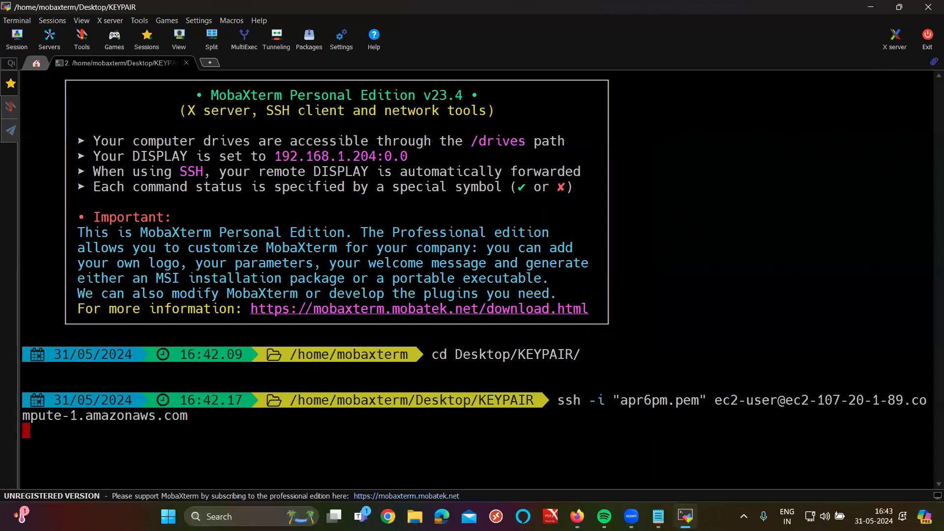
left_click(574, 514)
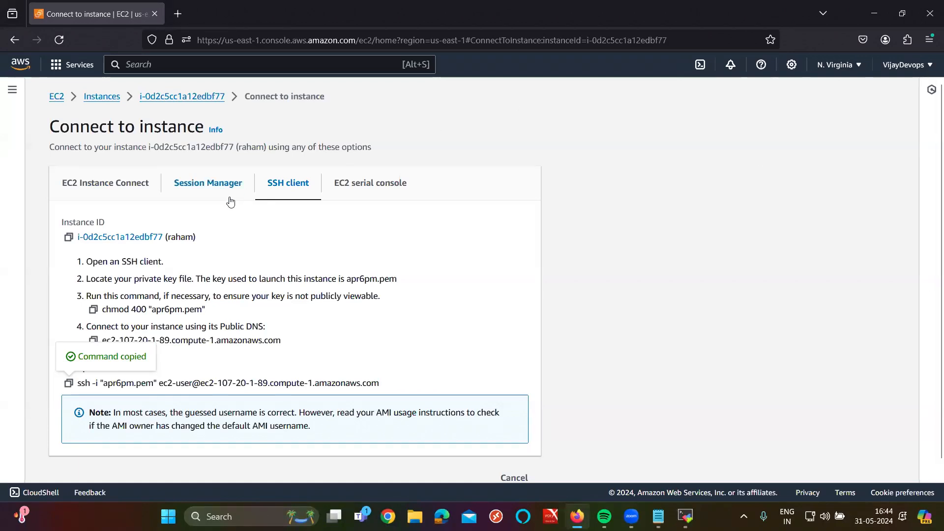
Step: In a new tab, open LinkedIn and search for the former student's profile
left_click(176, 21)
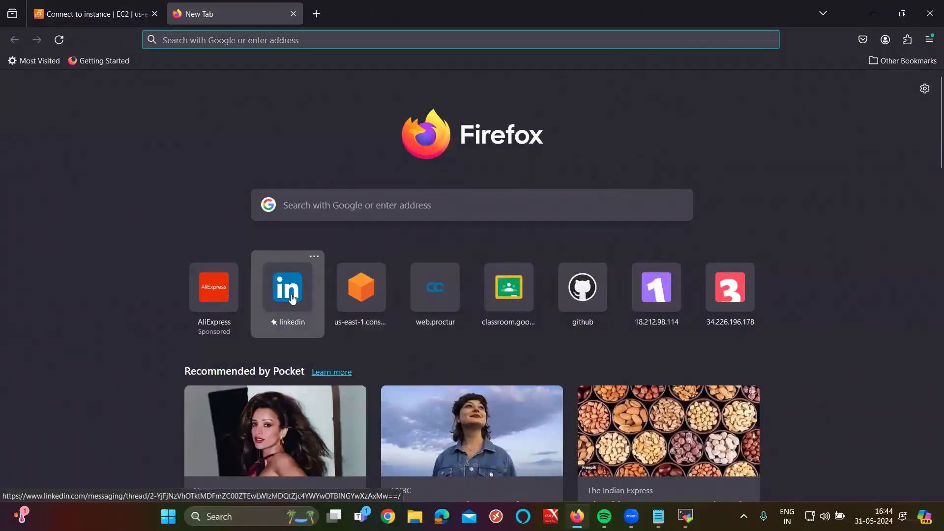
left_click(292, 298)
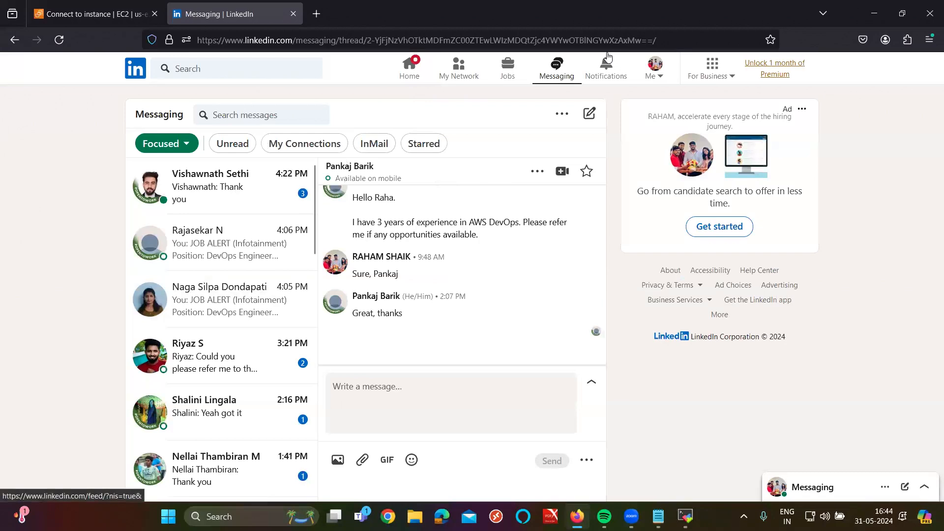
left_click(409, 69)
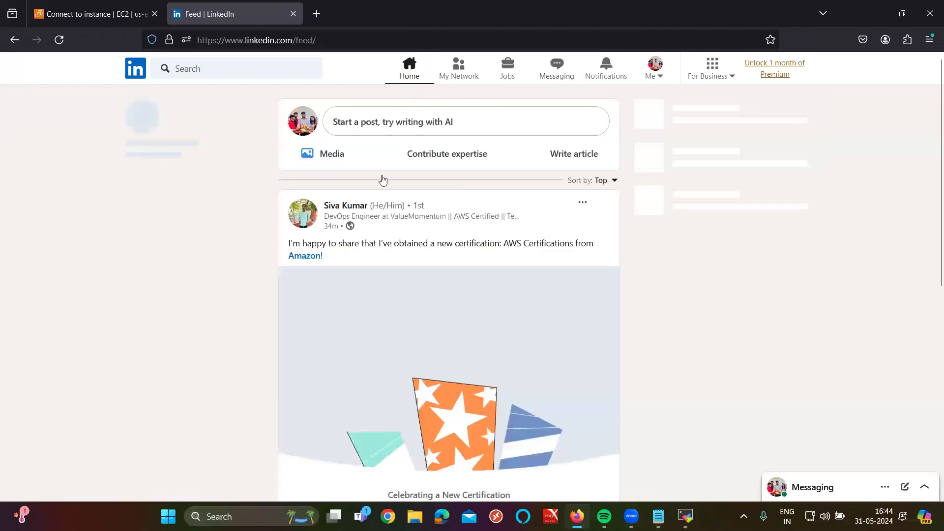
left_click(230, 70)
type("u")
key("BackSpace")
type("sub")
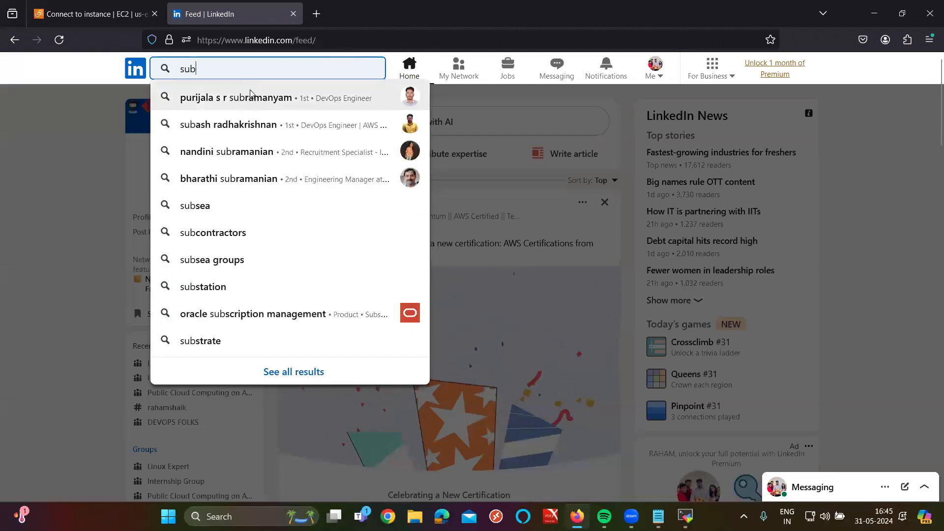
left_click(250, 97)
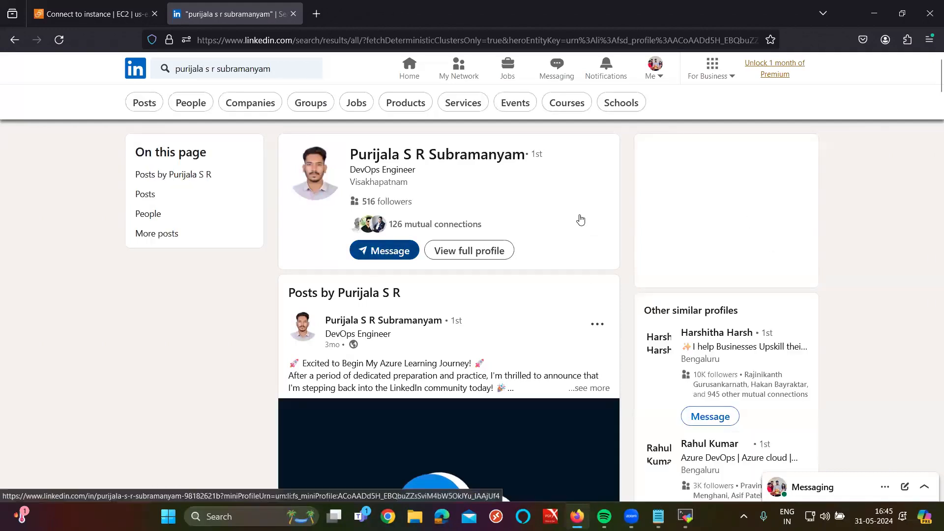
Step: Bring up the student's chat from the messaging list, closing the other conversations
left_click(924, 487)
left_click(725, 127)
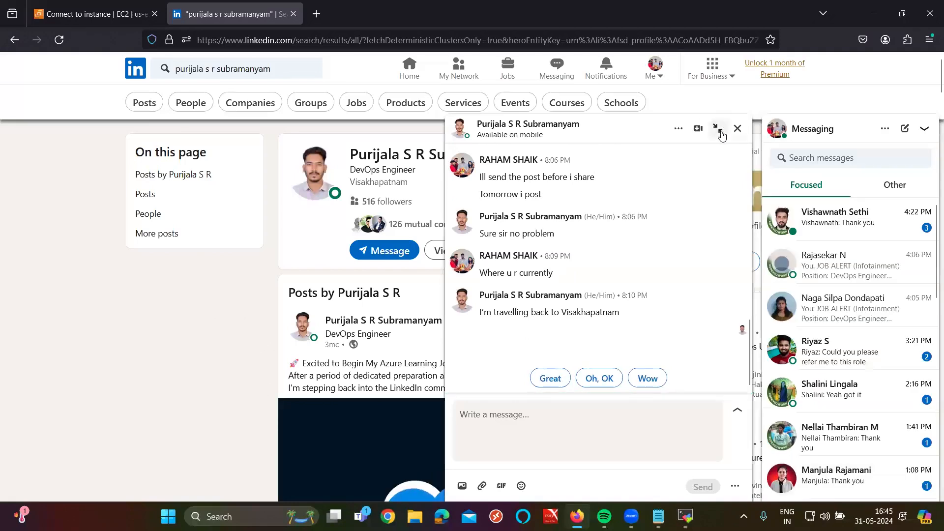
left_click(879, 224)
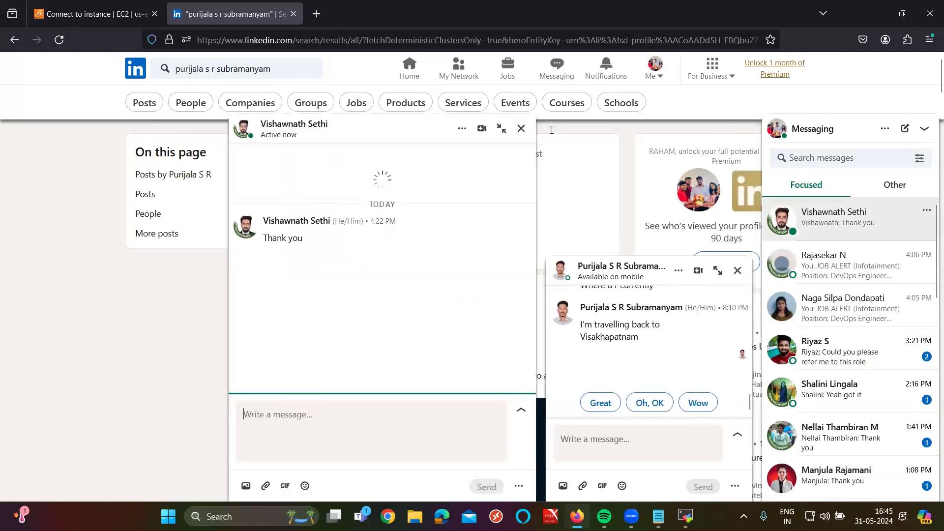
left_click(835, 136)
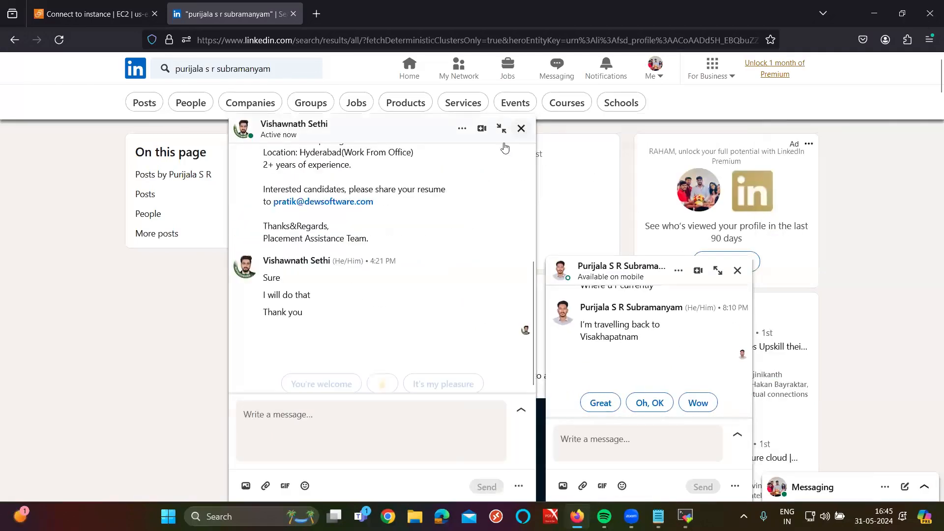
left_click(521, 128)
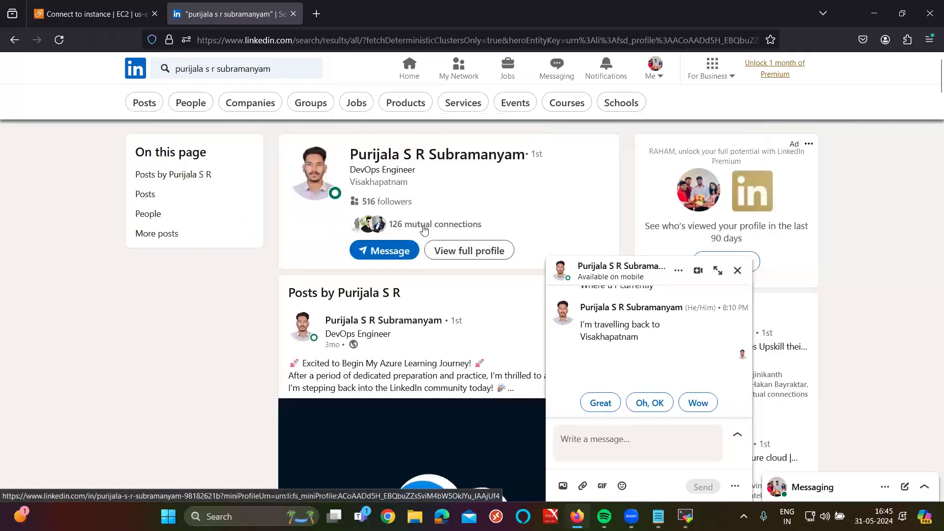
left_click(718, 270)
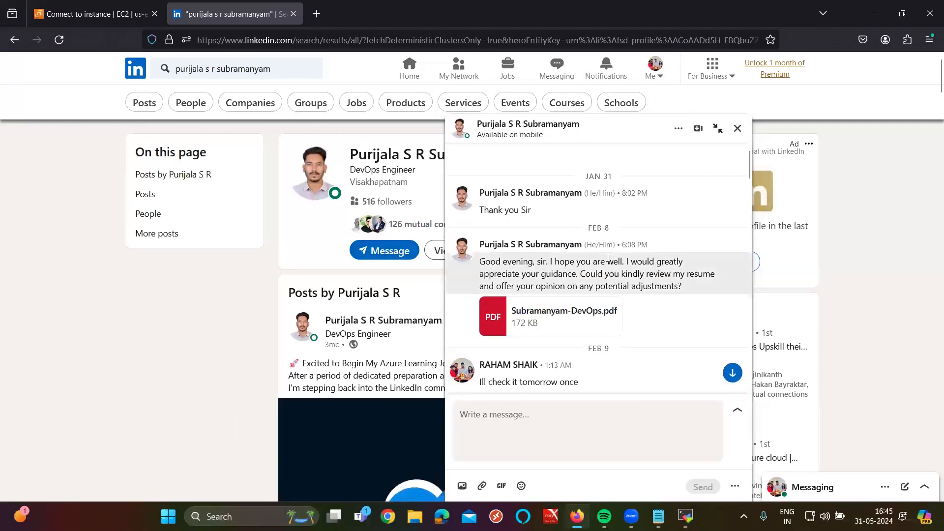
scroll(593, 276, "down", 10)
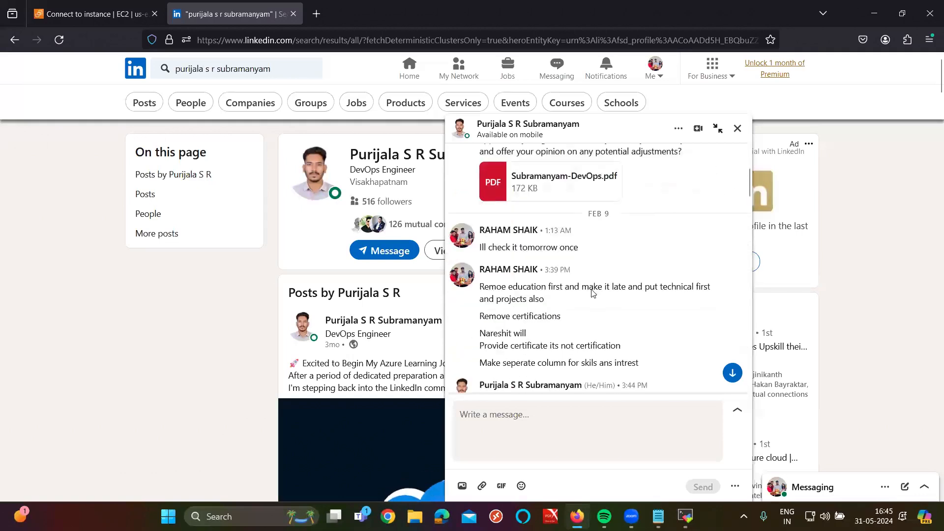
scroll(596, 291, "down", 2)
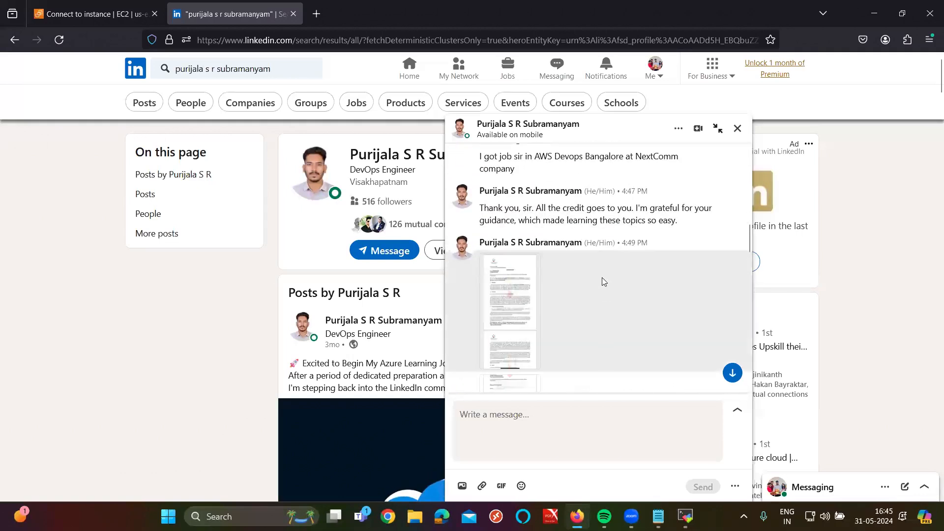
scroll(596, 290, "up", 4)
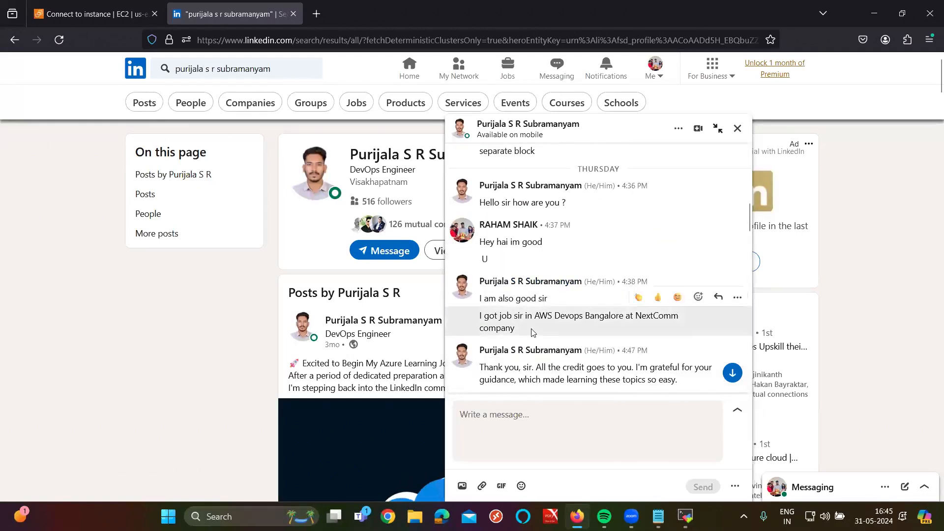
scroll(558, 356, "down", 2)
left_click_drag(485, 222, 599, 227)
left_click_drag(480, 249, 559, 249)
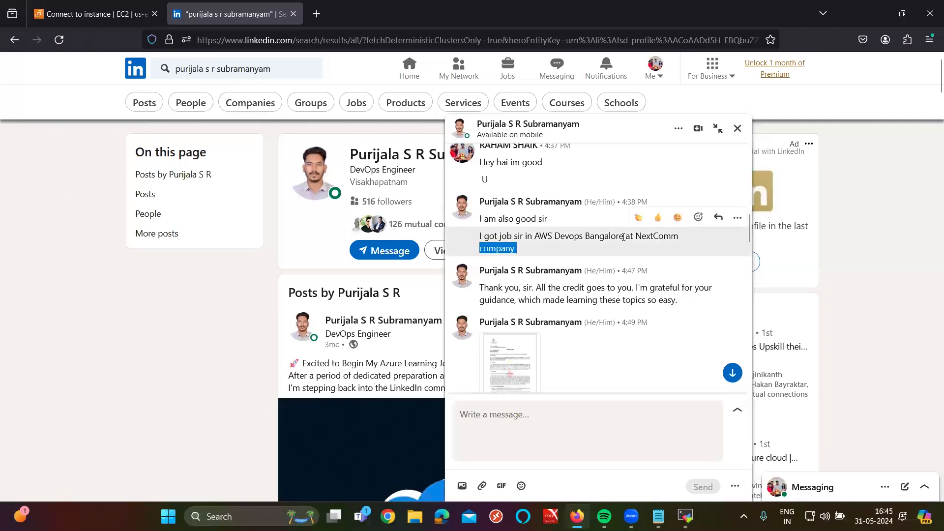
left_click(623, 237)
scroll(623, 237, "down", 2)
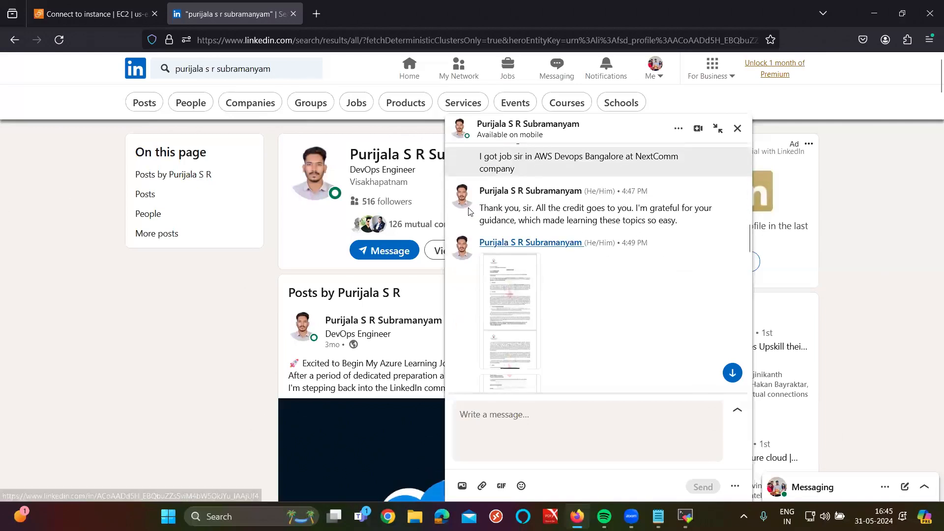
left_click_drag(490, 221, 597, 220)
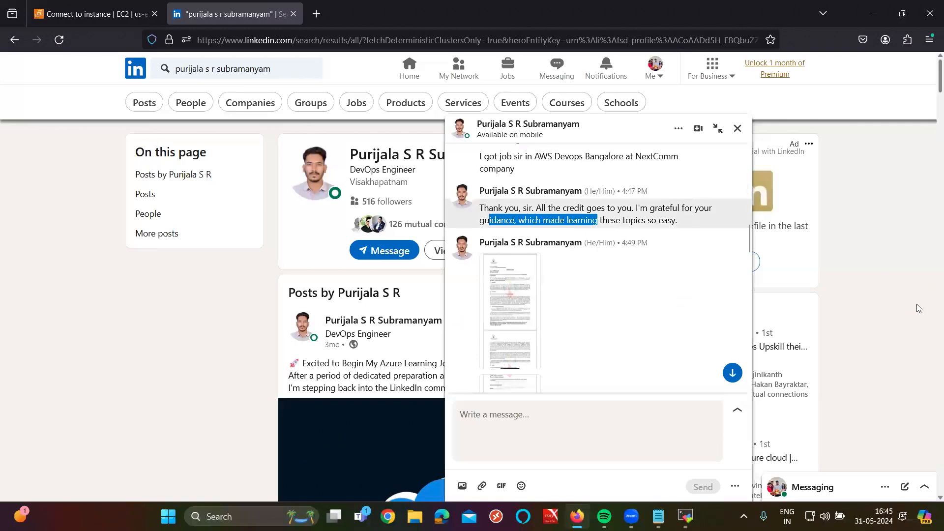
scroll(493, 321, "down", 1)
scroll(493, 320, "down", 3)
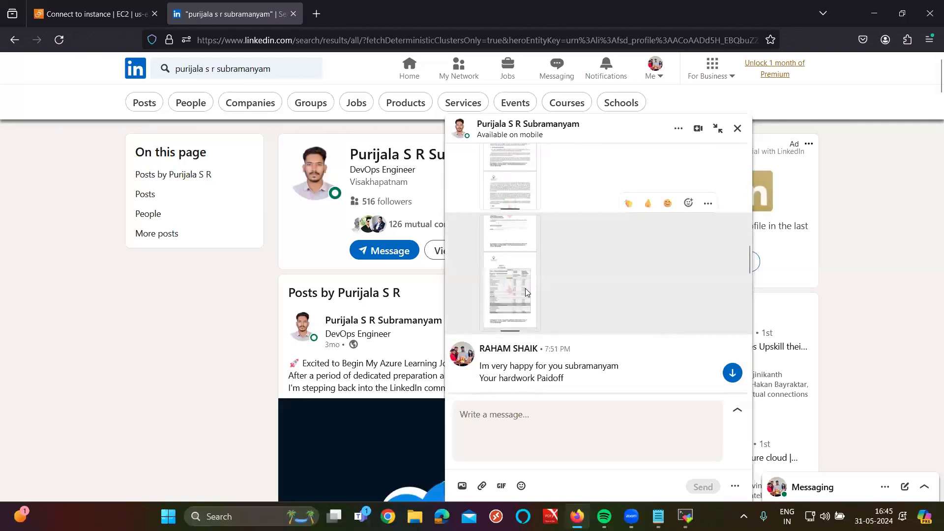
left_click(525, 288)
Step: Go back twice from the document viewer and reload the LinkedIn Messaging page
scroll(573, 396, "up", 5)
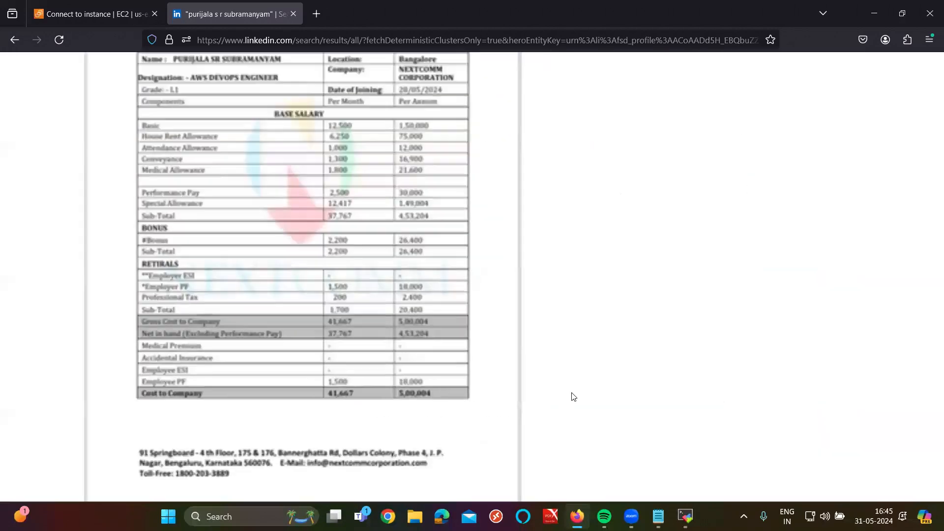
scroll(571, 393, "down", 1)
scroll(571, 392, "up", 1)
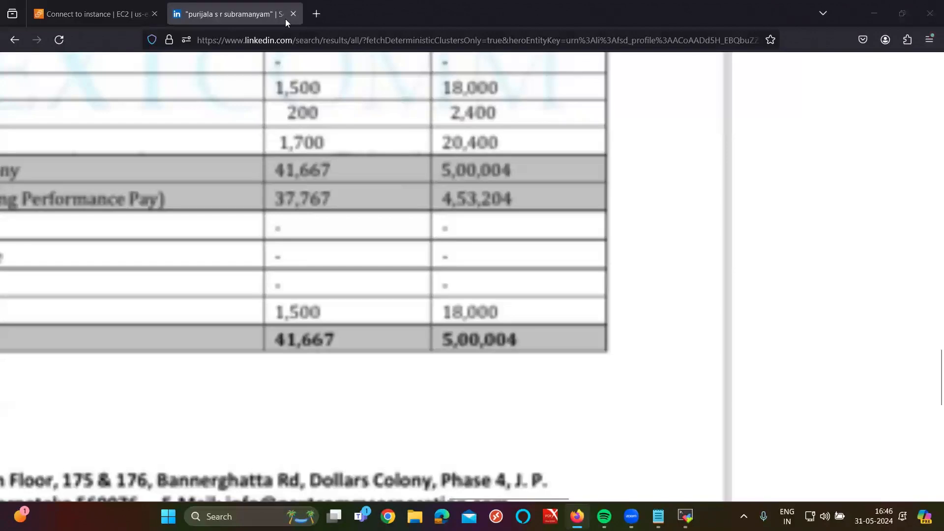
scroll(234, 74, "down", 2)
scroll(235, 72, "down", 3)
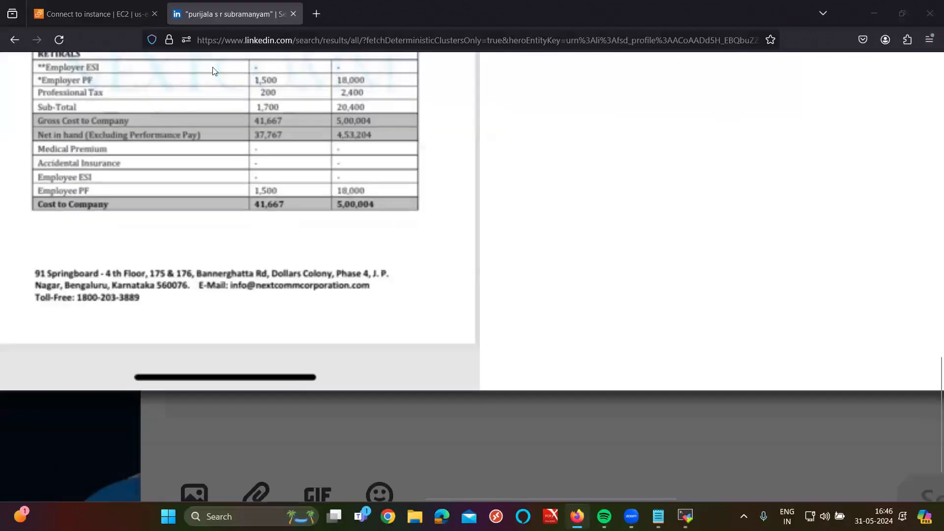
left_click(14, 40)
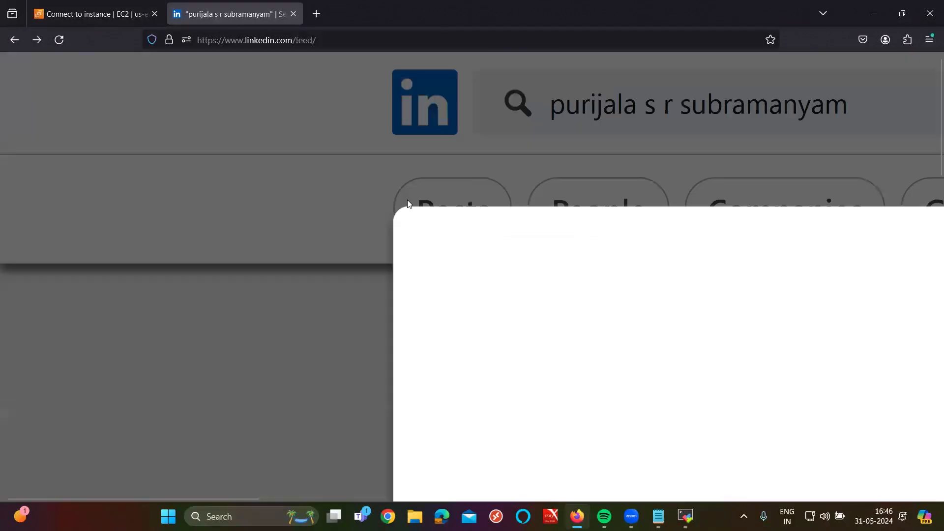
scroll(637, 277, "down", 5)
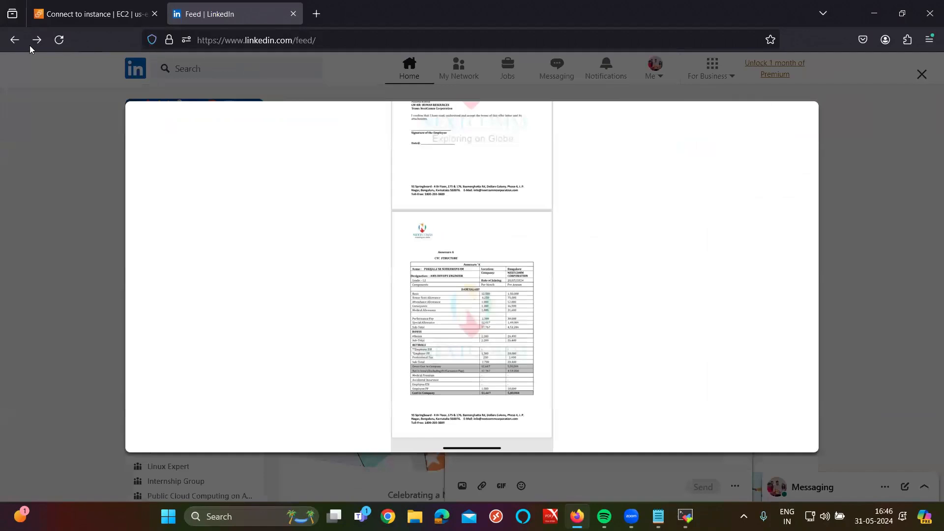
left_click(12, 41)
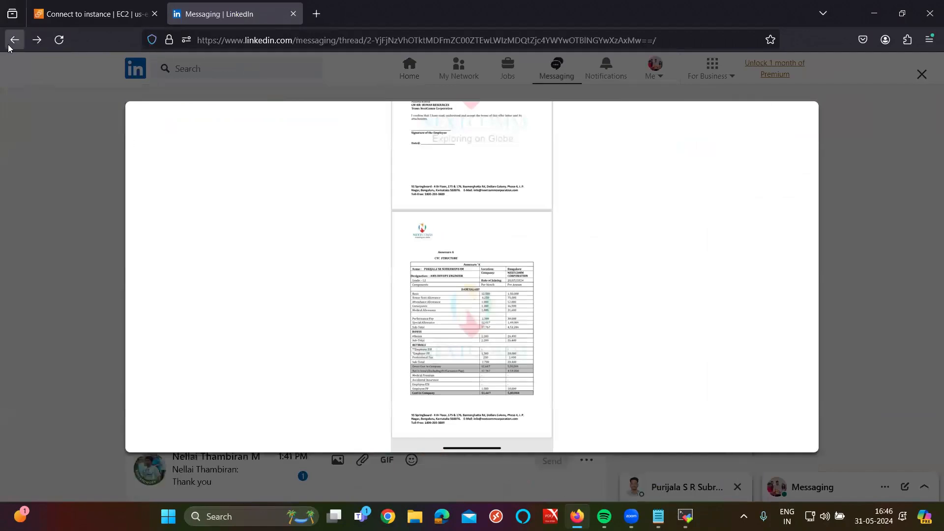
left_click(68, 43)
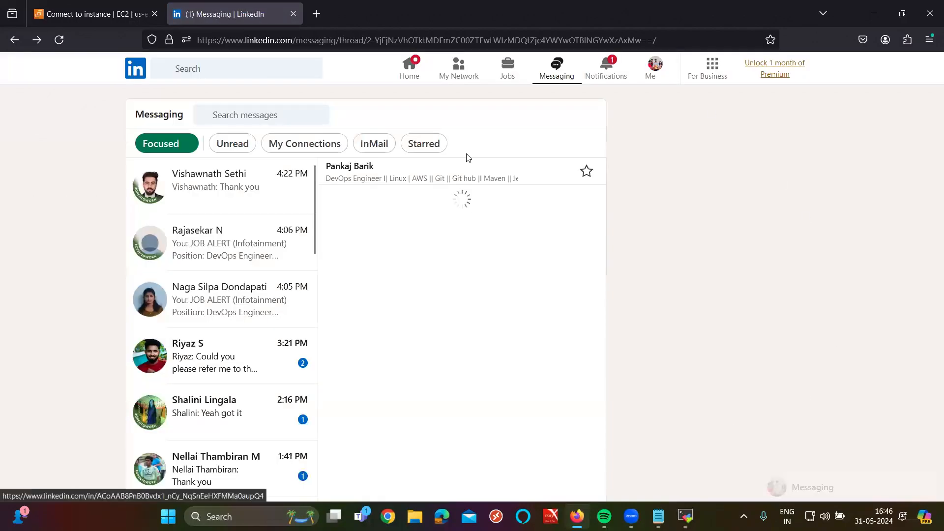
left_click(248, 121)
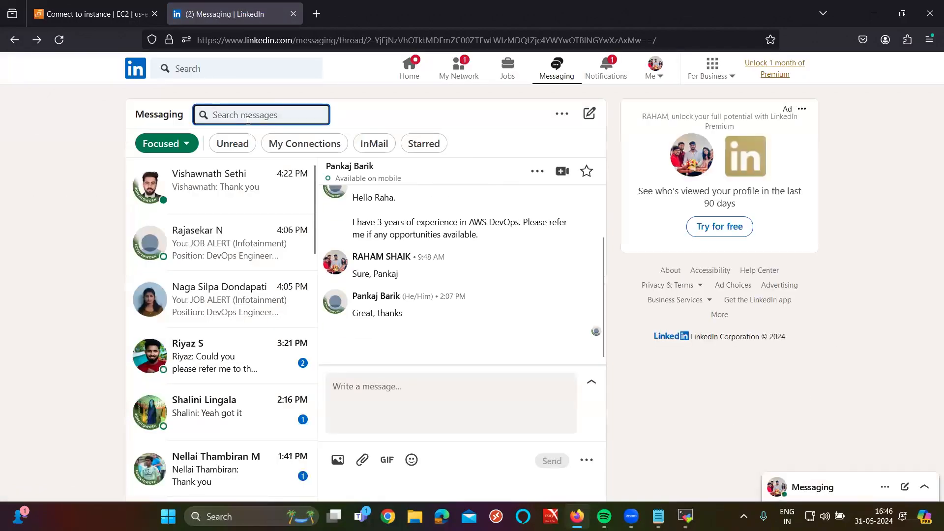
key("Return")
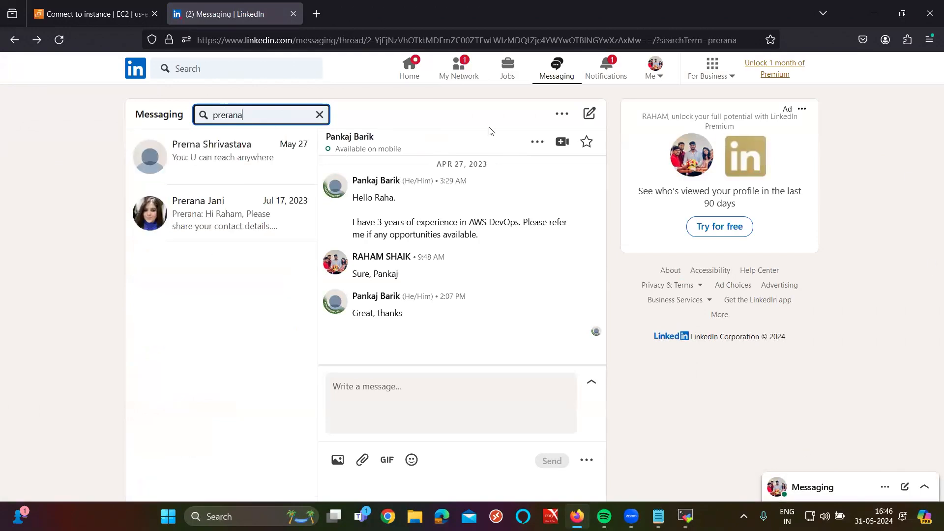
left_click(222, 163)
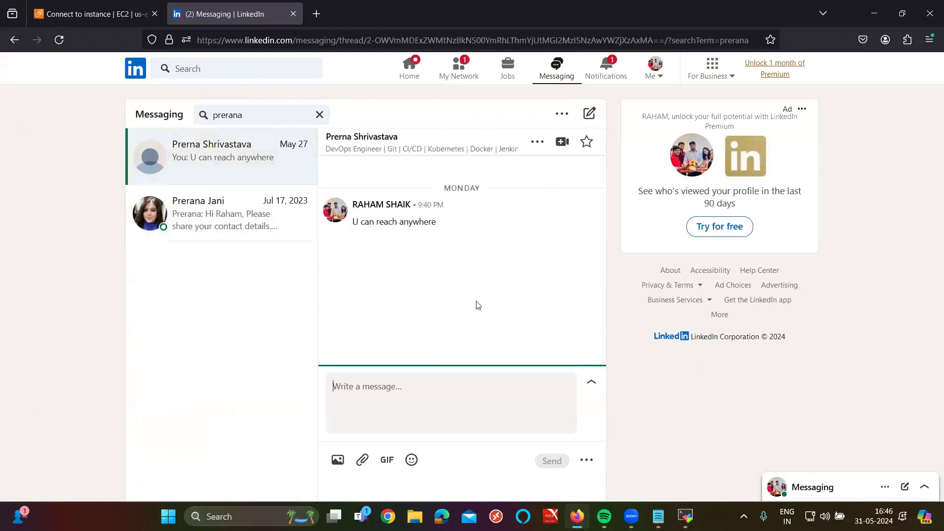
scroll(497, 249, "up", 5)
scroll(497, 249, "up", 2)
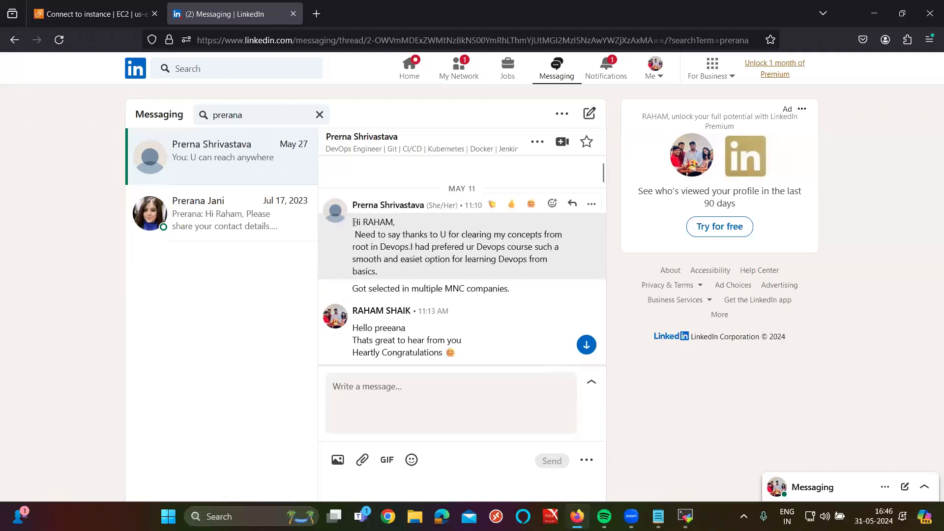
left_click_drag(354, 222, 580, 252)
Step: Highlight the companies she applied to, Wipro, and the figure 15 in her messages
scroll(579, 253, "down", 5)
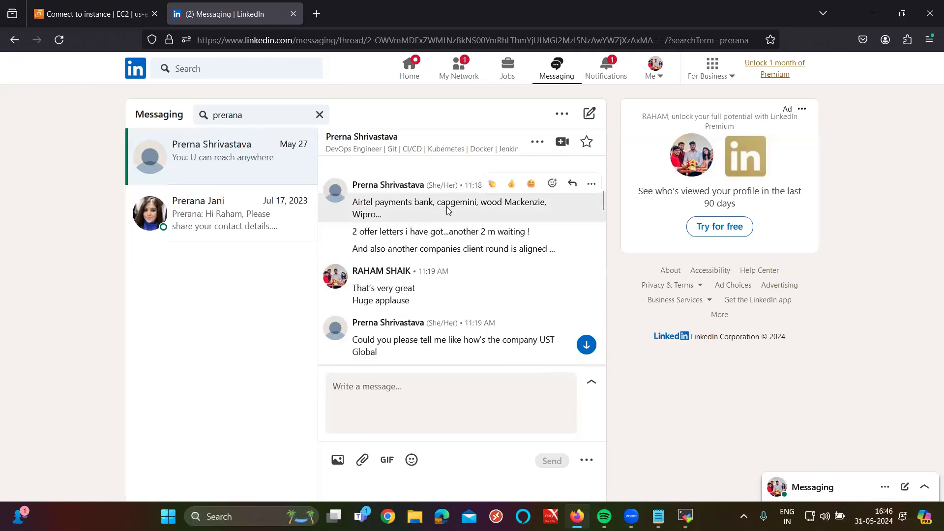
scroll(447, 210, "up", 5)
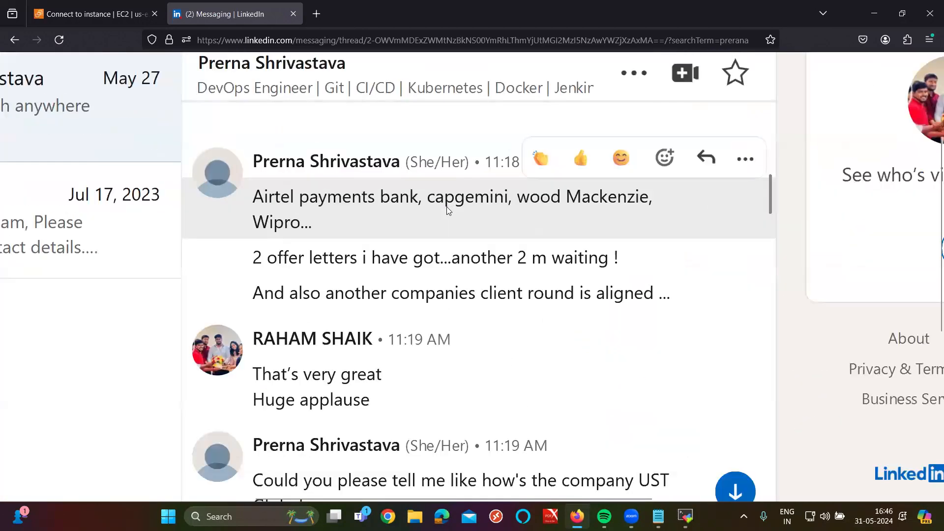
left_click_drag(348, 206, 427, 203)
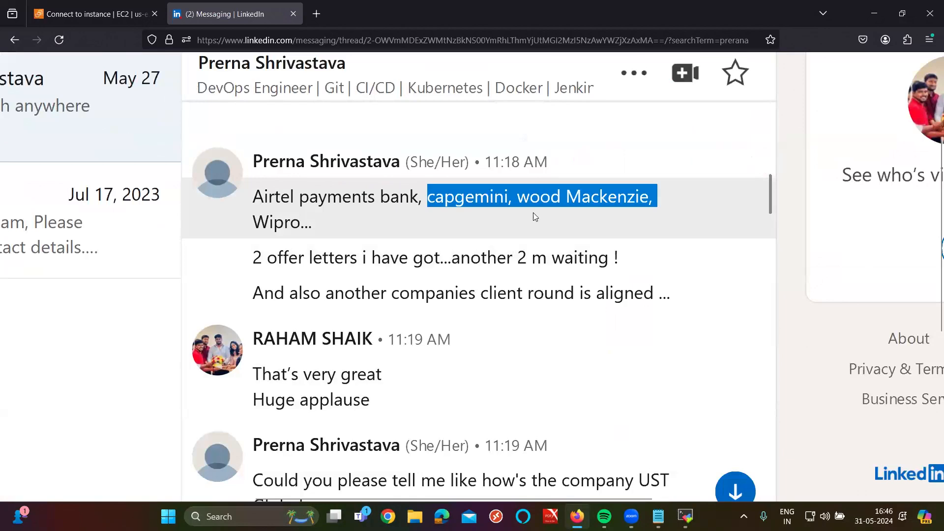
left_click(530, 203)
left_click_drag(518, 200, 598, 199)
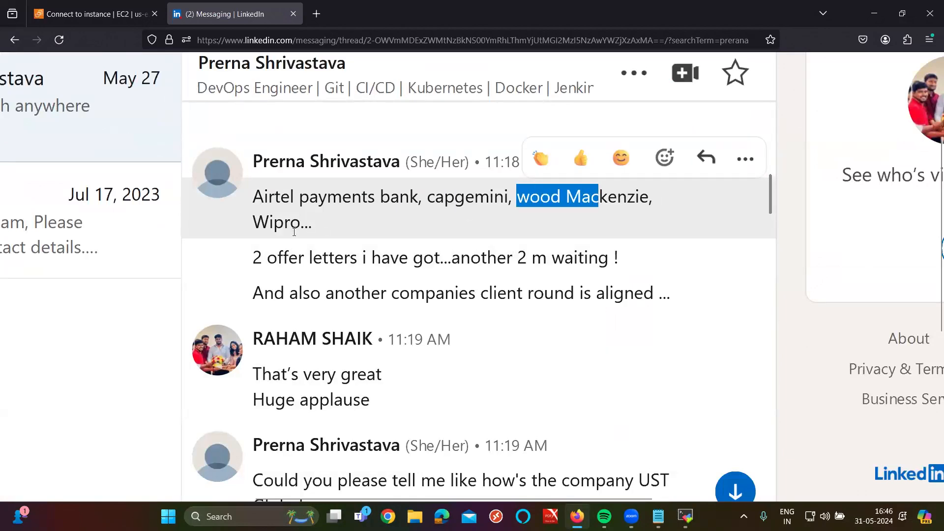
left_click_drag(269, 224, 332, 227)
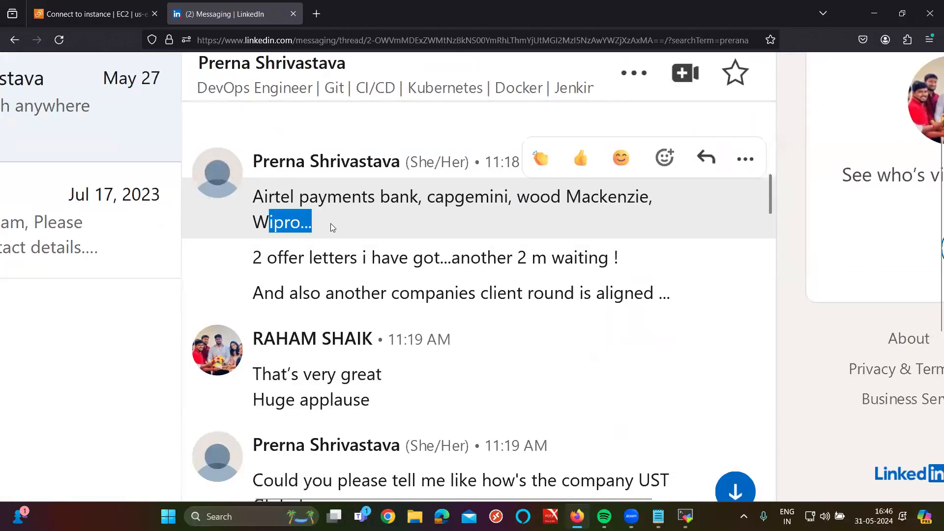
scroll(330, 223, "down", 10)
left_click_drag(374, 236, 441, 234)
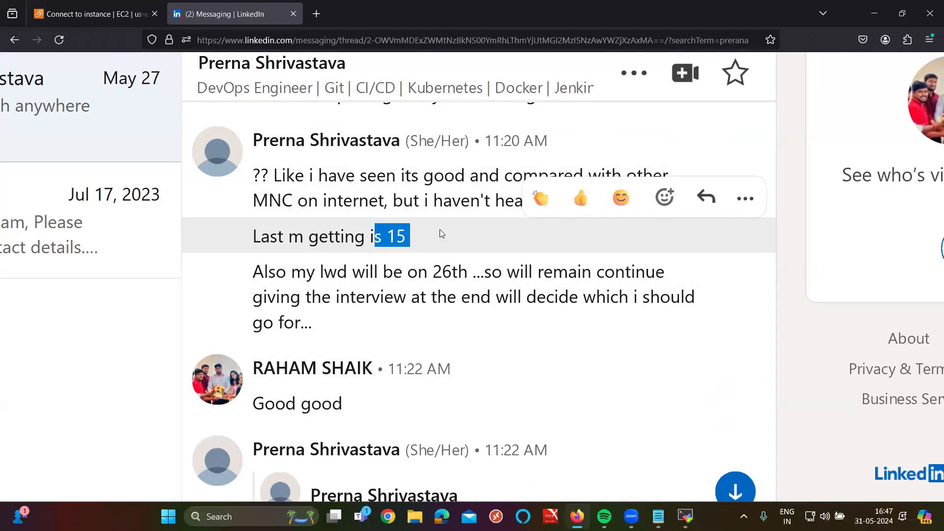
Step: Close the LinkedIn tab and copy the example ssh command for the apr6pm.pem key
left_click(294, 13)
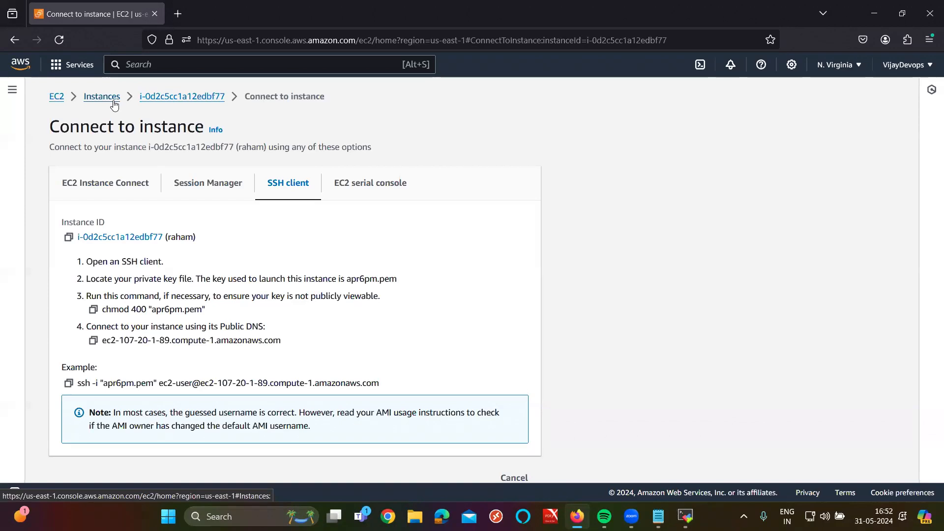
left_click(68, 383)
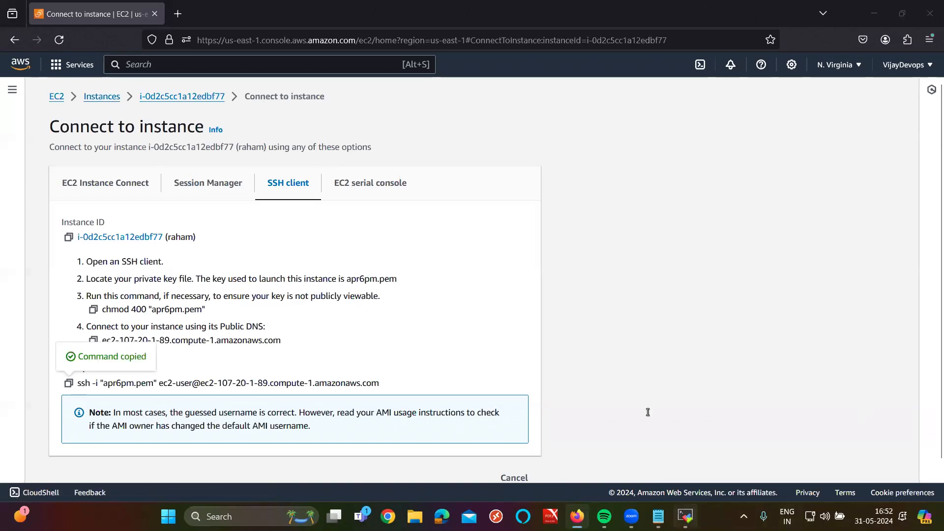
Step: Become root in the EC2 ssh session with sudo -i, then clear the screen
key("alt+Tab")
scroll(610, 353, "up", 3)
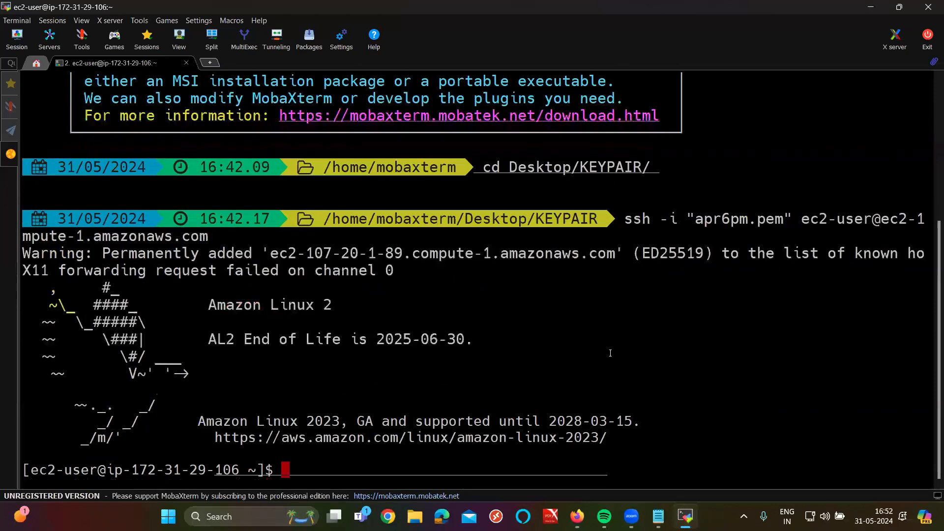
type("sudo ")
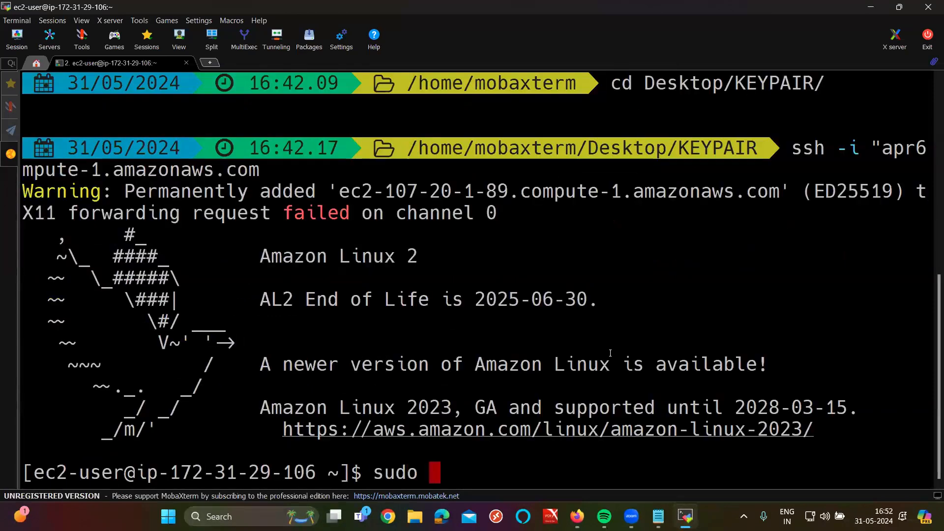
type("-")
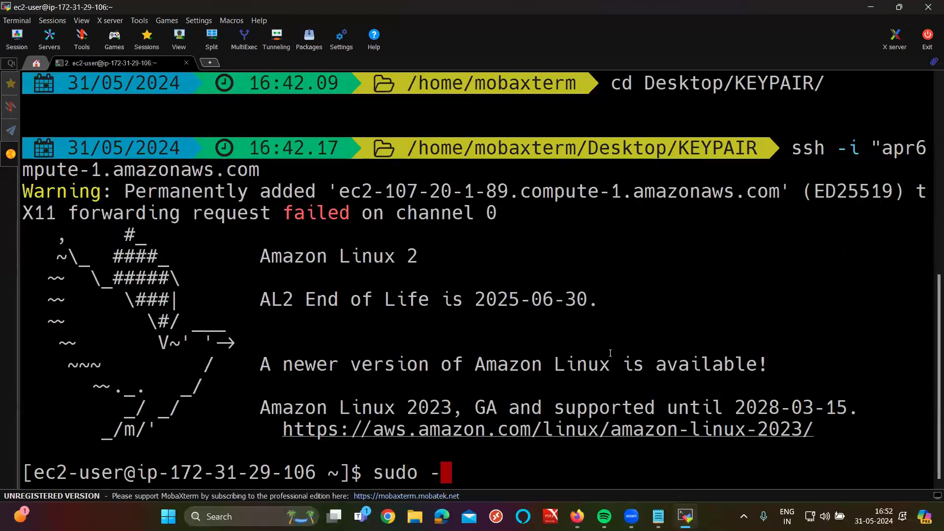
type("i")
key("Return")
key("ctrl+l")
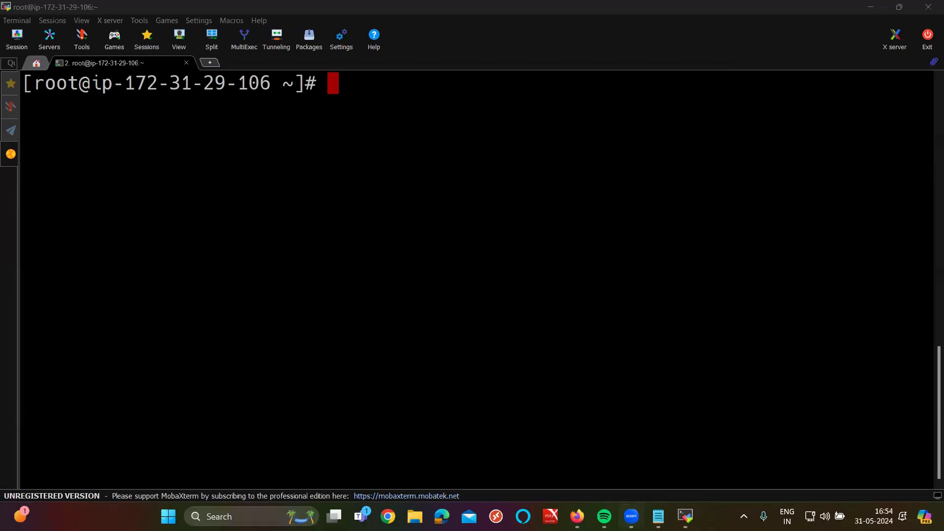
Step: Glance at the Notepad server notes, then launch Paint from Windows search
left_click(658, 516)
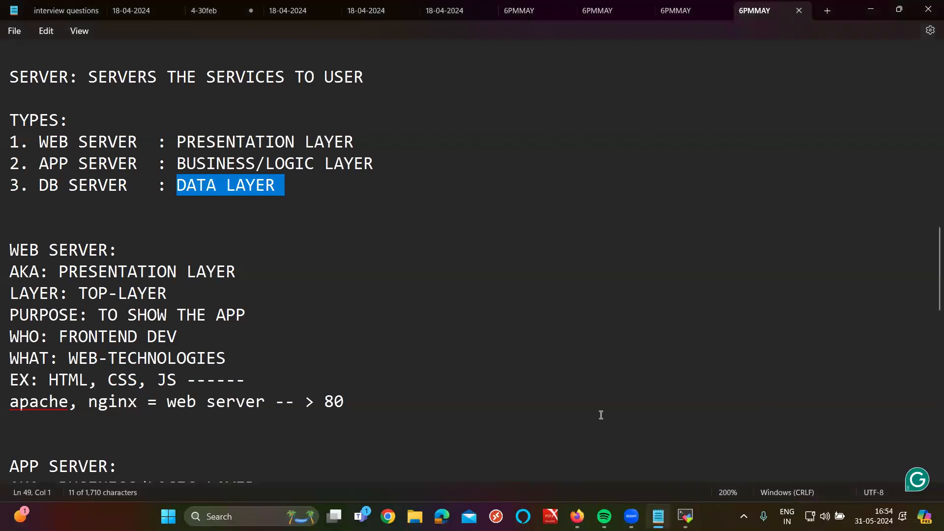
key("super")
type("pain")
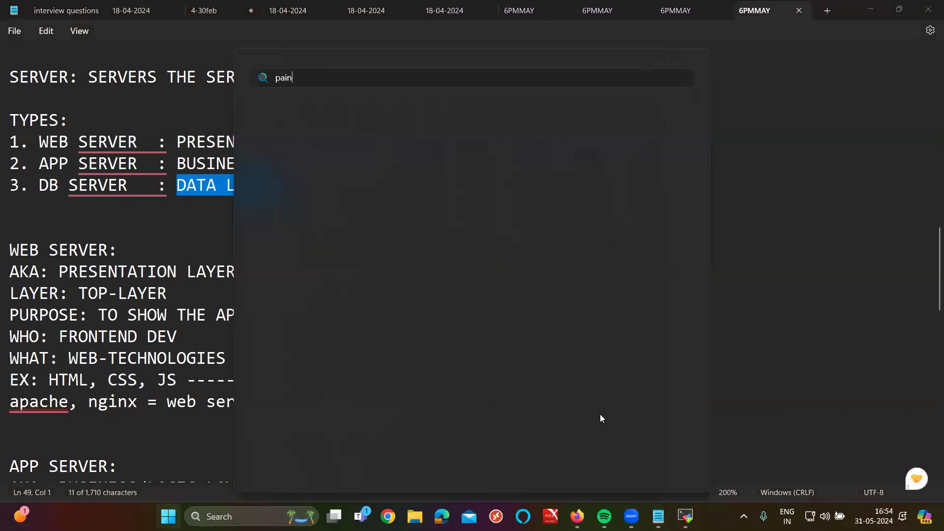
type("t")
left_click(361, 169)
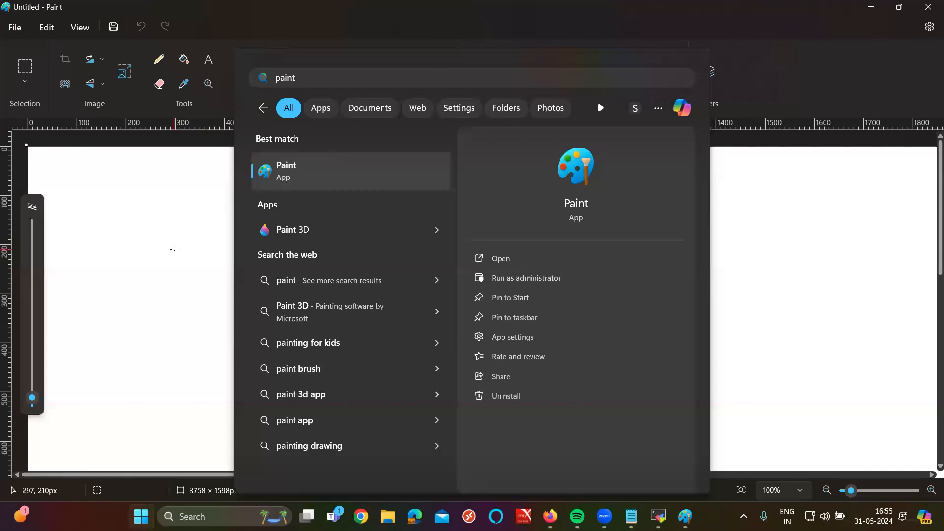
Step: Draw three rounded rectangles on the left, middle and right of the canvas
left_click(174, 249)
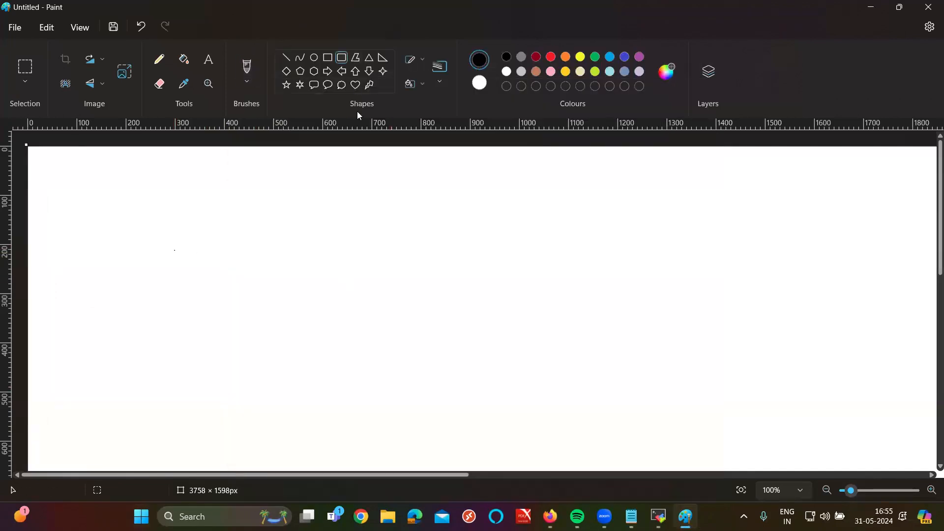
left_click_drag(181, 239, 345, 383)
left_click_drag(452, 243, 619, 378)
left_click_drag(720, 245, 894, 375)
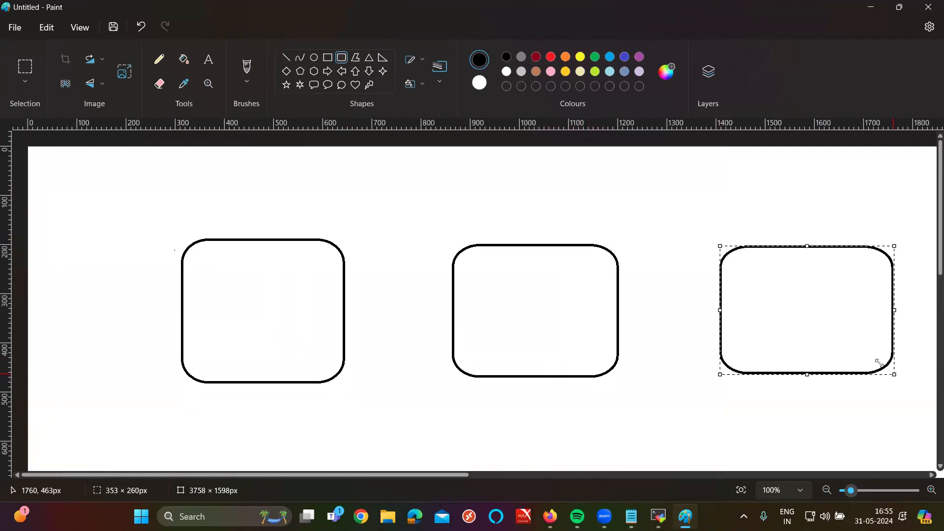
left_click(209, 60)
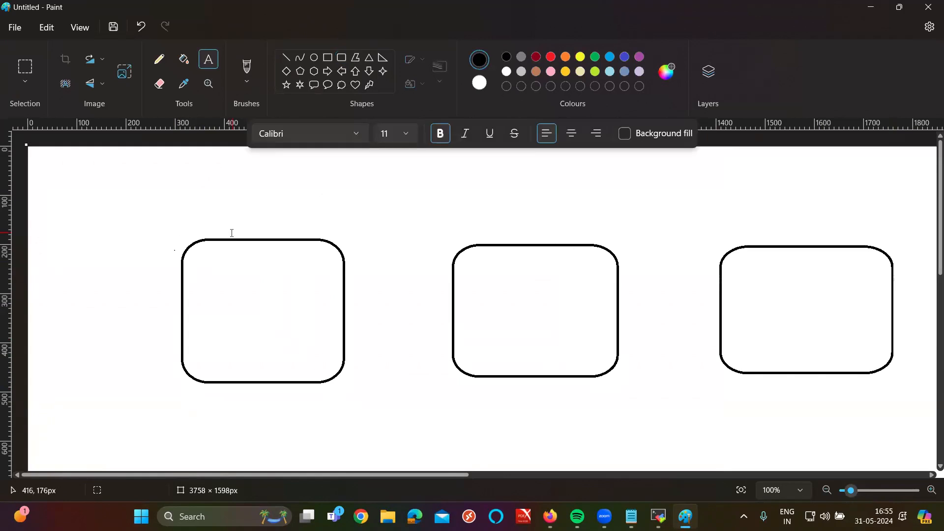
Step: Add a 20-pt WEB SERVER label and move it above the first box
left_click(215, 209)
left_click_drag(261, 237, 414, 331)
type("WEB SERVER")
key("ctrl+a")
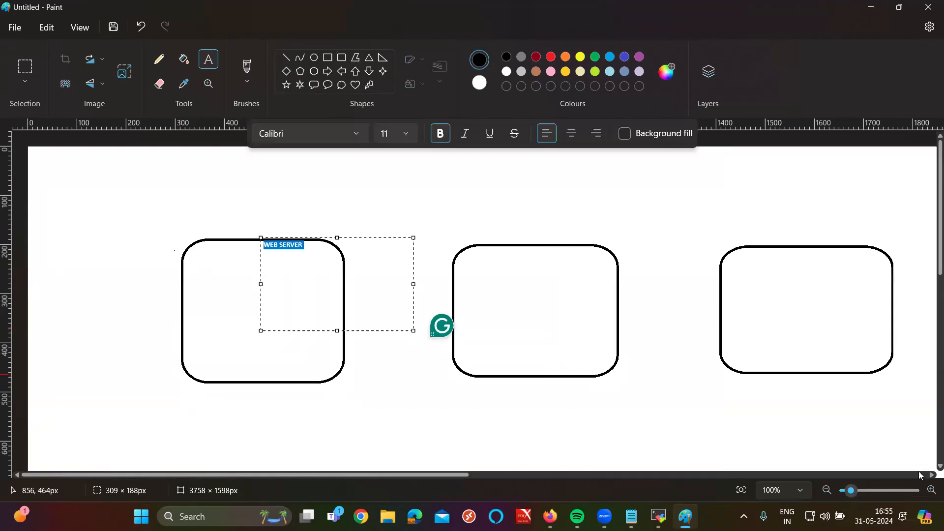
left_click(406, 134)
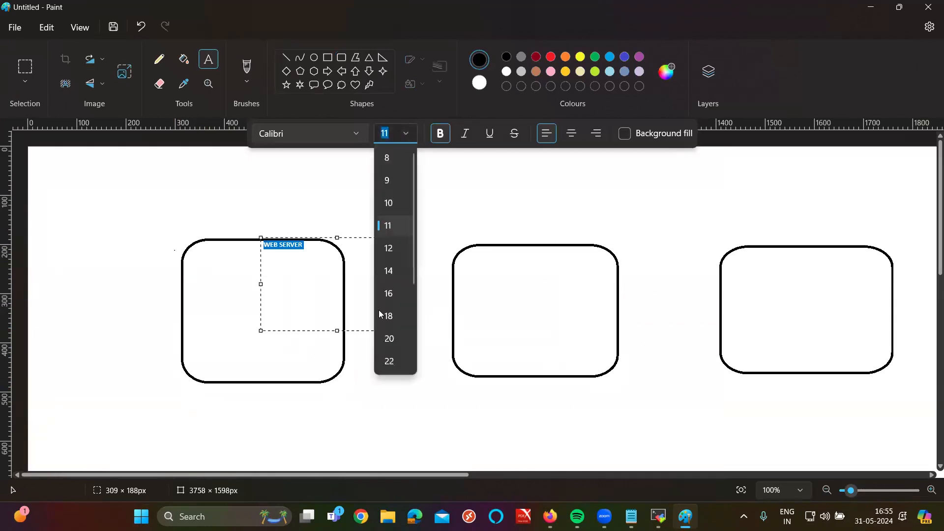
left_click(381, 338)
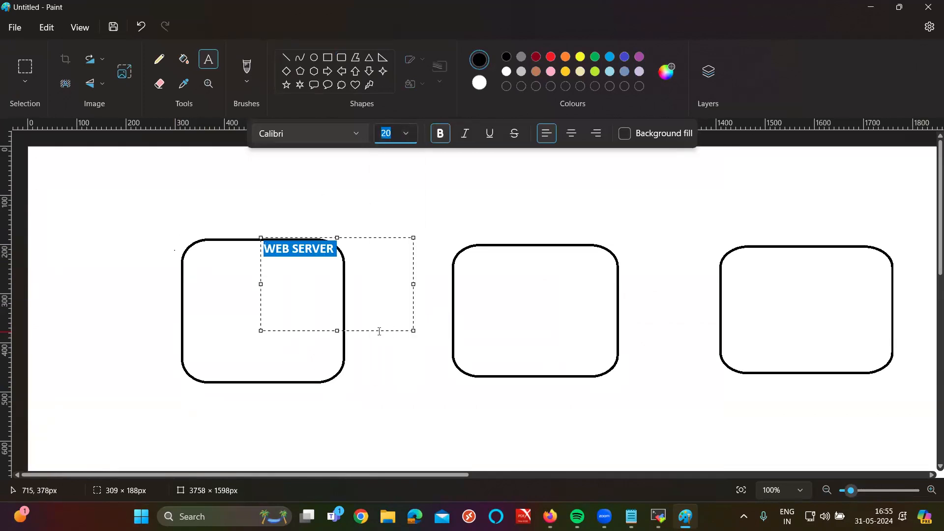
left_click_drag(382, 329, 342, 302)
Step: Widen the label and add APP SERVER and DB SERVER headings above the other boxes
left_click_drag(375, 257, 928, 258)
left_click(307, 220)
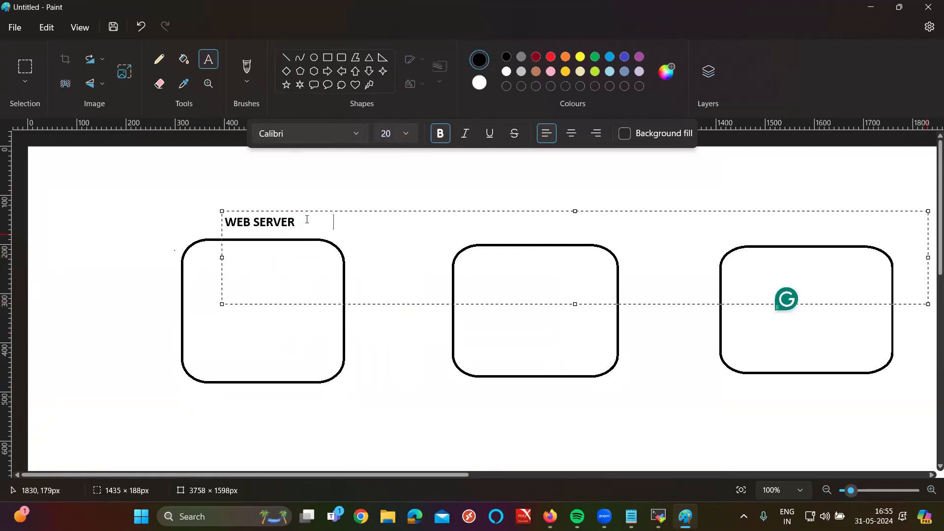
type("APP SERVER                   ")
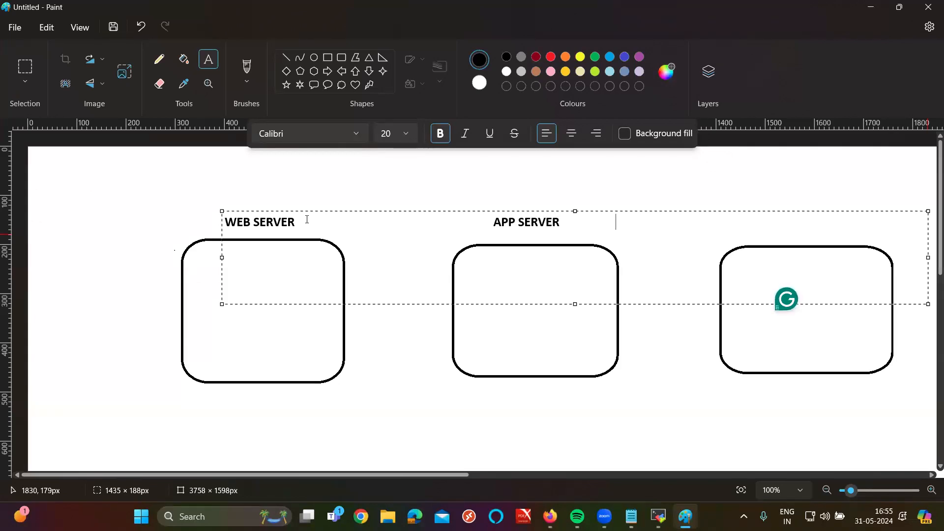
type("                                                 DB SERVER")
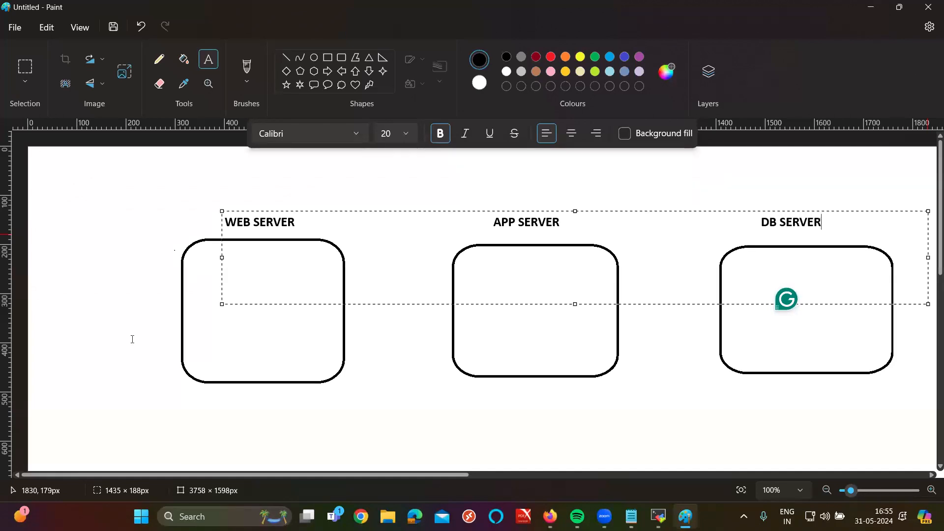
left_click_drag(717, 303, 712, 304)
left_click(449, 438)
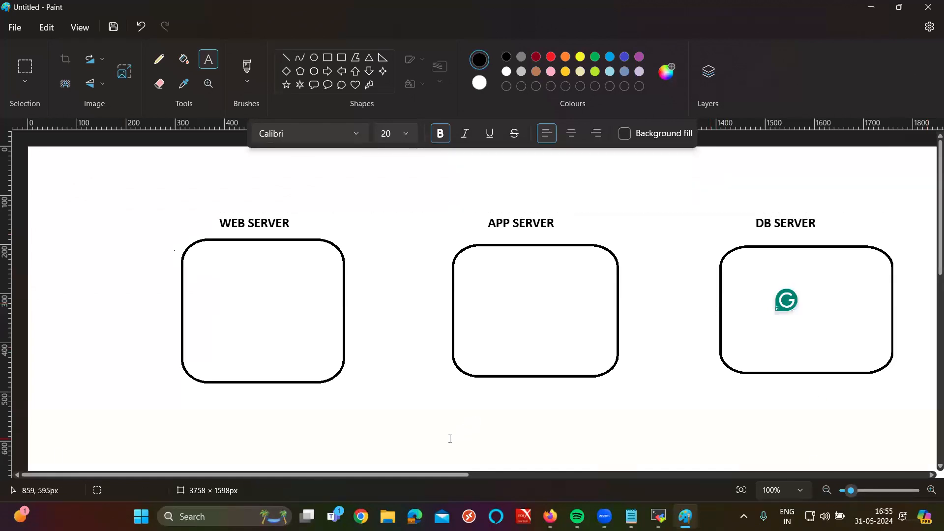
Step: Write 20-pt TO SHOW THE APP and TO USE THE APP in the first two boxes
left_click(208, 267)
type("TO SHOW THE ")
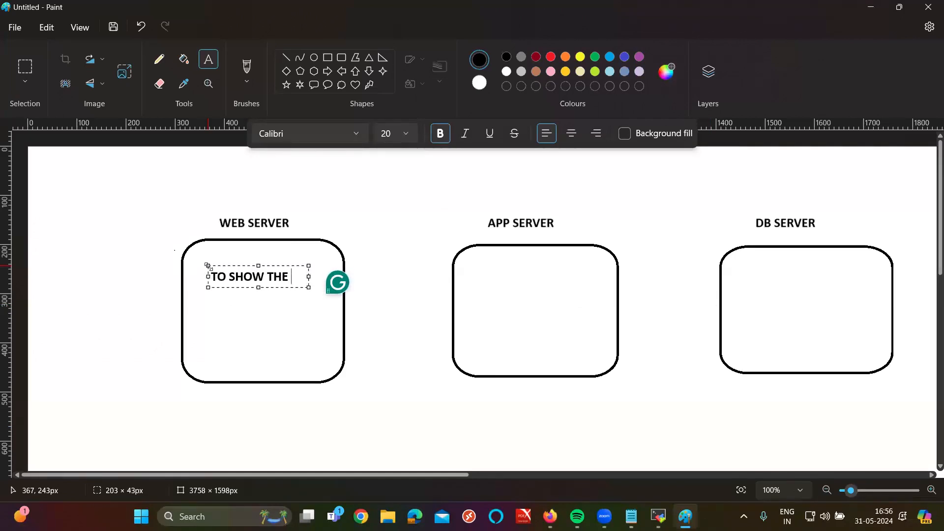
type("APP")
left_click_drag(310, 283, 814, 290)
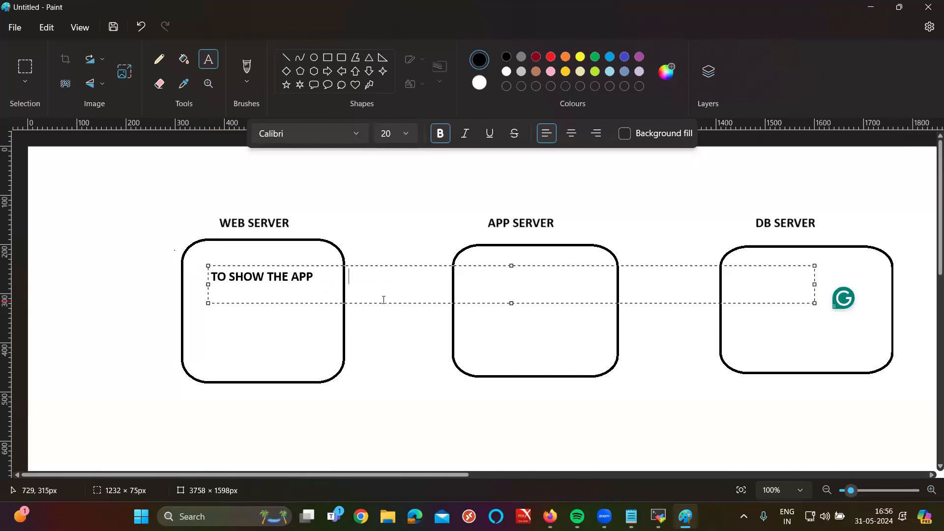
type("TP")
key("BackSpace")
key("BackSpace")
type("O US")
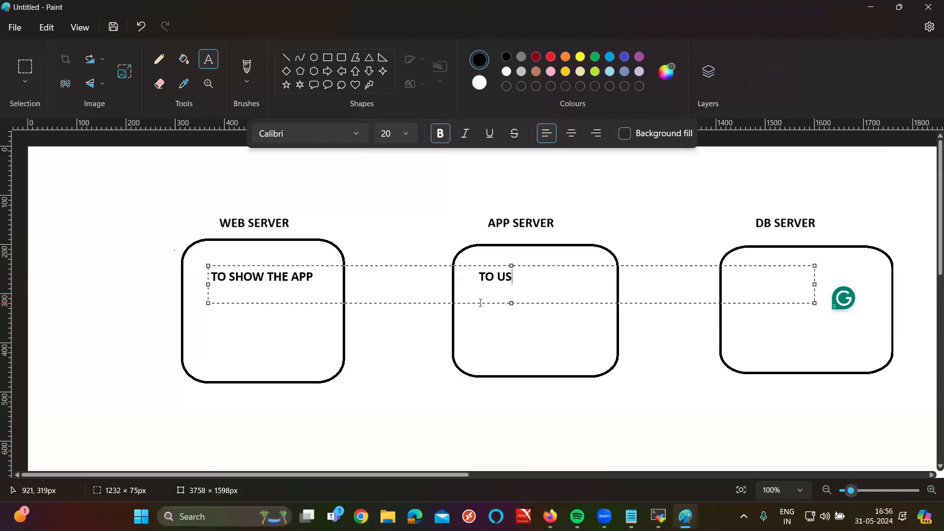
type("E THE APP")
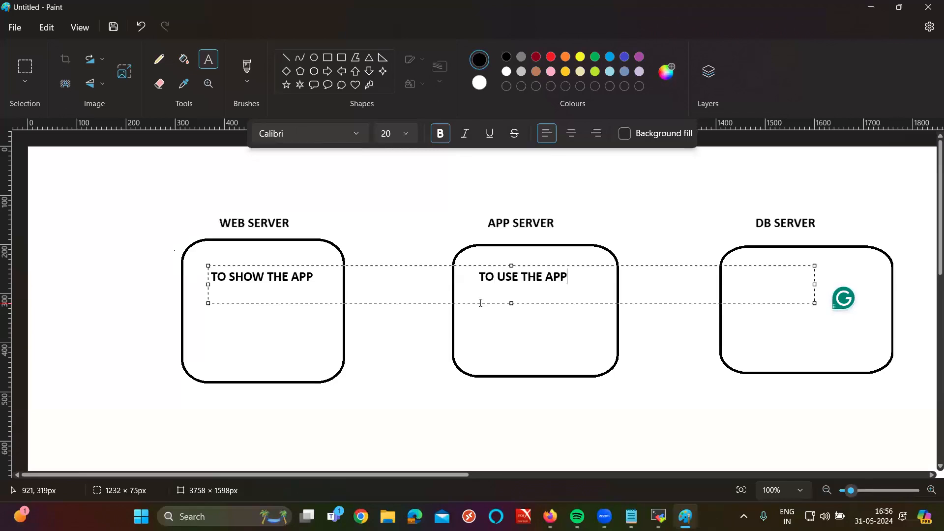
left_click_drag(814, 284, 934, 270)
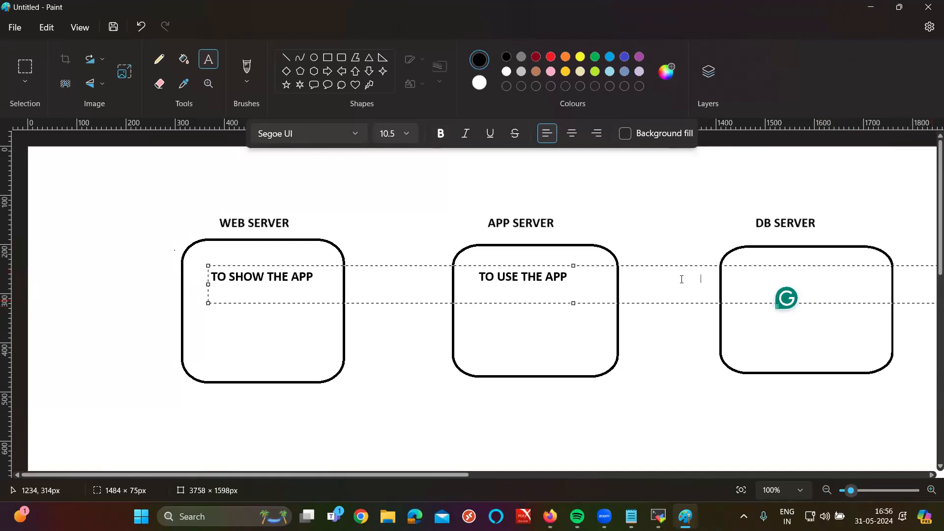
left_click(406, 134)
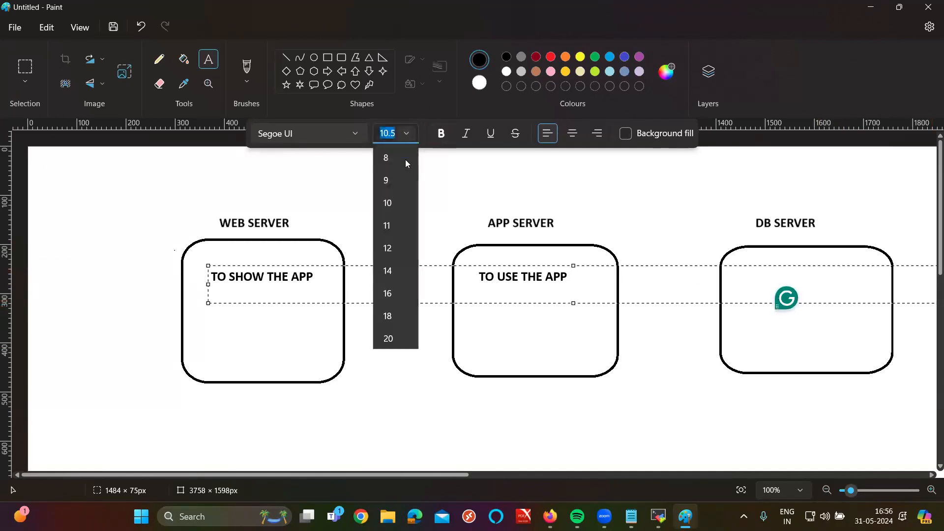
left_click(388, 337)
Step: Write 20-pt TO STORE & RETERIVE DATA on one line inside the DB SERVER box
left_click(739, 276)
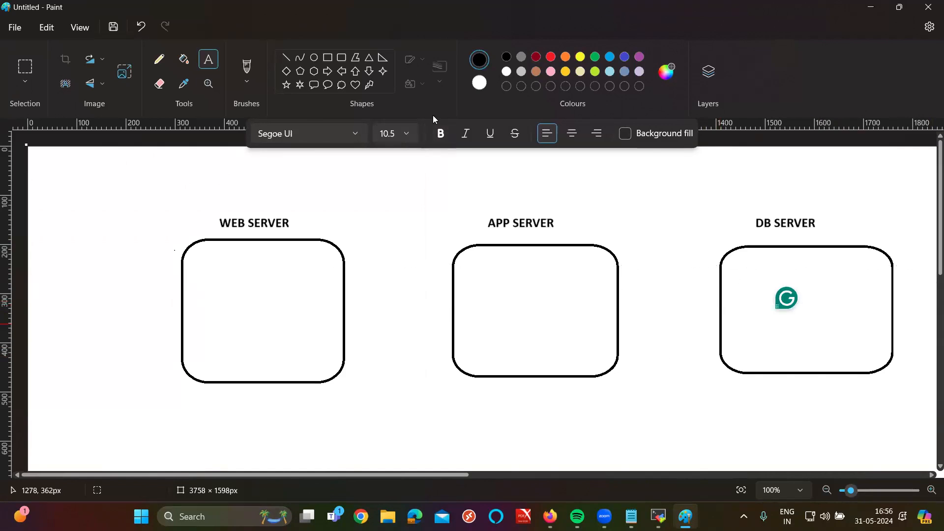
left_click(406, 133)
left_click(389, 339)
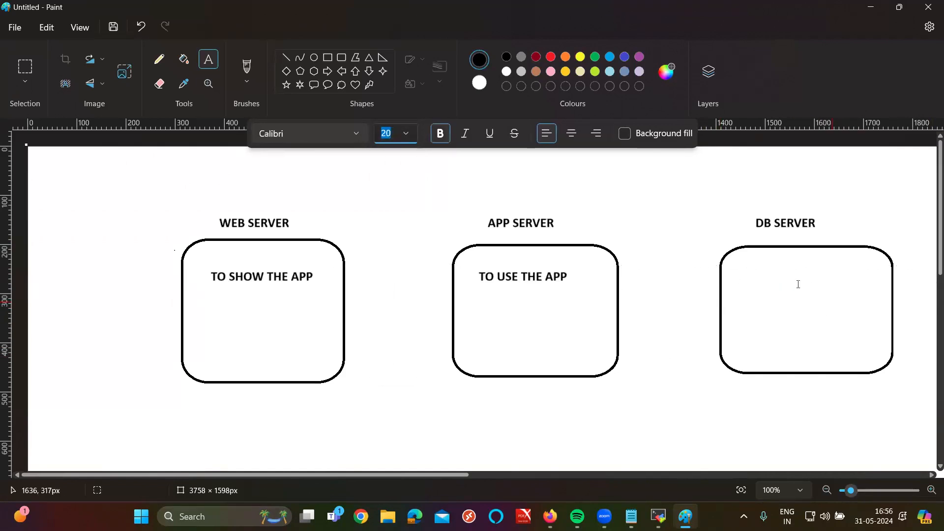
left_click(737, 272)
type("T")
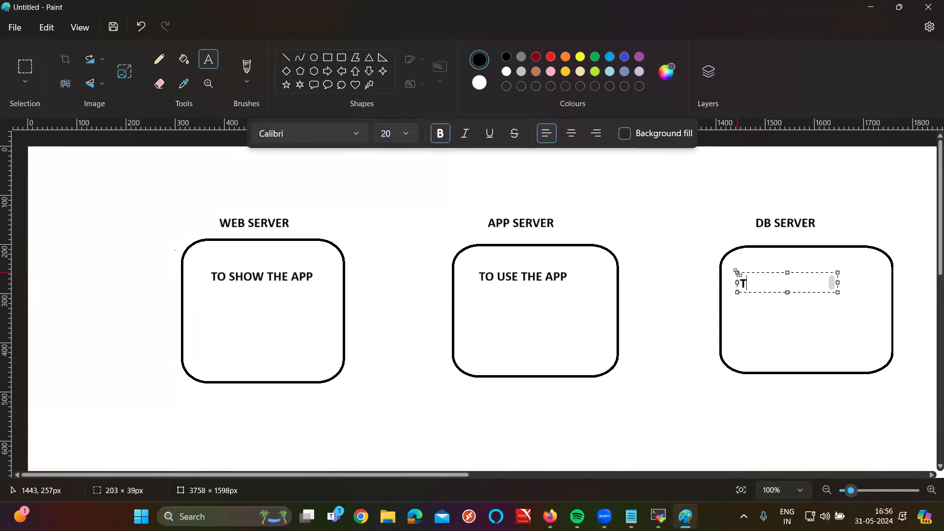
type("O STORE & RE")
type("TE")
type("RIVE DATA")
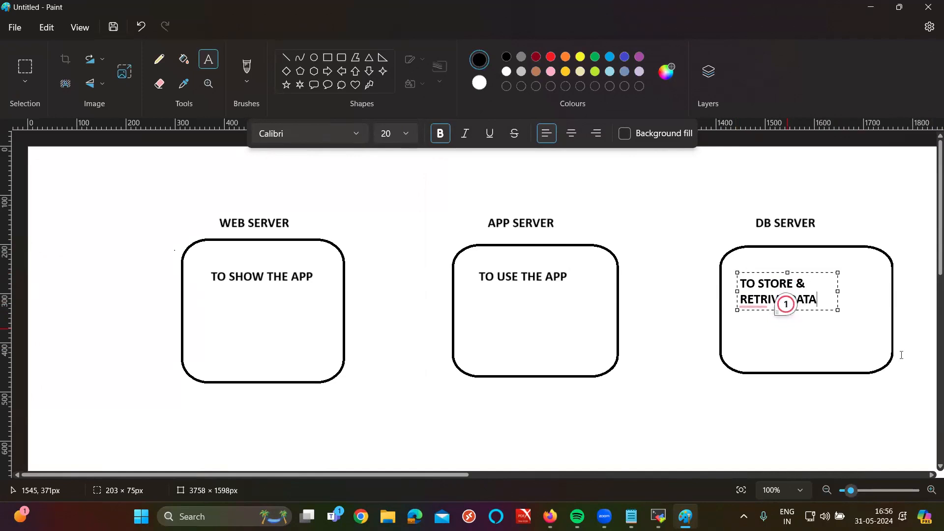
left_click_drag(833, 273, 937, 274)
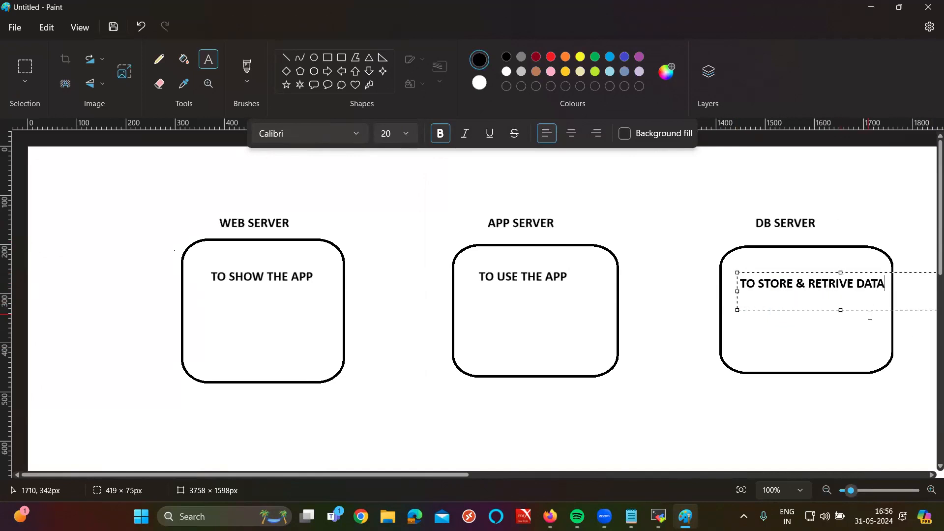
mouse_move(872, 310)
left_mouse_down()
mouse_move(870, 285)
mouse_move(869, 294)
left_mouse_up()
left_click(565, 450)
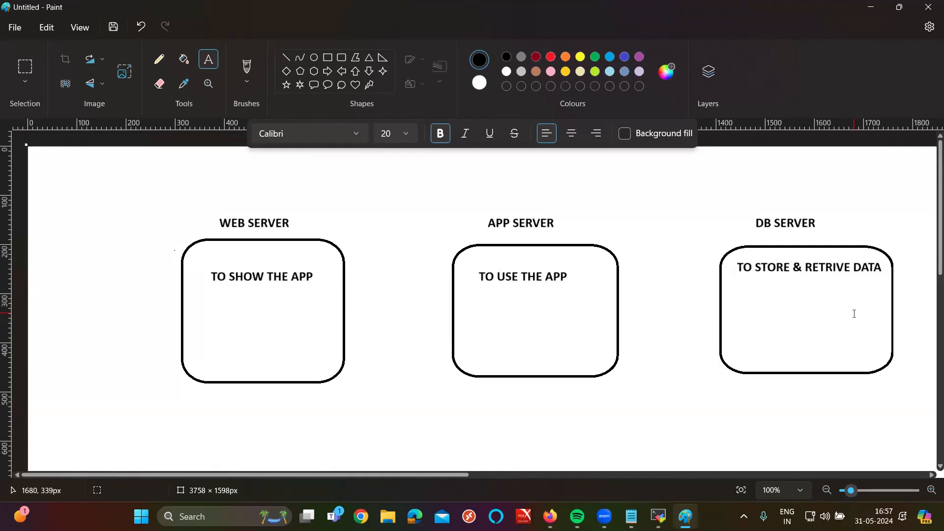
Step: Write 'EX: APACHE, NGINX' on one line beneath TO SHOW THE APP
scroll(855, 313, "down", 2)
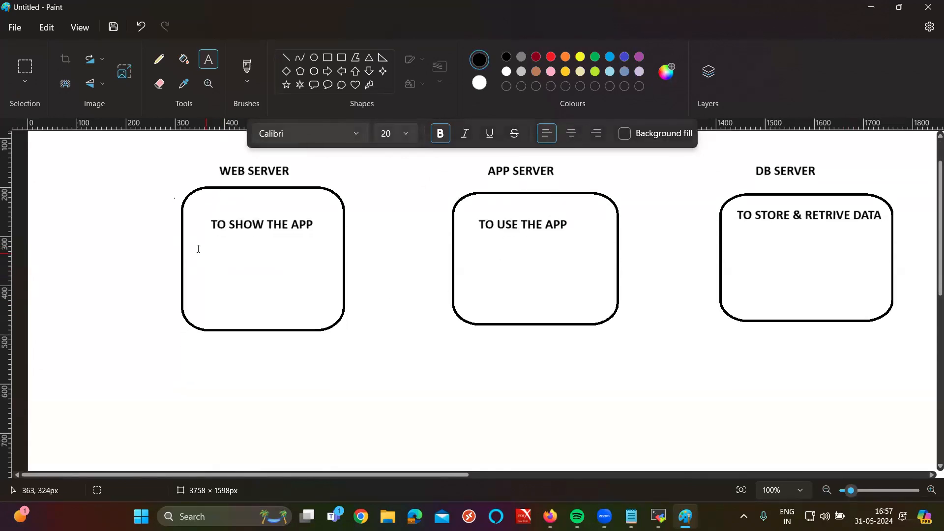
left_click(197, 247)
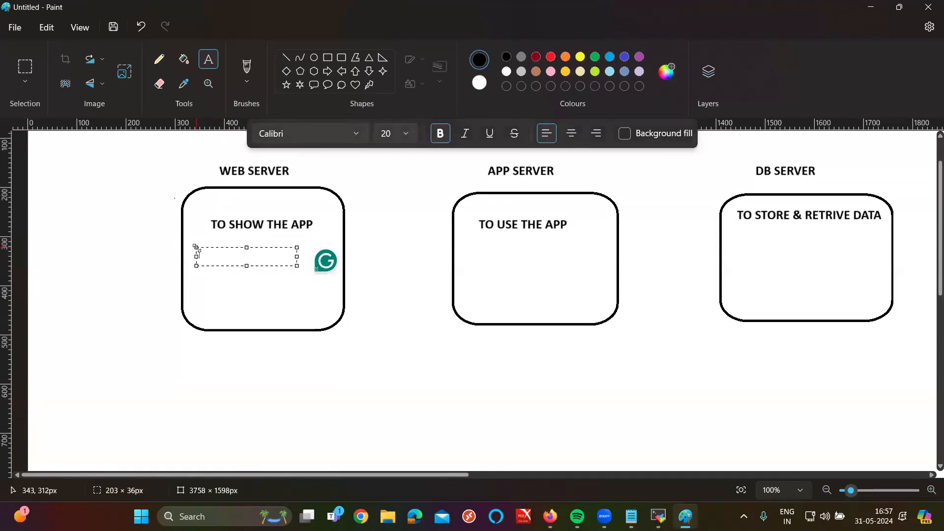
type("EX:")
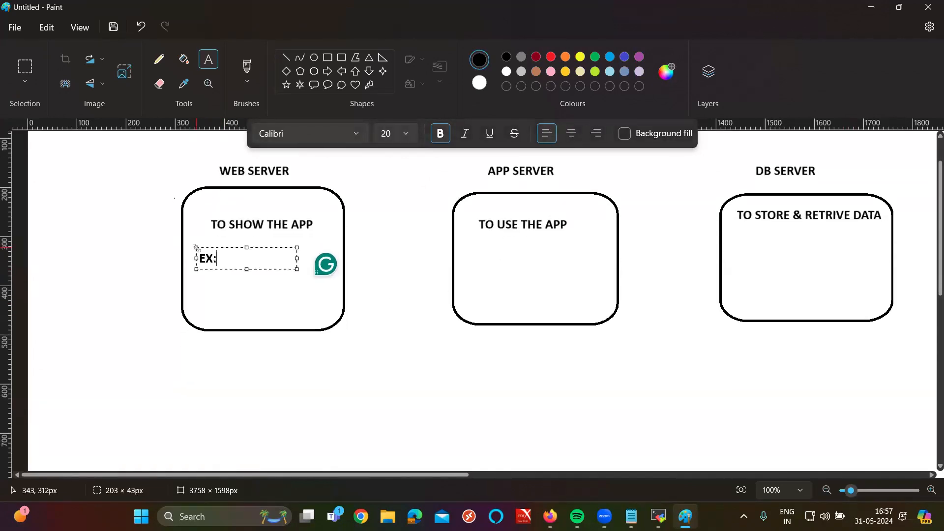
type(" APACHE, NGINX")
left_click_drag(297, 266, 438, 266)
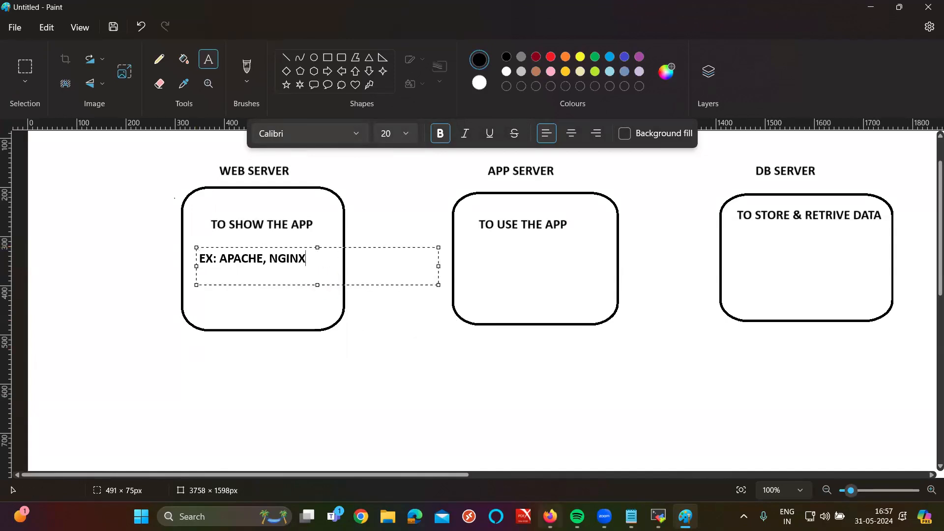
left_click(549, 517)
left_click(178, 14)
Step: Load BookMyShow's Hyderabad page, scroll to Recommended Movies, then return to the EC2 Connect tab
type("BOOK MY S")
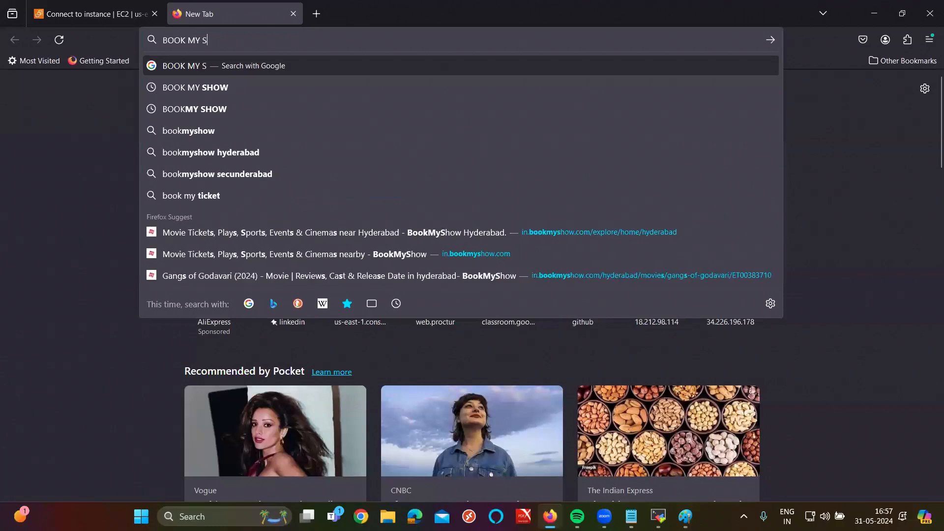
type("HOW")
key("Return")
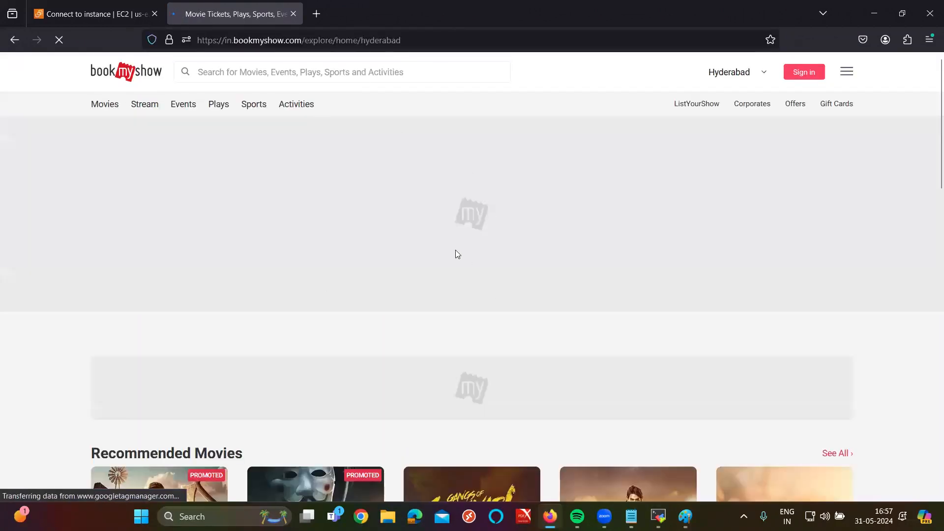
scroll(491, 236, "down", 3)
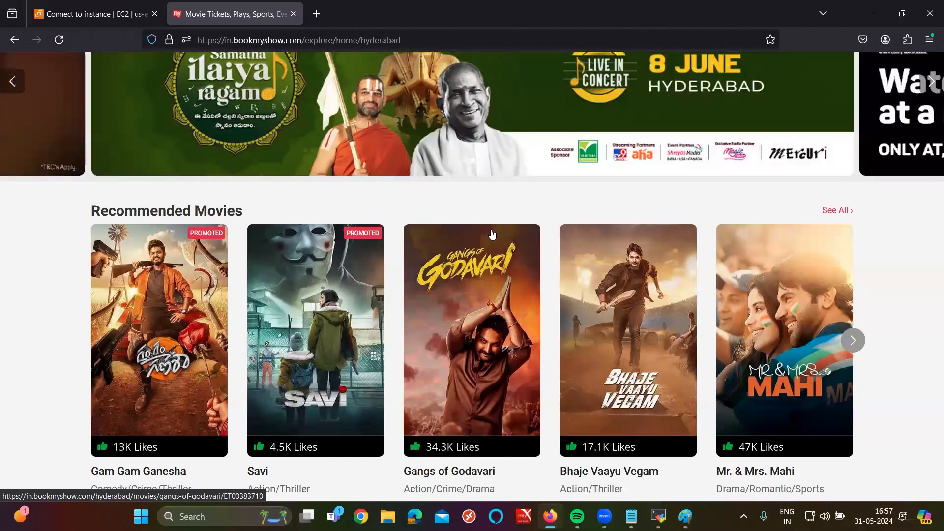
left_click(163, 9)
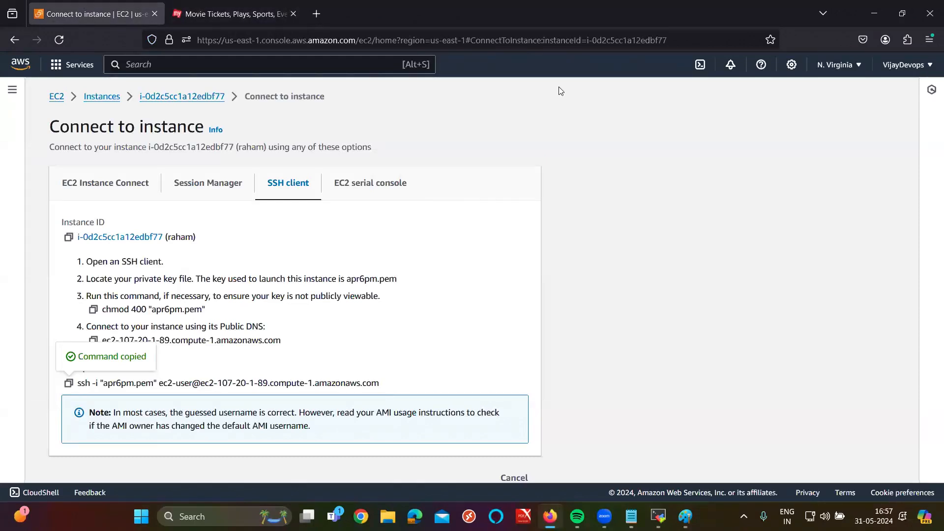
left_click(592, 128)
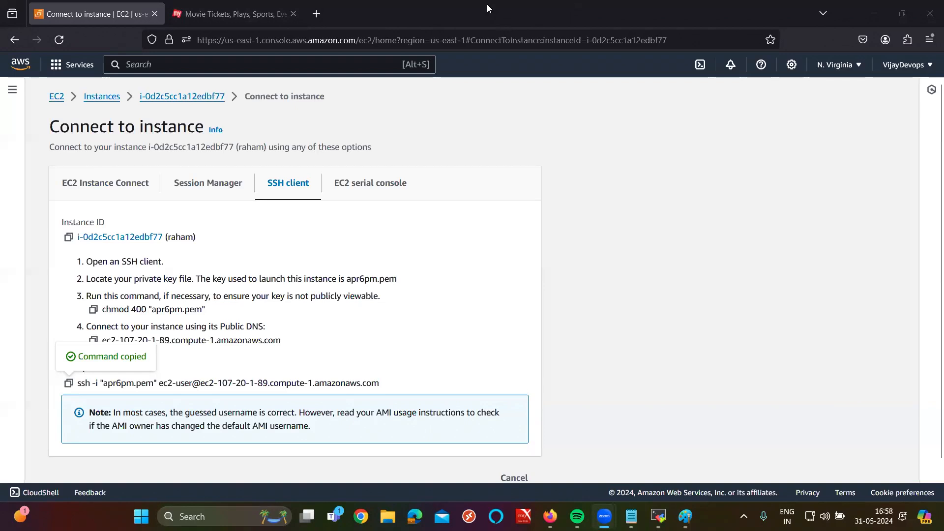
Step: Load the GitHub all-setups repository in a new browser tab
left_click(323, 15)
left_click(323, 15)
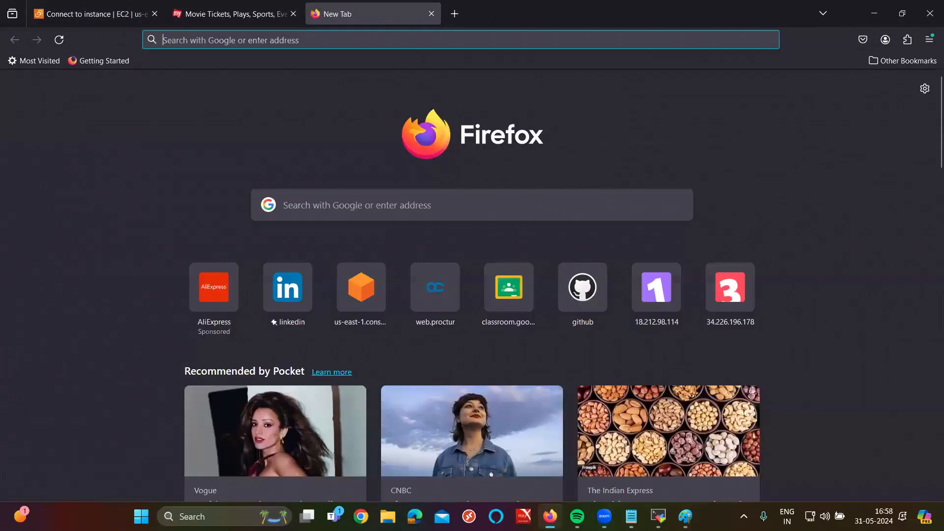
type("github.com/")
key("Right")
type("ra")
key("Right")
type("a")
key("Right")
key("Return")
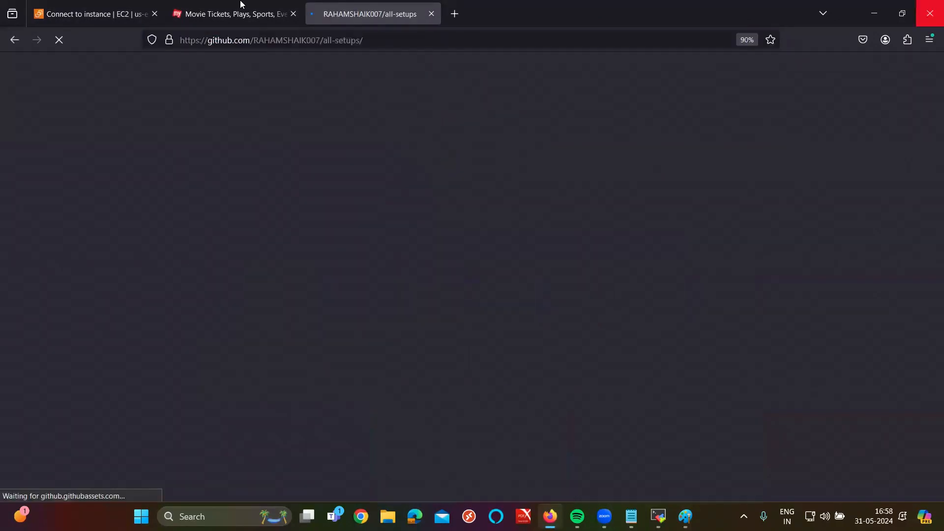
Step: Find netflix.sh in the repository's file list and open it
scroll(313, 300, "down", 5)
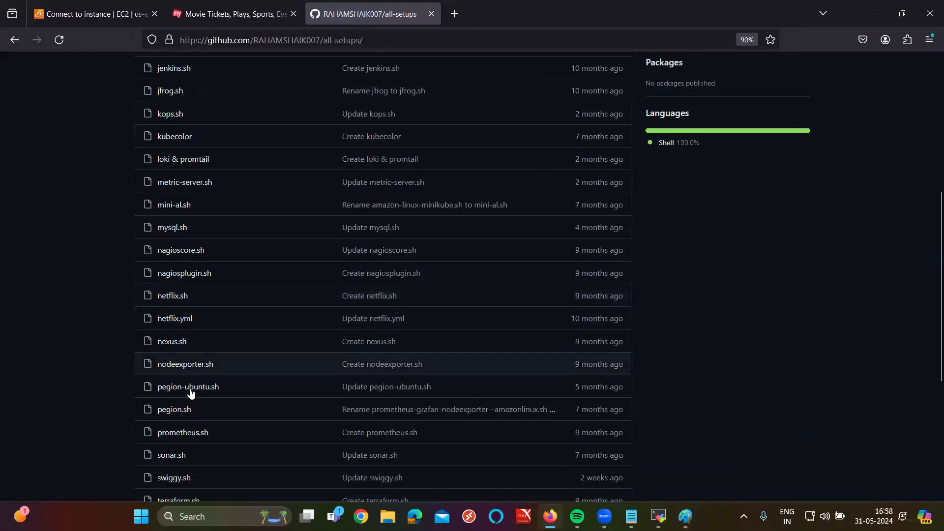
scroll(190, 392, "down", 5)
scroll(207, 132, "up", 1)
left_click(169, 164)
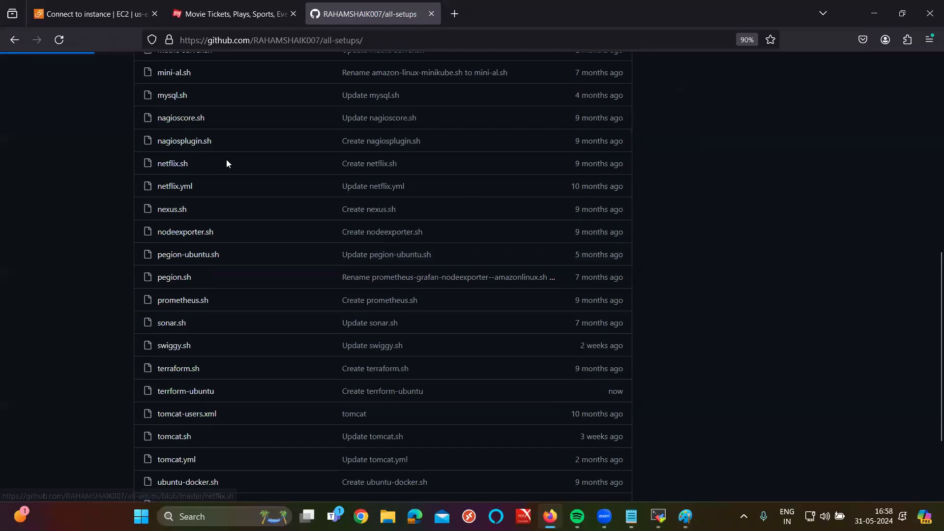
Step: Copy netflix.sh's raw script and save it as netflix.sh on the server with vim and :wq
left_click(853, 193)
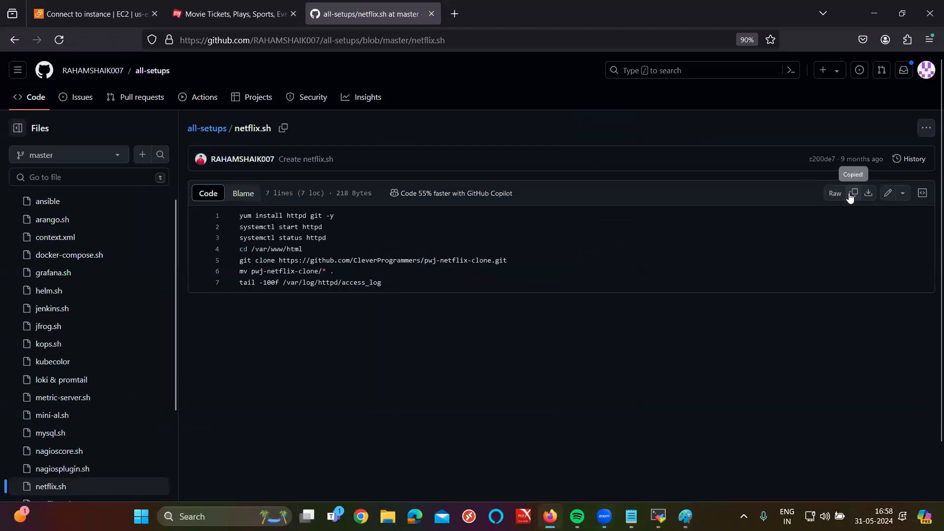
key("alt+Tab")
type("vim net")
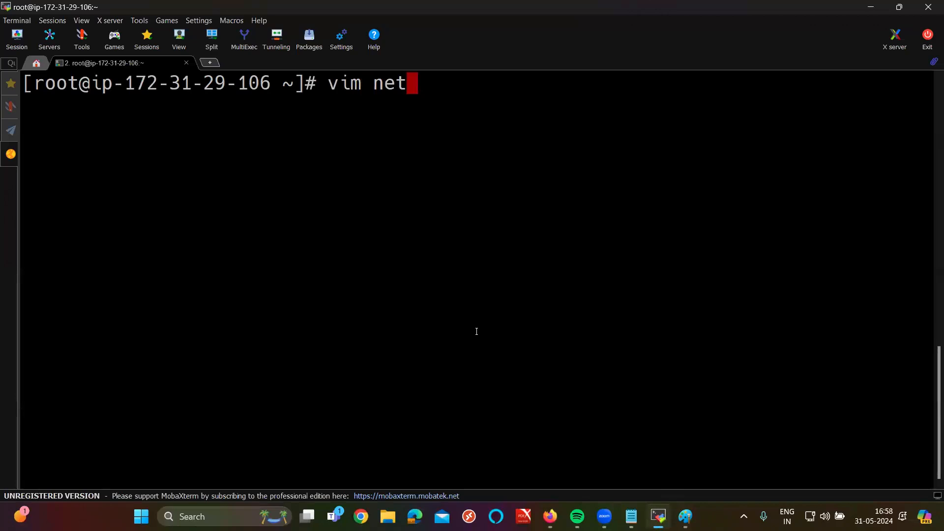
type("flix.sh")
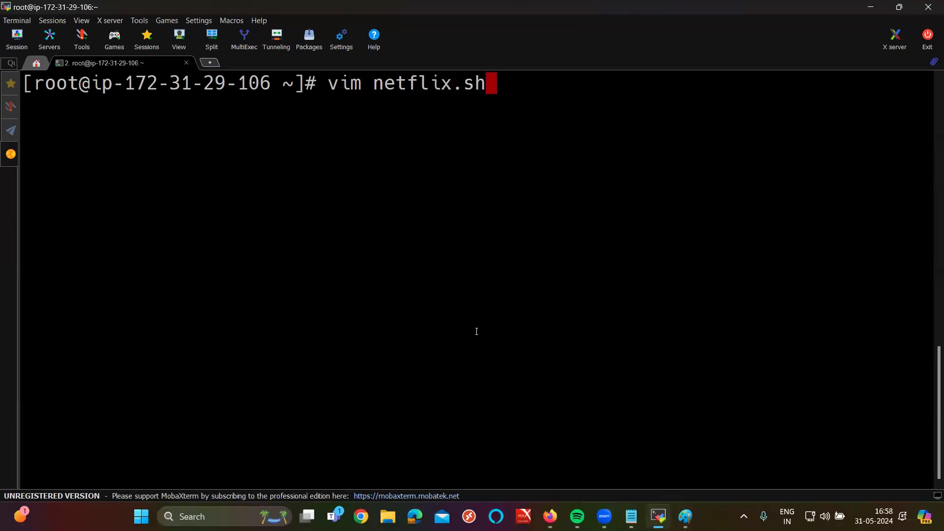
key("Return")
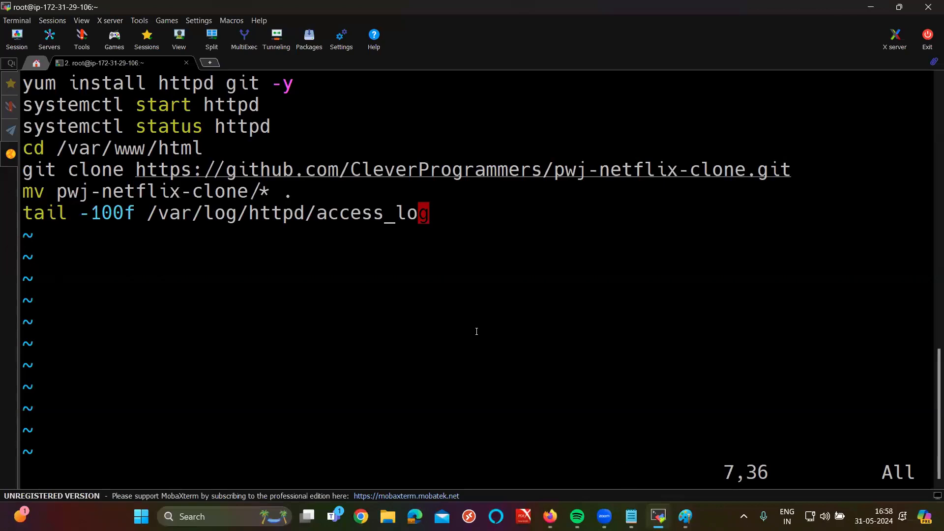
type(":wq")
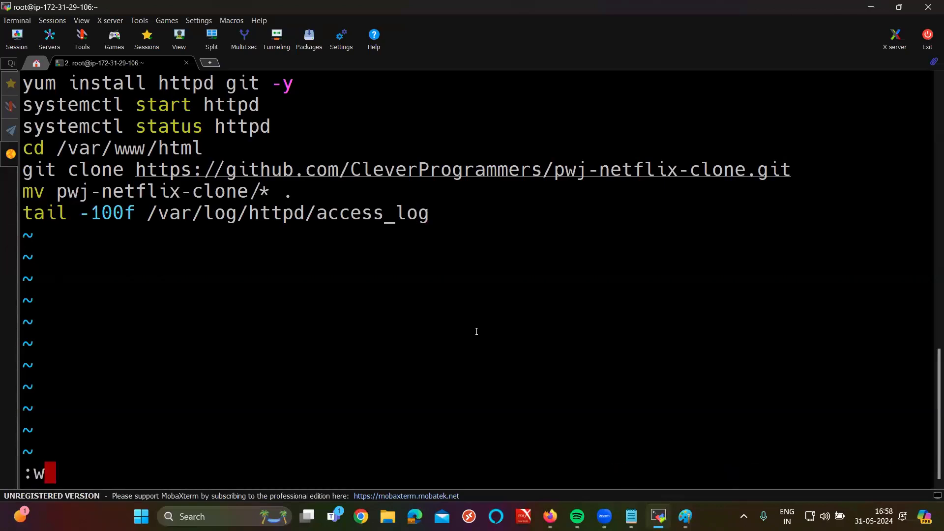
key("Return")
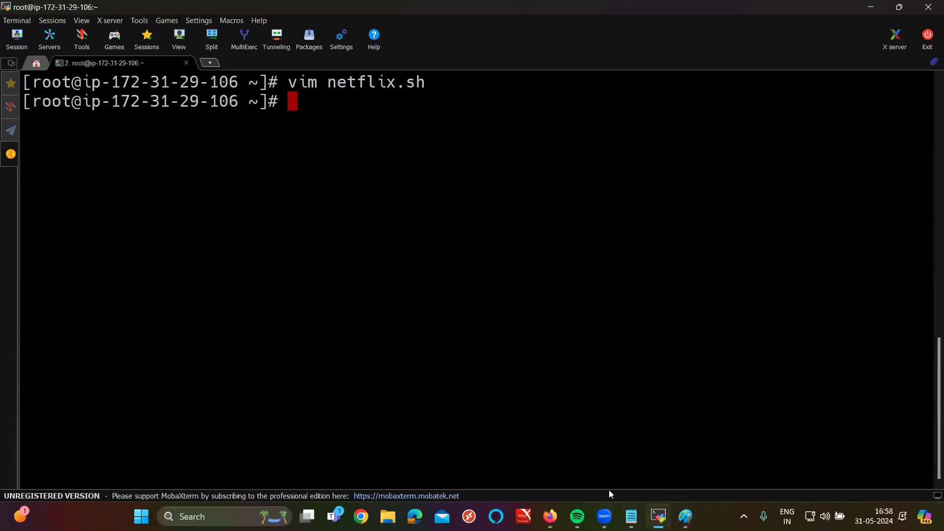
left_click(551, 516)
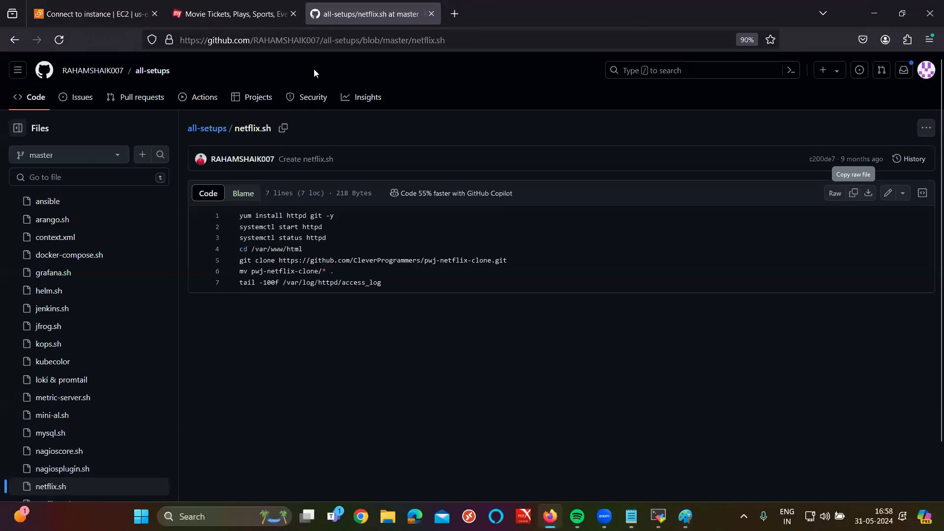
Step: Search Google for 'chatgpt' in a new tab and open the ChatGPT result
left_click(454, 14)
type("chatgpt")
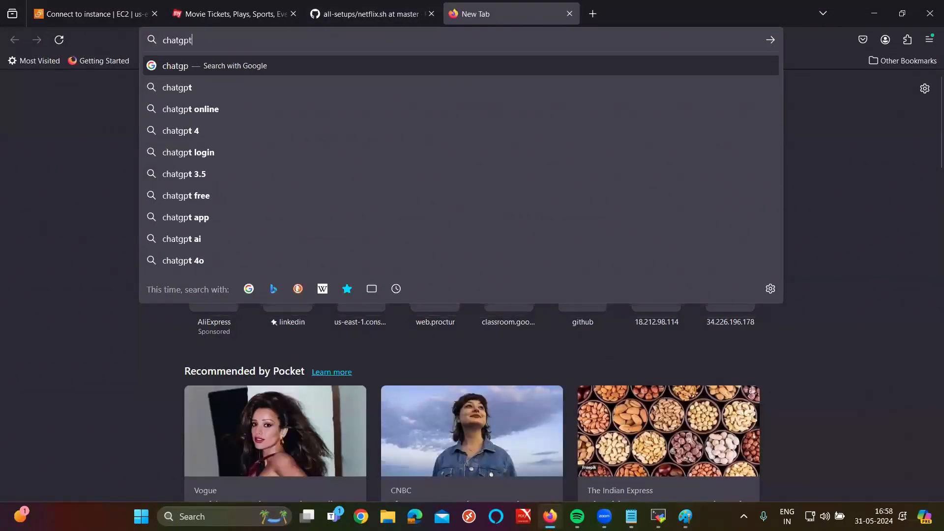
key("Return")
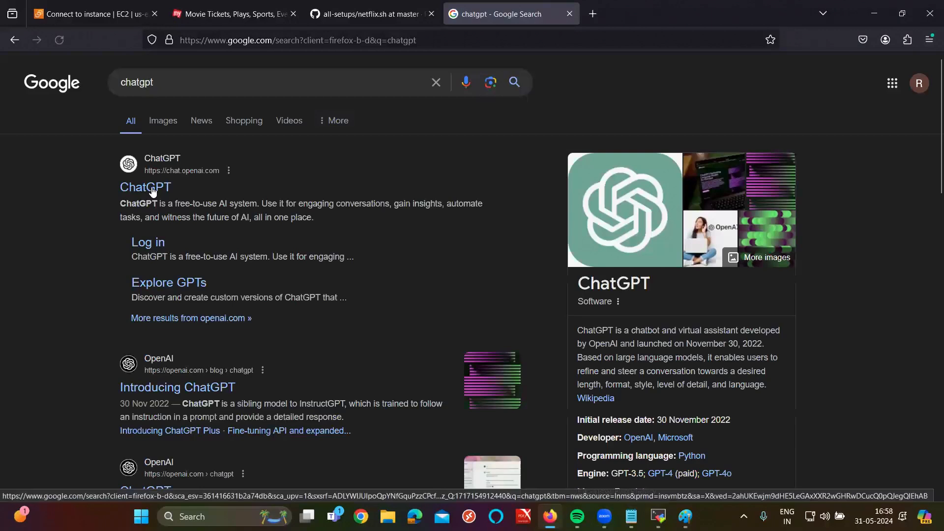
left_click(153, 192)
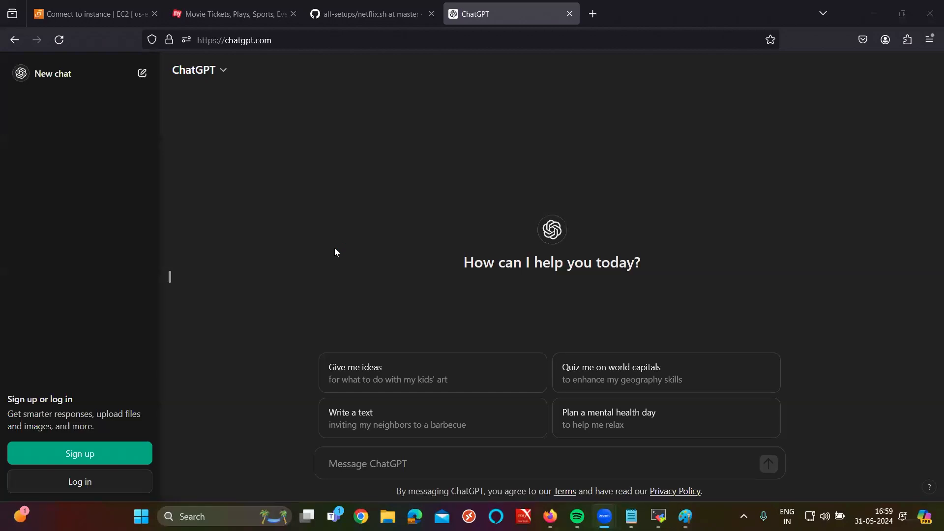
Step: Ask ChatGPT how much it costs to install Apache on a server
left_click(382, 470)
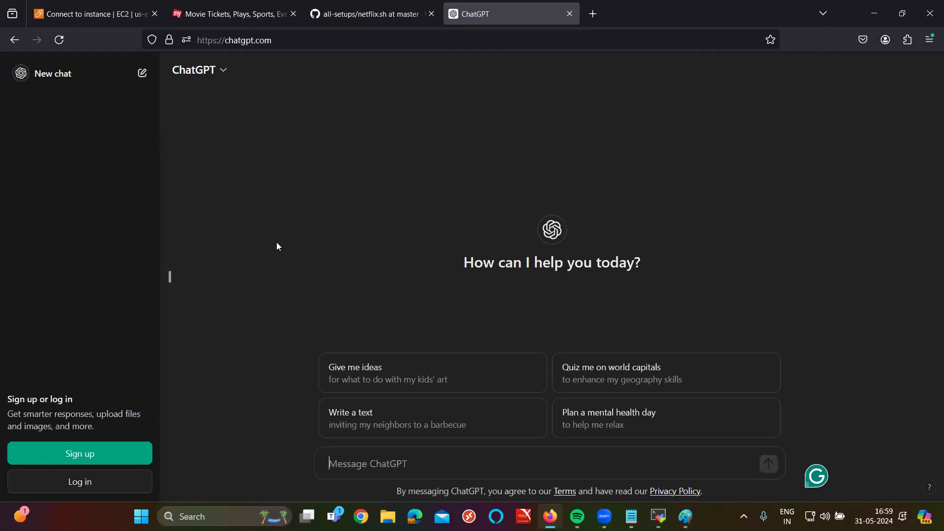
type("how my")
key("BackSpace")
type("uch it re")
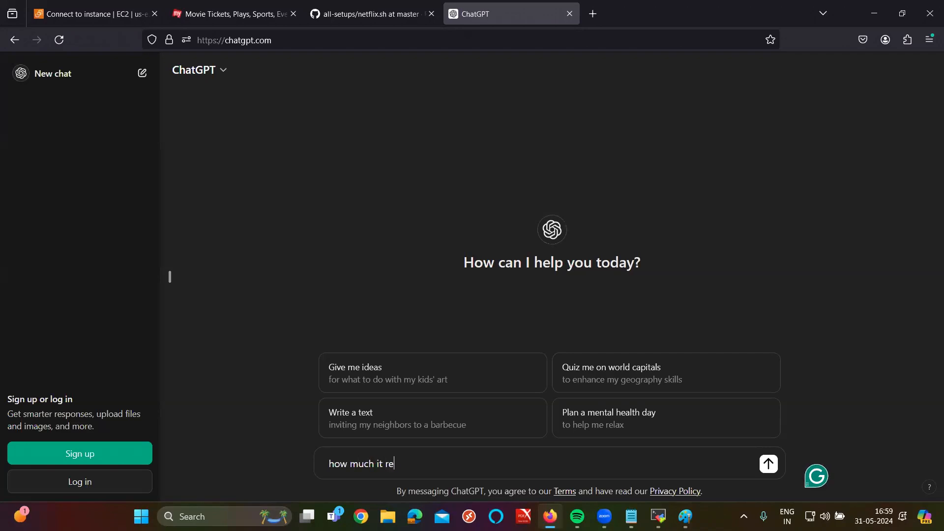
type("quited to install apac")
type("jhe")
key("BackSpace")
key("BackSpace")
key("BackSpace")
type("he ")
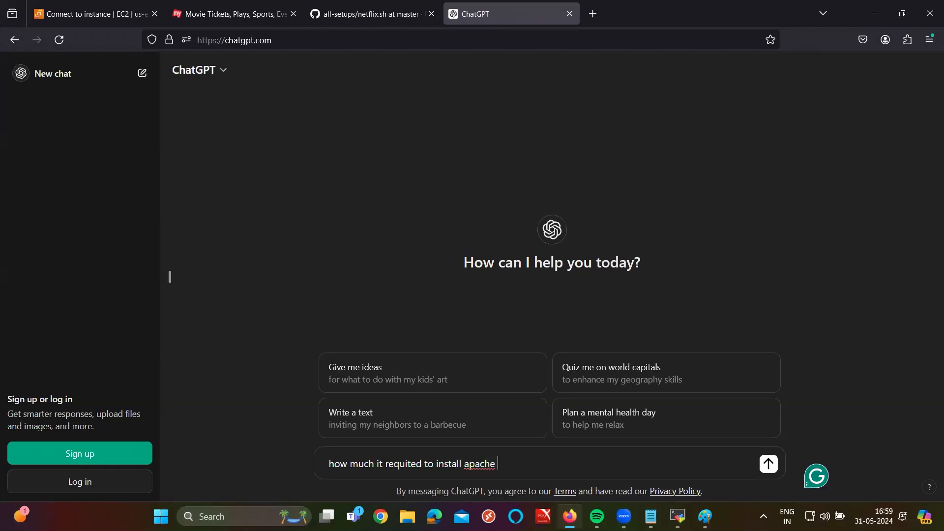
type("on a server")
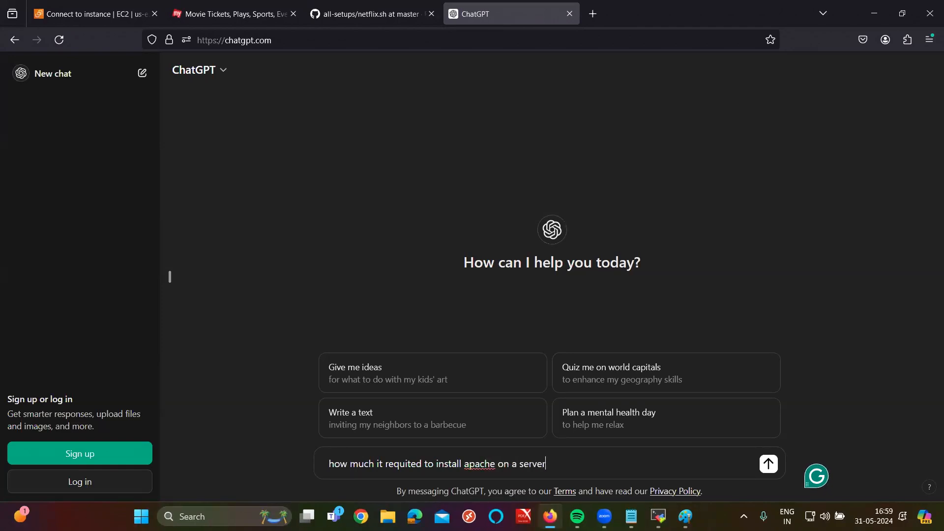
key("Return")
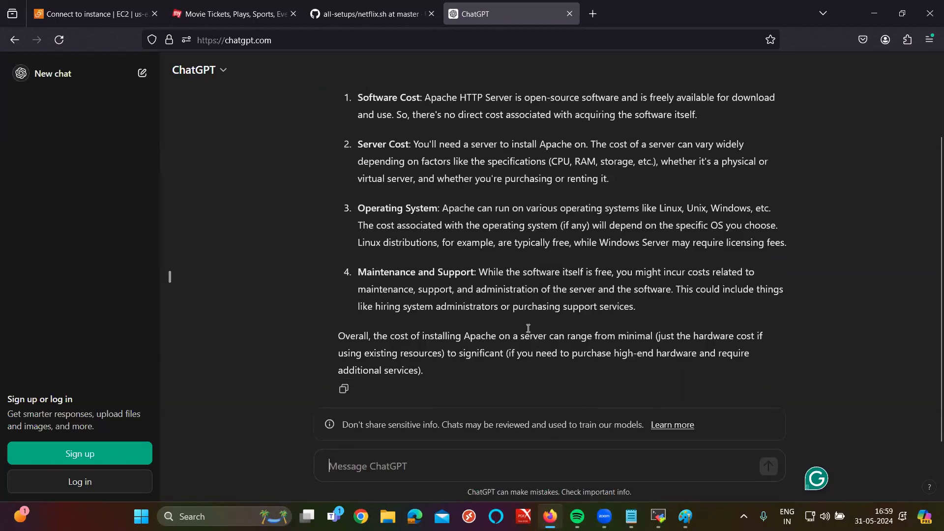
Step: Copy the earlier Apache question and paste it into the ChatGPT message box
scroll(528, 328, "up", 3, "ctrl")
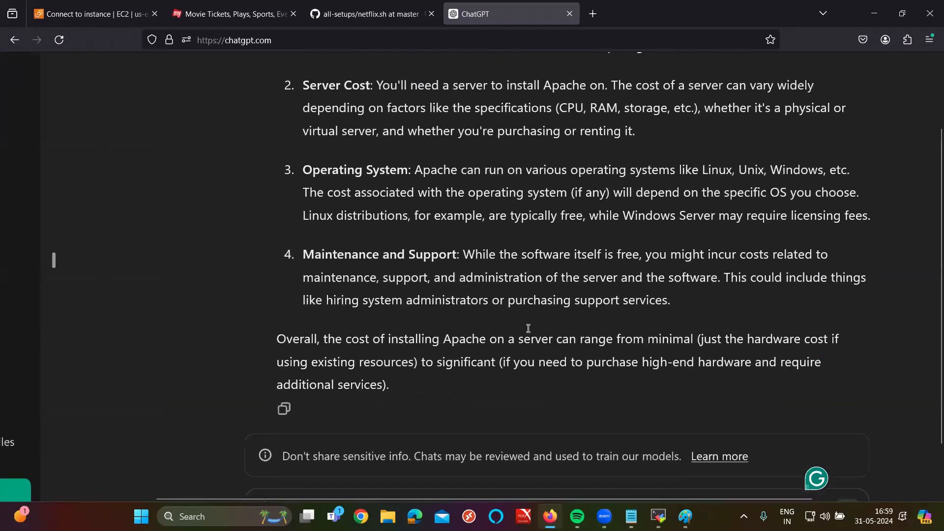
scroll(529, 328, "down", 1, "ctrl")
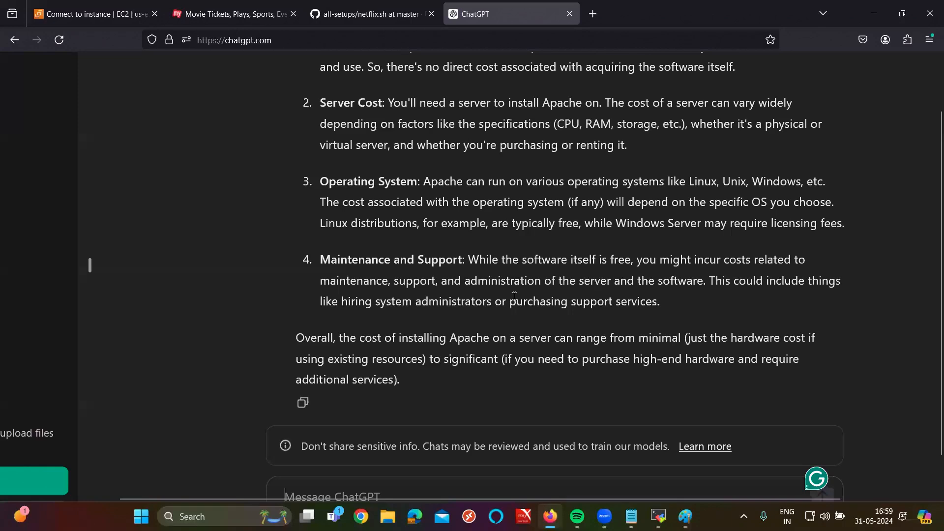
scroll(514, 296, "up", 2)
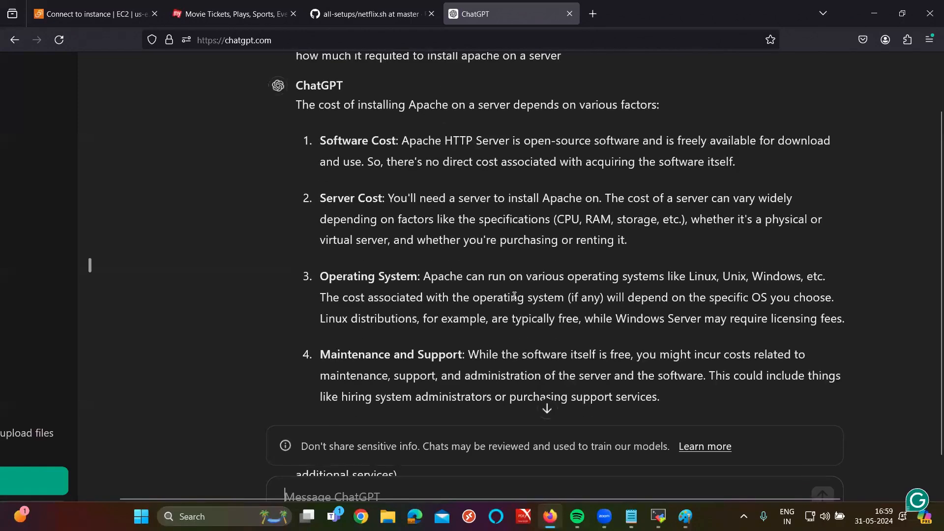
scroll(514, 296, "up", 2)
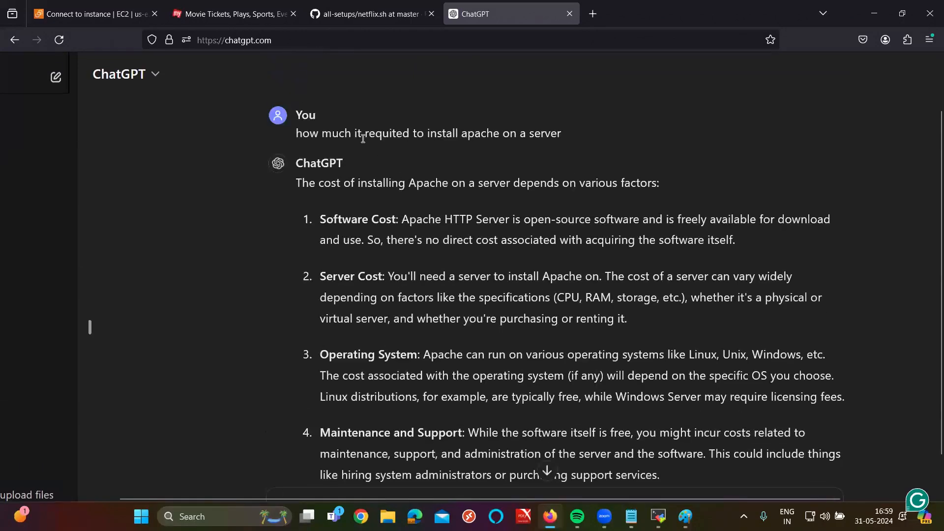
triple_click(363, 135)
key("ctrl+c")
scroll(414, 385, "down", 3)
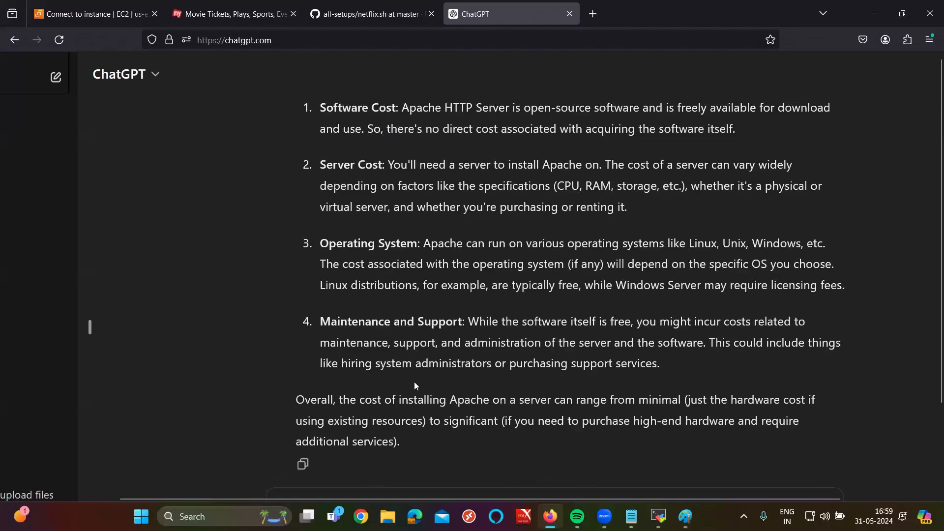
scroll(375, 426, "down", 2)
left_click(339, 460)
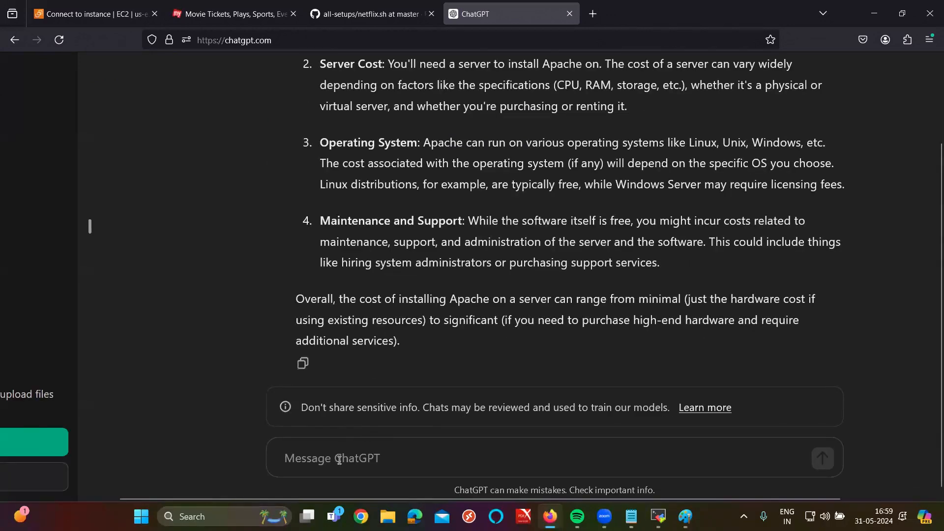
key("ctrl+v")
Step: Reword the pasted question to ask how much time installing Apache takes, and send it
left_click(344, 458)
type("time")
key("Return")
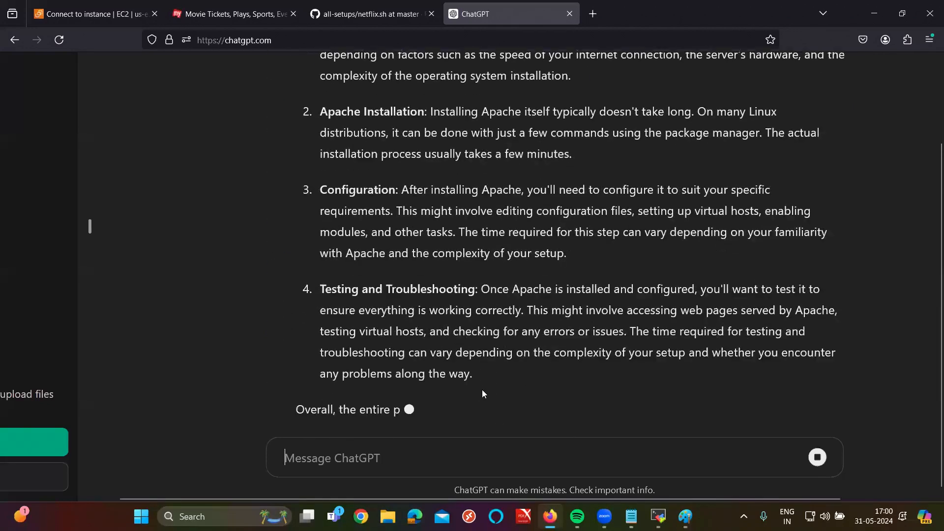
Step: Highlight the answer's few-hours-to-a-day summary paragraph, then switch to MobaXterm
left_click_drag(719, 329, 418, 349)
double_click(328, 350)
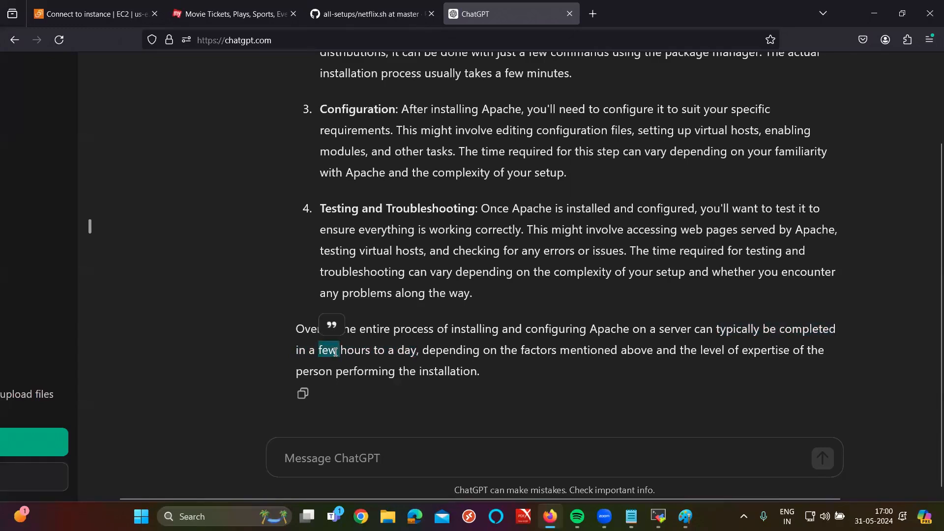
triple_click(411, 329)
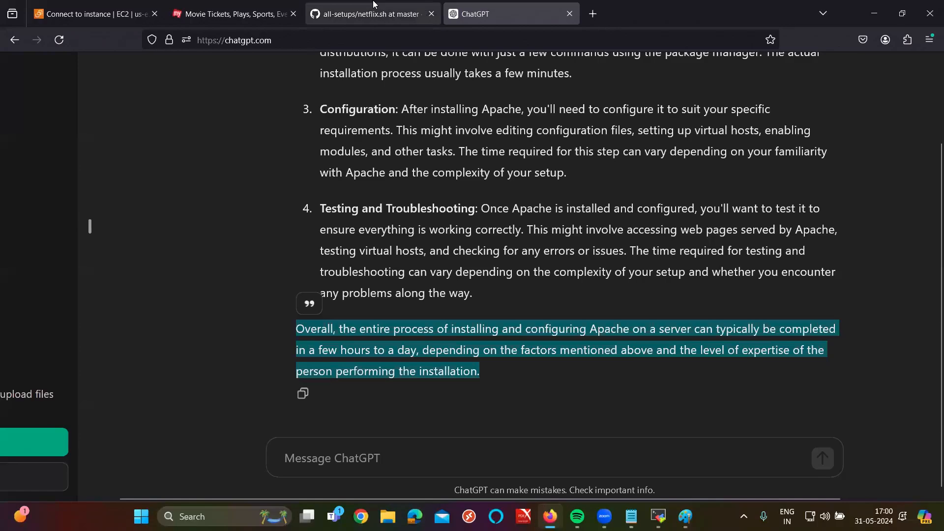
key("alt+Tab")
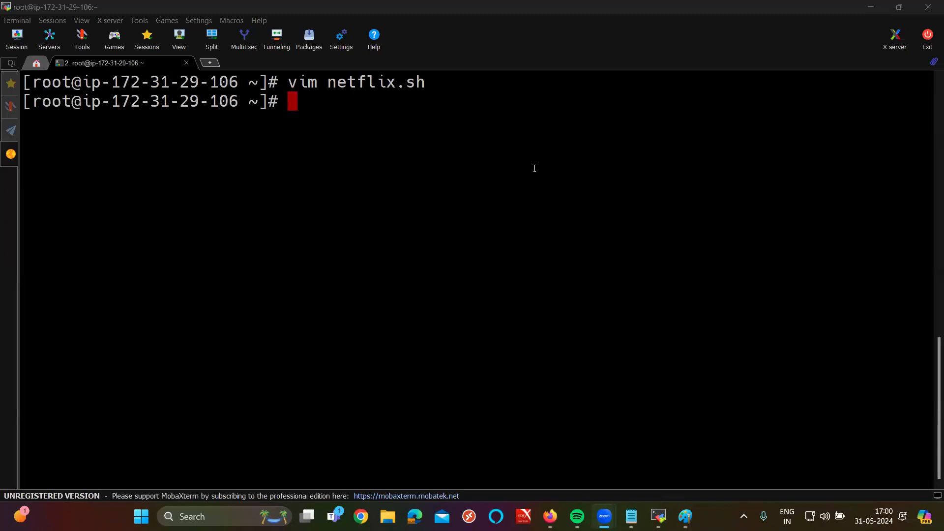
Step: Run the netflix.sh setup script with sh on the EC2 instance
left_click(300, 147)
type("sh n")
key("Tab")
key("Return")
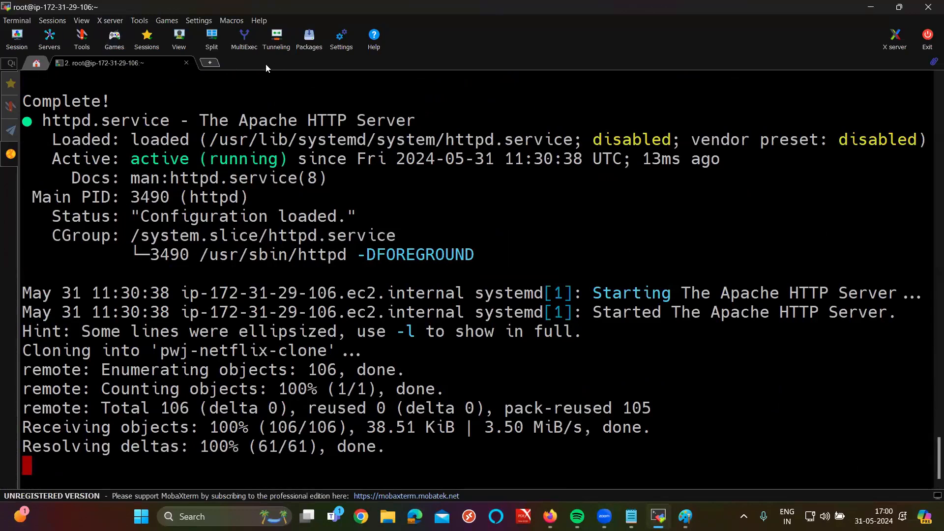
Step: Highlight 'The Apache HTTP Server' and the 13ms uptime value in the output
left_click_drag(200, 121, 402, 120)
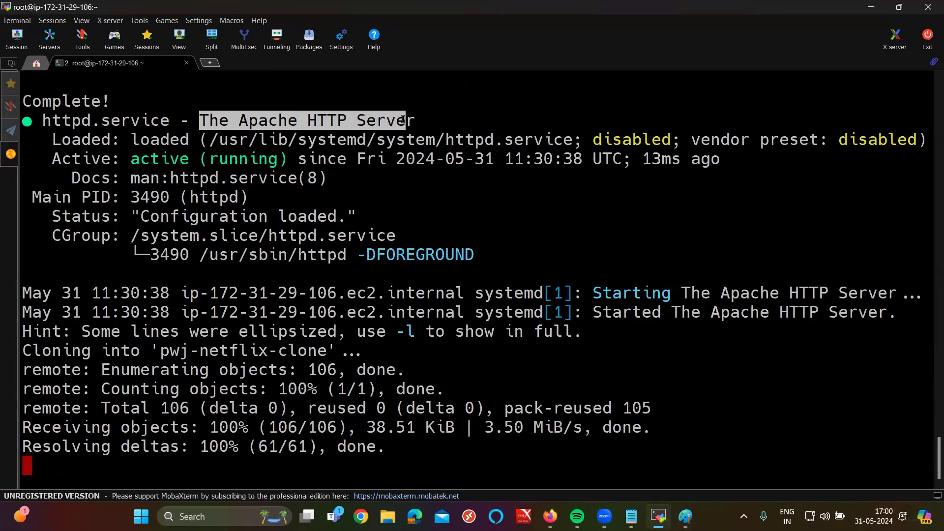
left_click_drag(403, 119, 407, 120)
double_click(658, 157)
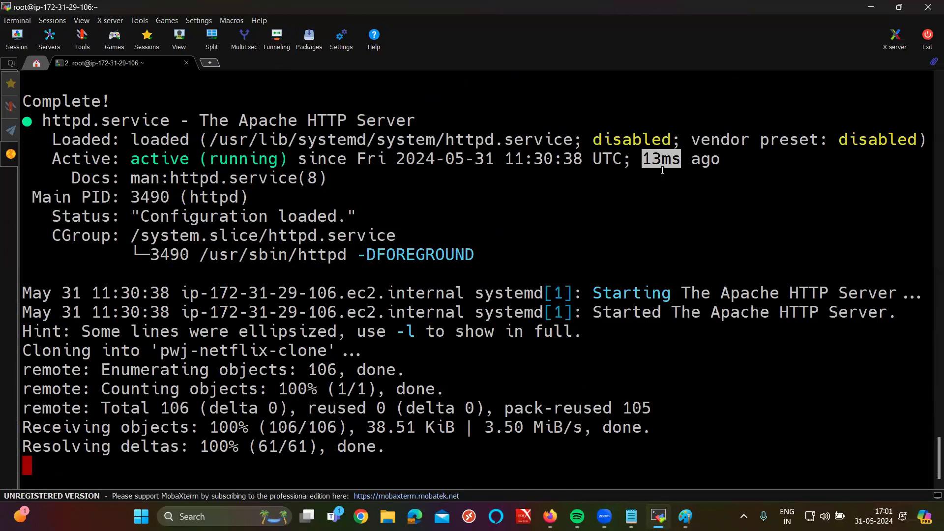
Step: Paste 107.20.1.89 into a new Firefox tab to bring up the PWJ Netflix Clone sign-in page
left_click(550, 517)
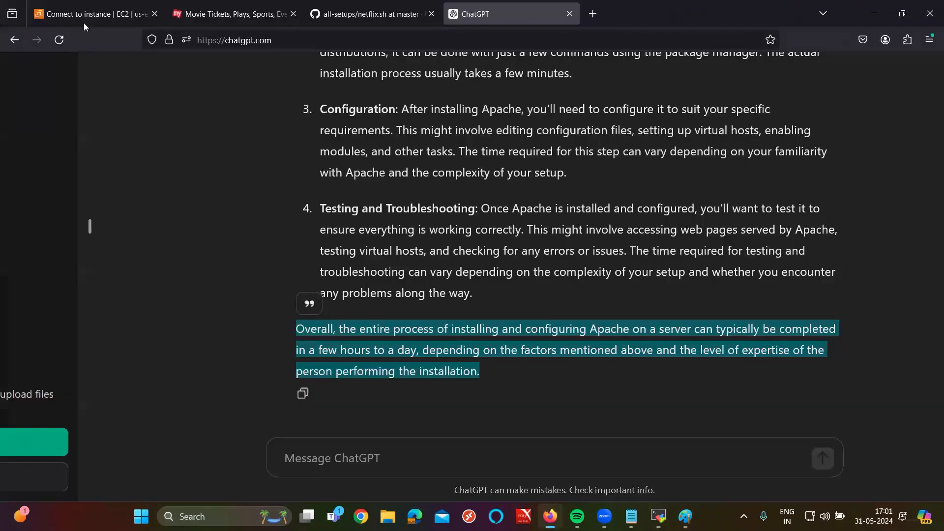
left_click(74, 14)
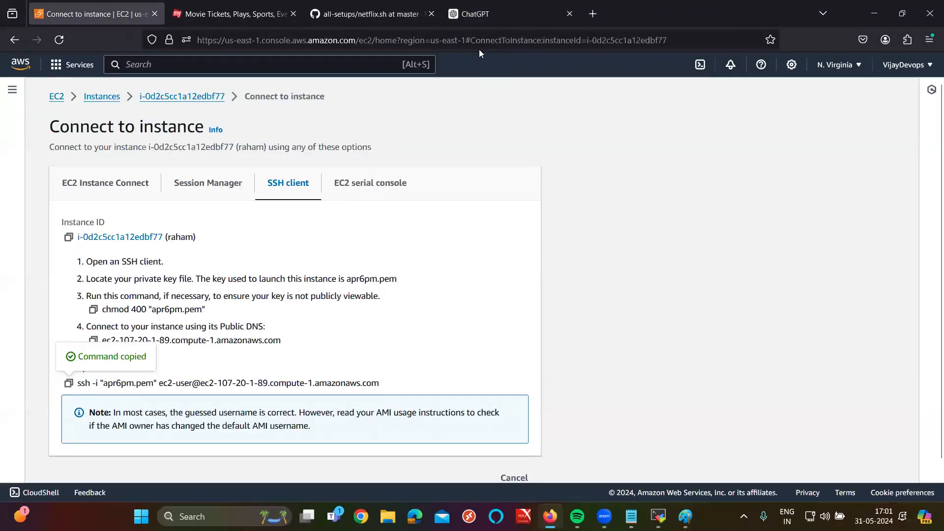
left_click(593, 14)
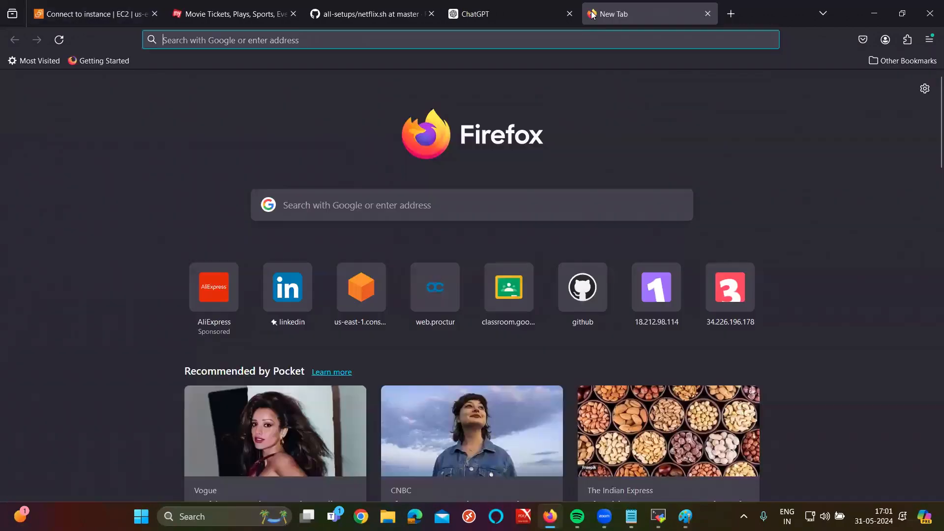
type("107.20.1.89")
key("Return")
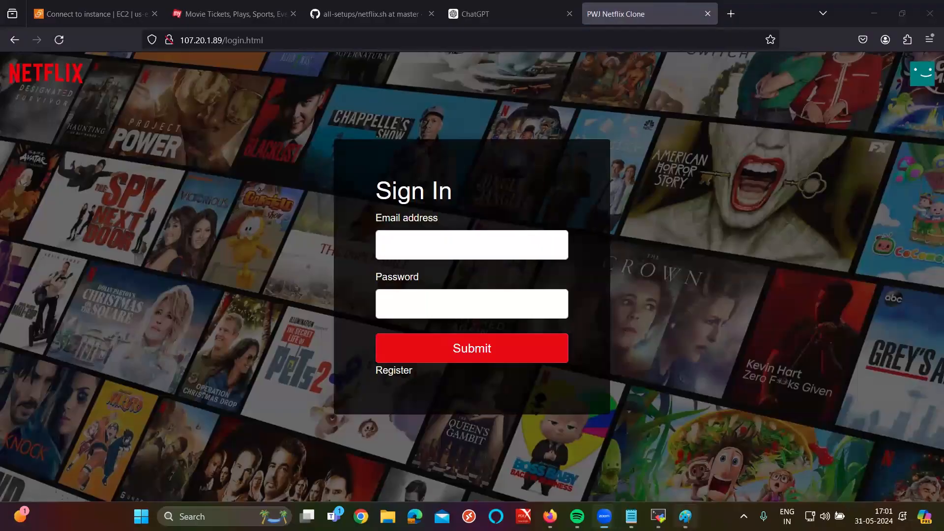
left_click(685, 516)
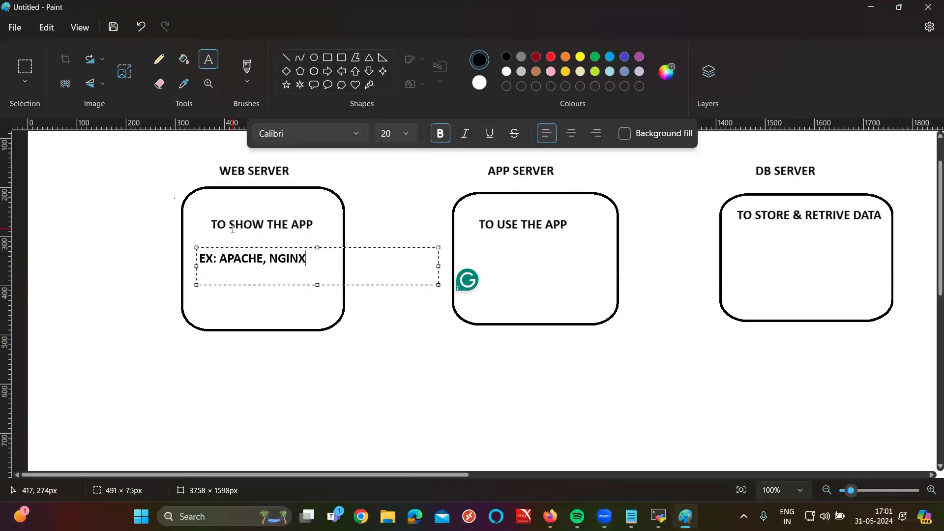
Step: Add a 'port: 80' line below 'EX: APACHE, NGINX' in the WEB SERVER text box
triple_click(240, 261)
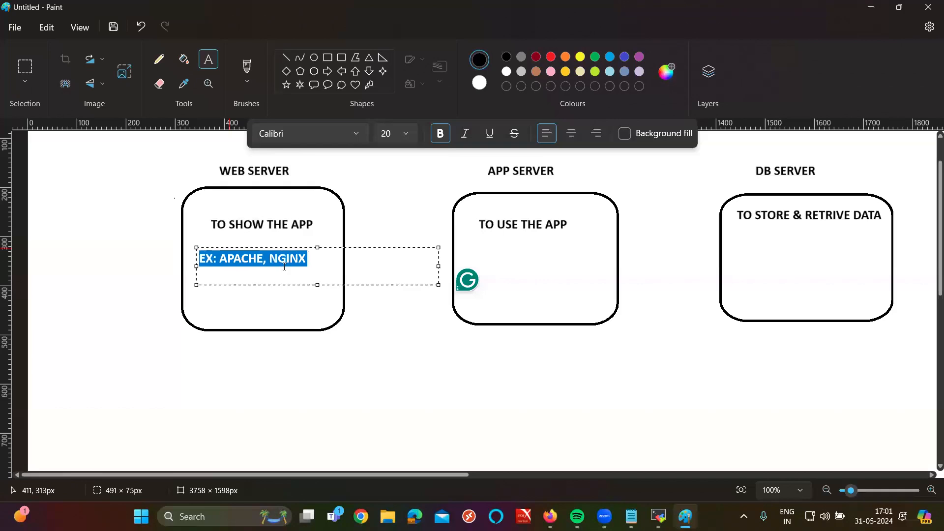
double_click(299, 257)
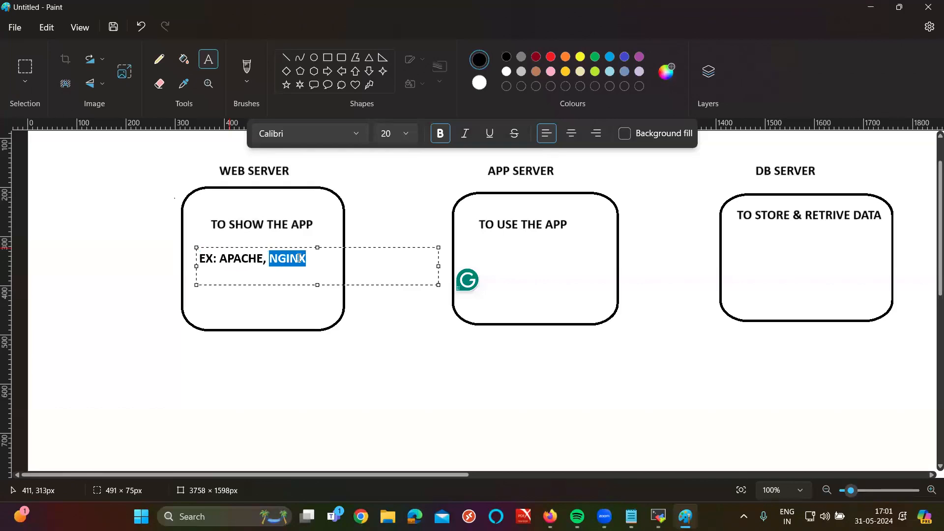
left_click(323, 252)
key("Return")
type("por")
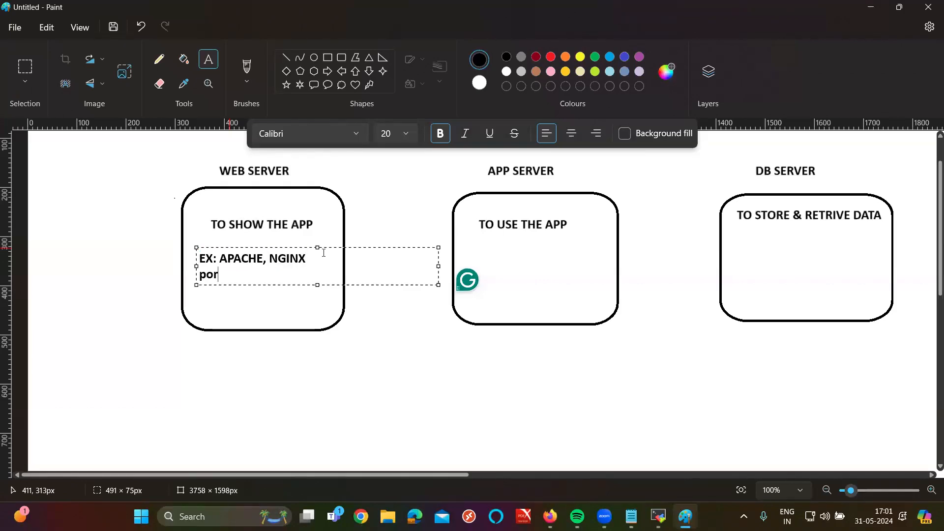
type("t: 80")
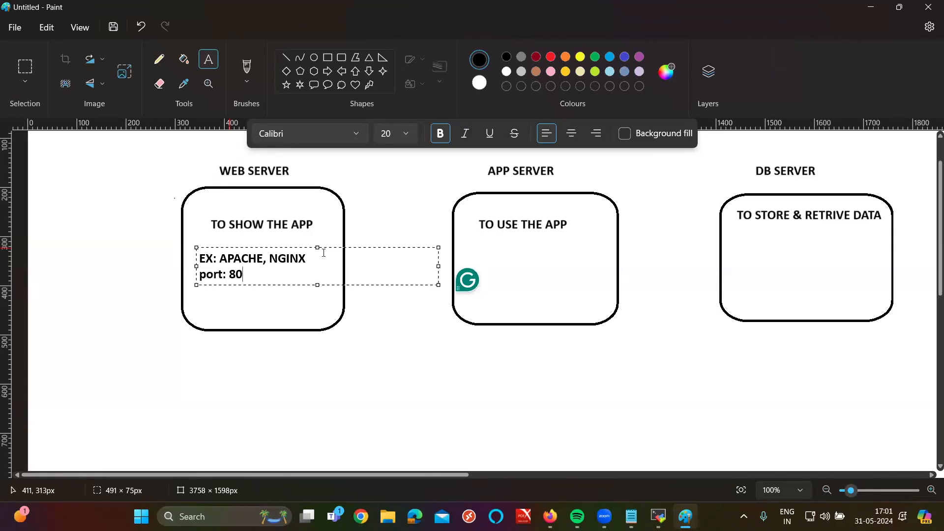
left_click(378, 338)
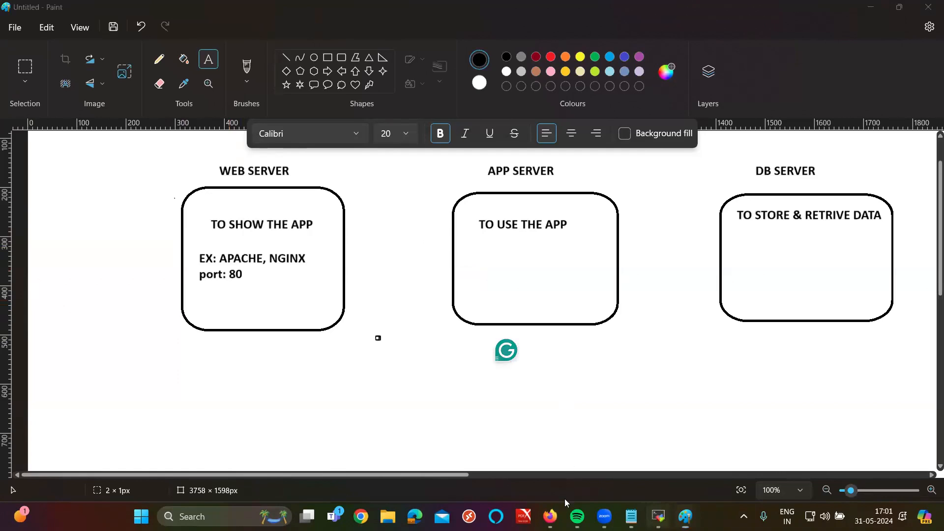
Step: View the Apache access log entries in MobaXterm, then return to the Netflix clone sign-in page
key("alt+Tab")
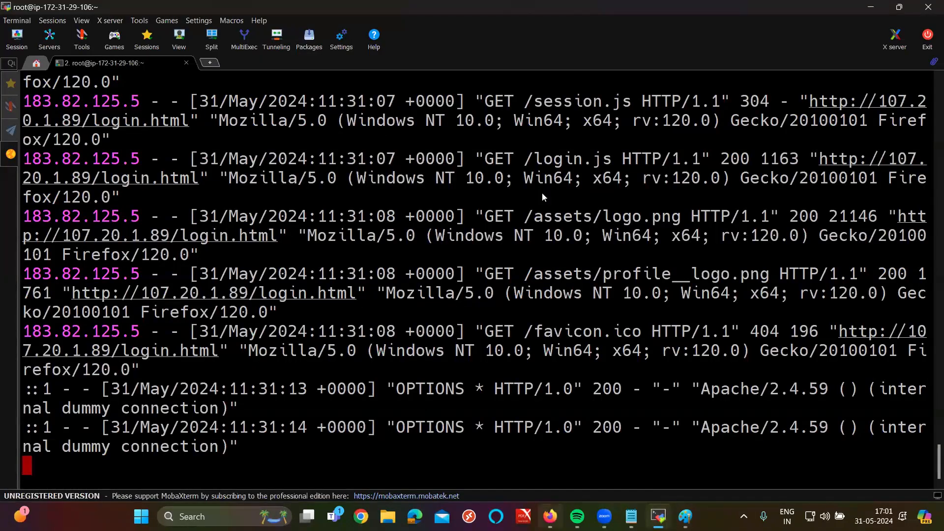
key("alt+Tab")
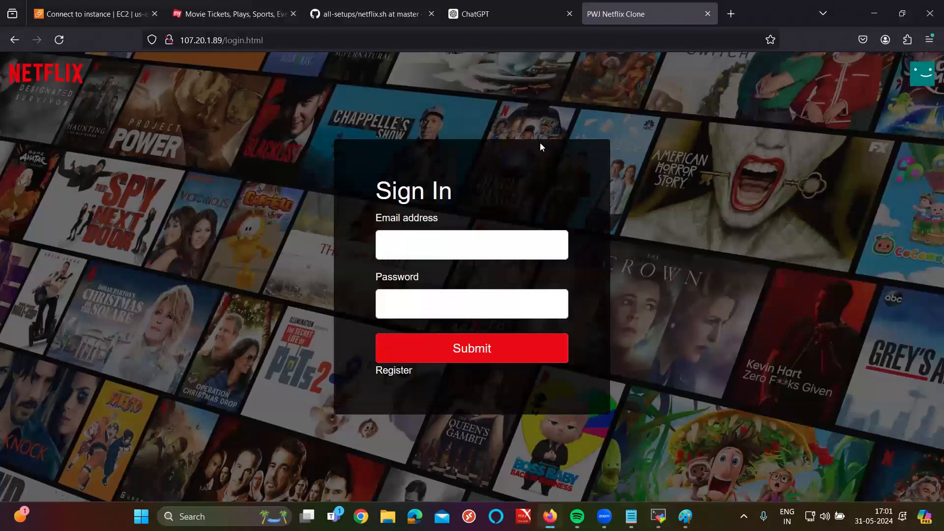
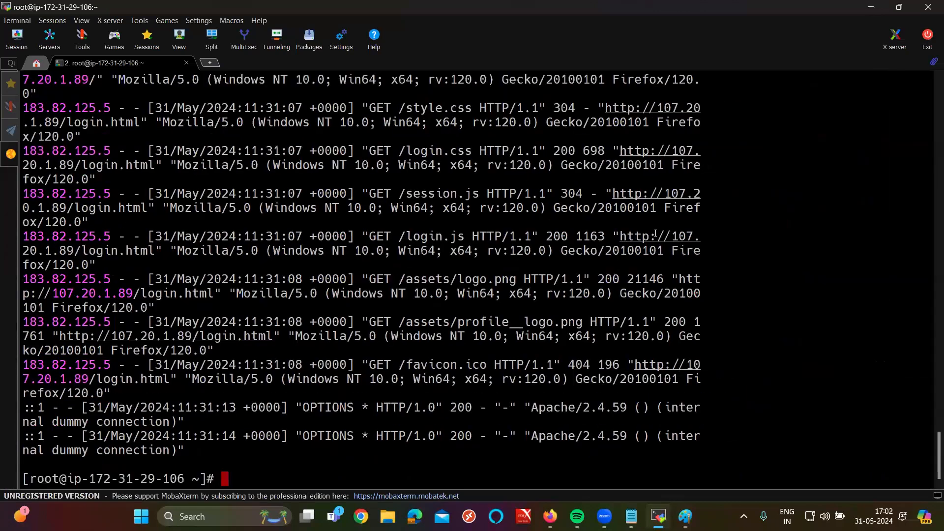
Step: Clear the terminal and run 'yum remove httpd* -y' on the EC2 server
scroll(656, 234, "up", 2)
scroll(656, 234, "down", 2)
key("ctrl+l")
type("y")
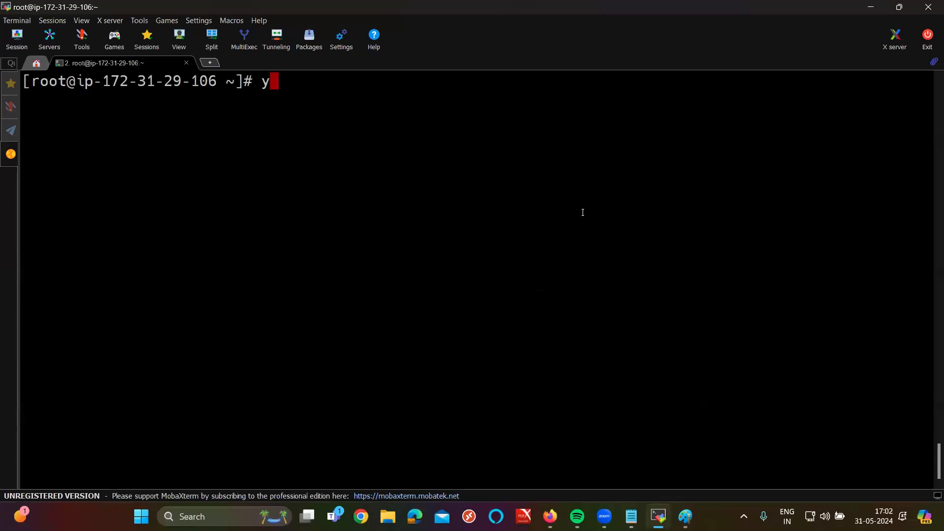
type("um remo")
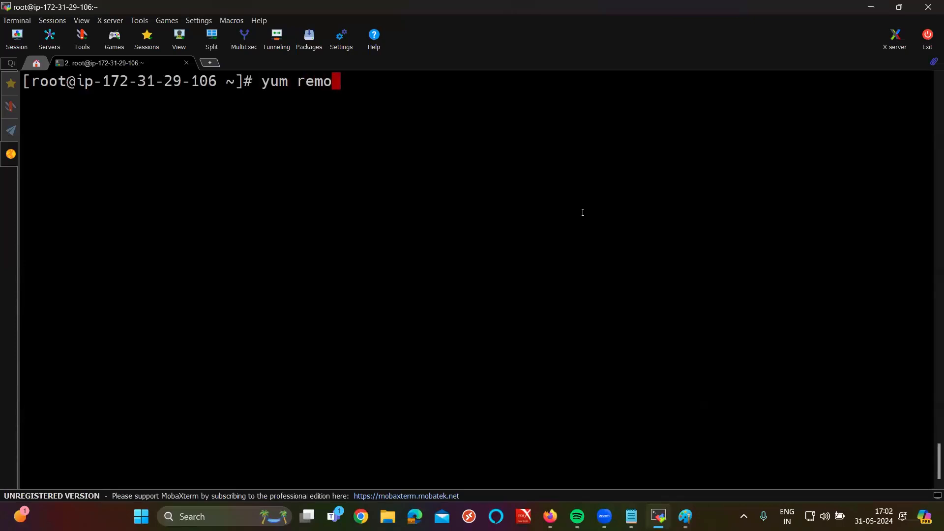
type("ve h")
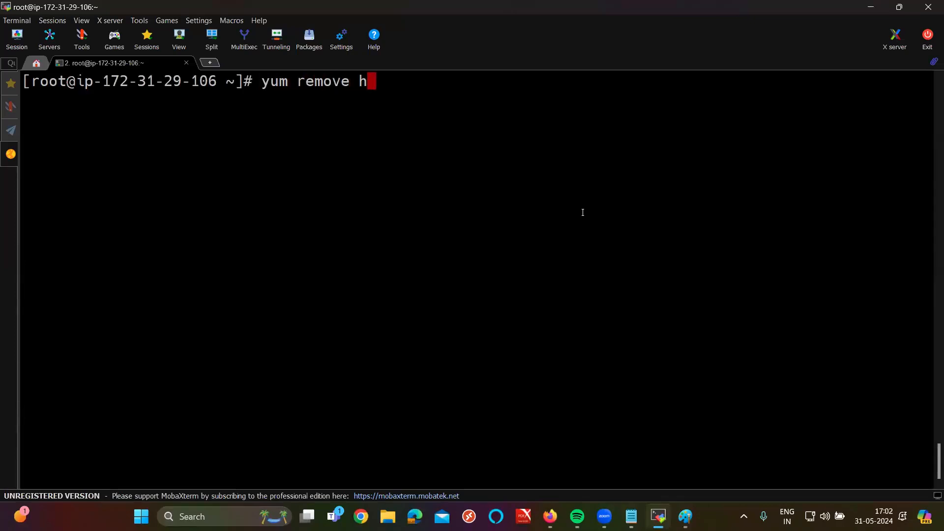
type("ttpdd")
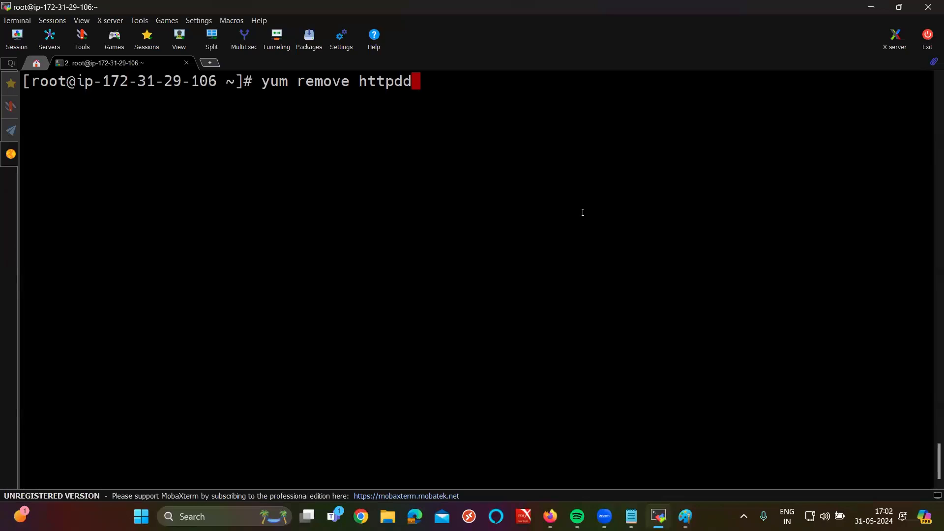
key("BackSpace")
type("* -y")
key("Return")
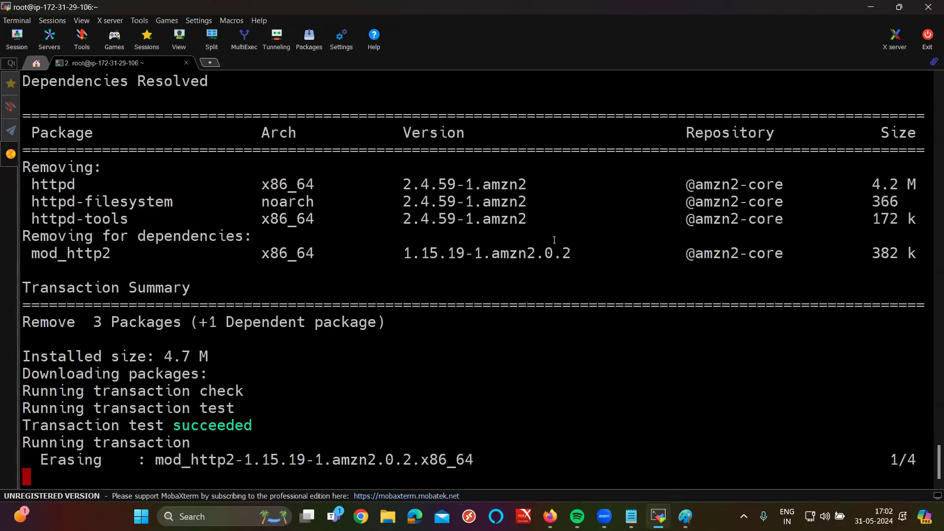
Step: Check the Removed list showing httpd and its related packages
double_click(39, 339)
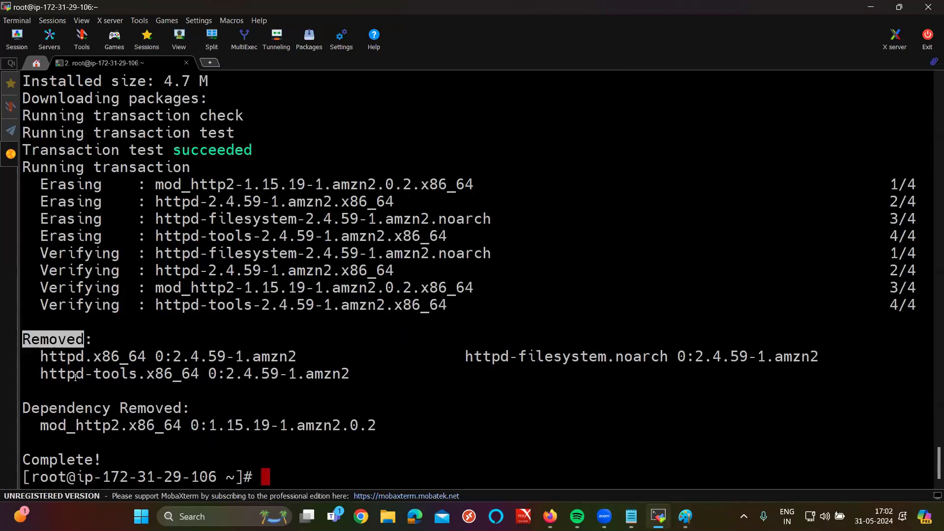
triple_click(61, 356)
left_click_drag(41, 356, 80, 364)
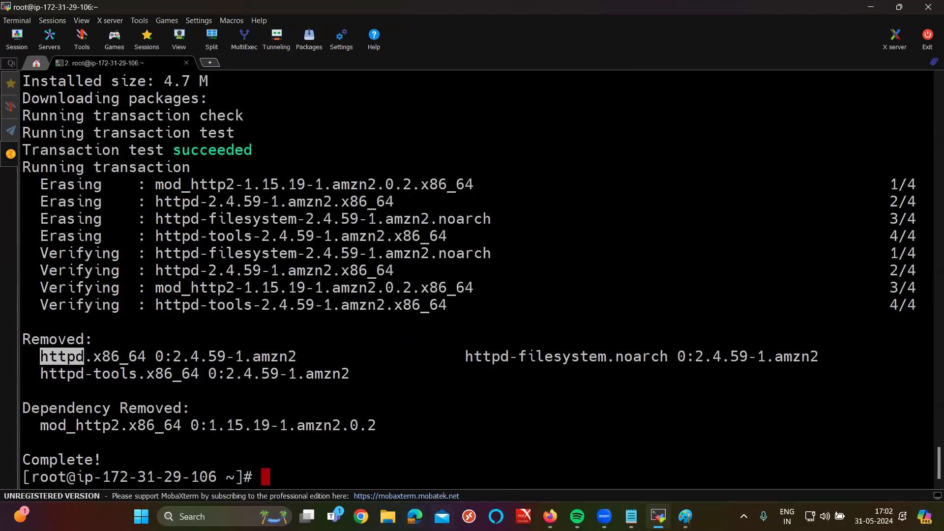
left_click(549, 517)
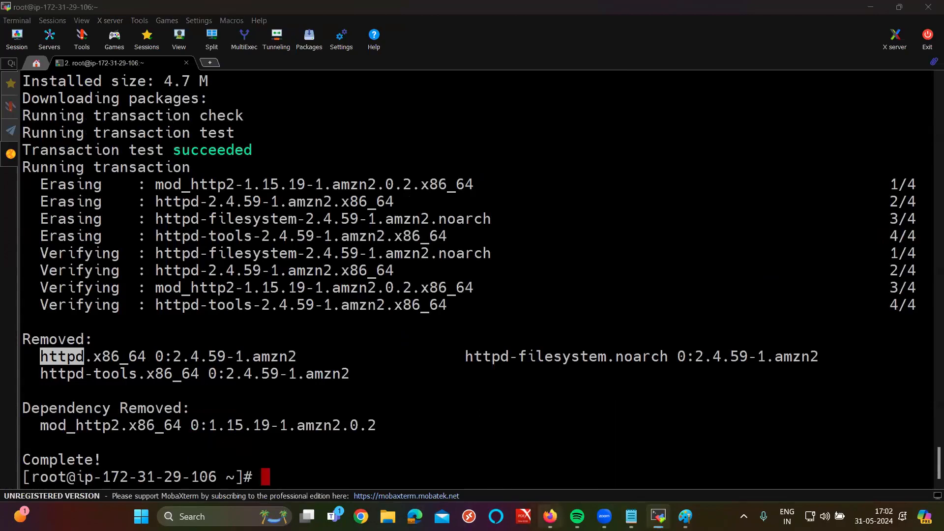
Step: Reload the login page to confirm 'Unable to connect', and discard an empty Paint text box
left_click(59, 41)
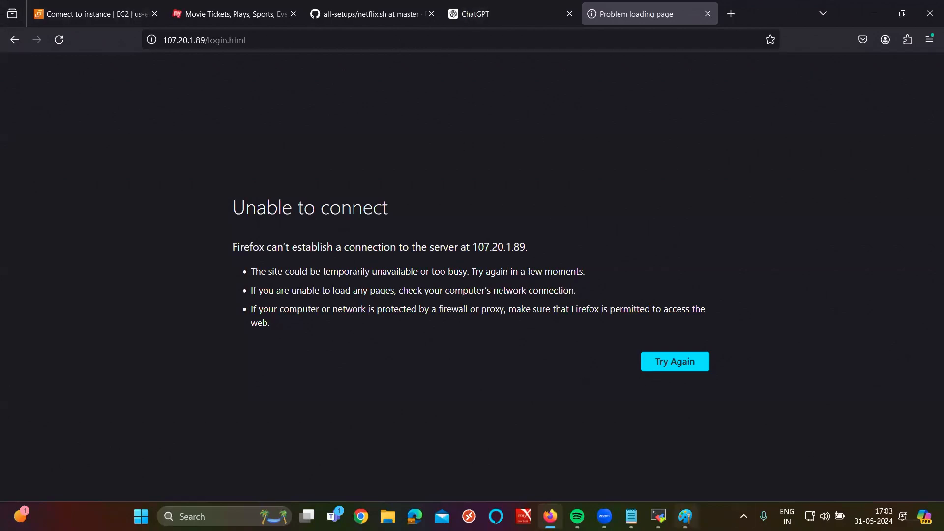
key("alt+Tab")
left_click(162, 354)
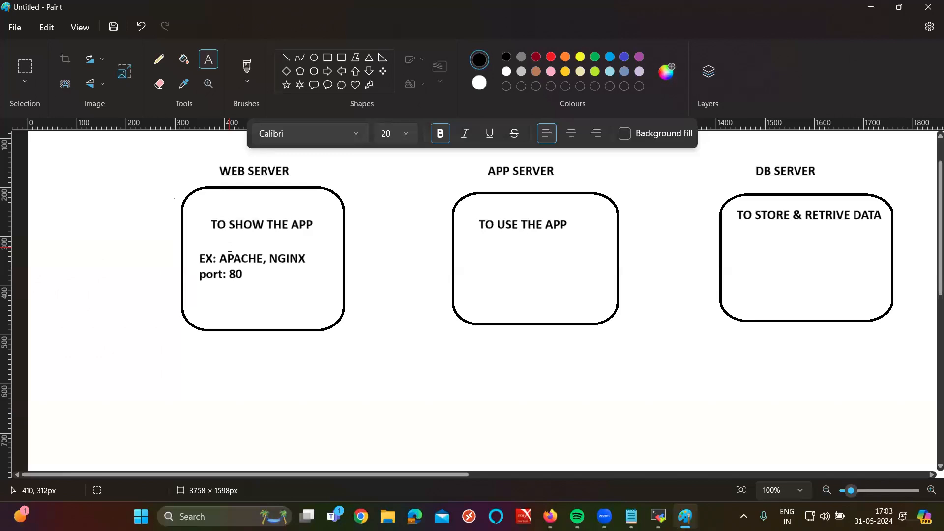
left_click(550, 517)
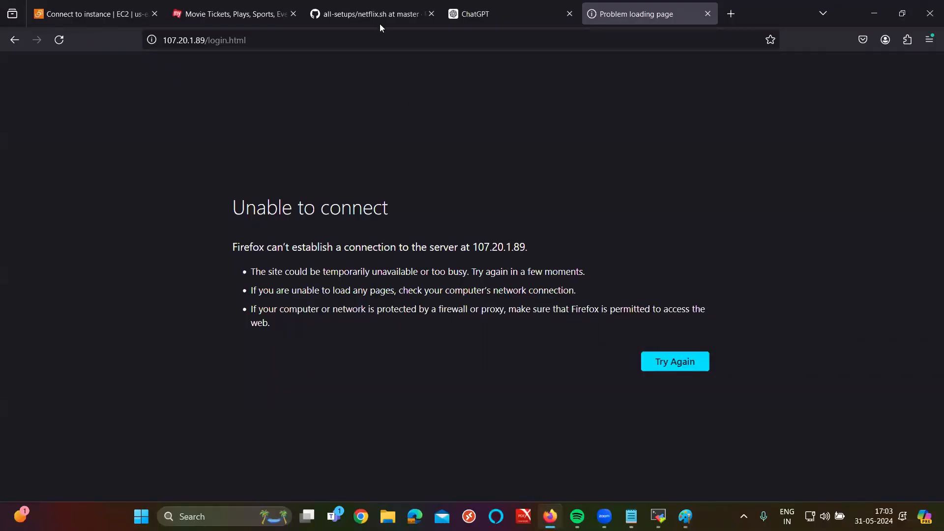
Step: Look over the BookMyShow Hyderabad page, then bring up the Notepad server notes
left_click(263, 5)
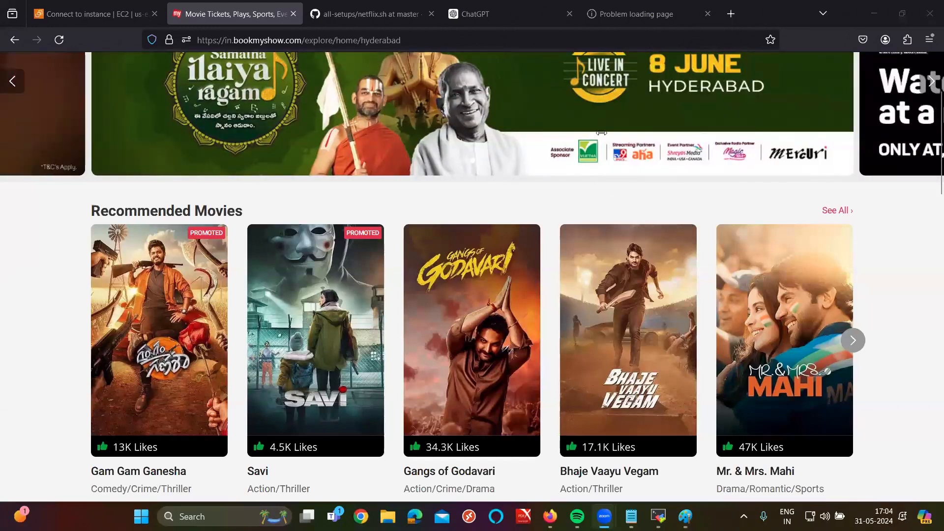
left_click(632, 516)
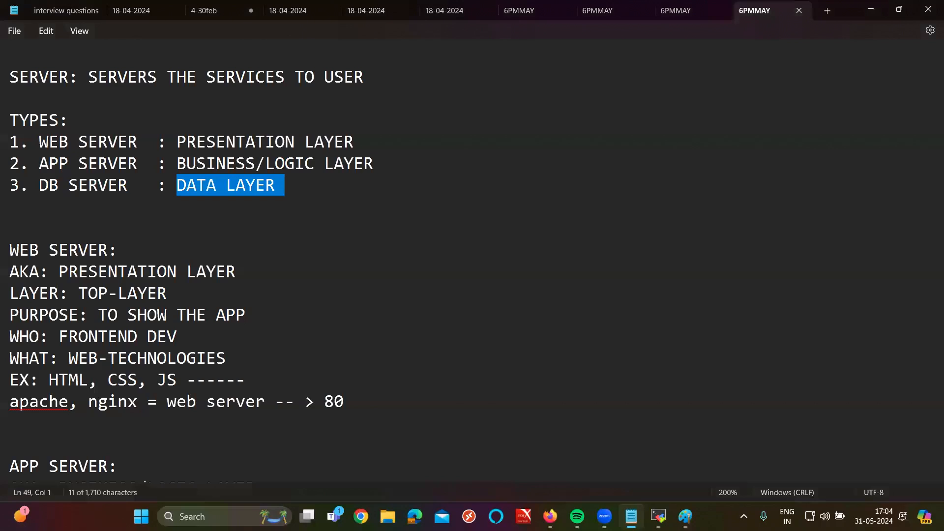
Step: Go back from the Notepad notes to the Paint server diagram
left_click(686, 516)
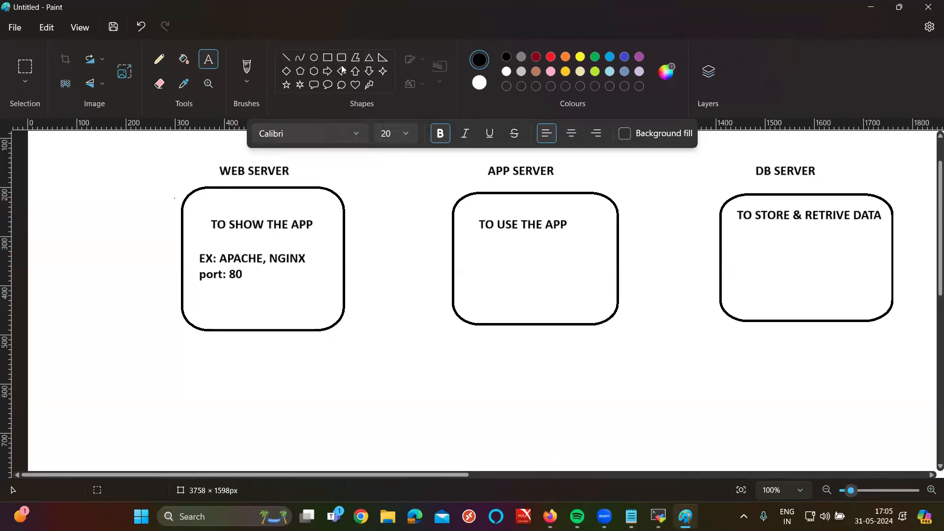
Step: Draw a green right arrow from Web Server to App Server, then set text colour to black
left_click(327, 71)
left_click_drag(358, 222, 448, 253)
left_click(580, 57)
left_click(595, 56)
left_click(597, 164)
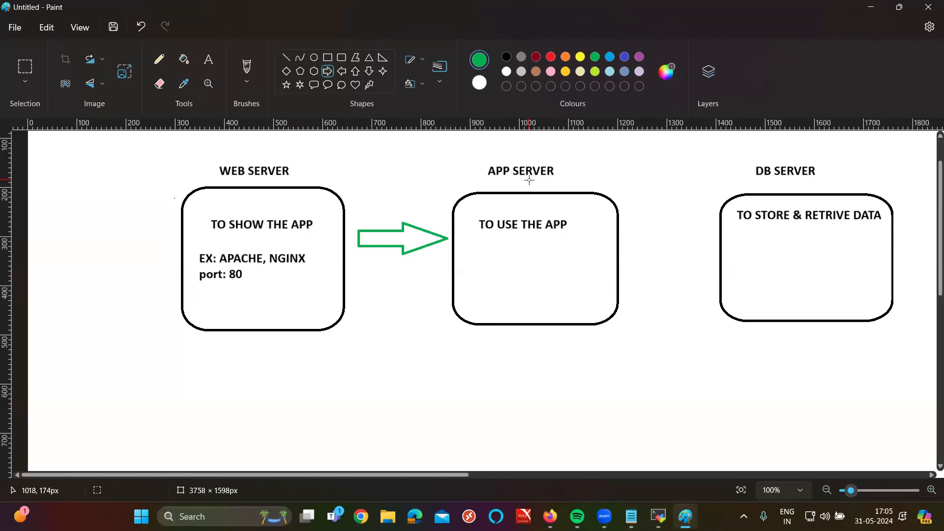
left_click(209, 60)
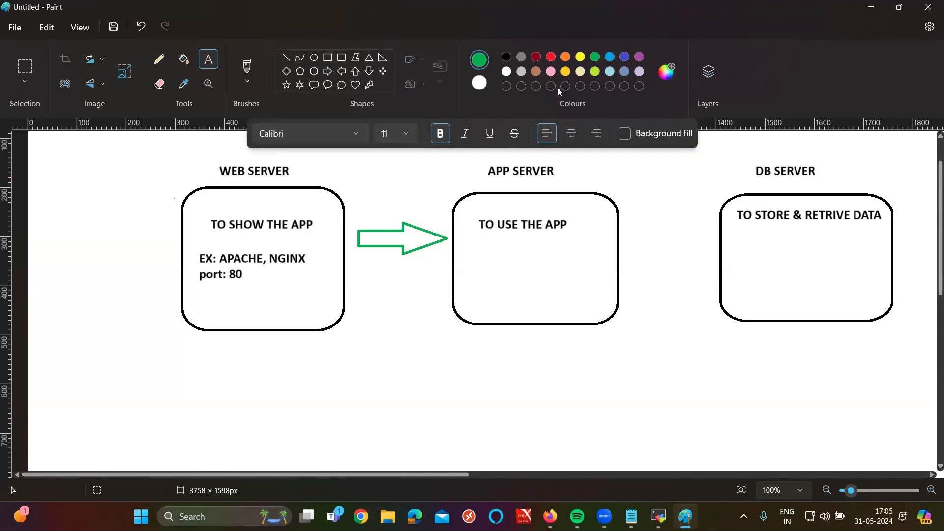
left_click(507, 57)
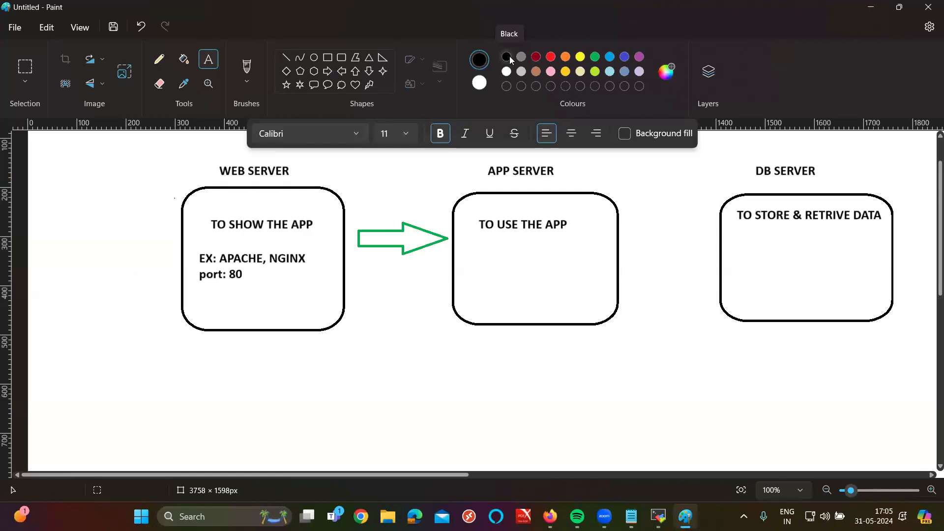
Step: Write 'EX: TOMCAT, NGINX, IIS' at size 20 inside the App Server box
left_click(465, 252)
type("E")
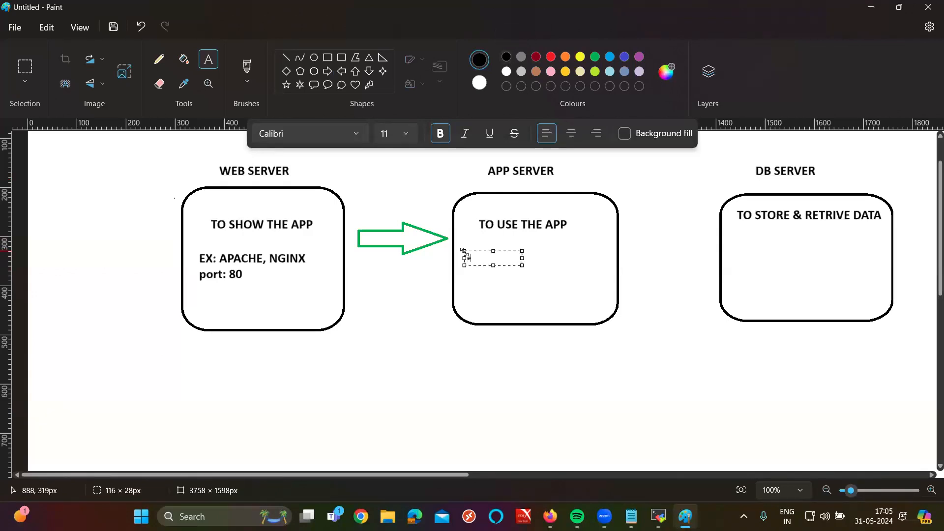
key("ctrl+a")
left_click(405, 136)
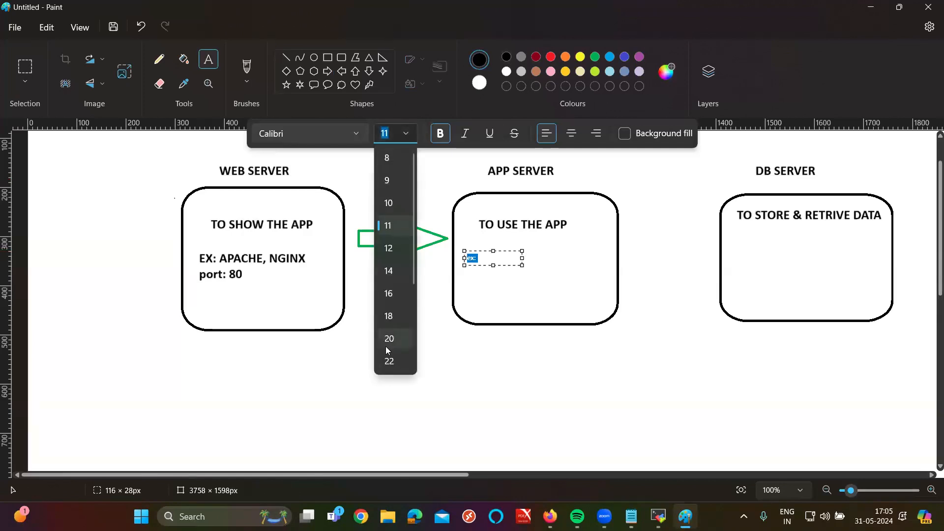
left_click(386, 347)
type("EX:")
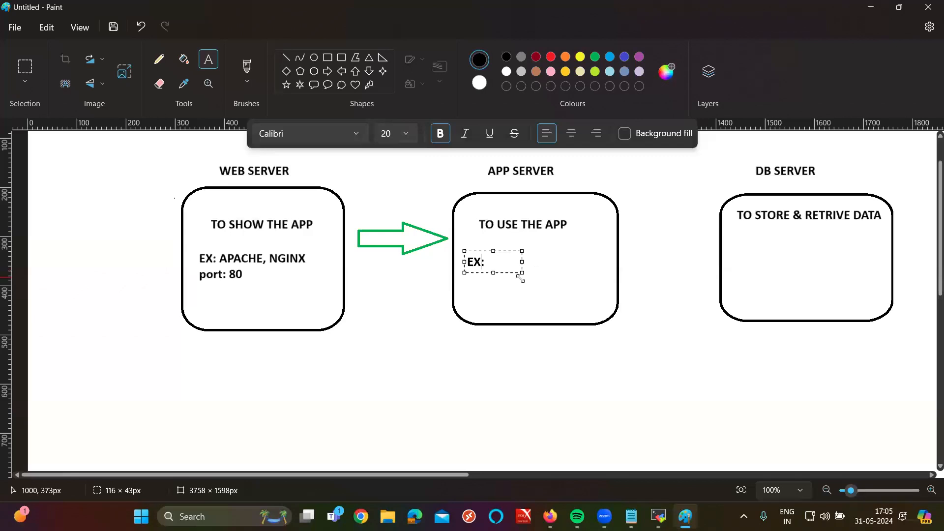
left_click_drag(511, 273, 750, 257)
type("TOMCAT")
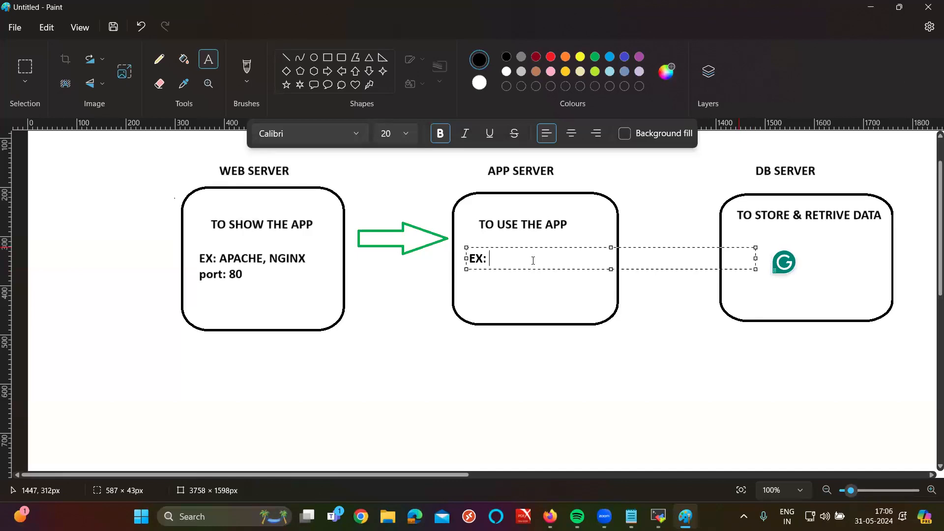
type(", NGINX")
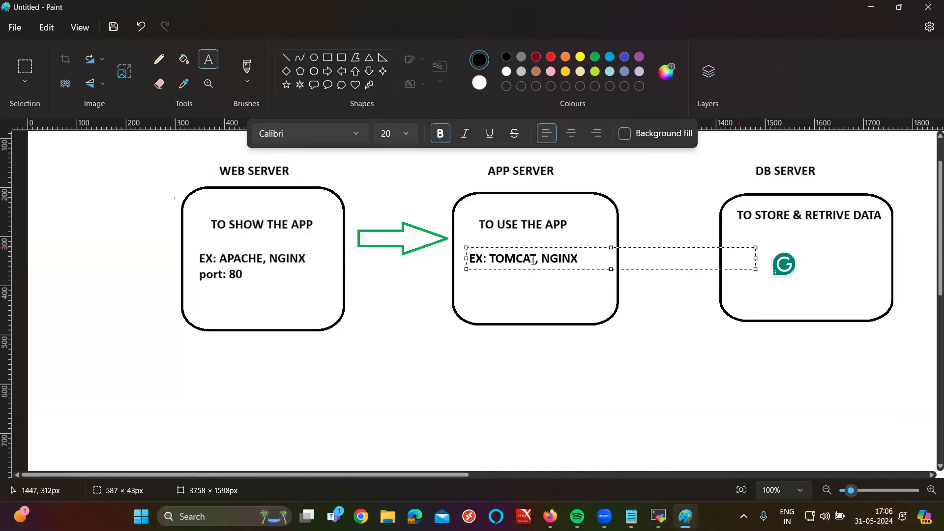
type(", IIS")
key("Return")
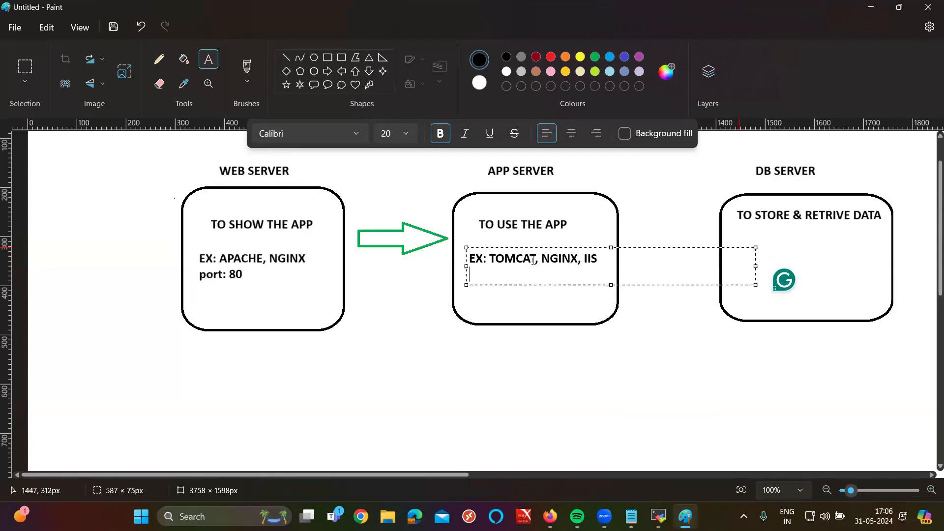
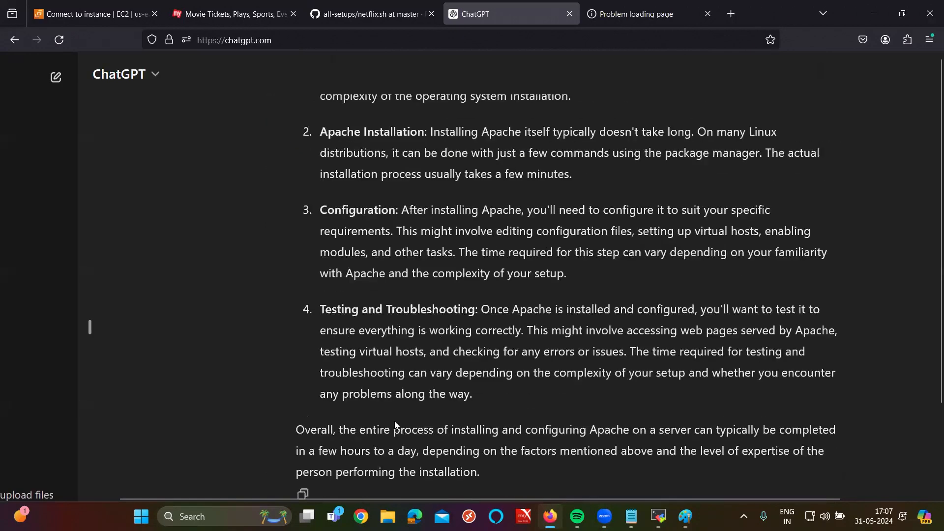
Step: Ask ChatGPT how much time installing tomcat on a server takes by editing the earlier Apache question
triple_click(375, 461)
type("how much time it required to install apache on a server")
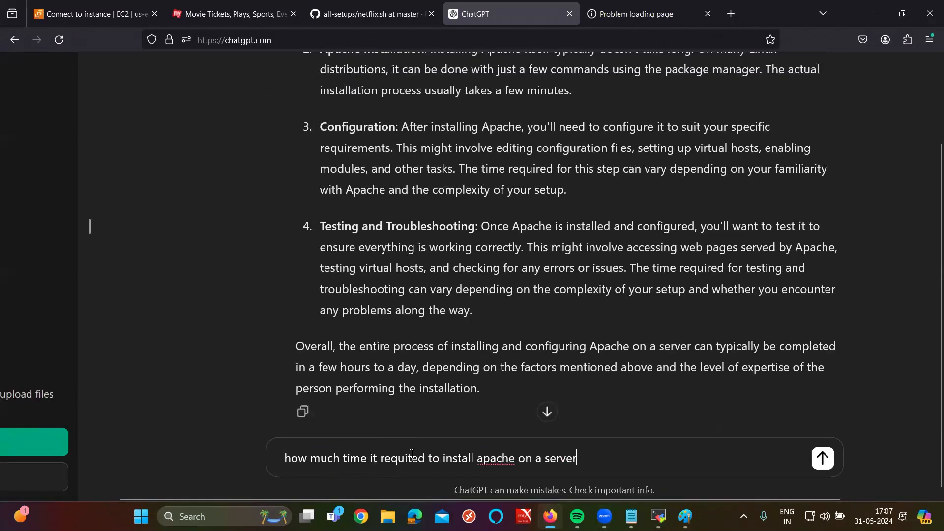
double_click(484, 462)
type("tomcat")
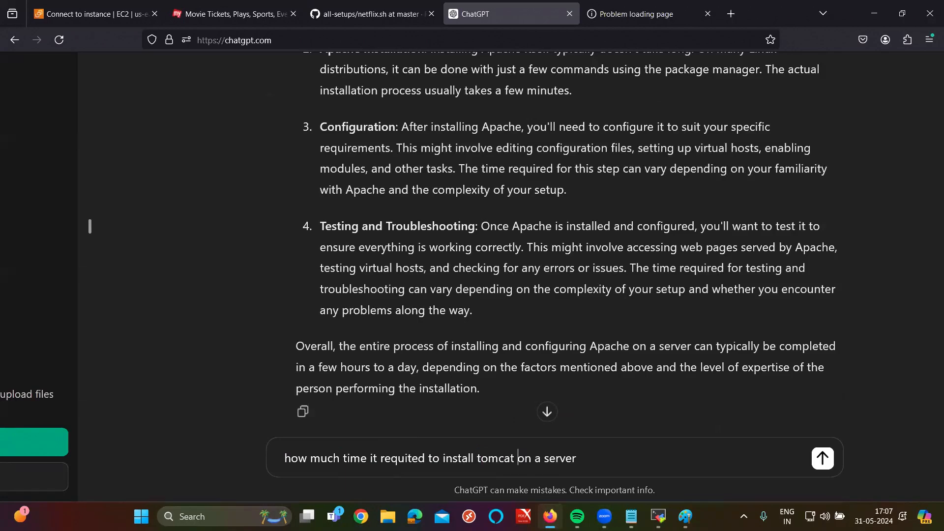
key("Return")
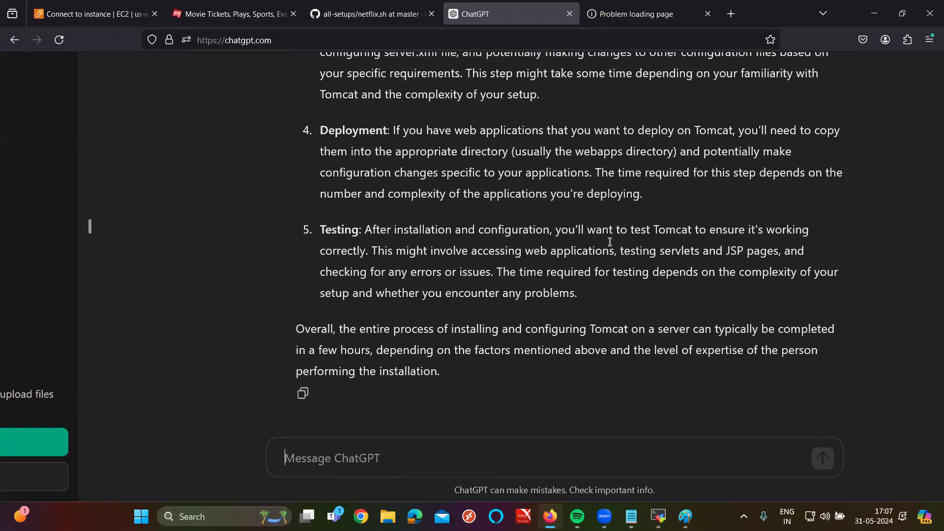
Step: Read through ChatGPT's Tomcat install-time breakdown, highlighting the Overall summary and its hours estimate
left_click_drag(287, 330, 629, 328)
triple_click(629, 329)
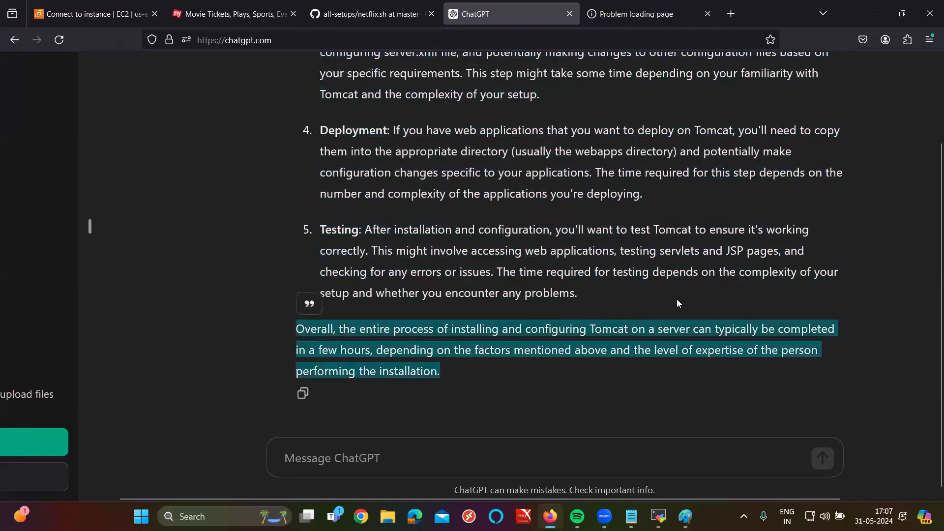
double_click(350, 353)
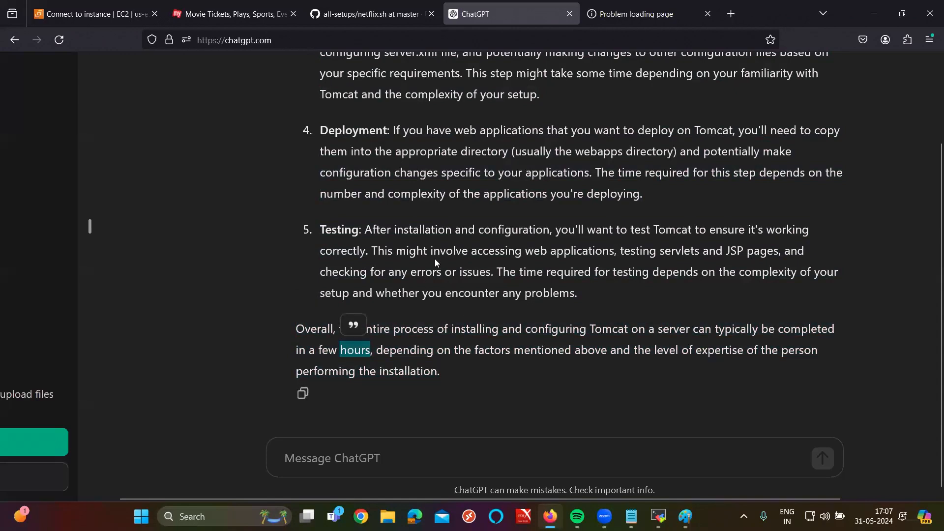
scroll(435, 261, "up", 6)
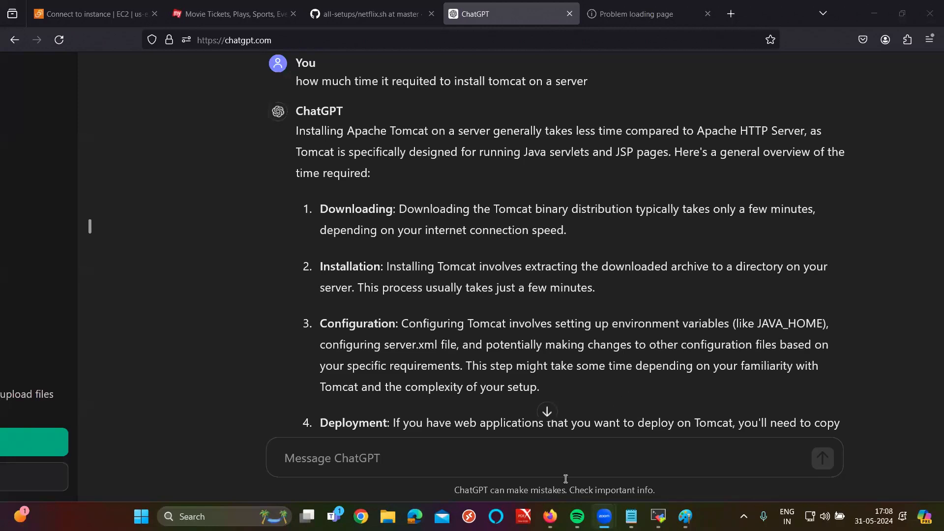
Step: Bring up the MobaXterm server terminal cleared to an empty prompt
mouse_move(658, 517)
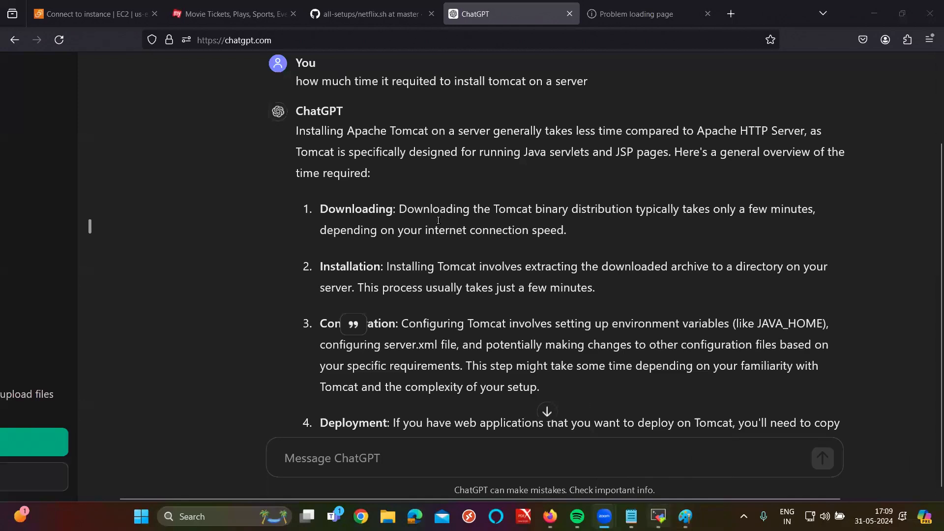
left_click(663, 513)
key("ctrl+l")
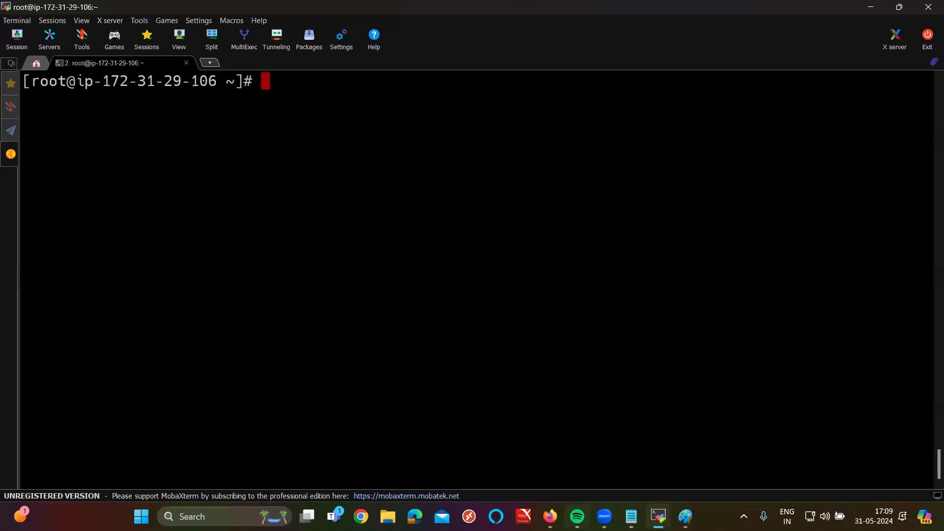
Step: Open tomcat.sh in the GitHub all-setups repo and run its line 1 Java install command on the server
left_click(550, 517)
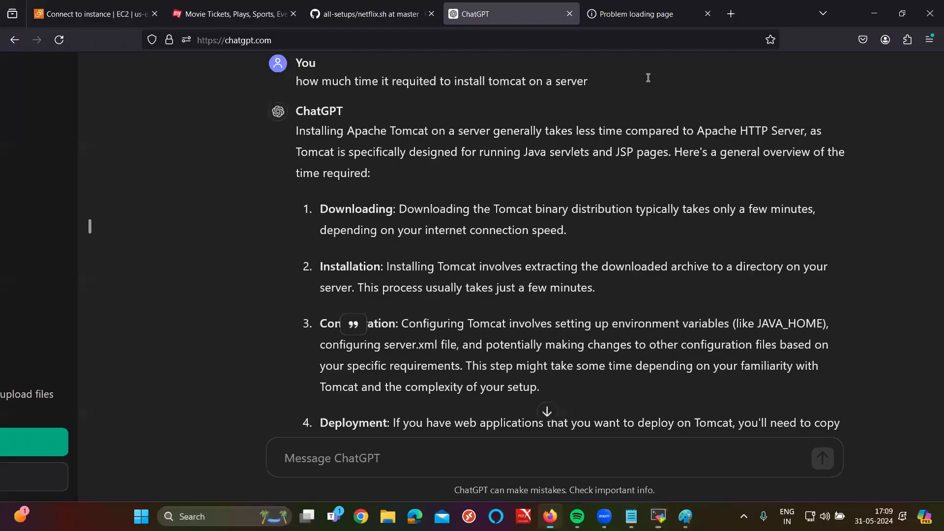
left_click(372, 14)
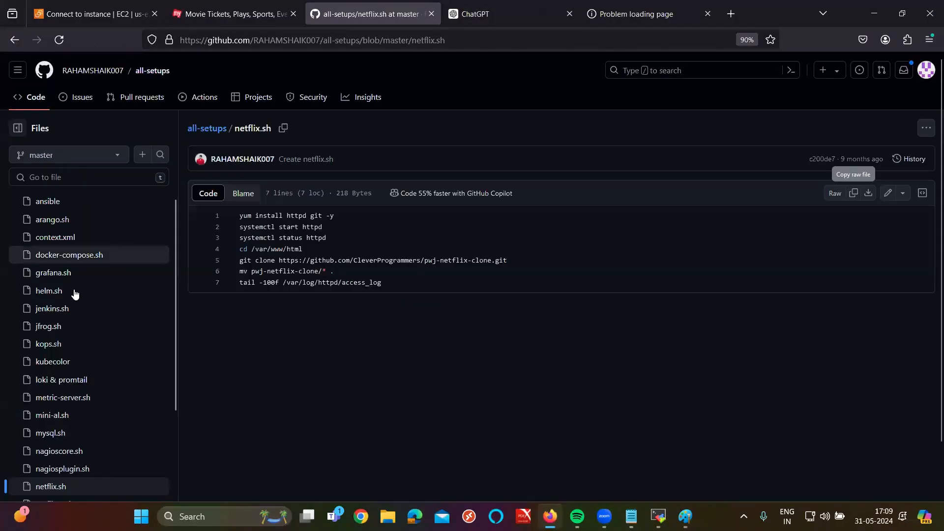
scroll(75, 291, "down", 5)
scroll(81, 346, "down", 1)
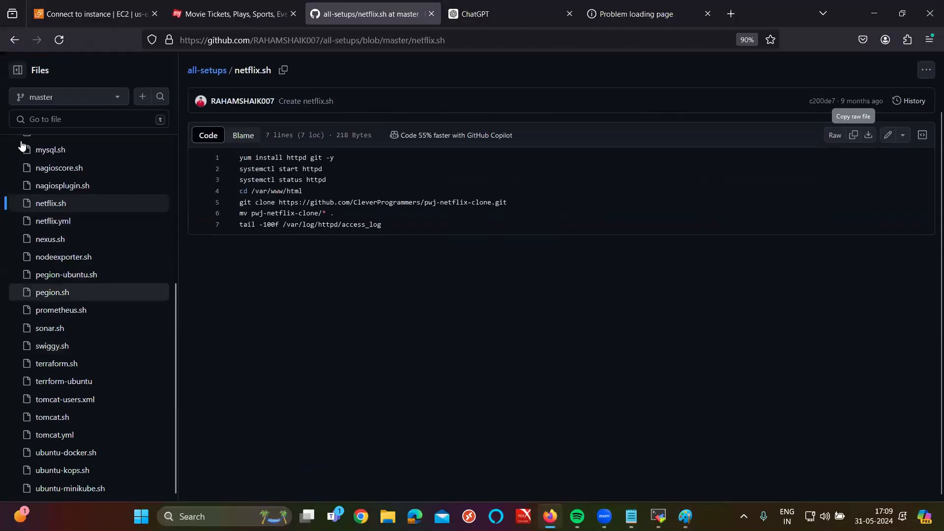
left_click(64, 417)
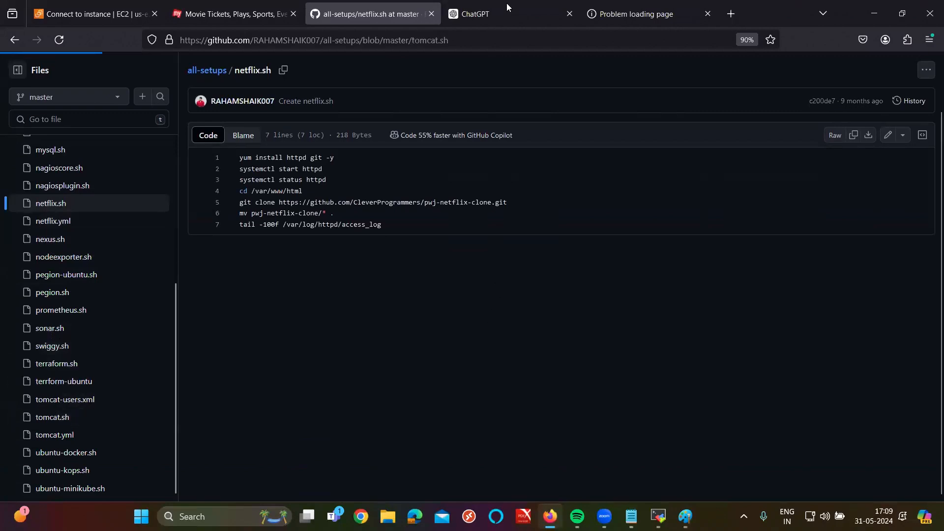
triple_click(357, 156)
key("super+c")
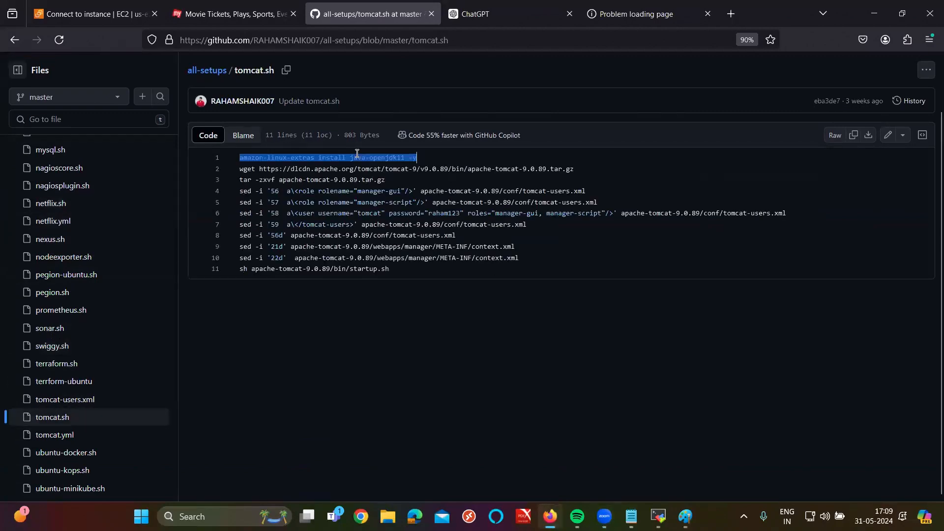
left_click(659, 517)
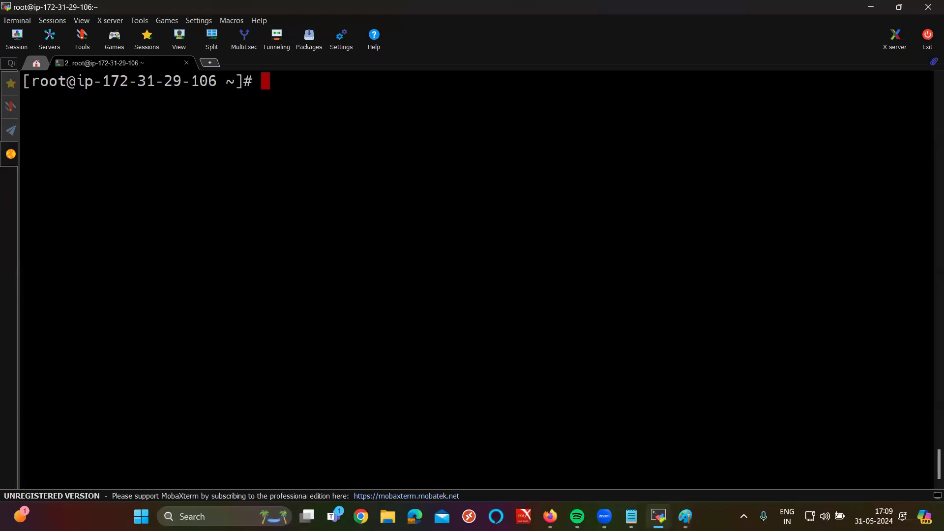
right_click(662, 350)
key("Return")
Step: Copy lines 2 through 11 of tomcat.sh and return to the MobaXterm terminal
key("alt+Tab")
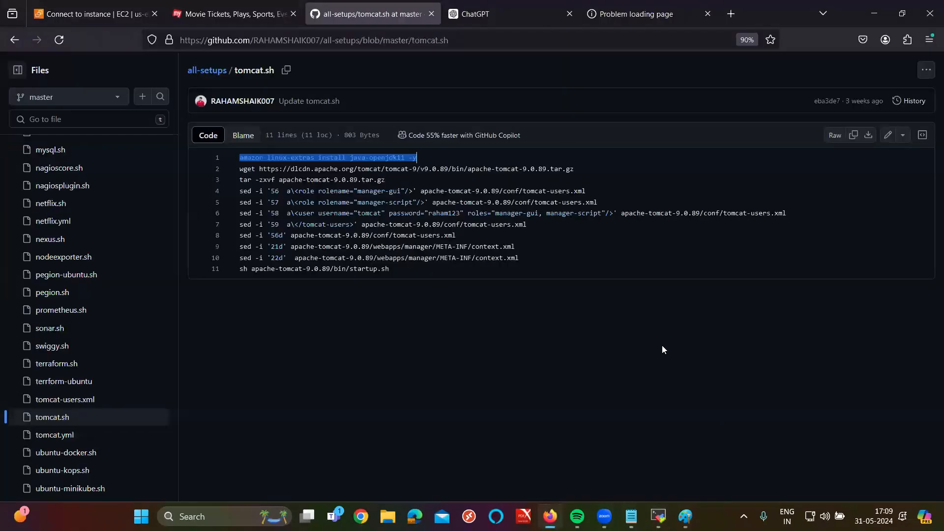
left_click(859, 159)
scroll(400, 225, "up", 5)
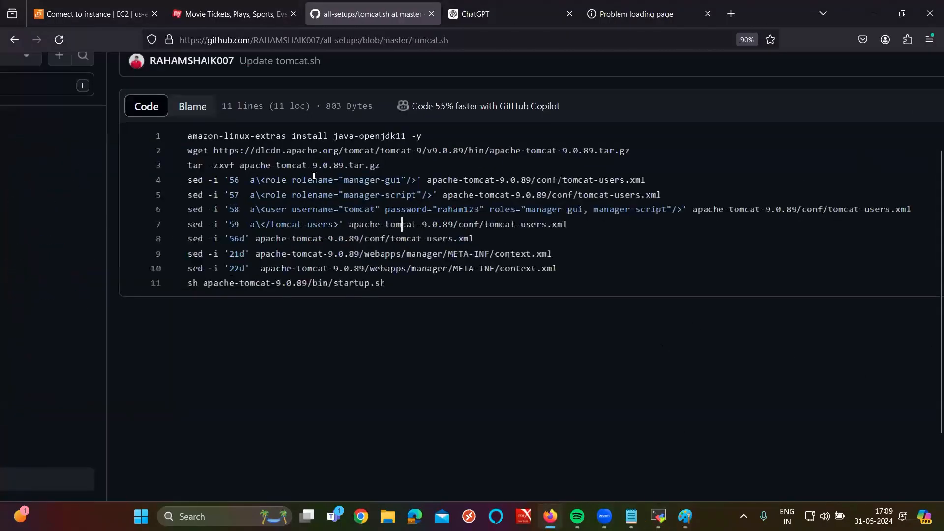
left_click_drag(127, 128, 447, 316)
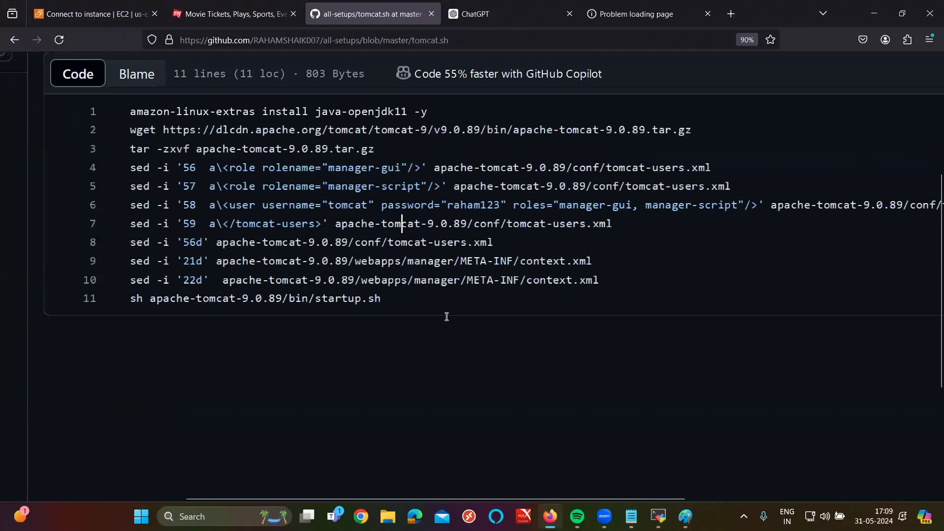
scroll(447, 316, "up", 2)
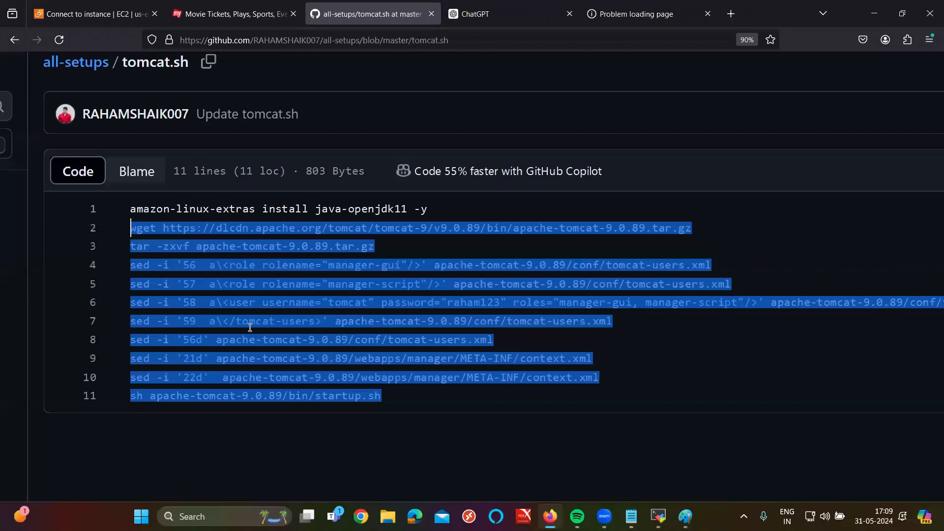
left_click(658, 517)
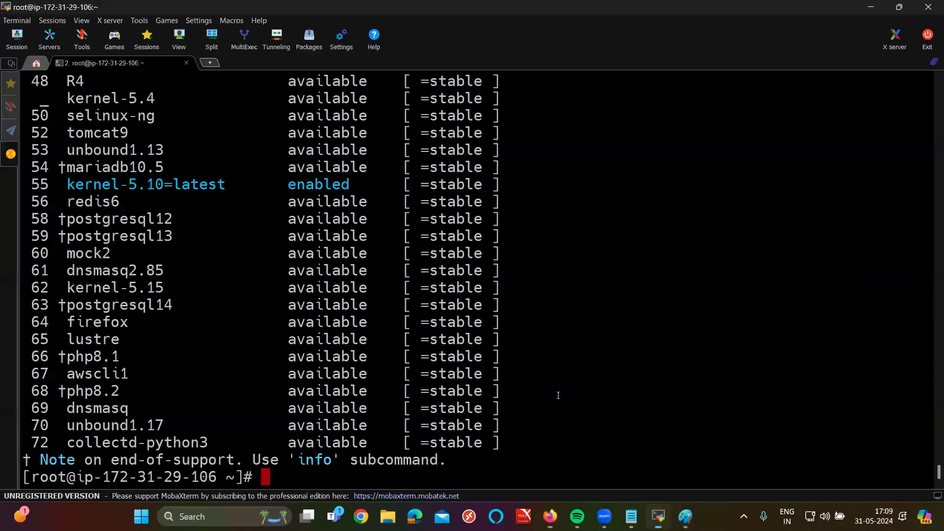
Step: Create tomcat.sh in vim with the copied Tomcat setup lines and save it
key("ctrl+l")
type("vim t")
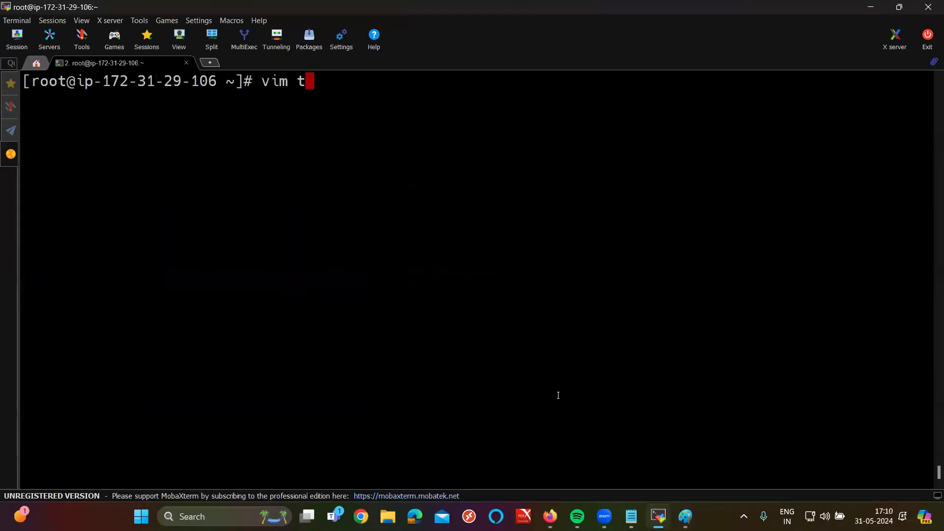
type("omcat.sh")
key("Return")
right_click(558, 395)
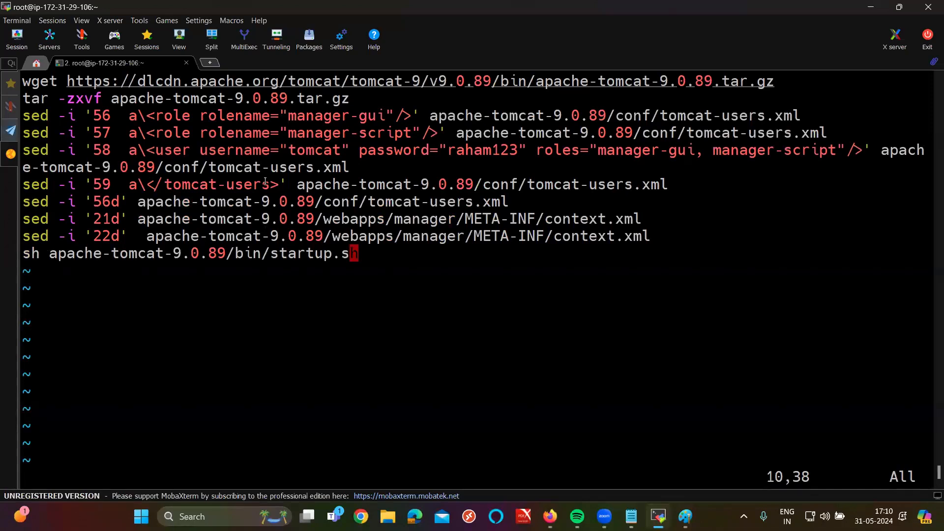
type(":wq")
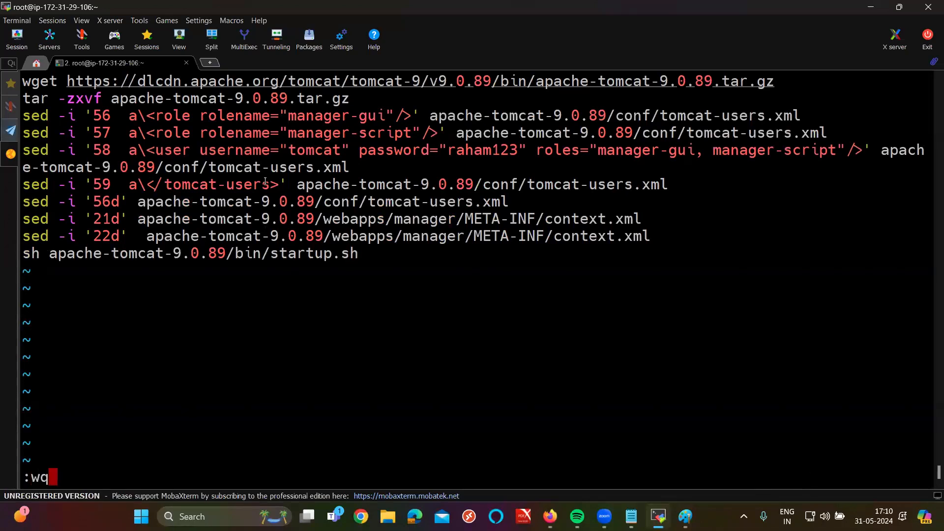
key("Return")
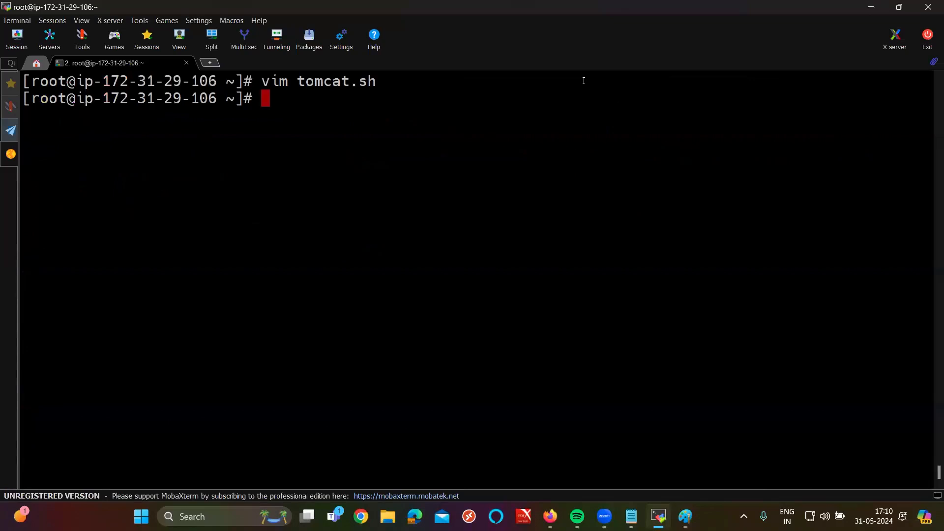
Step: Run sh tomcat.sh so apache-tomcat-9.0.89 downloads and reports 'Tomcat started.'
type("sh t")
key("Tab")
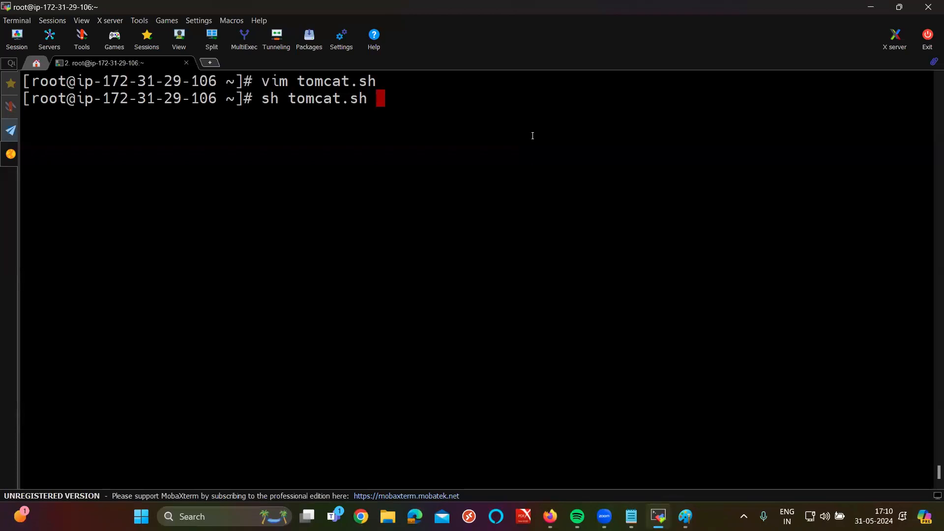
key("Return")
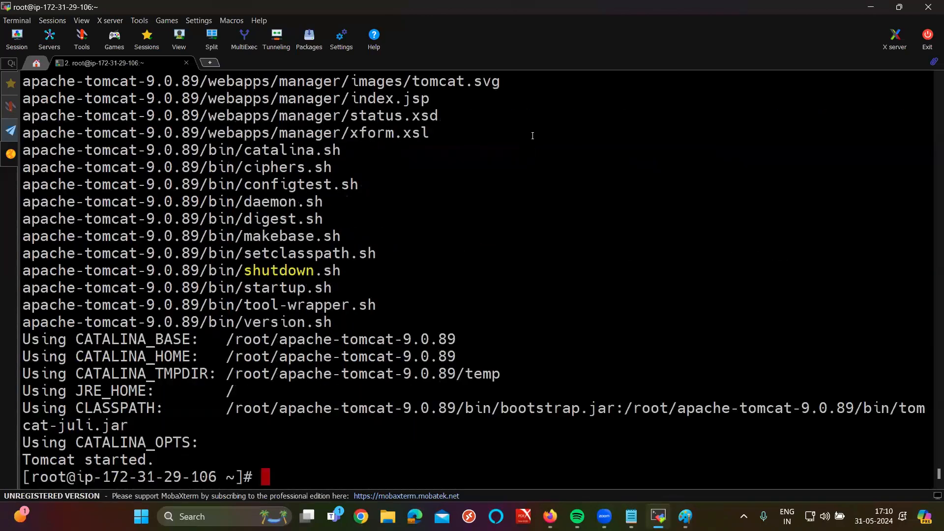
triple_click(41, 456)
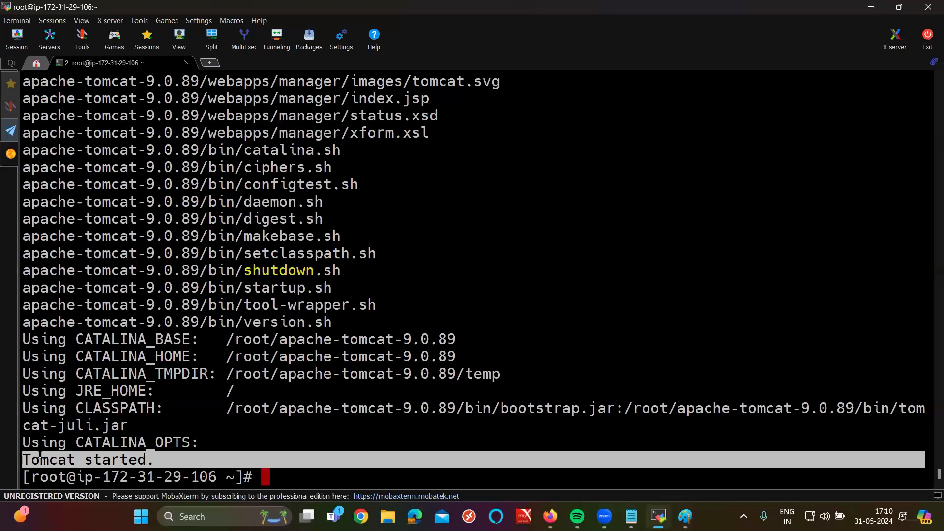
Step: Load 107.20.1.89:8080 in the failed Firefox tab to show the Apache Tomcat/9.0.89 welcome page
left_click(550, 517)
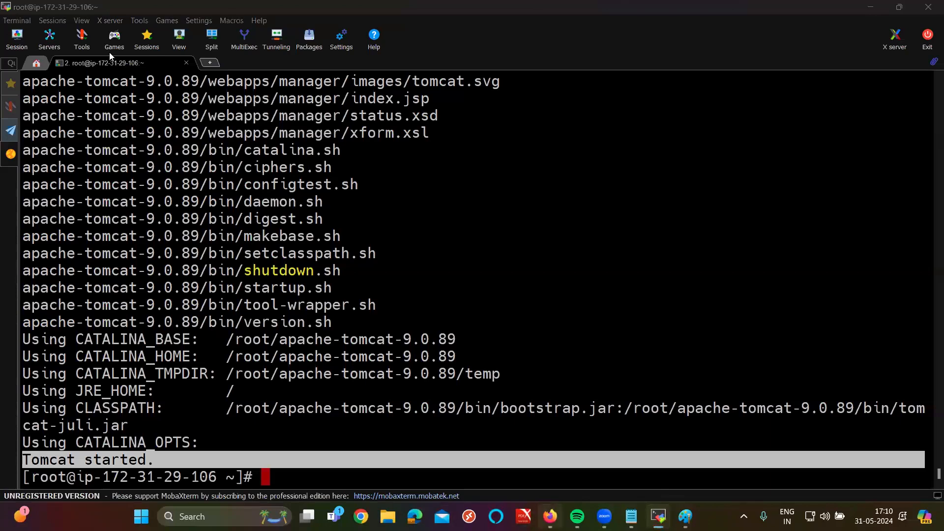
key("ctrl+1")
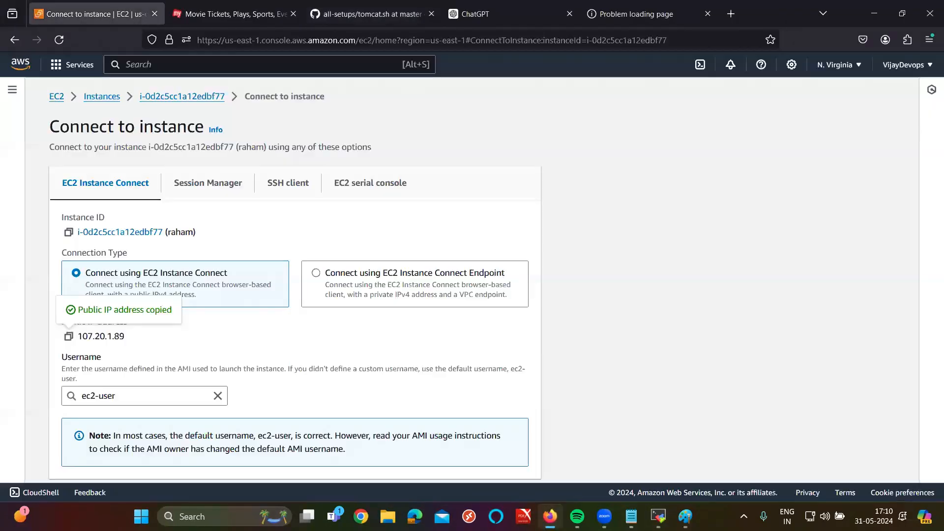
key("alt+Tab")
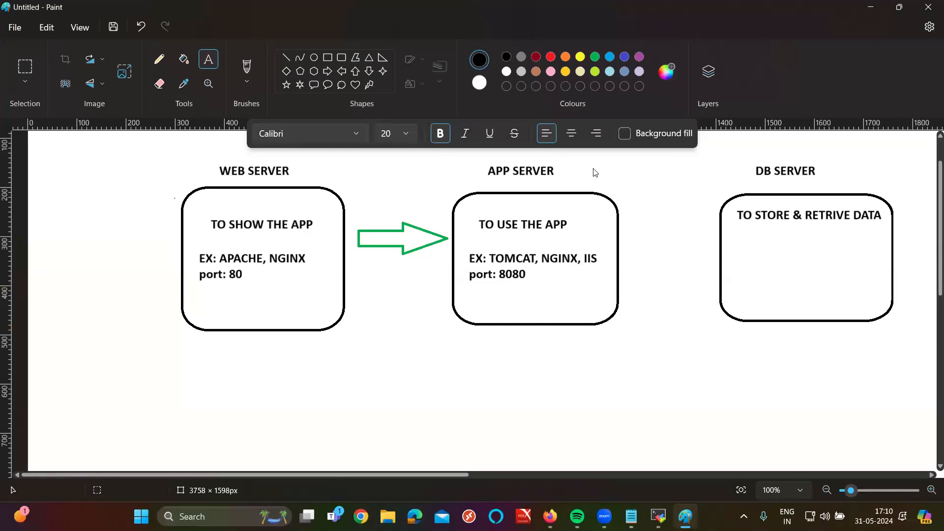
left_click(604, 517)
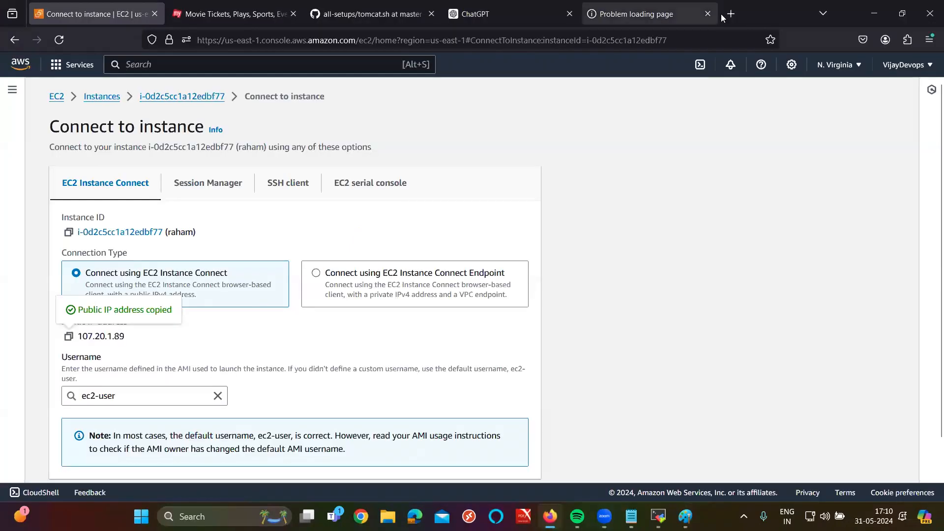
left_click(680, 15)
left_click(366, 40)
key("BackSpace")
type("107.20.1.89")
type(":8080")
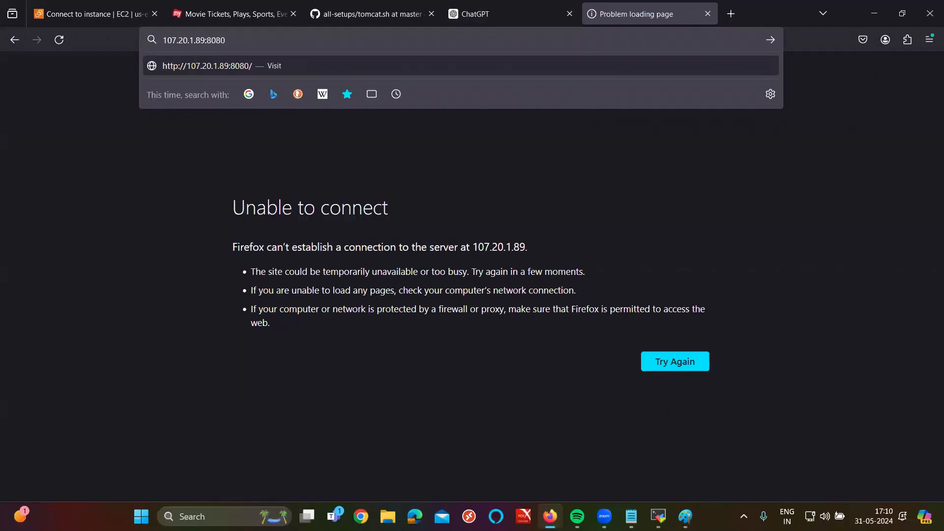
key("Return")
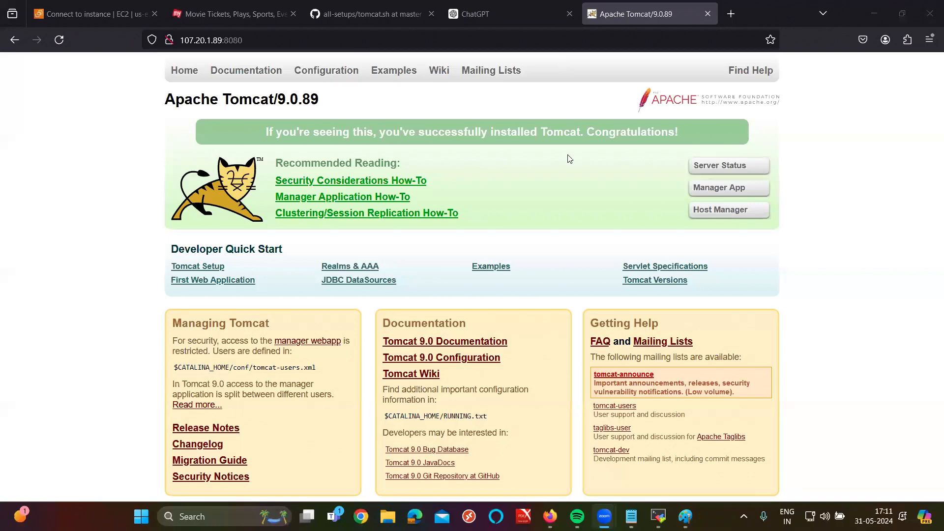
Step: Ask ChatGPT how much time installing prometheus on a server takes, reusing the Tomcat question
left_click(475, 14)
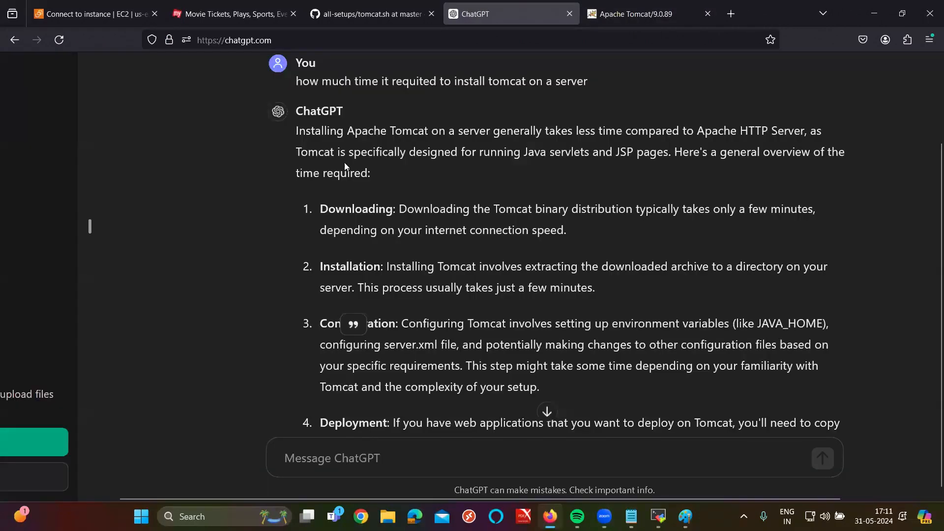
scroll(342, 175, "up", 2)
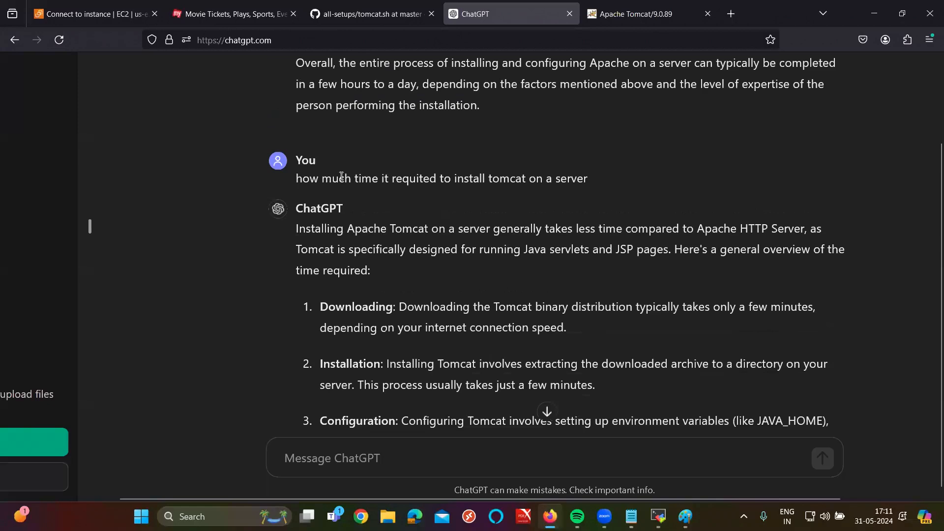
triple_click(342, 176)
key("ctrl+c")
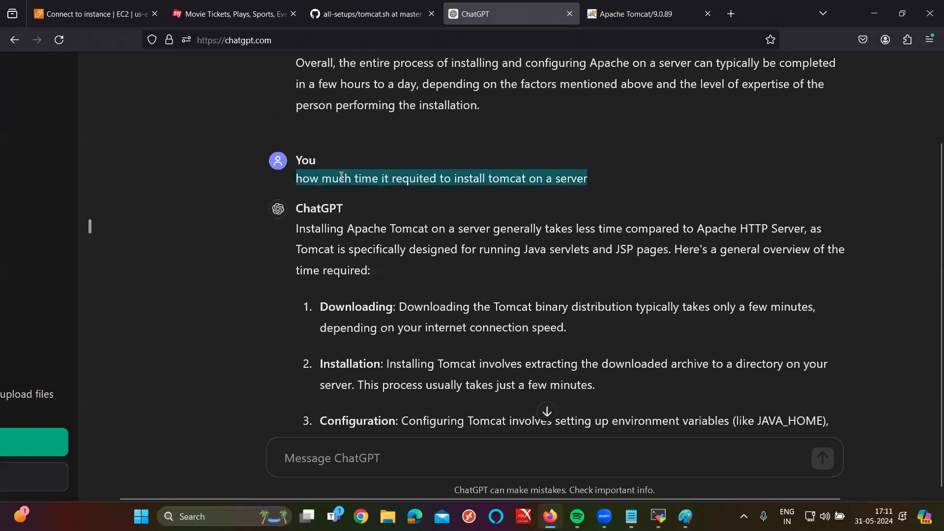
scroll(384, 446, "down", 7)
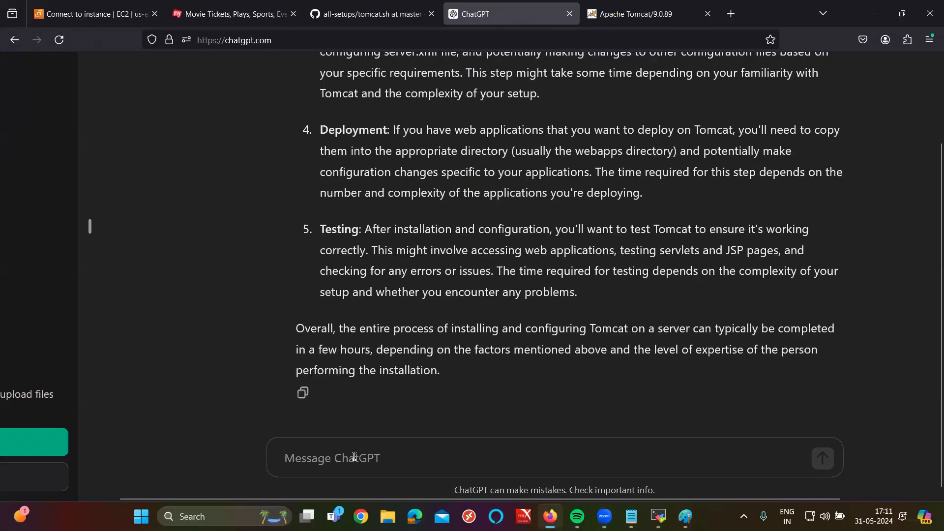
left_click(354, 457)
key("ctrl+v")
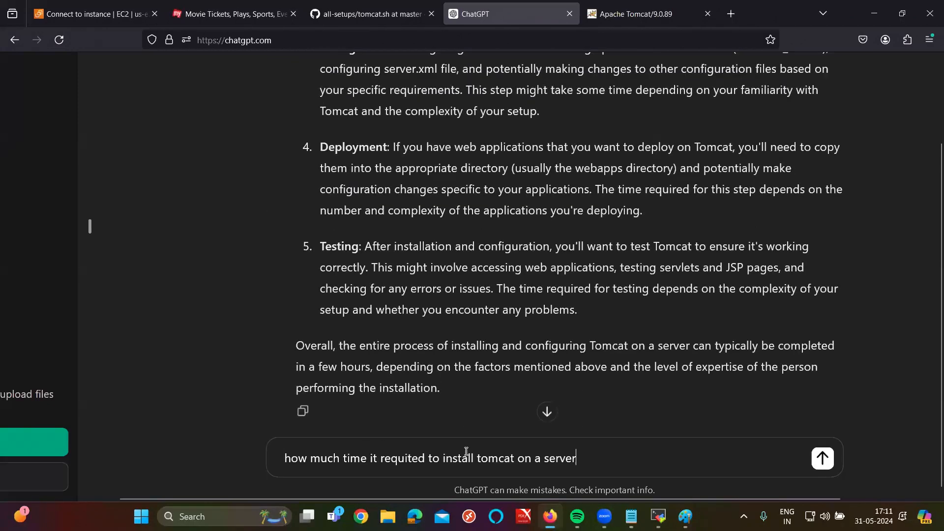
double_click(495, 458)
type("prometheus")
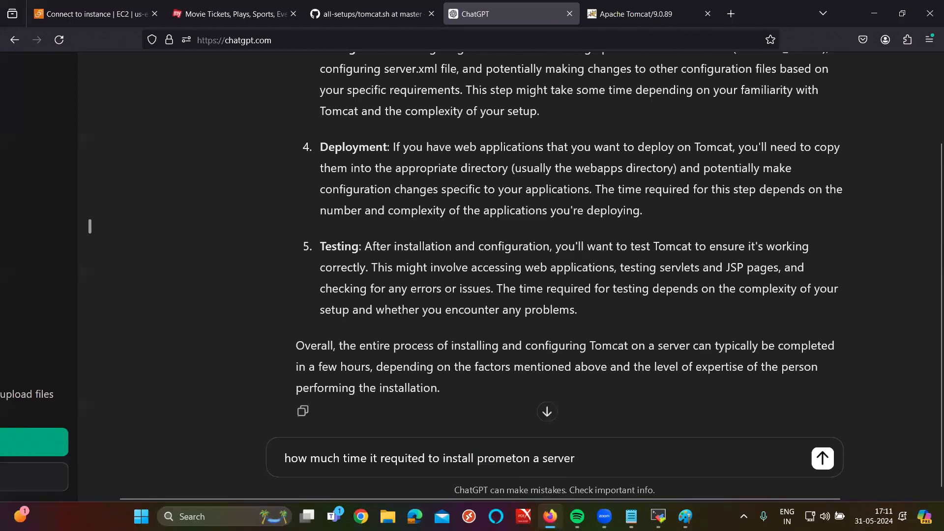
key("Return")
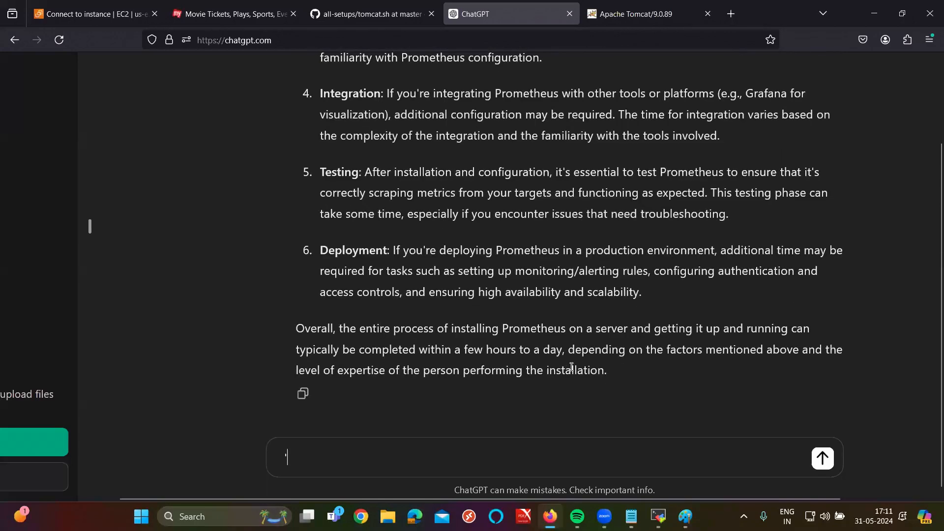
Step: Note the few-hours-to-a-day estimate, then return to the GitHub tomcat.sh page
left_click_drag(484, 349, 546, 356)
scroll(547, 356, "up", 10)
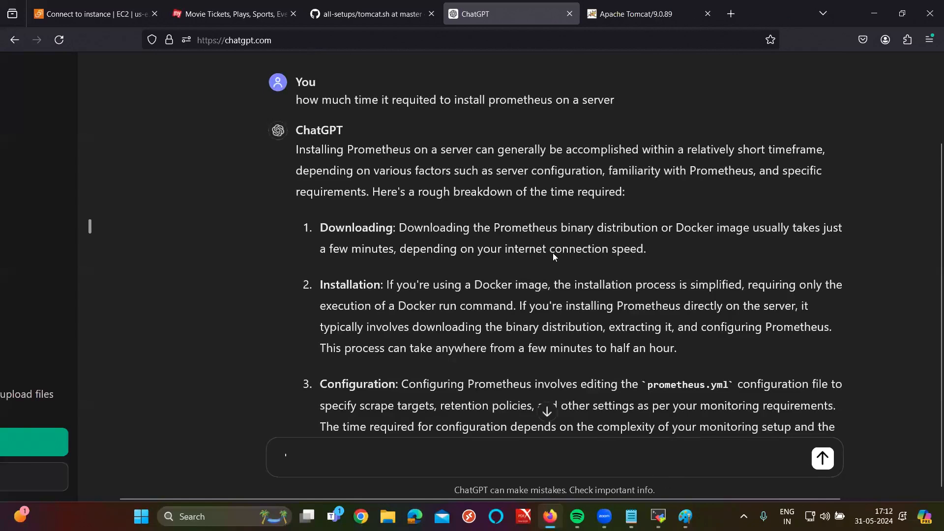
key("ctrl+shift+Tab")
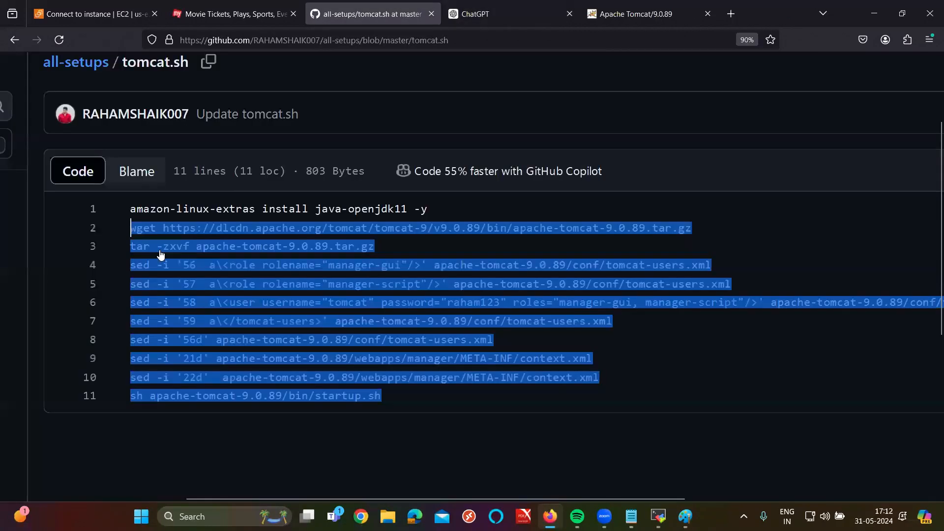
Step: Open prometheus.sh on GitHub and copy its entire raw contents for the server terminal
scroll(132, 338, "down", 5)
scroll(79, 390, "down", 1)
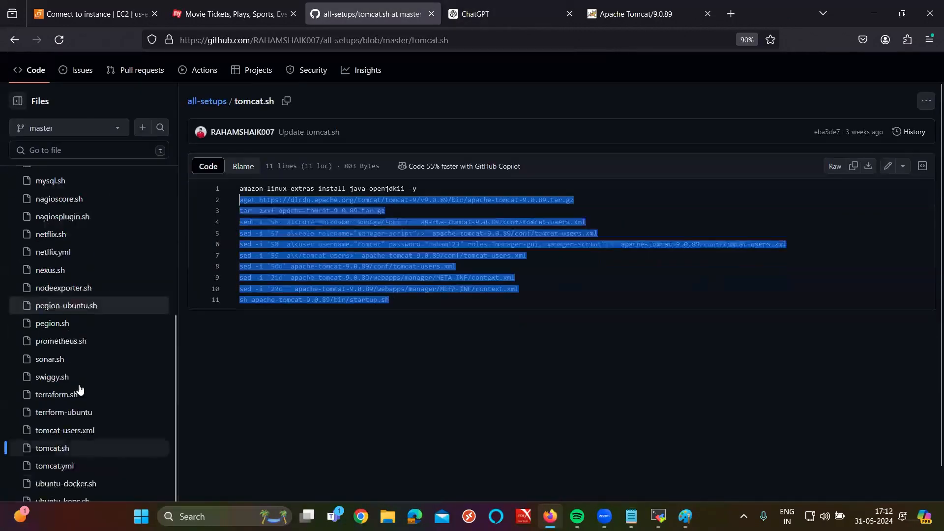
scroll(91, 256, "up", 1)
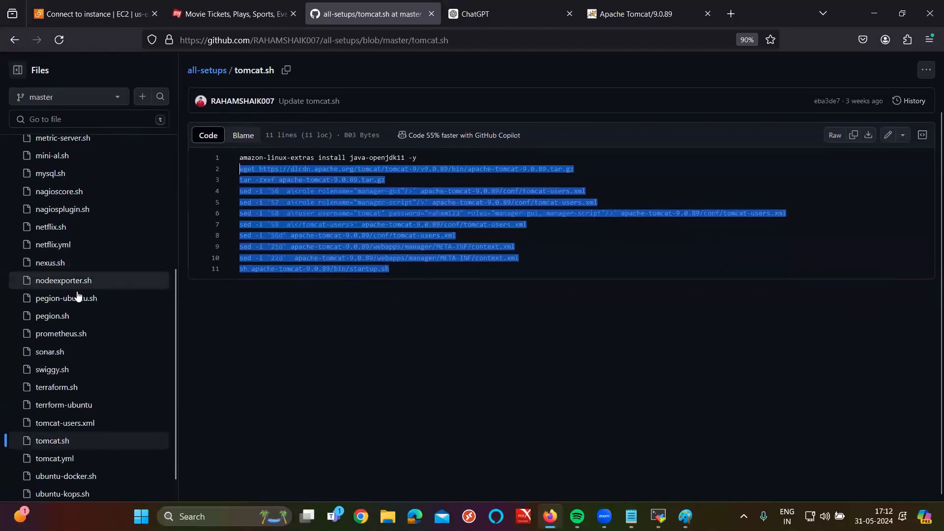
left_click(61, 329)
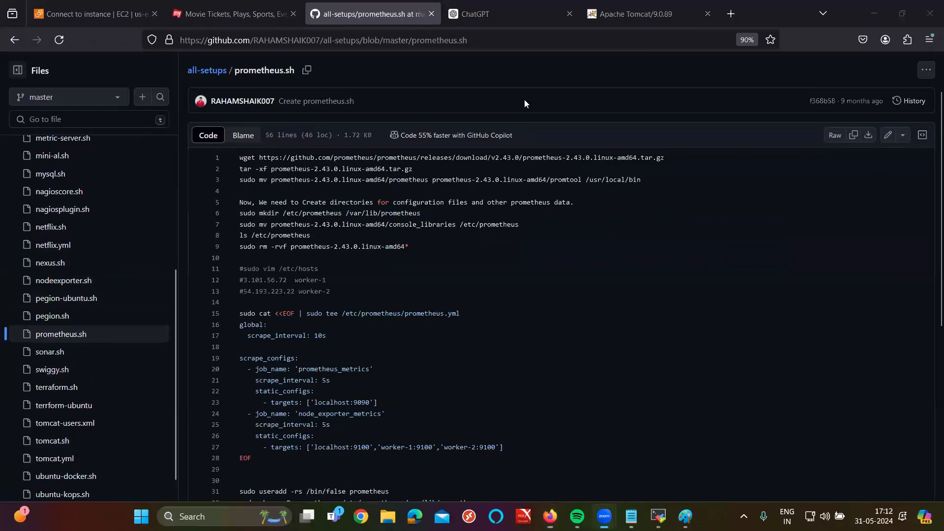
left_click(853, 135)
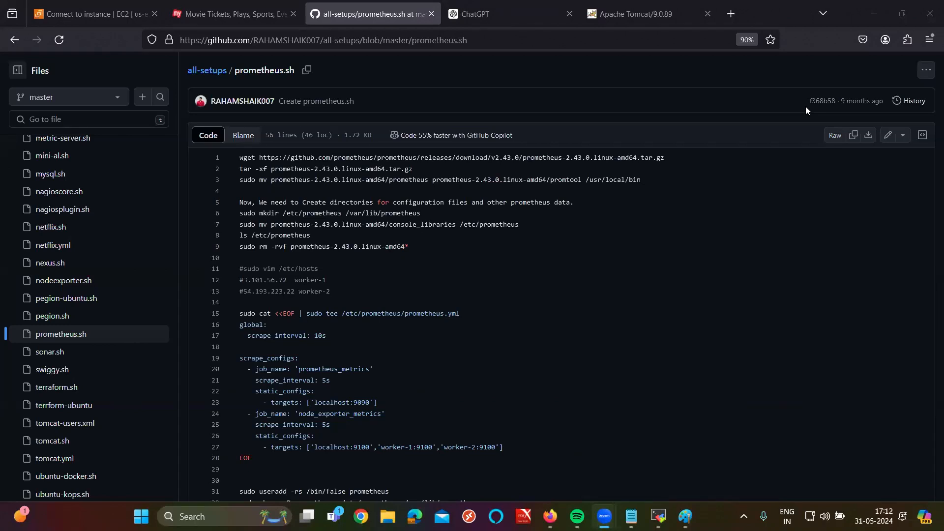
left_click(658, 516)
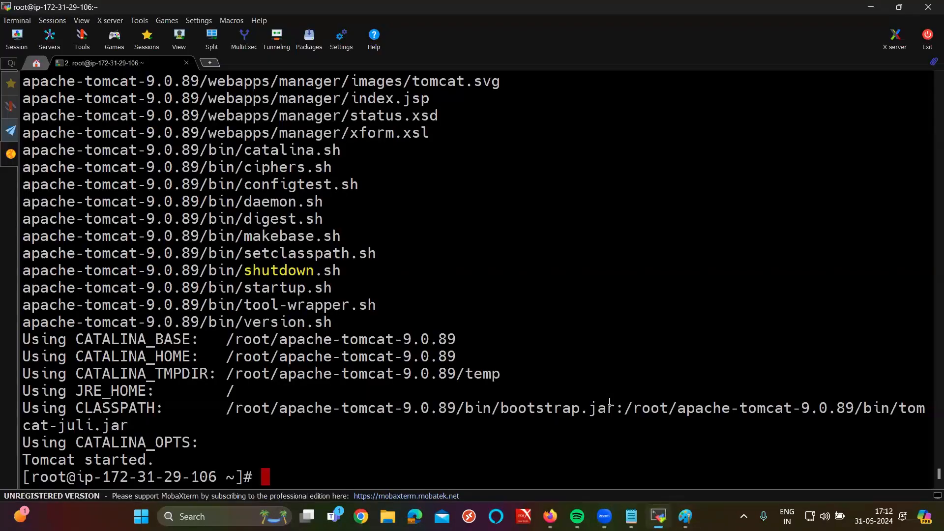
Step: Create prometheus.sh in vim by pasting the copied Prometheus script and saving with :wq
type("vim prometheu")
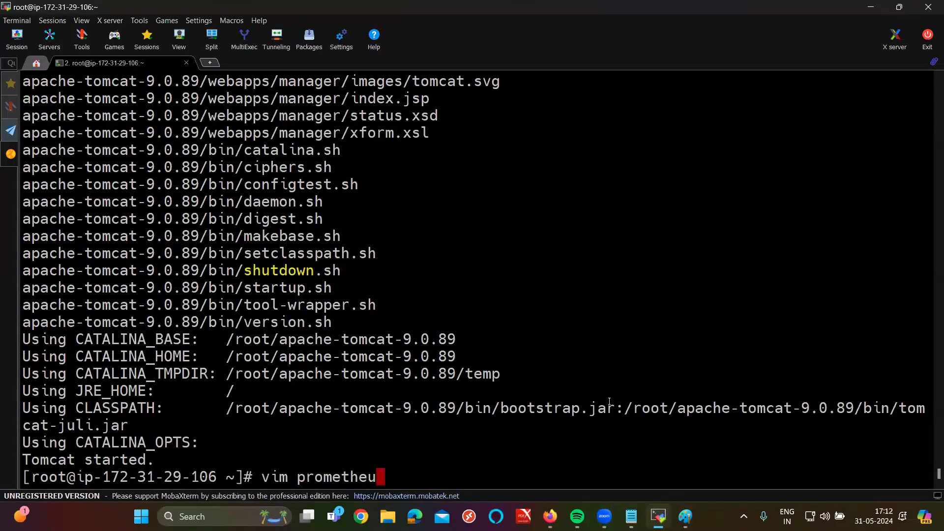
type("s.sh")
key("Return")
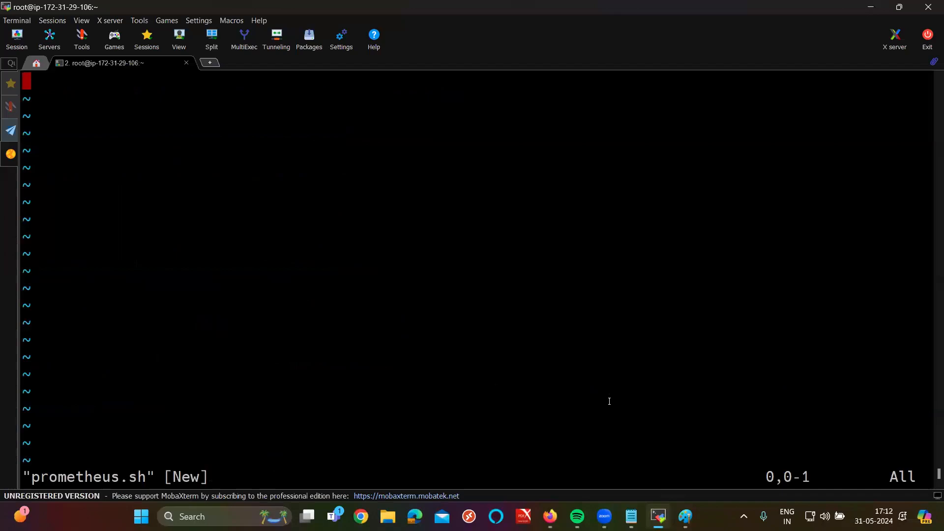
key("i")
right_click(609, 401)
key("Escape")
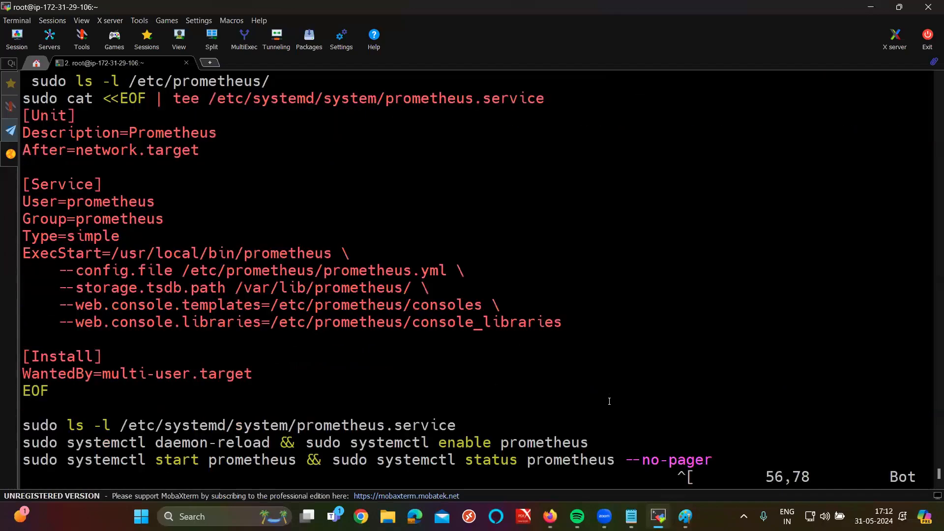
type(":wq")
key("Return")
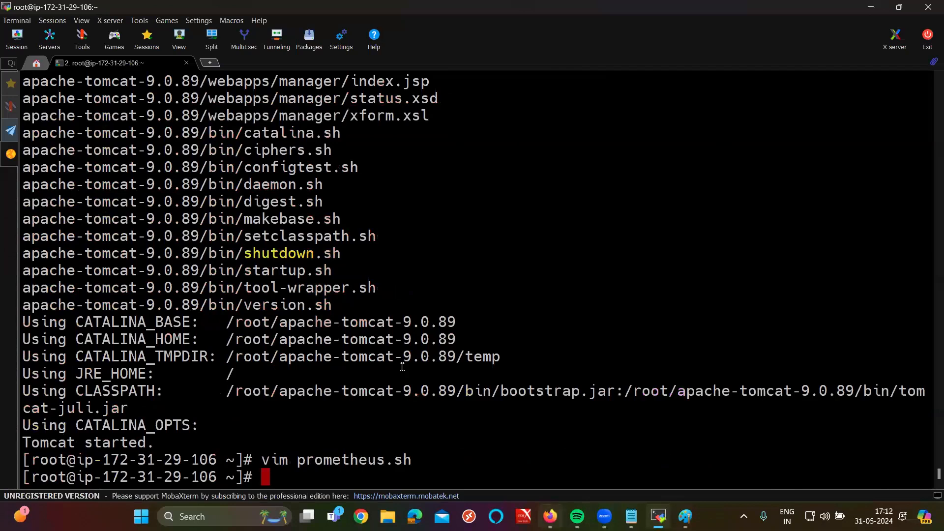
Step: Run sh prometheus.sh to install Prometheus 2.43.0, then copy the instance's public IP from EC2 Connect
key("alt+Tab")
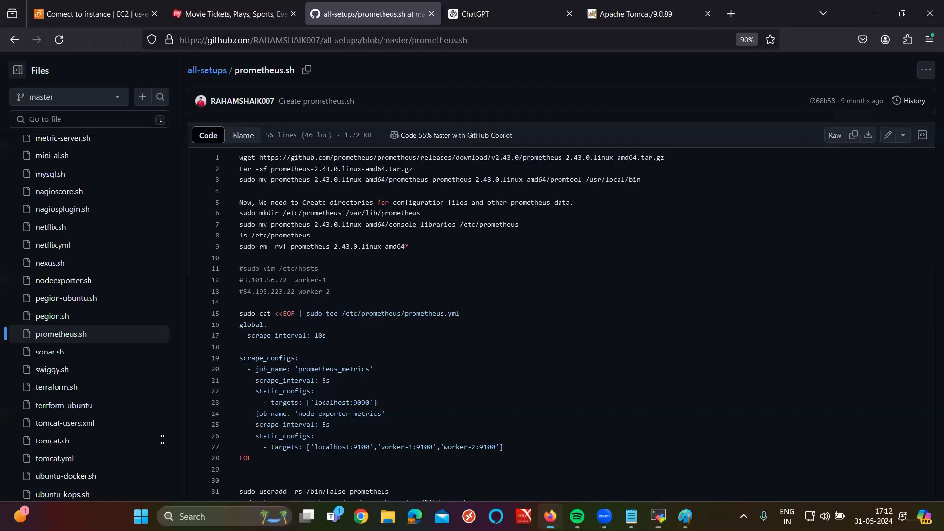
scroll(162, 439, "down", 4)
scroll(162, 440, "down", 2)
scroll(162, 439, "up", 4)
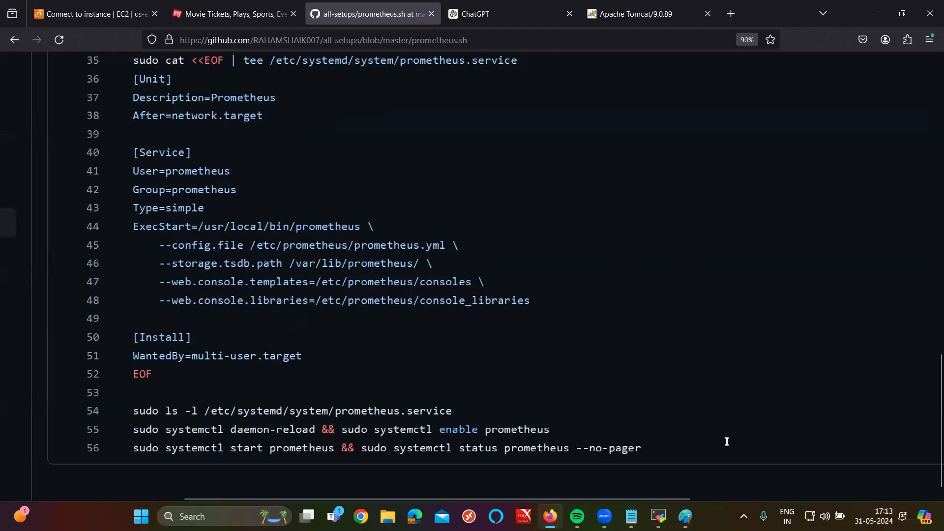
left_click(659, 514)
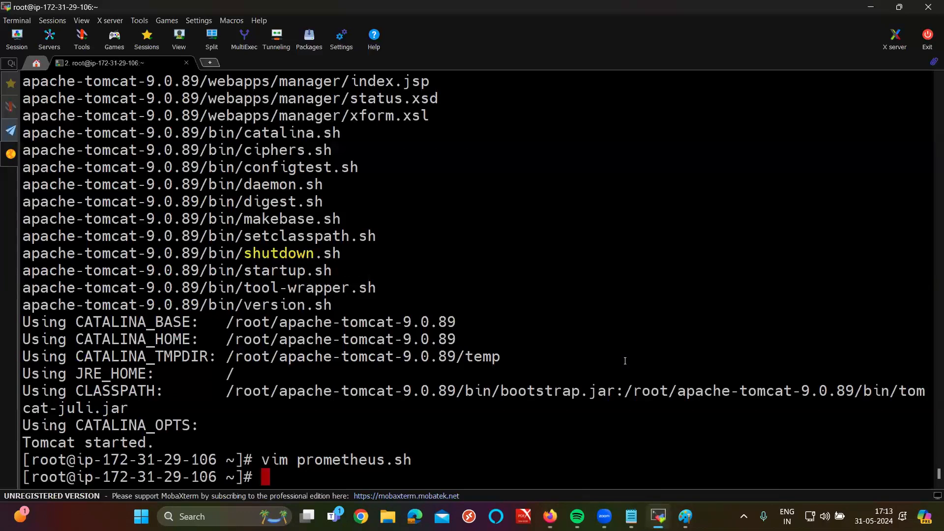
type("sh prometheus.sh")
key("Return")
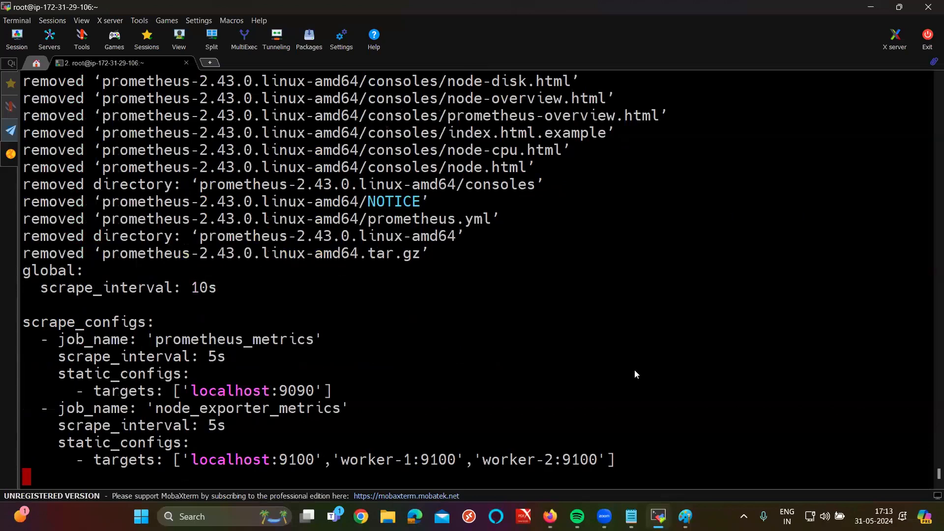
key("alt+Tab")
left_click(65, 341)
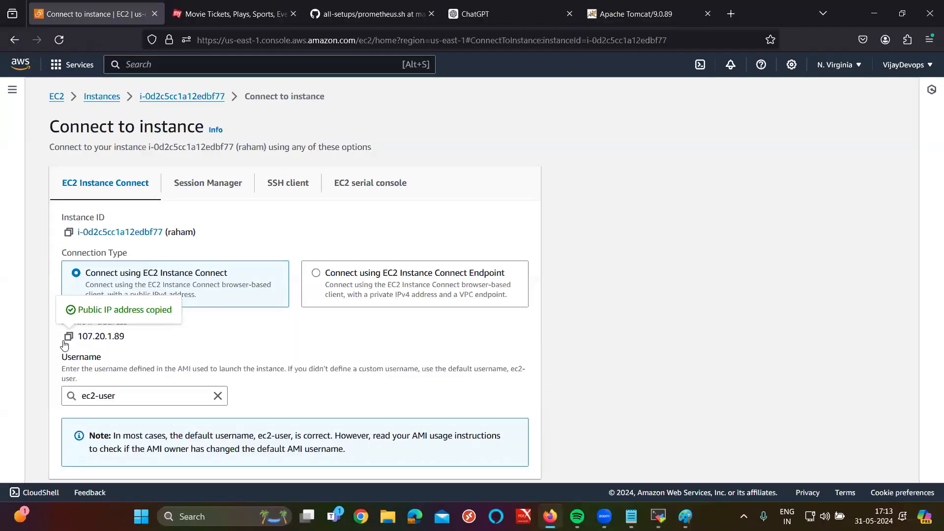
Step: Open the server's public IP on port 9090 in a new tab to reach the Prometheus UI
left_click(732, 14)
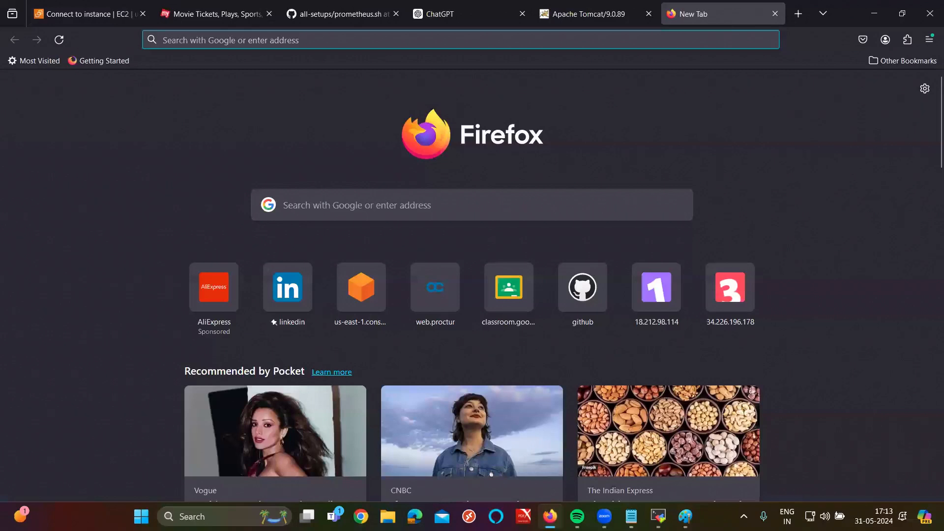
type("107.20.1.89")
type(":9090")
key("Return")
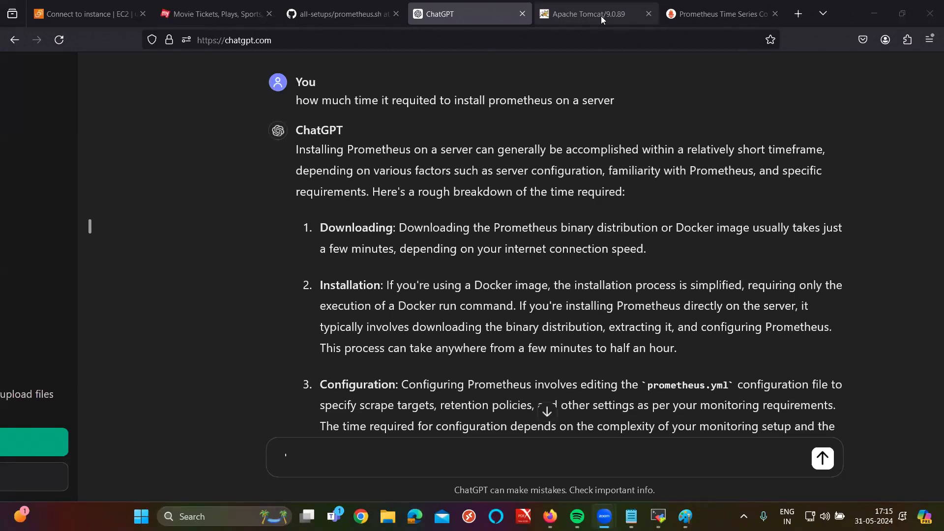
Step: Close the Apache Tomcat and Prometheus tabs and return to the GitHub prometheus.sh script
left_click(350, 14)
left_click(445, 20)
left_click(654, 15)
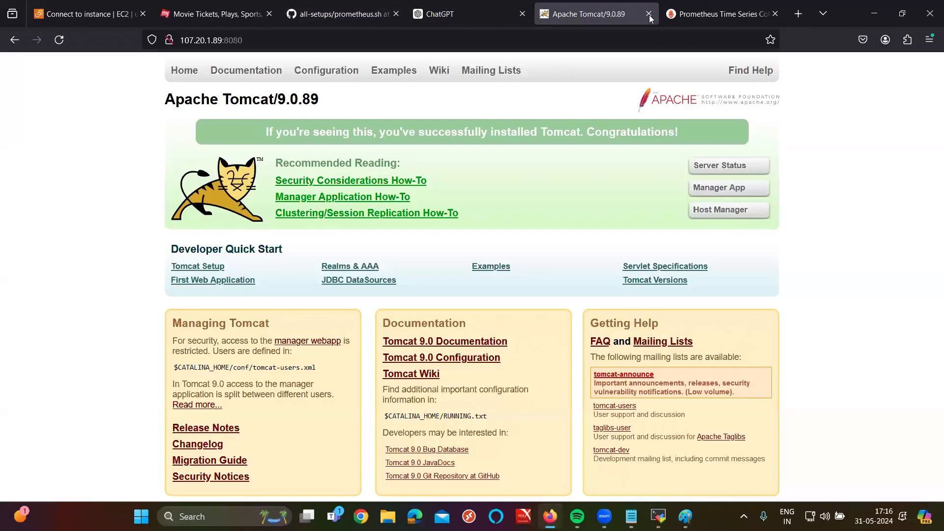
left_click(650, 15)
key("ctrl+w")
left_click(362, 13)
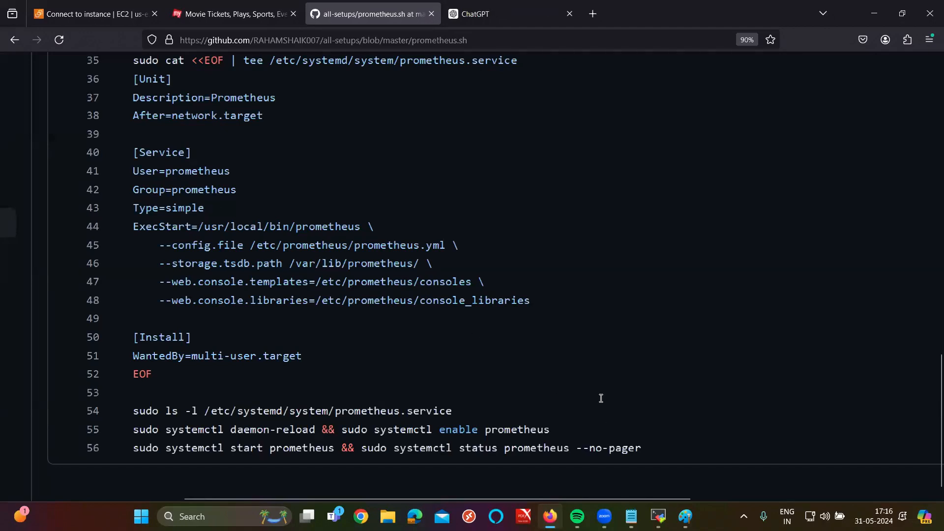
Step: Return to the EC2 Instances list, then view the GitHub prometheus.sh script from line 1
left_click(84, 7)
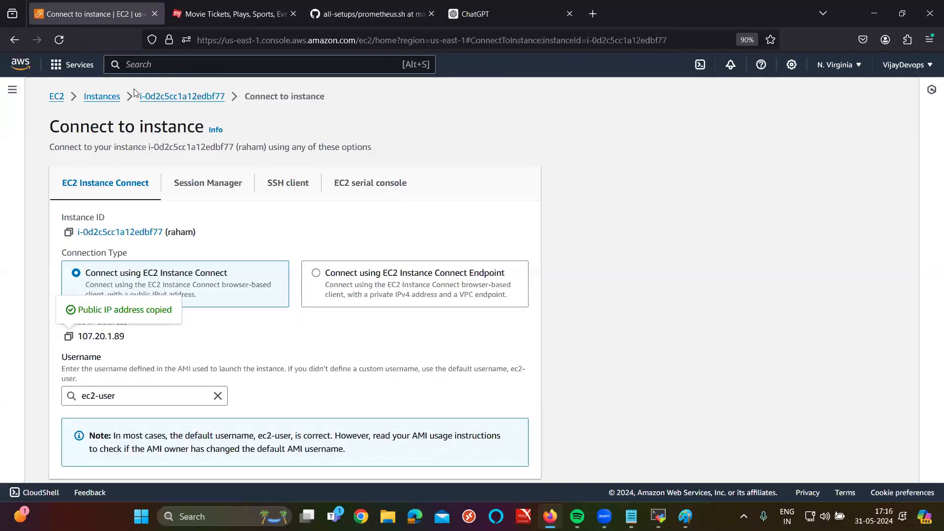
left_click(104, 97)
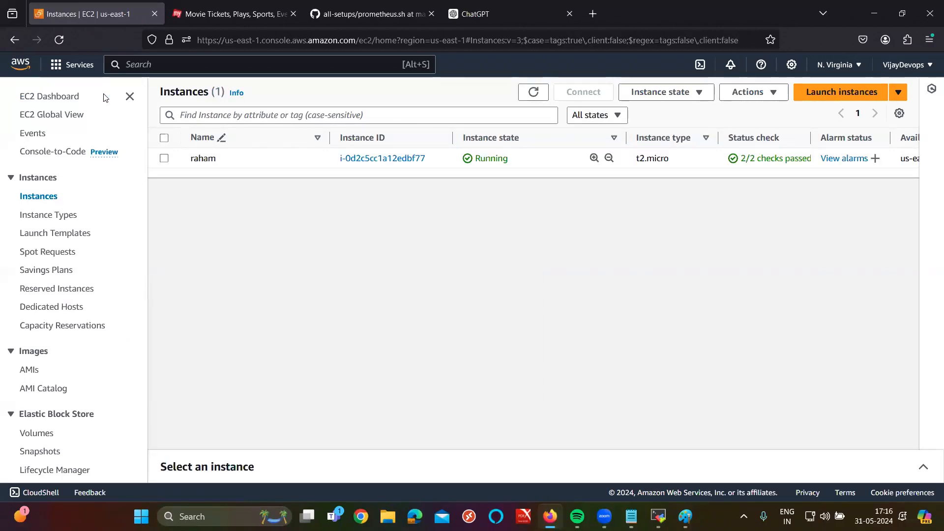
key("ctrl+Tab")
key("ctrl+Tab")
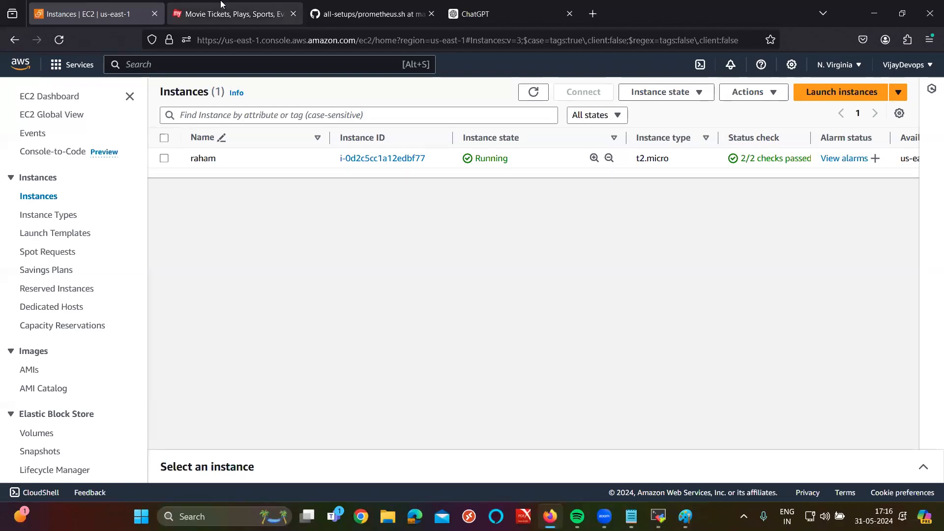
scroll(139, 259, "down", 5)
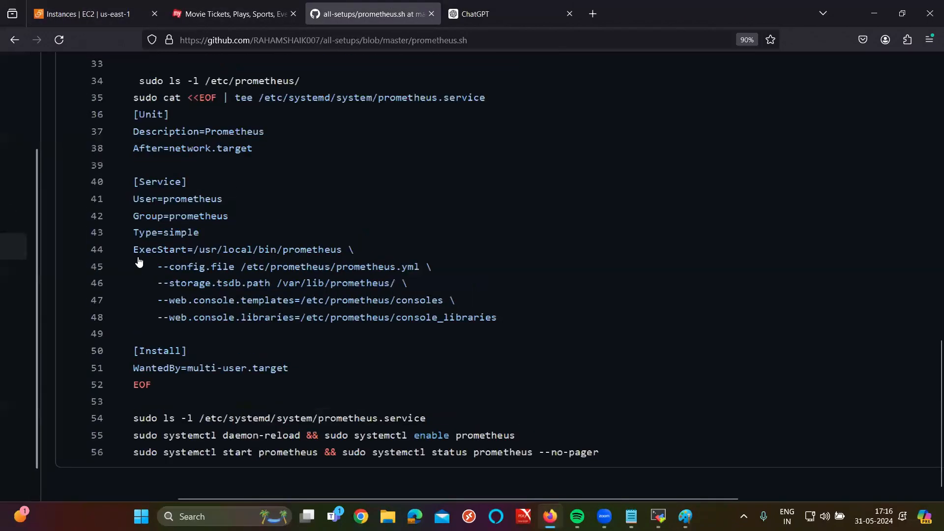
scroll(99, 246, "up", 4)
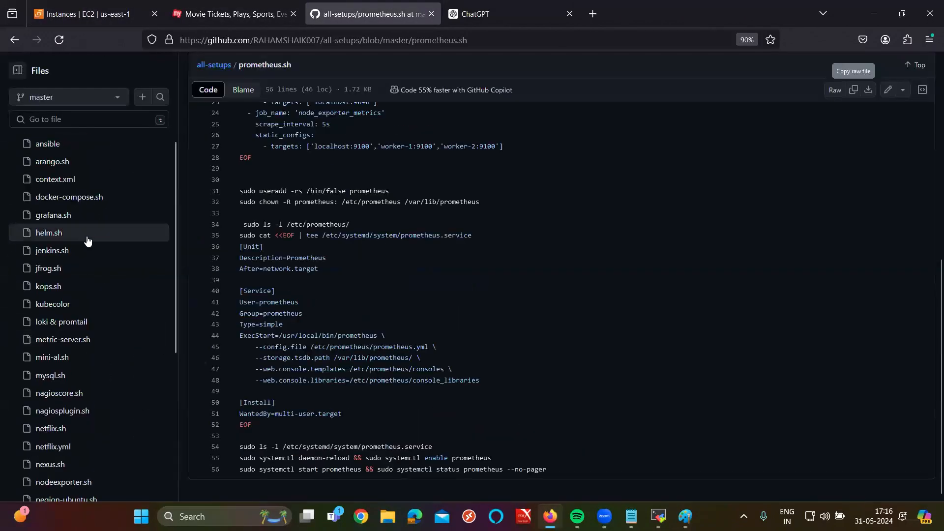
scroll(88, 240, "up", 5)
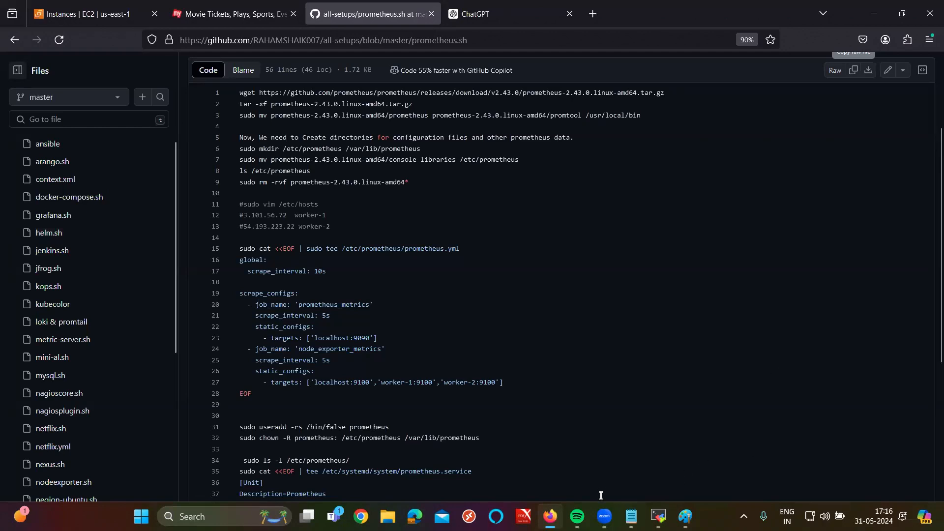
Step: Draw a square with the Rectangle tool on a blank area of the Paint canvas
left_click(685, 516)
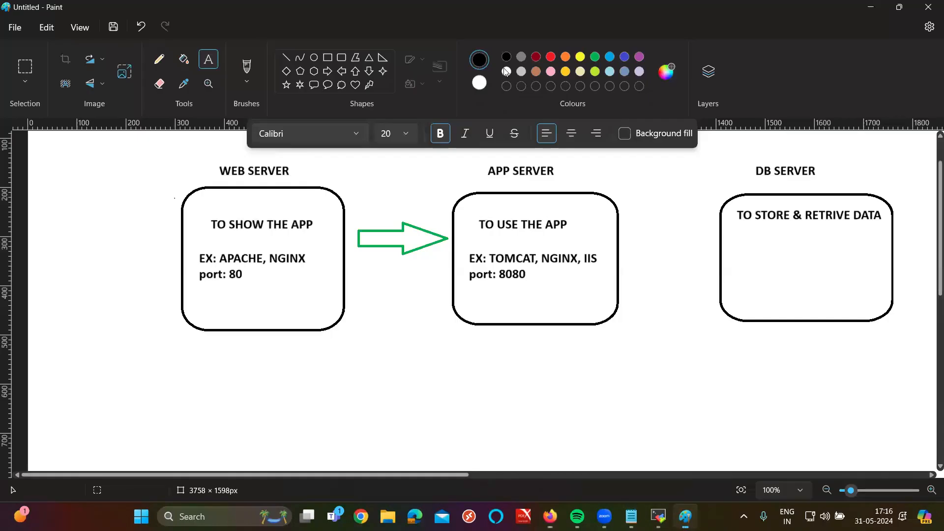
scroll(379, 306, "down", 5)
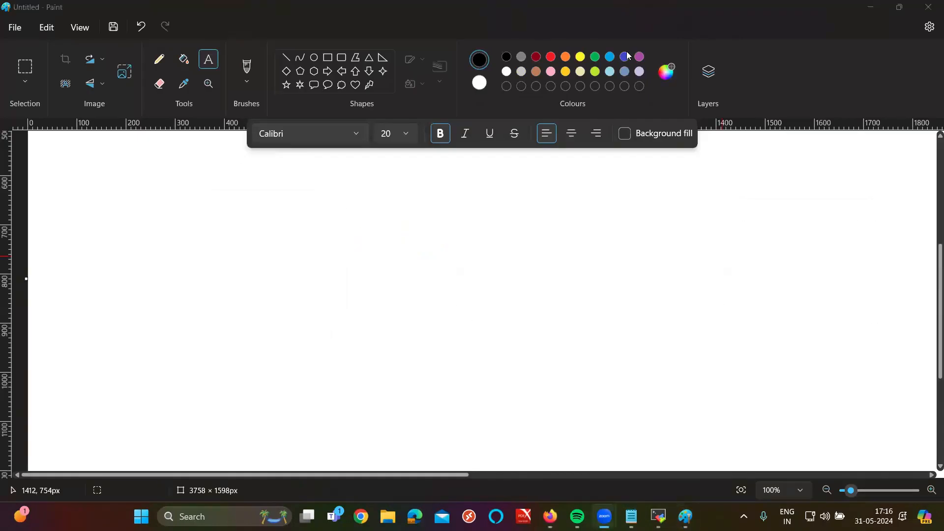
left_click(328, 58)
left_click_drag(268, 224, 408, 359)
left_click_drag(371, 305, 337, 317)
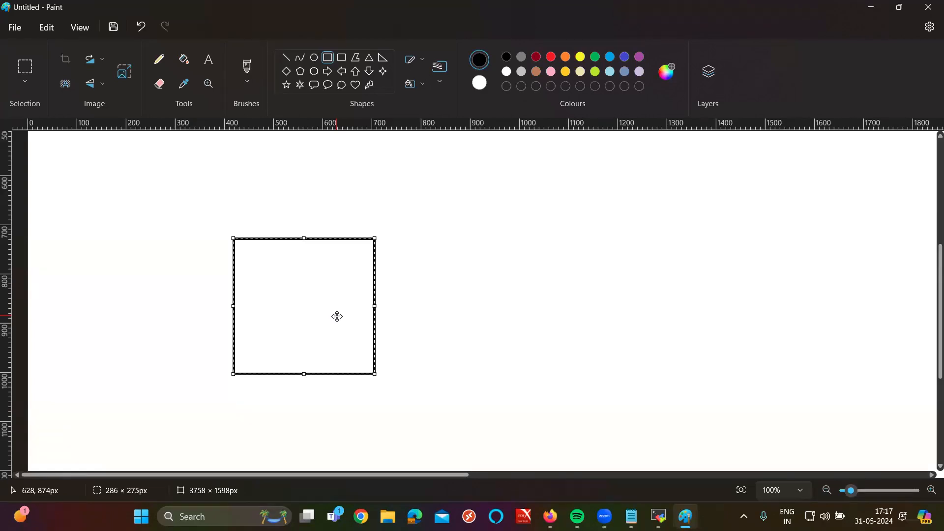
Step: Add a right-pointing arrow and a rounded rectangle in a row beside the square
left_click(327, 72)
left_click_drag(397, 283, 473, 324)
left_click(341, 57)
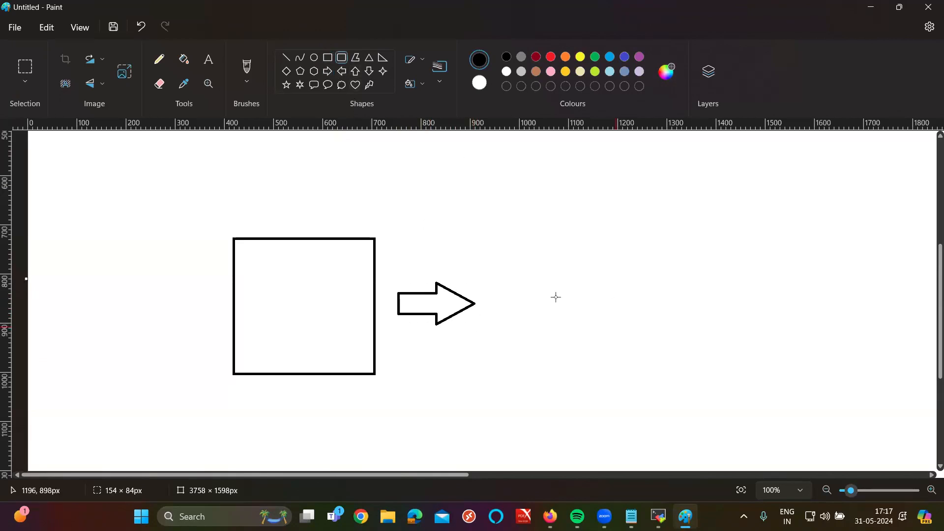
left_click_drag(511, 264, 603, 363)
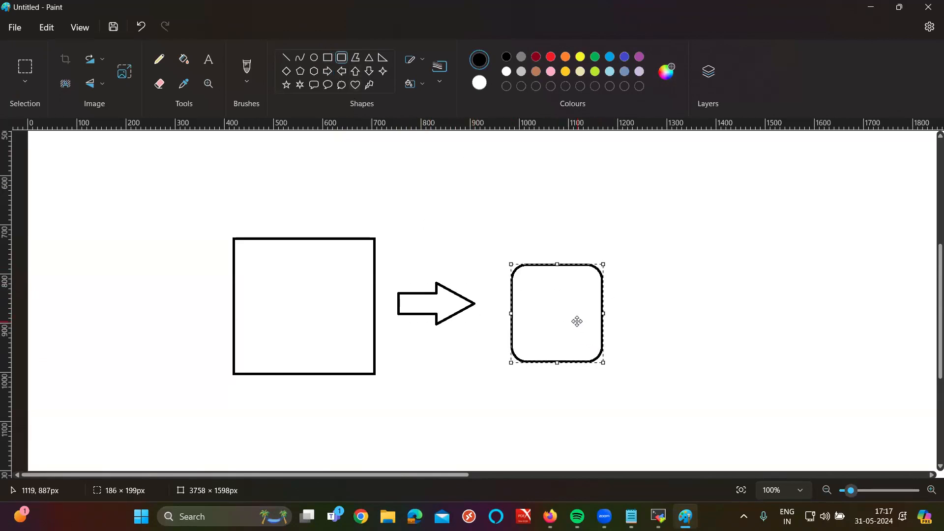
left_click_drag(575, 320, 569, 317)
left_click(722, 249)
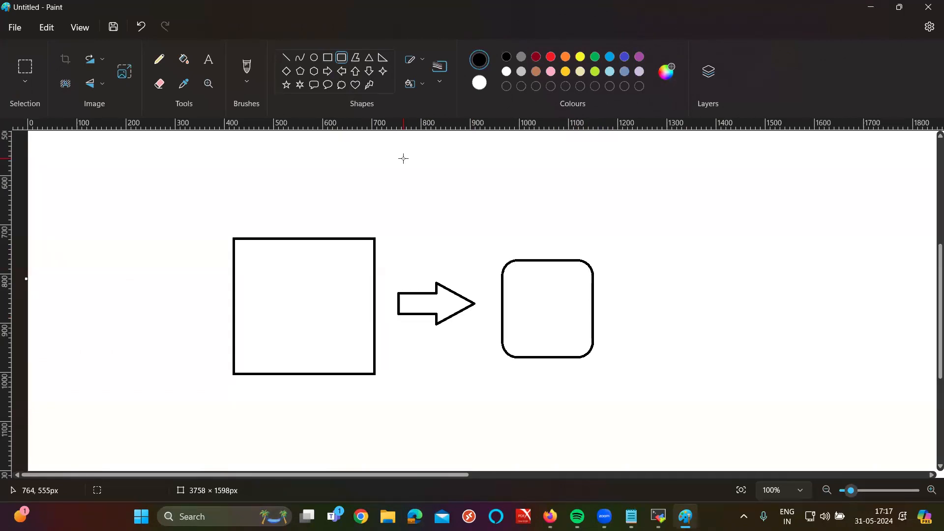
Step: Choose the Text tool at size 18 and place a text box right of the rounded rectangle
left_click(208, 62)
left_click(405, 141)
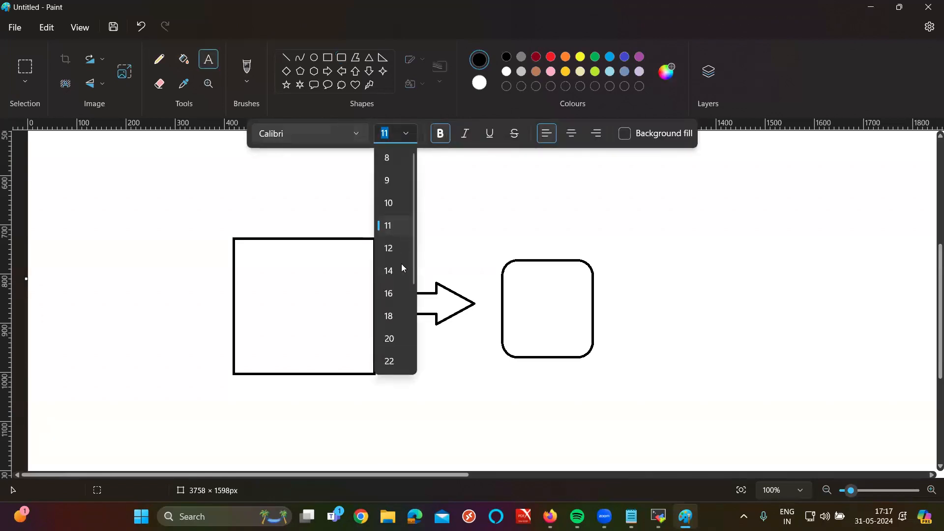
left_click(386, 312)
left_click(668, 232)
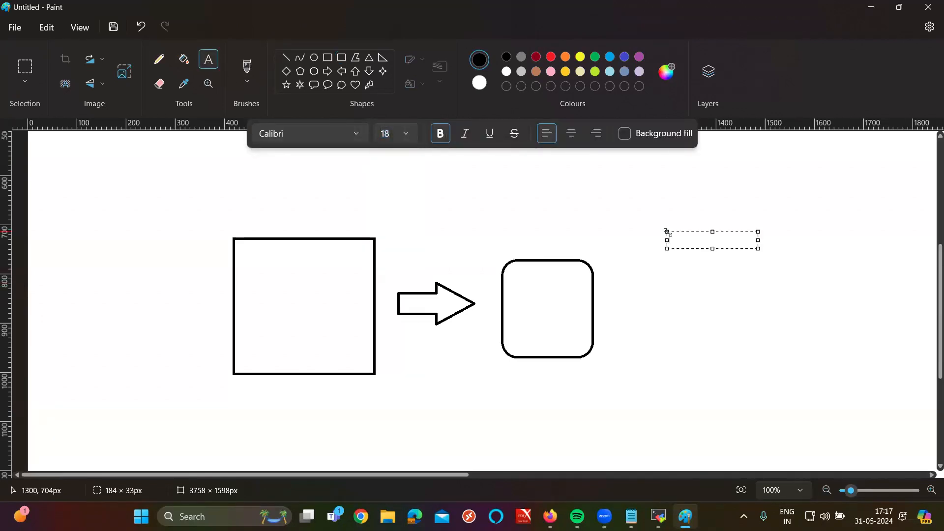
Step: Type the lines '1. OS' and '2. HARDWARE', widening the box, and start line '3.'
type("1. OS")
key("Return")
type("2.")
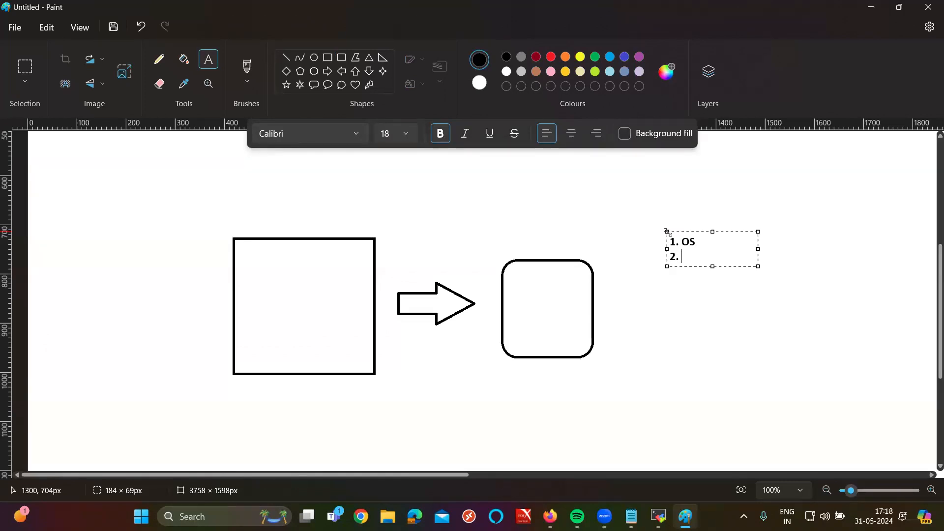
type("HARDWARER")
left_click_drag(758, 249, 934, 249)
key("BackSpace")
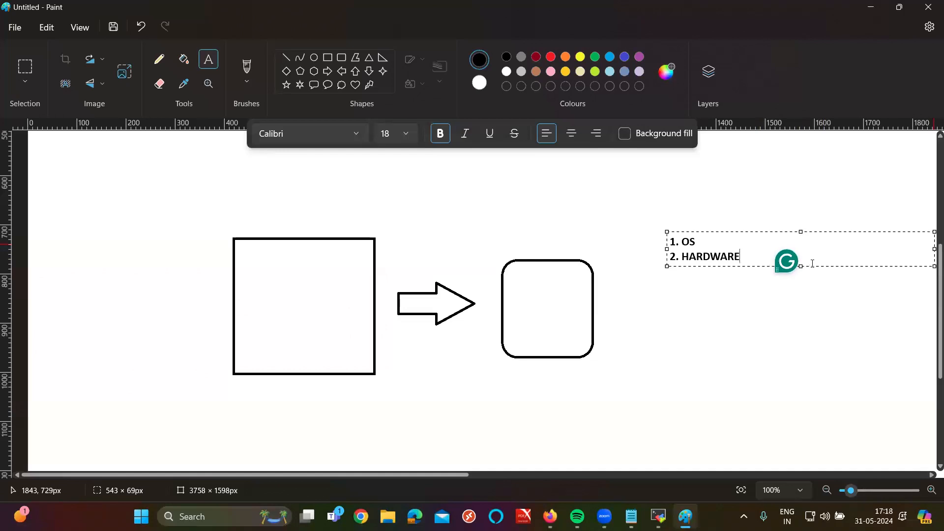
key("Return")
type("3.")
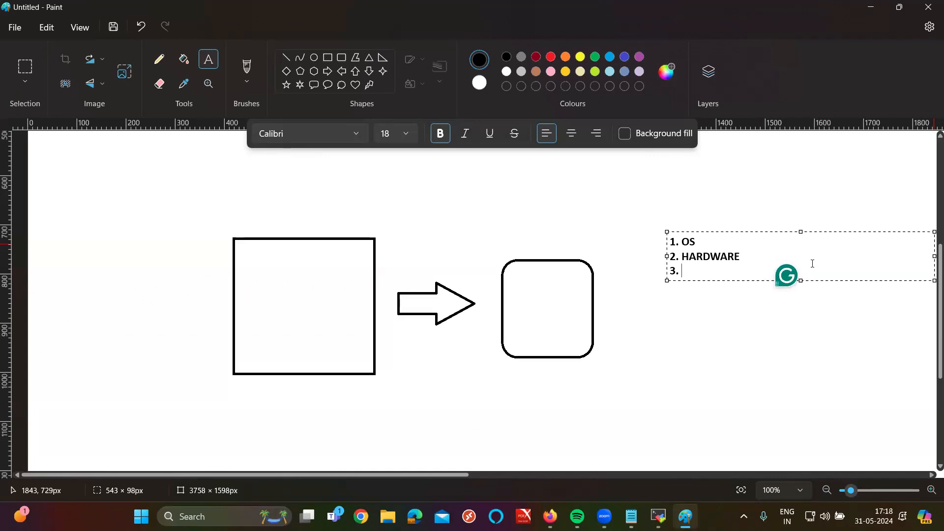
Step: Replace HARDWARE with 'RAM & CPU' and complete the third line as 'ROM'
double_click(726, 262)
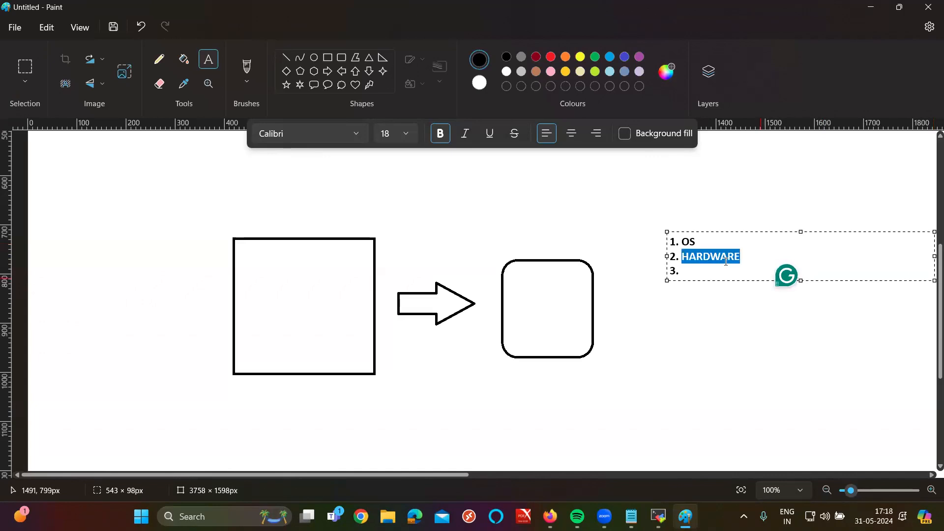
type("RAM & CPU")
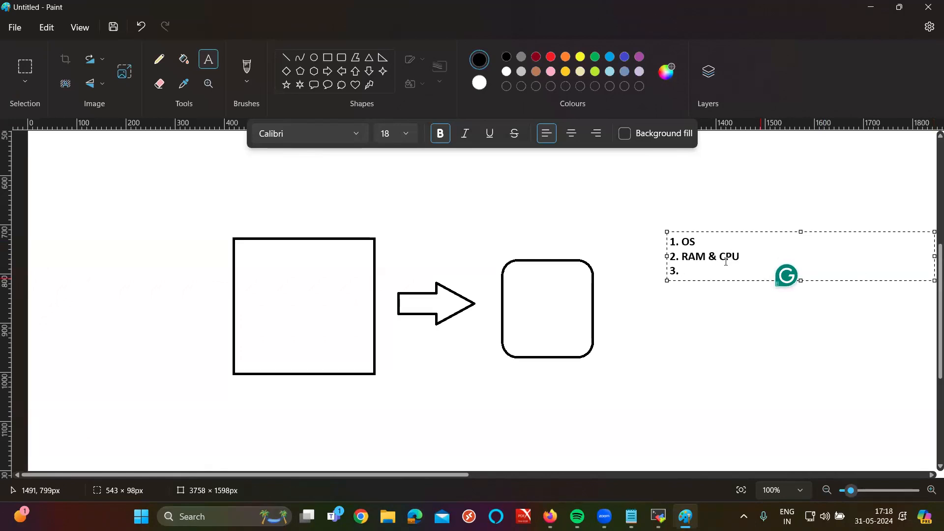
type("ROM")
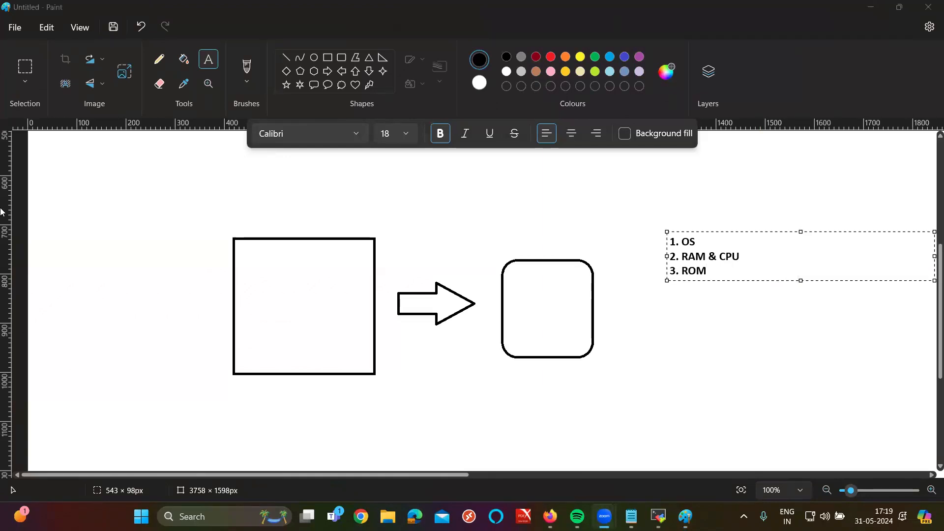
Step: Select the words OS, RAM and CPU in the Paint list text box
left_click(725, 266)
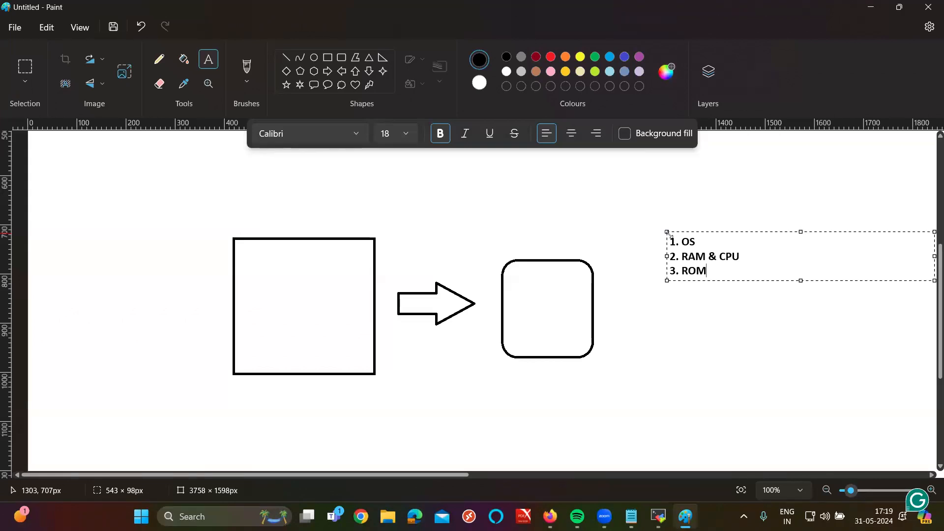
double_click(691, 243)
left_click(712, 247)
double_click(705, 256)
double_click(723, 256)
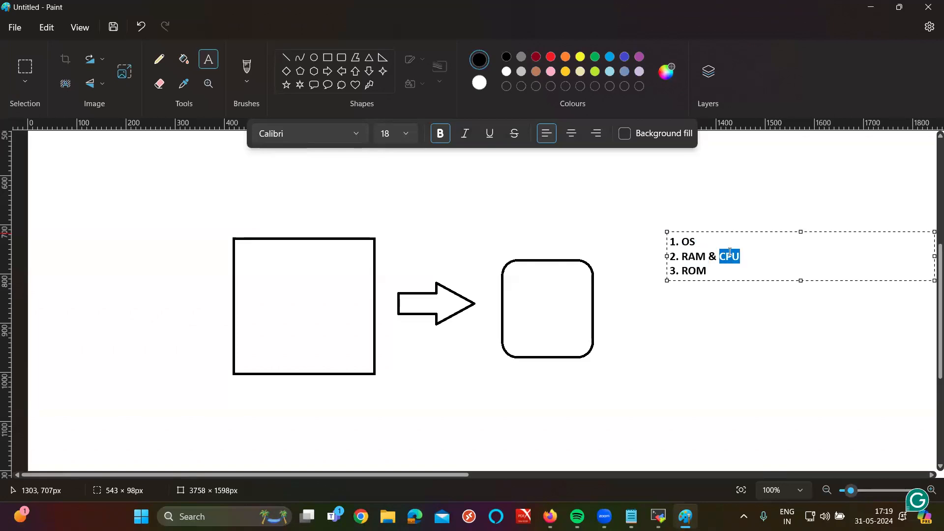
left_click(701, 271)
Step: Try moving the list over the shapes, undo it, and return to the browser's EC2 Instances page
left_click_drag(822, 280, 417, 318)
key("ctrl+z")
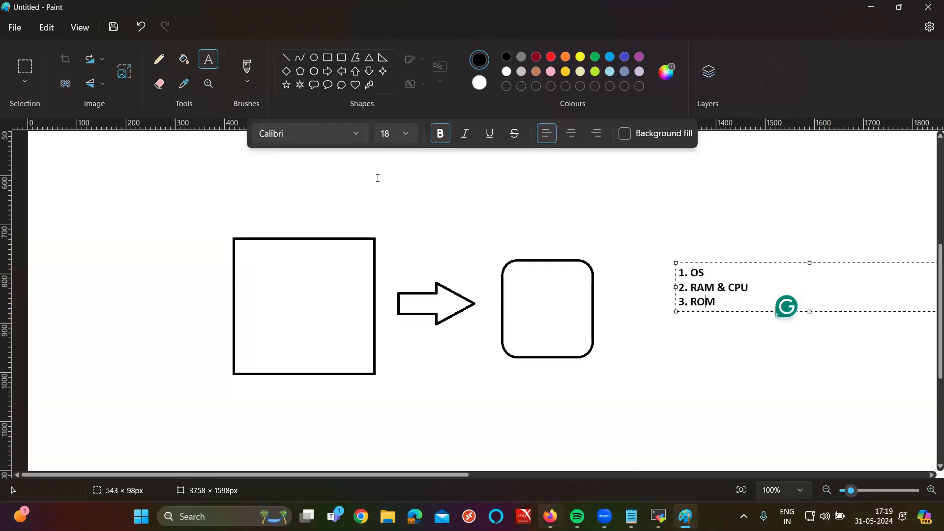
key("alt+Tab")
left_click(131, 5)
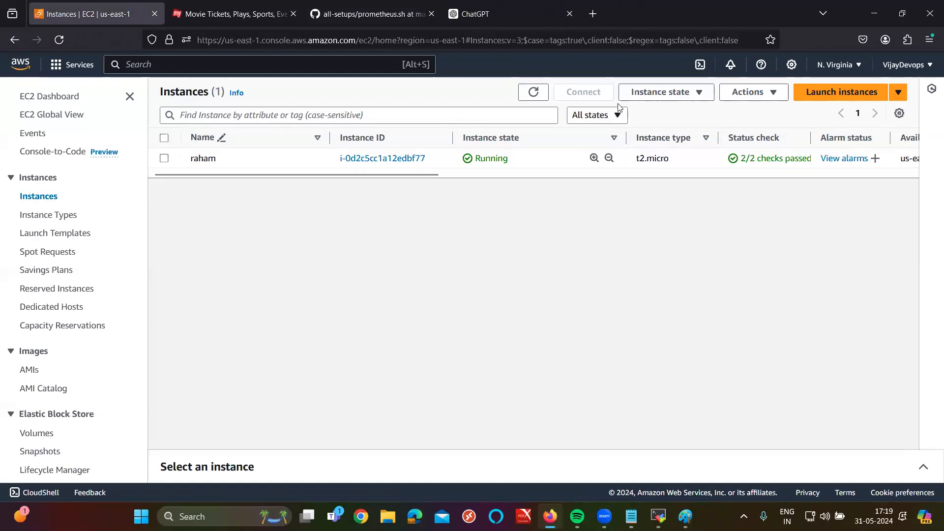
Step: Start a new EC2 instance with the Launch instances button on the Instances page
left_click(827, 93)
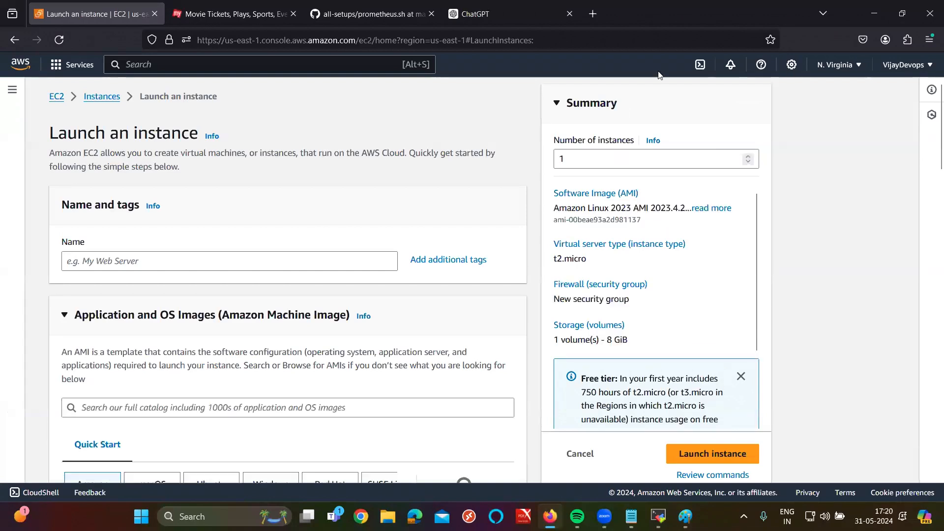
Step: Enter 'web-server' as the instance name, then bring up the Notepad architecture notes
left_click(181, 259)
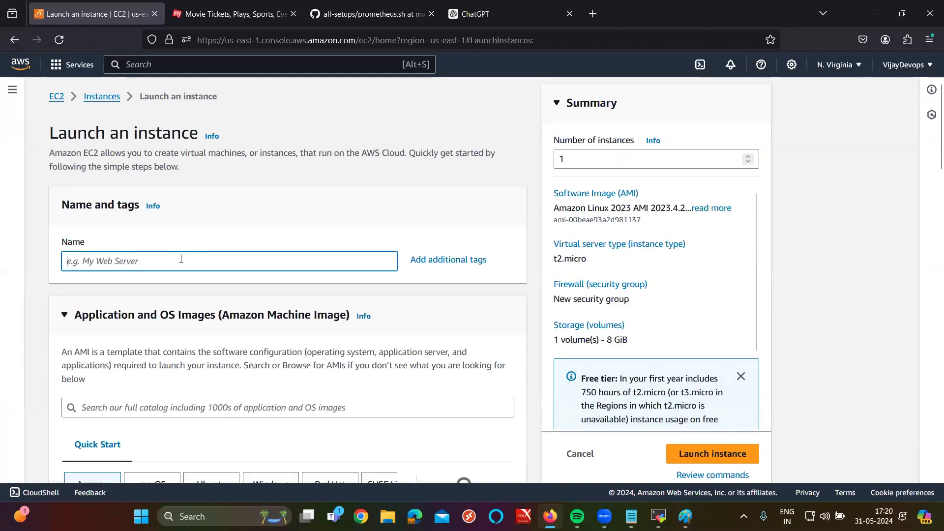
scroll(181, 259, "up", 3)
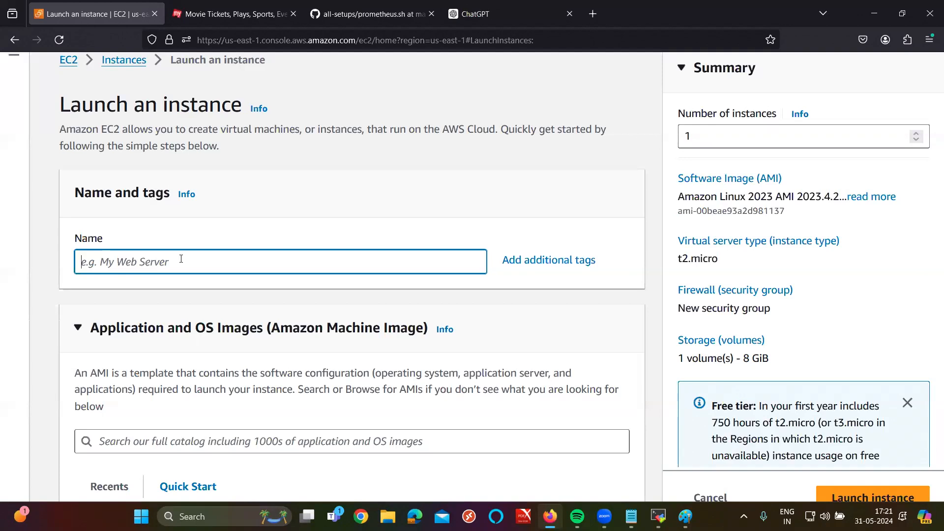
type("web")
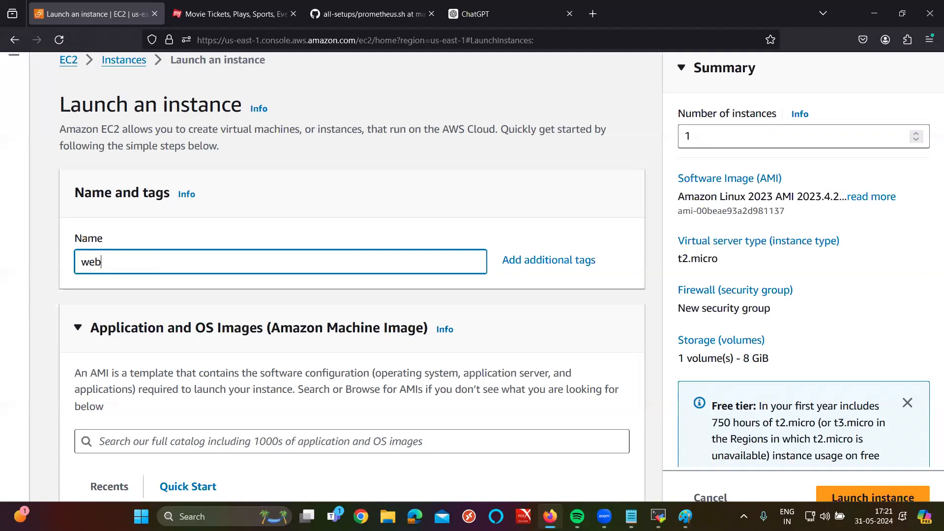
type("-server")
scroll(177, 280, "down", 3)
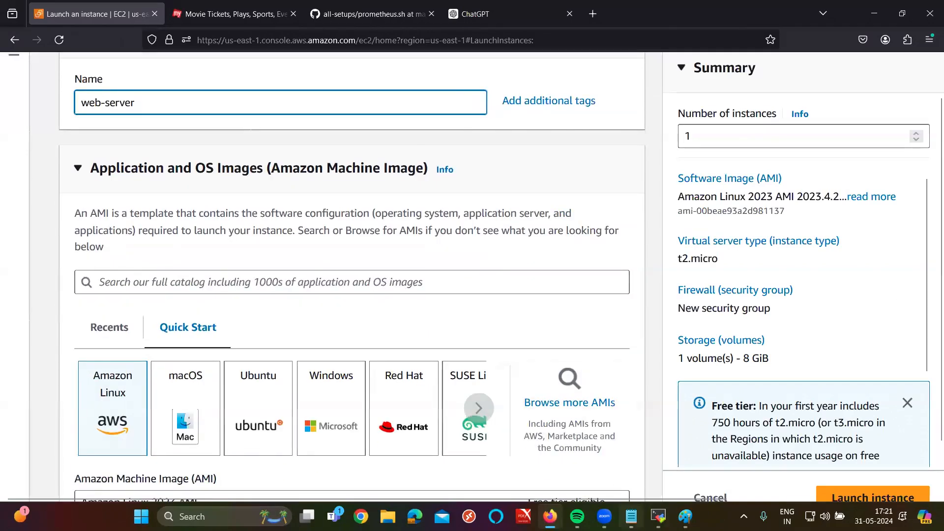
left_click(632, 517)
scroll(148, 318, "down", 15)
Step: Add a row of = signs, the heading 'STEPS TO CREATE SERVER:' and a first step '1. NAME'
left_click(480, 437)
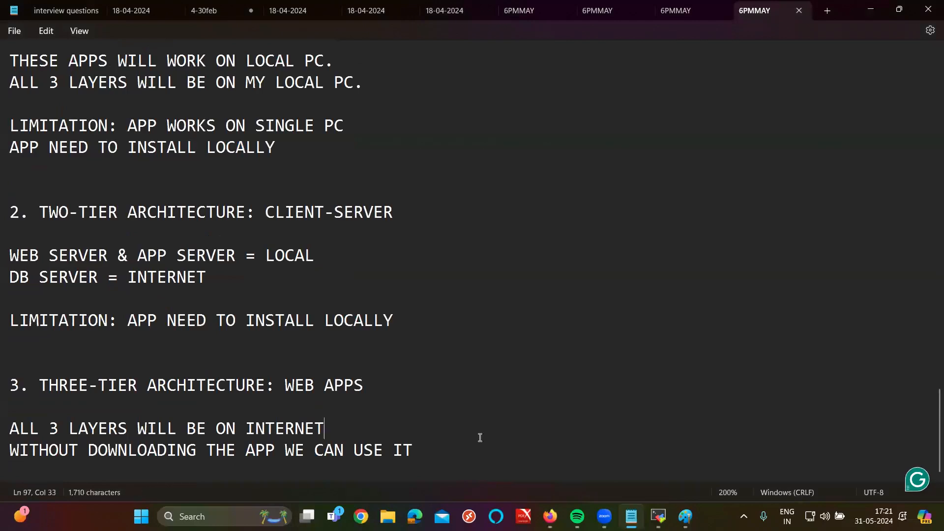
left_click(436, 471)
key("Return")
key("Return")
type("=")
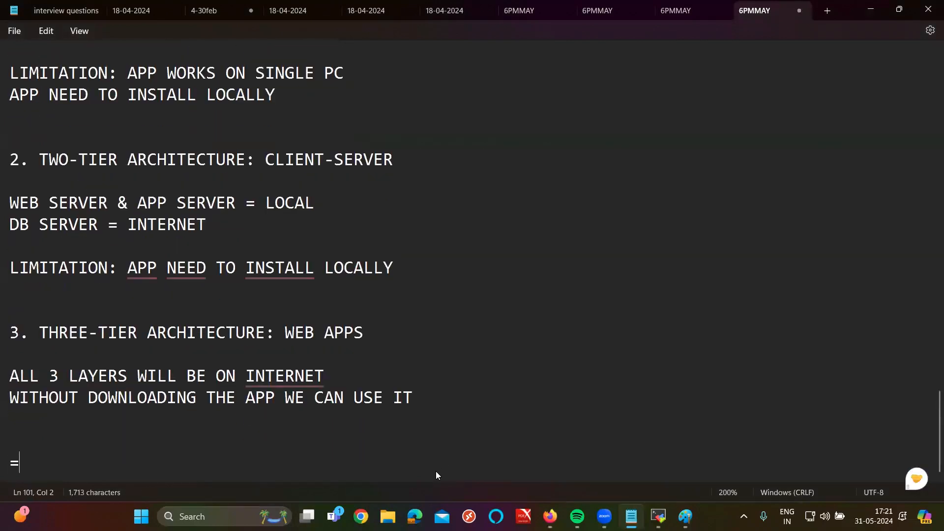
type("================================================")
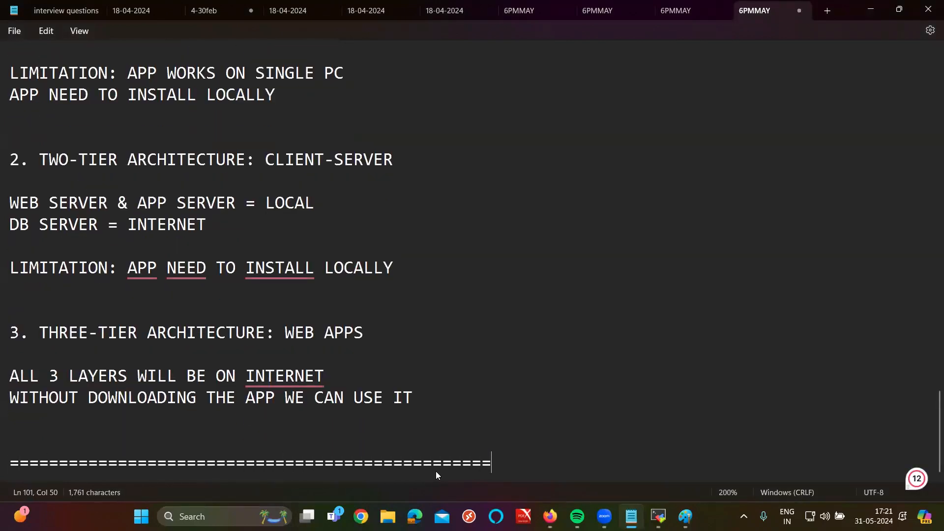
key("Return")
type("STEPS TO ")
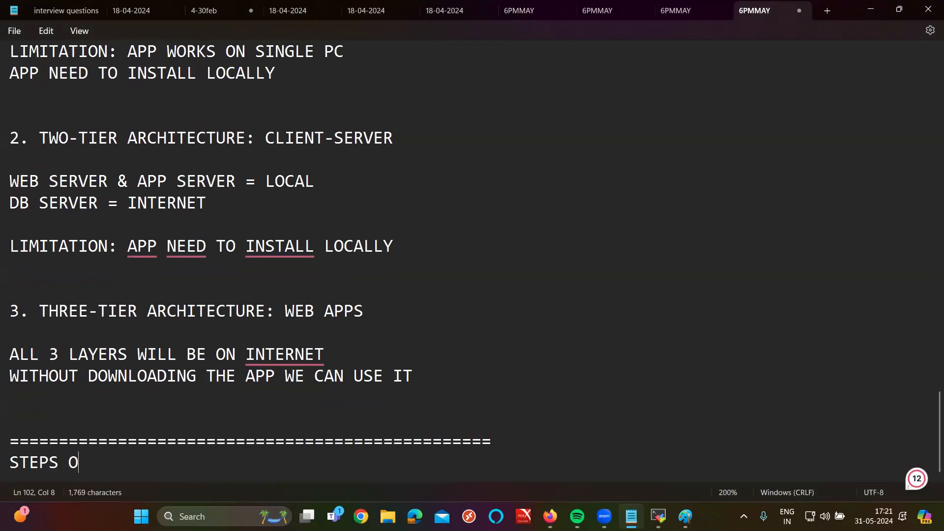
type("CREATE SER")
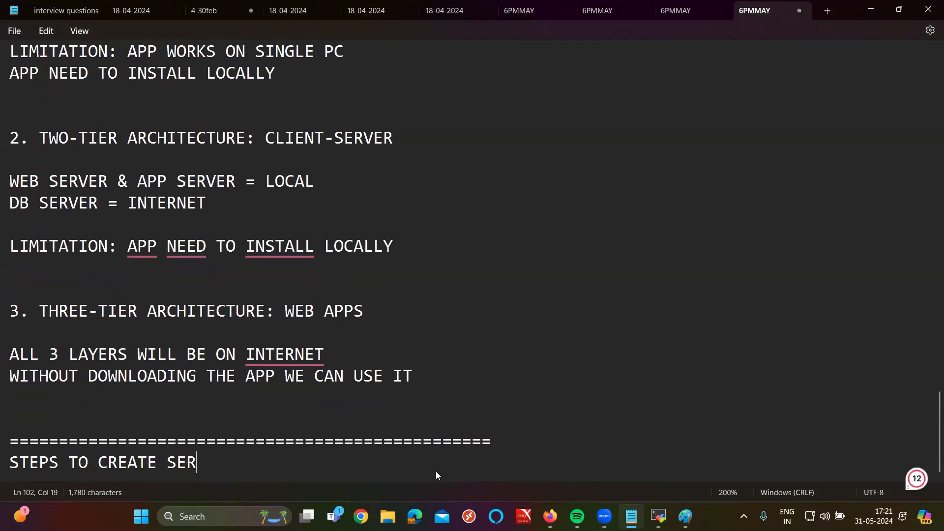
type("VER:")
key("Return")
scroll(437, 473, "up", 5)
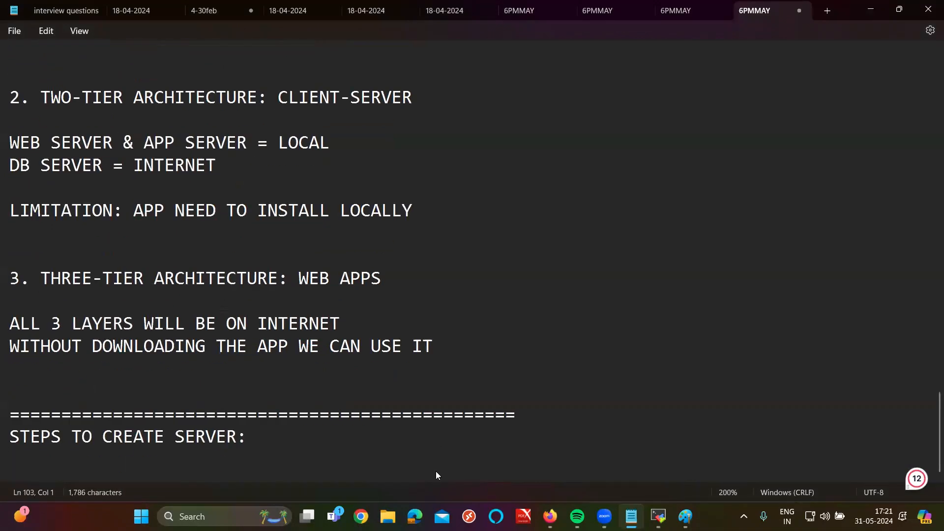
scroll(436, 475, "up", 3)
key("Return")
key("Return")
type("1. NAME")
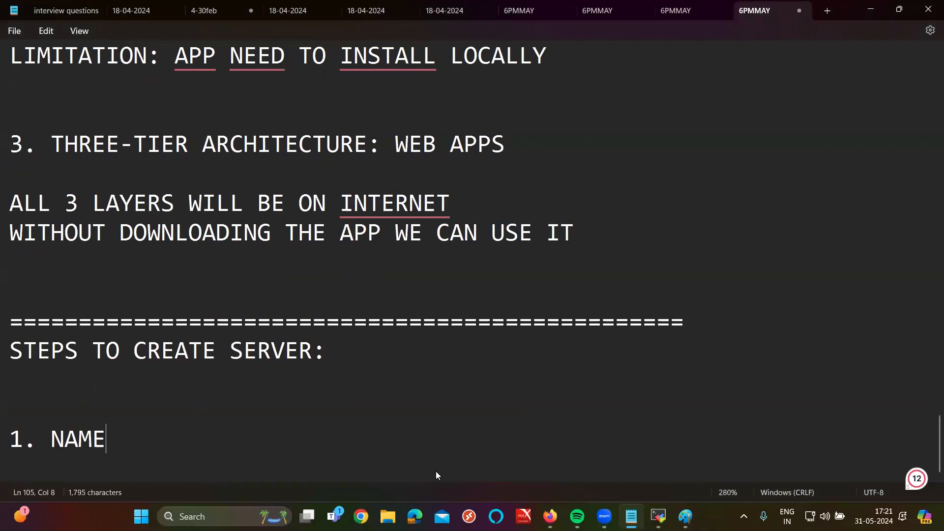
key("Return")
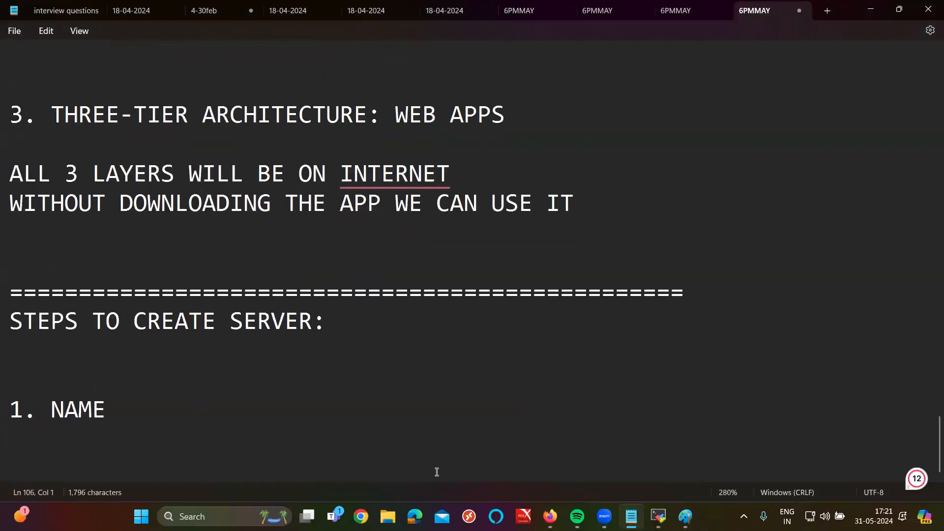
Step: Insert 'SERVER = EC2 = INSTANCE' and 'EC2 = ELASTIC CLOUD COMPUTE' under the heading
left_click(90, 356)
key("Return")
type("SERVER ")
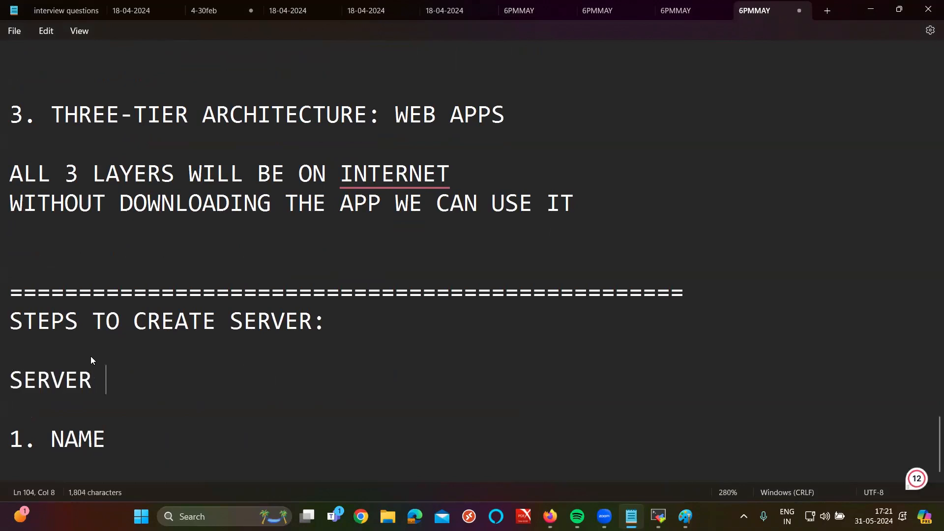
type("= EC2 = ")
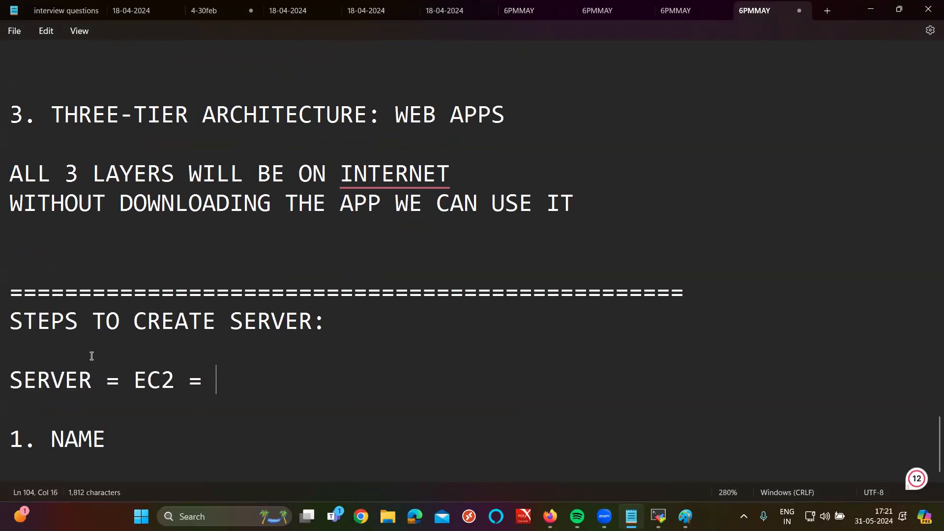
type("INSTANCE")
key("Return")
key("Return")
type("EC2 = ELASTIC CLOUD CPO")
key("BackSpace")
key("BackSpace")
type("OMPUTE")
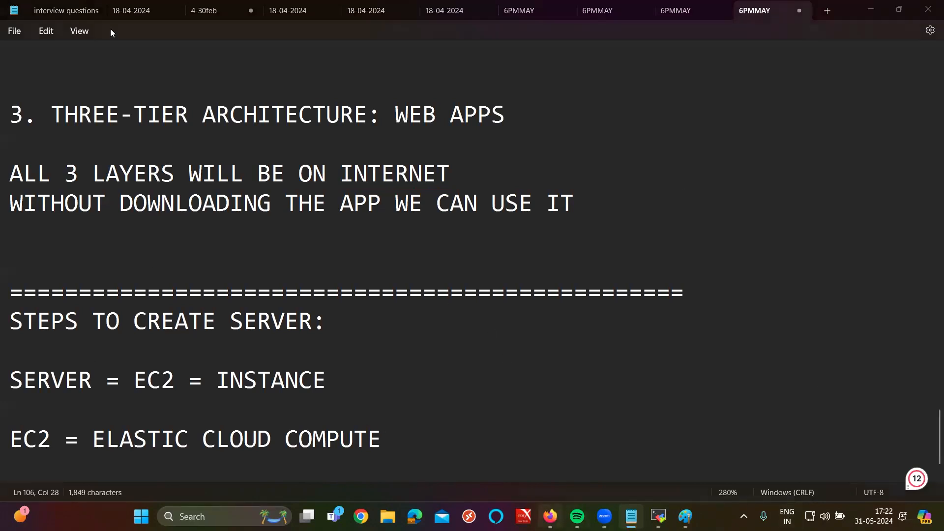
key("alt+Tab")
scroll(215, 120, "up", 3)
Step: Type EC2 into the AWS console search box
scroll(215, 120, "up", 1)
left_click(173, 71)
type("EEC")
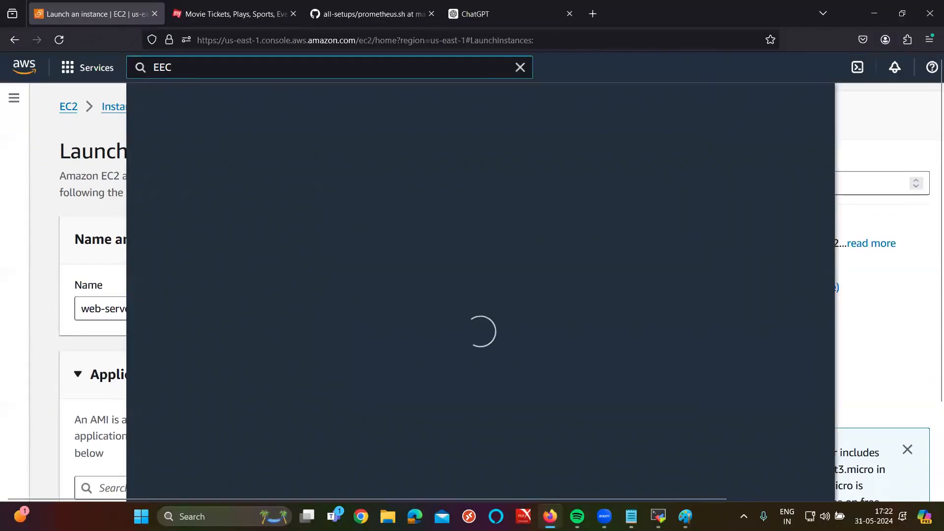
key("BackSpace")
key("BackSpace")
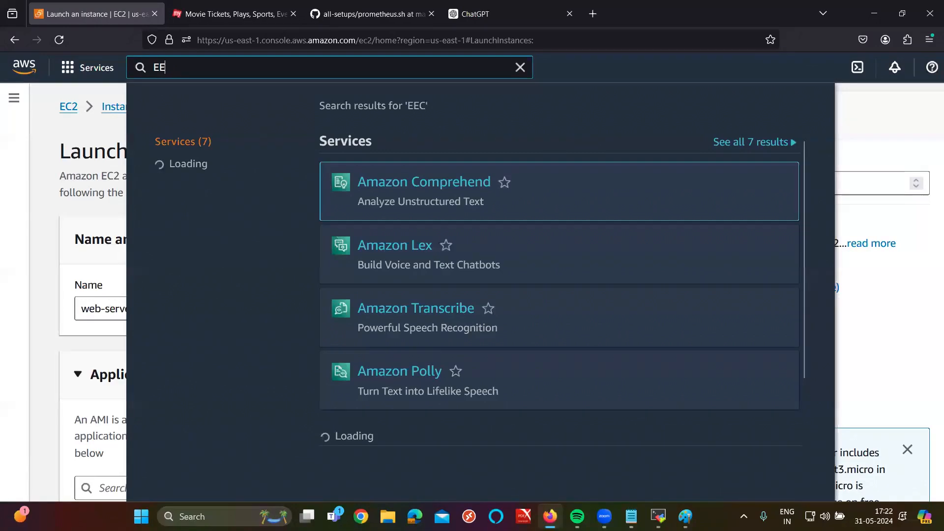
type("C2")
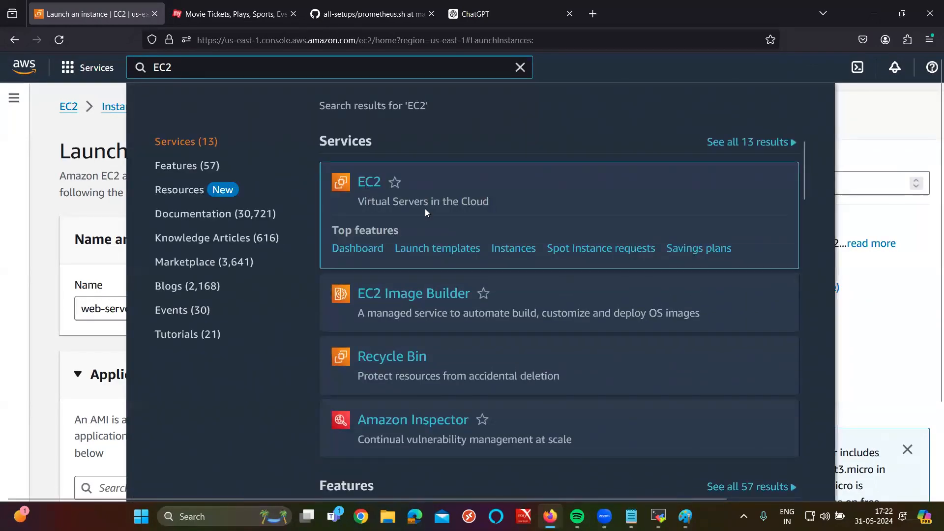
Step: Google EC2 in a new tab to confirm it means Amazon Elastic Compute Cloud, then close it
left_click(592, 13)
type("EC2")
key("Return")
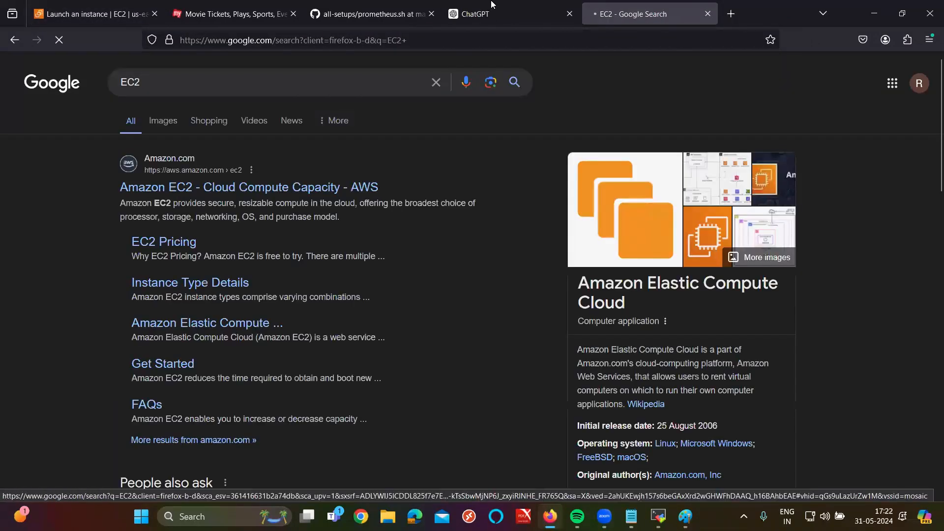
double_click(632, 351)
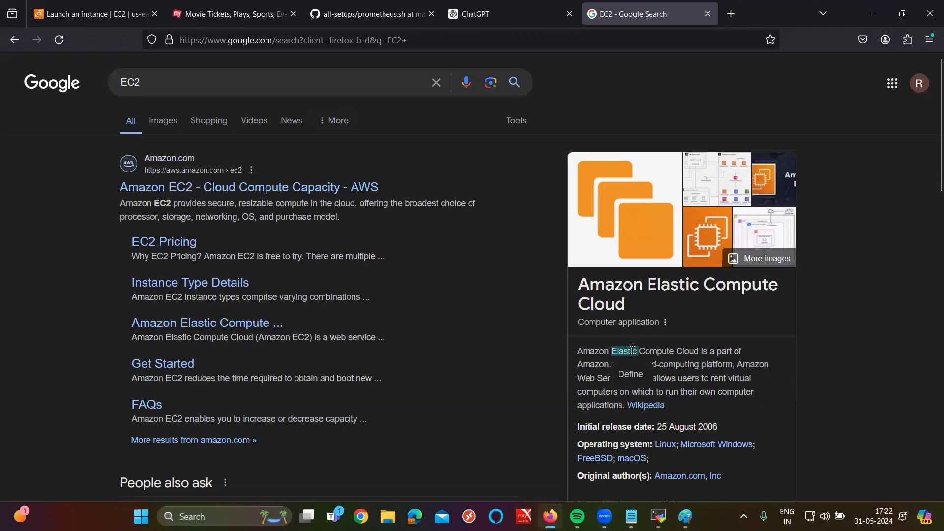
scroll(632, 351, "up", 5)
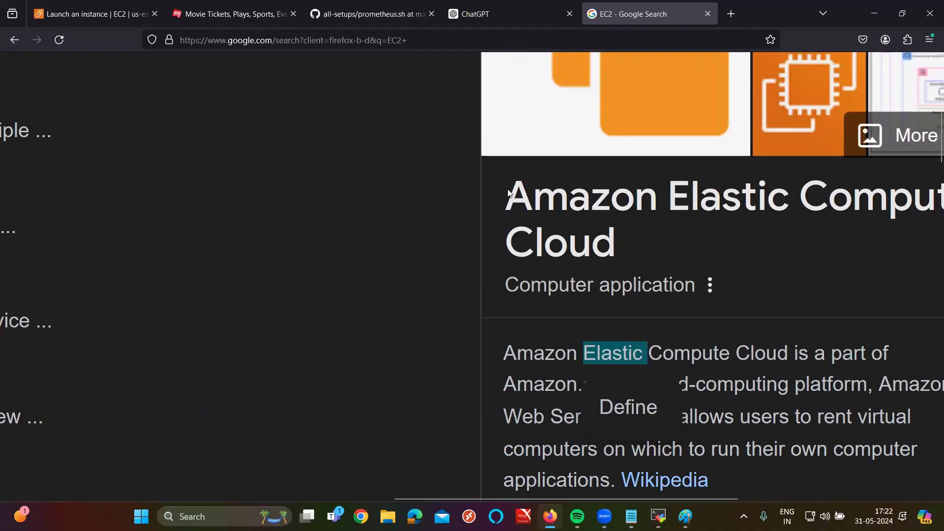
left_click(708, 14)
Step: Move COMPUTE before CLOUD so the note reads 'EC2 = ELASTIC COMPUTE CLOUD'
left_click(633, 512)
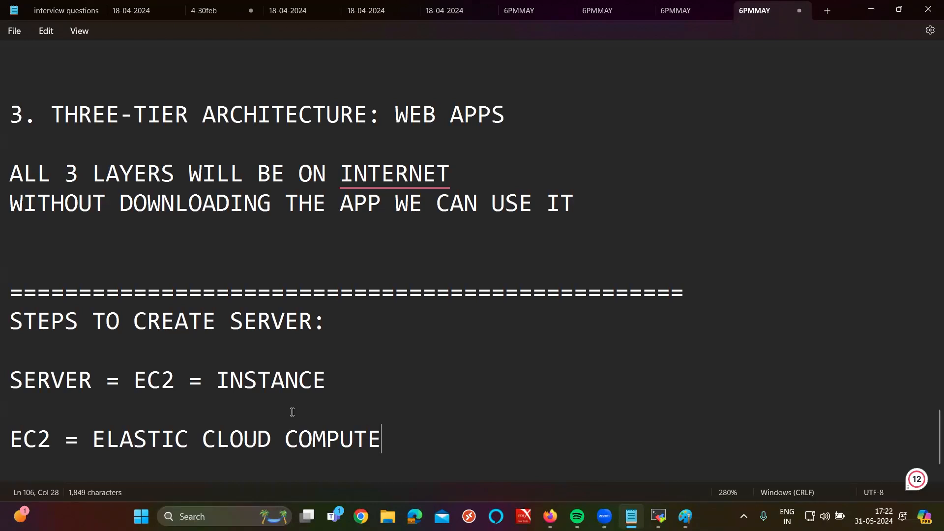
double_click(337, 441)
key("ctrl+c")
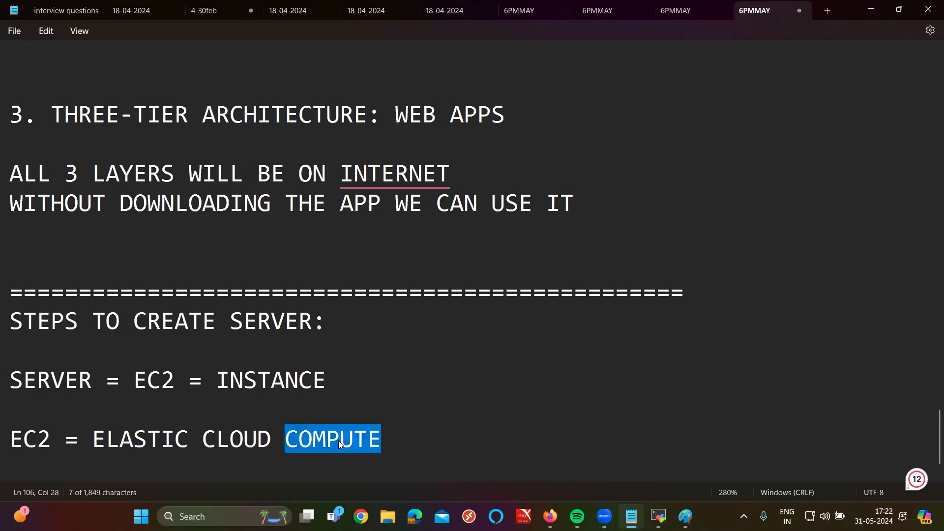
key("BackSpace")
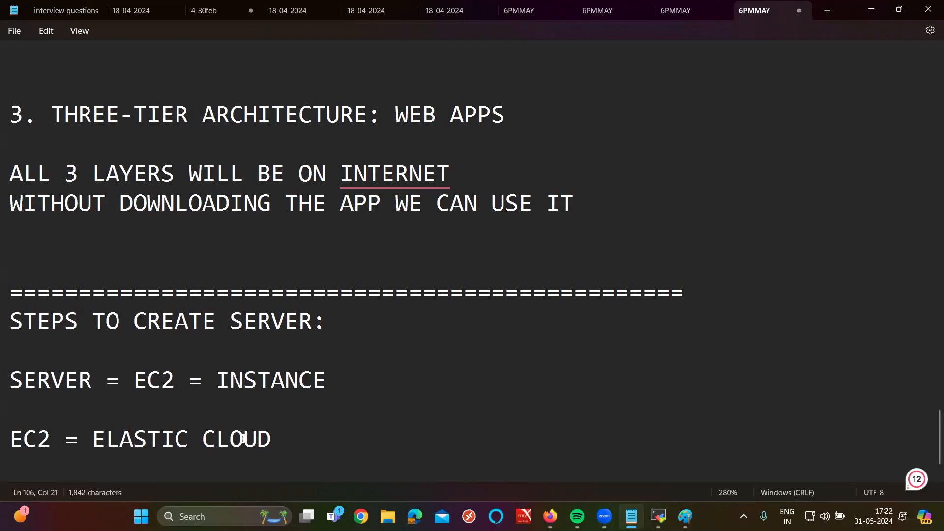
left_click(201, 440)
key("ctrl+v")
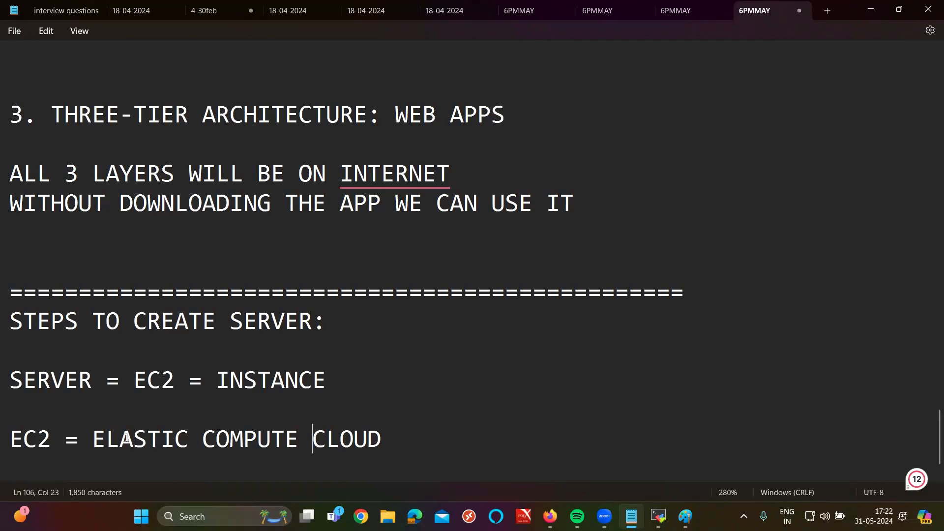
left_click_drag(95, 436, 383, 457)
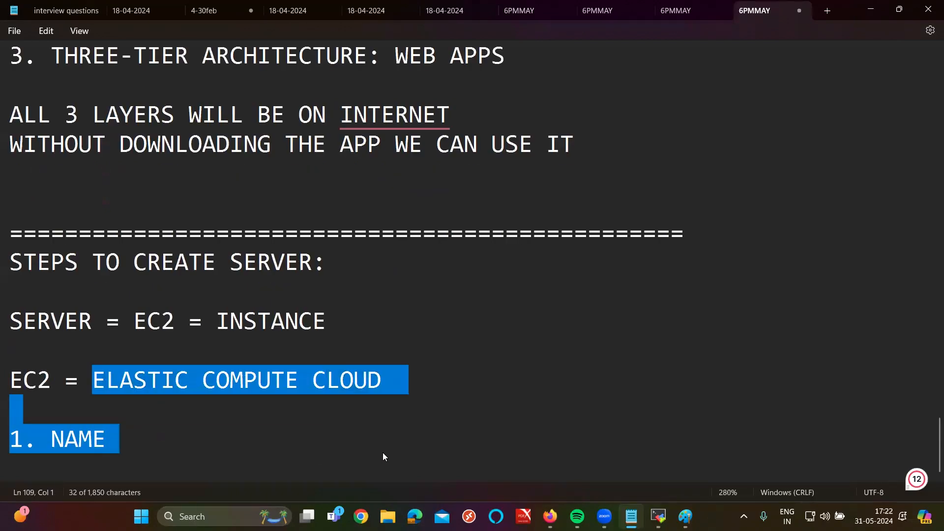
left_click(179, 420)
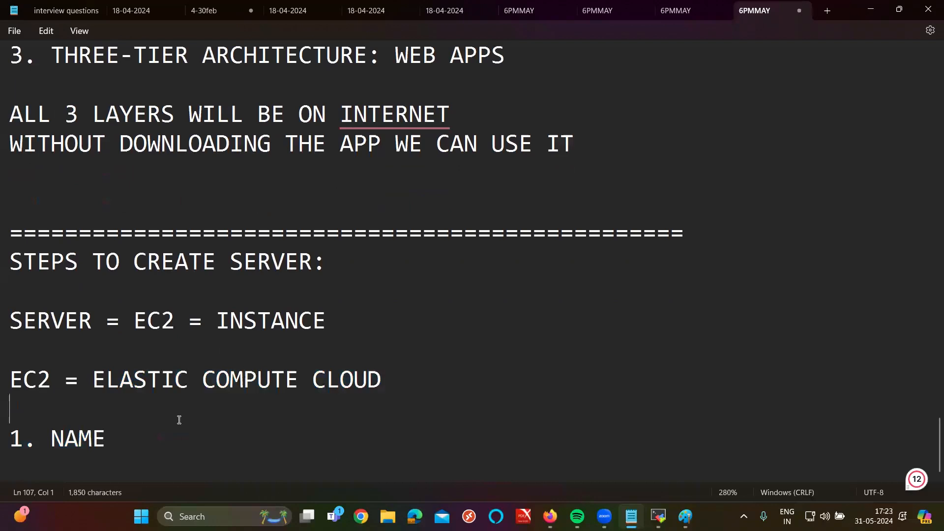
Step: Add step '2. AMI - AMAZON MACHINE IMAGE' below '1. NAME'
left_click(171, 426)
key("Return")
type("2. AMI ")
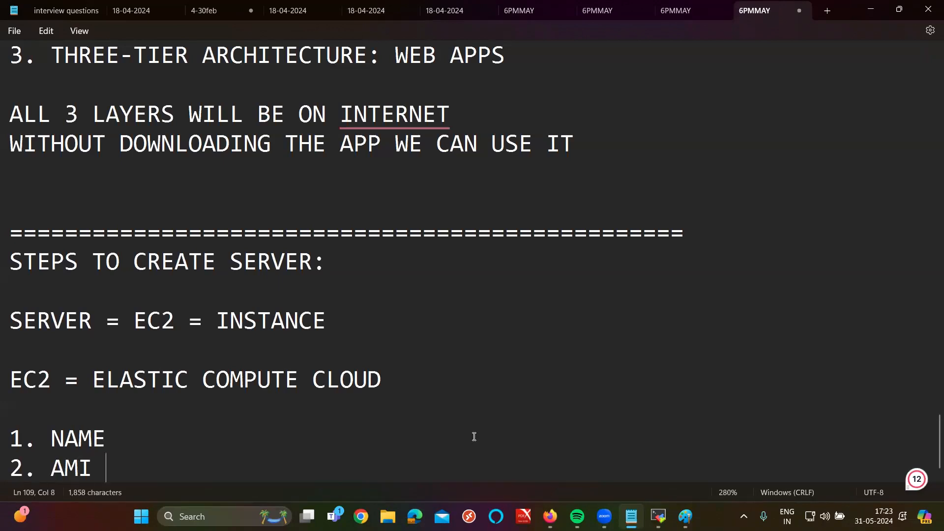
type("- AMAZION")
key("BackSpace")
key("BackSpace")
key("BackSpace")
type("ON MA")
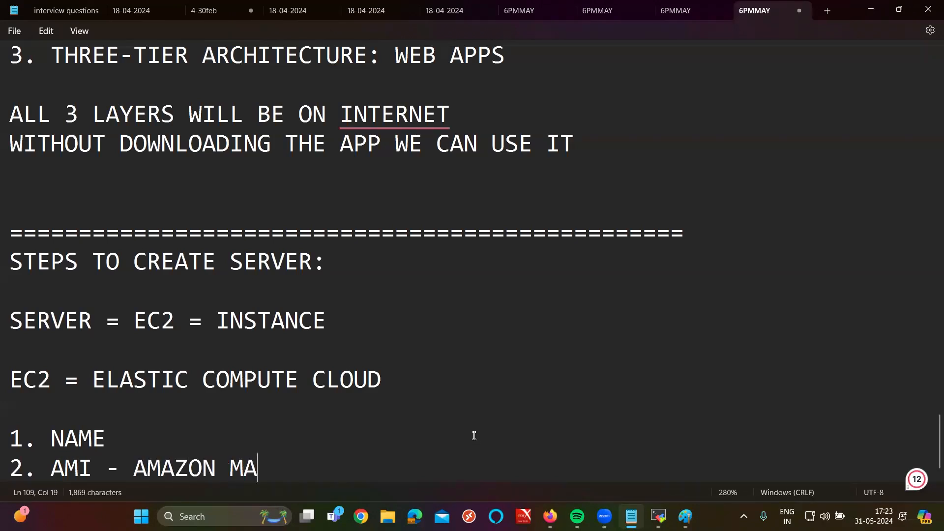
type("CHINE INA")
key("BackSpace")
key("BackSpace")
key("BackSpace")
type("IMAGE")
key("Return")
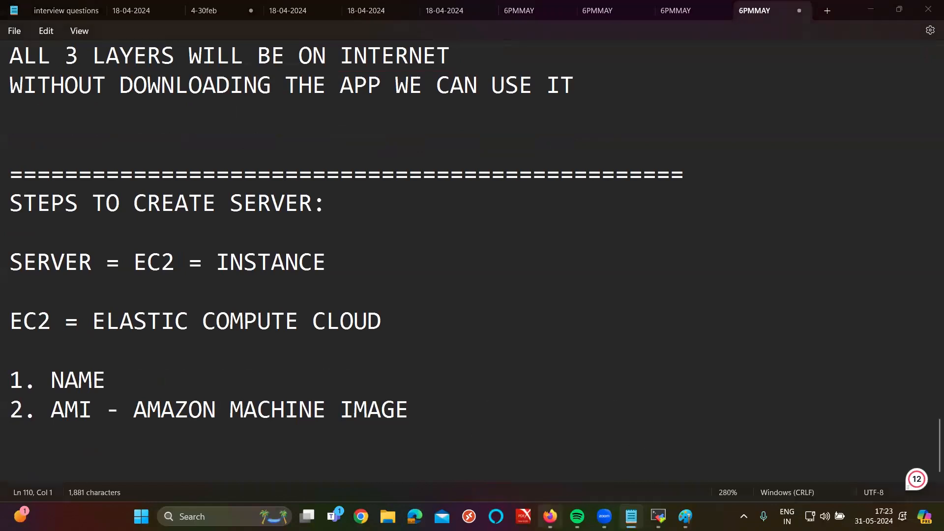
Step: Return to the EC2 launch form and review the Amazon Linux 2023 AMI under Quick Start
left_click(550, 516)
left_click(98, 295)
scroll(196, 191, "down", 6)
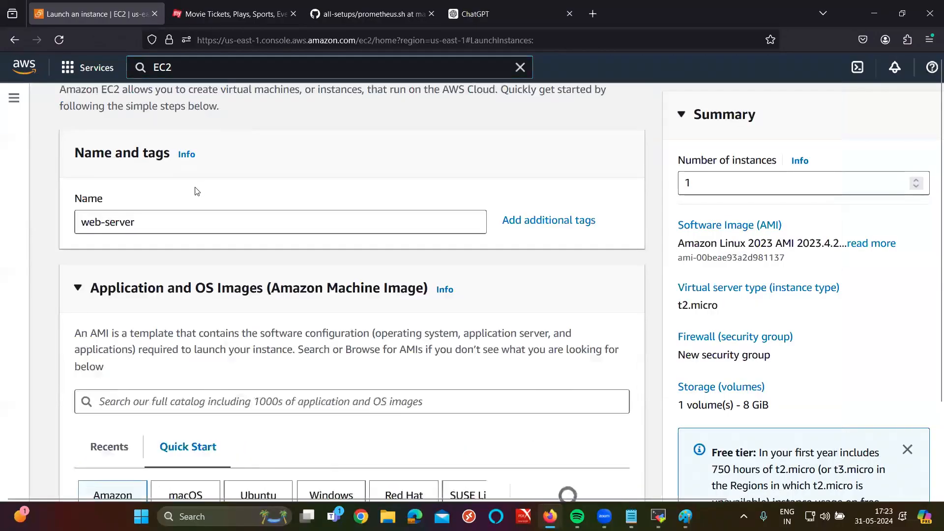
scroll(196, 189, "up", 3)
scroll(197, 224, "down", 3)
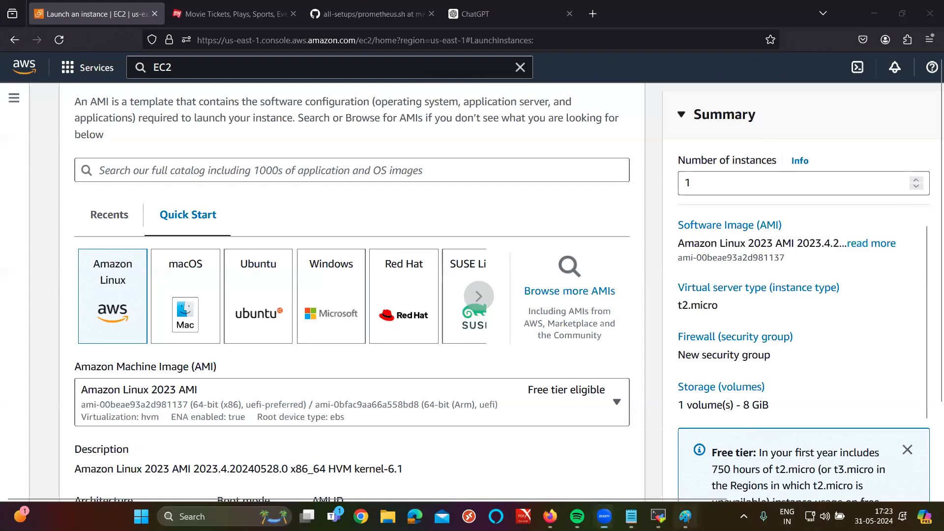
left_click(685, 516)
Step: Sketch red freehand notes on the canvas, then clear them all
scroll(603, 373, "down", 3)
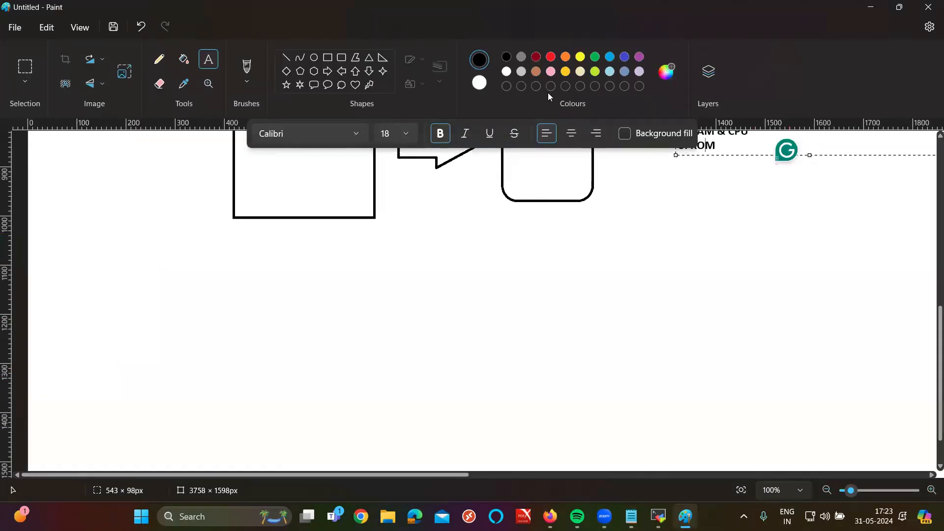
mouse_move(605, 285)
left_mouse_down()
mouse_move(606, 379)
mouse_move(723, 279)
mouse_move(595, 294)
left_mouse_up()
left_click_drag(511, 314, 647, 324)
mouse_move(509, 346)
left_mouse_down()
mouse_move(526, 360)
mouse_move(510, 395)
mouse_move(515, 413)
left_mouse_up()
mouse_move(512, 389)
left_mouse_down()
mouse_move(549, 386)
mouse_move(558, 408)
left_mouse_up()
mouse_move(526, 366)
left_mouse_down()
mouse_move(562, 364)
mouse_move(554, 367)
mouse_move(580, 393)
mouse_move(586, 376)
left_mouse_up()
mouse_move(608, 421)
left_mouse_down()
mouse_move(609, 461)
mouse_move(610, 441)
left_mouse_up()
mouse_move(651, 418)
left_mouse_down()
mouse_move(639, 450)
mouse_move(657, 453)
left_mouse_up()
mouse_move(657, 453)
left_mouse_down()
mouse_move(667, 427)
mouse_move(699, 455)
left_mouse_up()
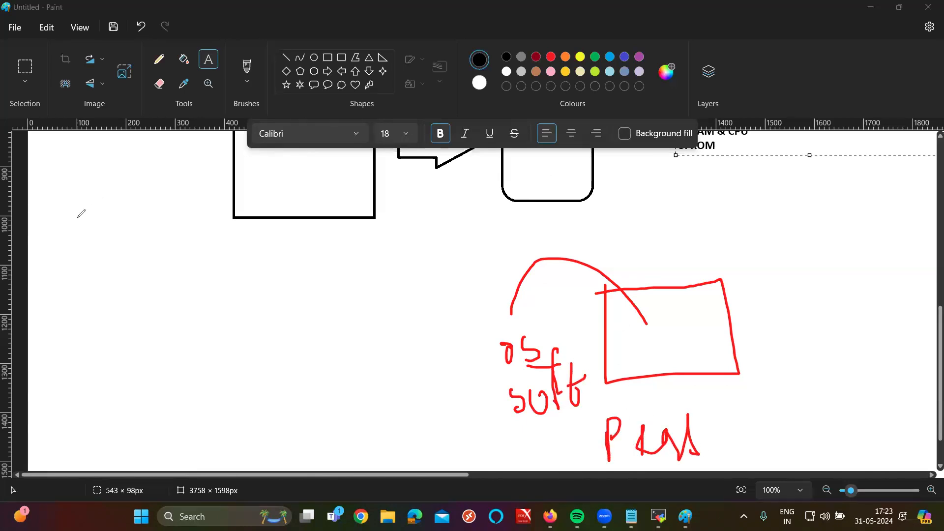
left_click(52, 458)
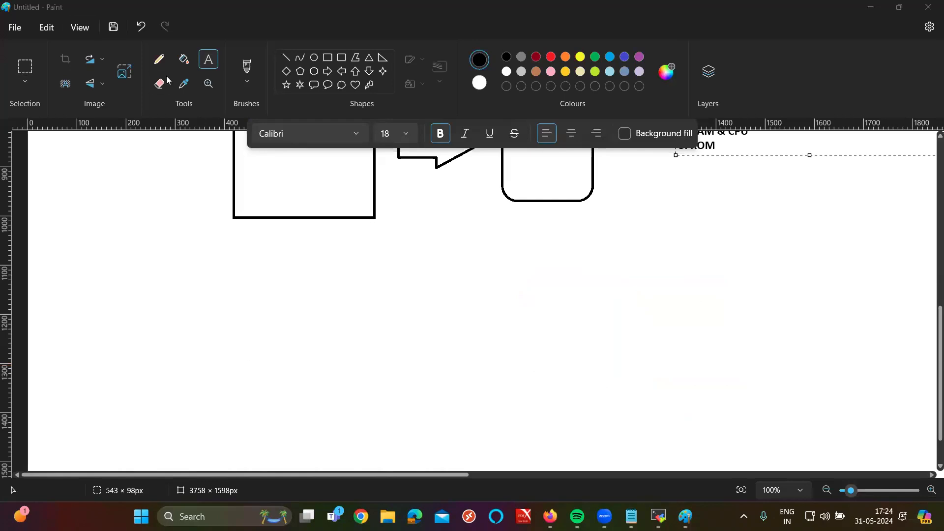
Step: Draw a rounded rectangle below the diagram and start a size-20 text box inside it
left_click(342, 57)
left_click_drag(466, 306, 600, 423)
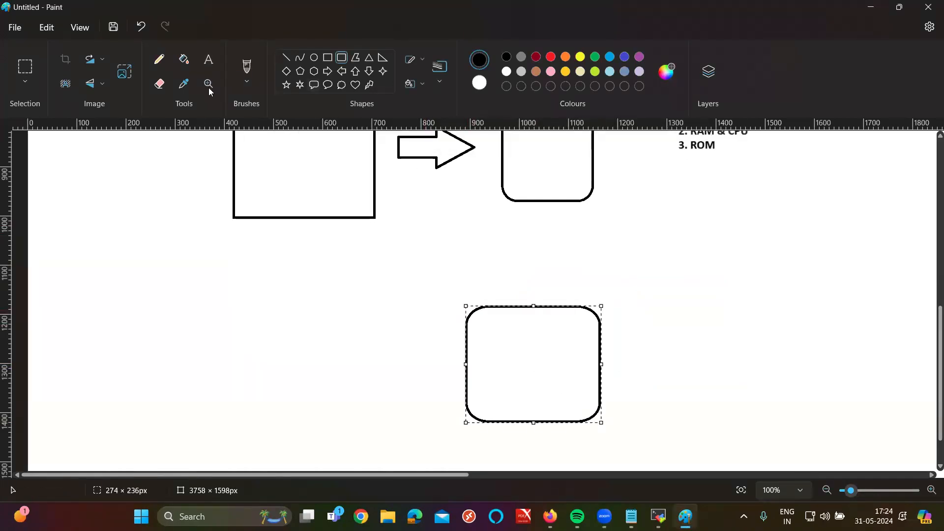
left_click(208, 60)
left_click(388, 133)
left_click(390, 339)
left_click(495, 340)
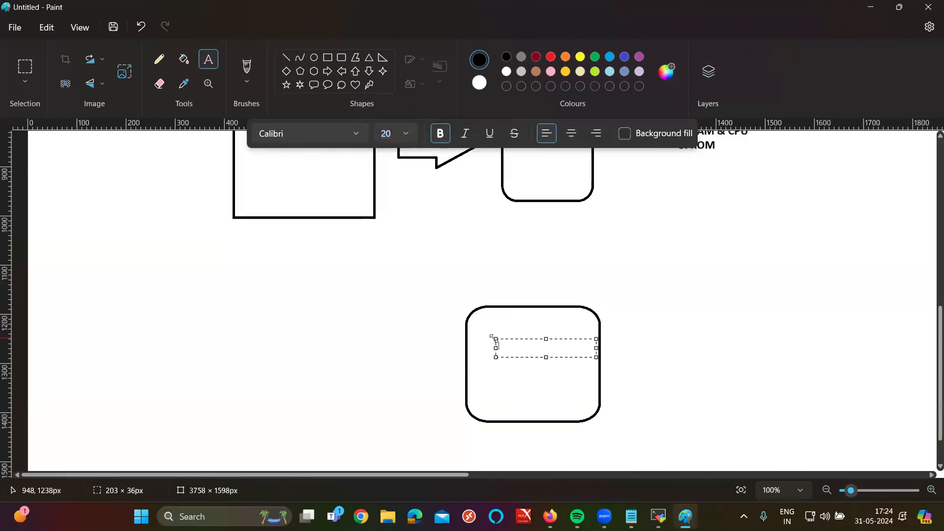
Step: Type OS, SOFTWARE and PACAKAGES on three lines, commit the text, and return to the browser
type("OS")
key("Return")
type("DO")
key("BackSpace")
key("BackSpace")
type("S")
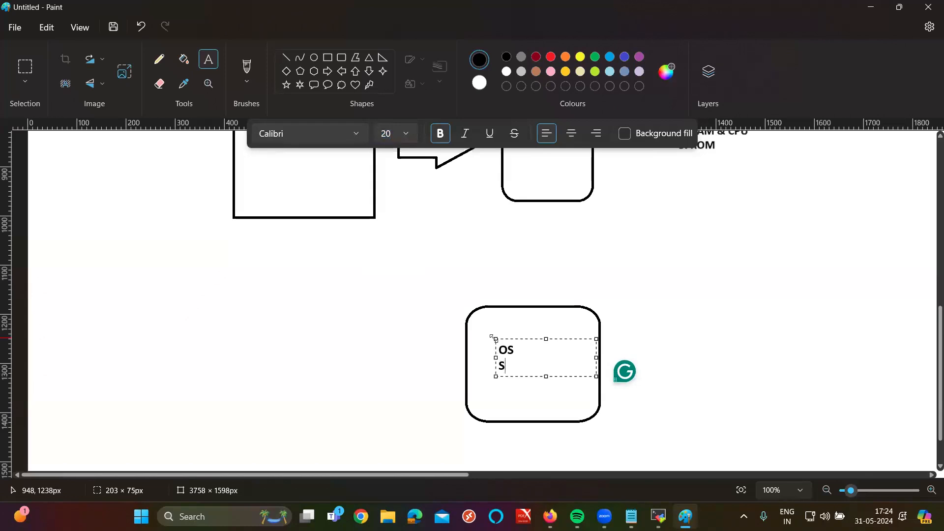
type("OFTWARE")
key("Return")
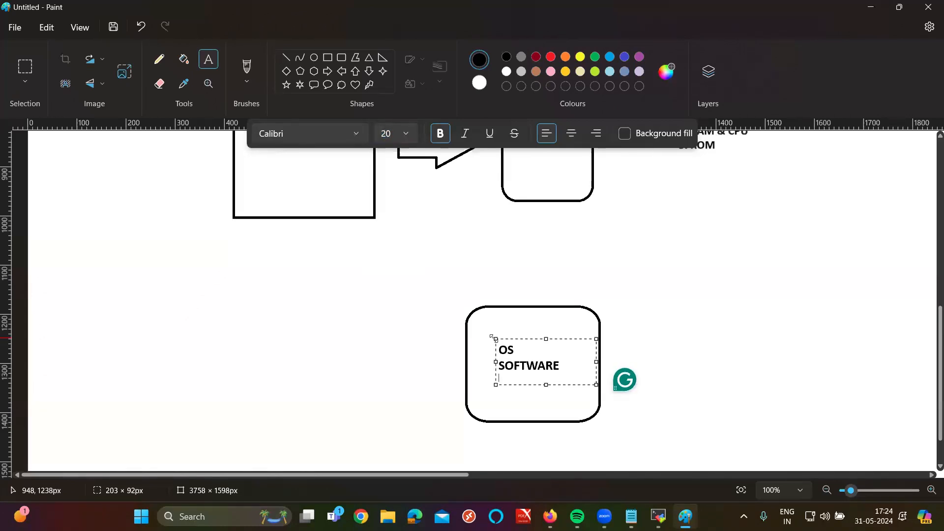
type("PACAKAGES")
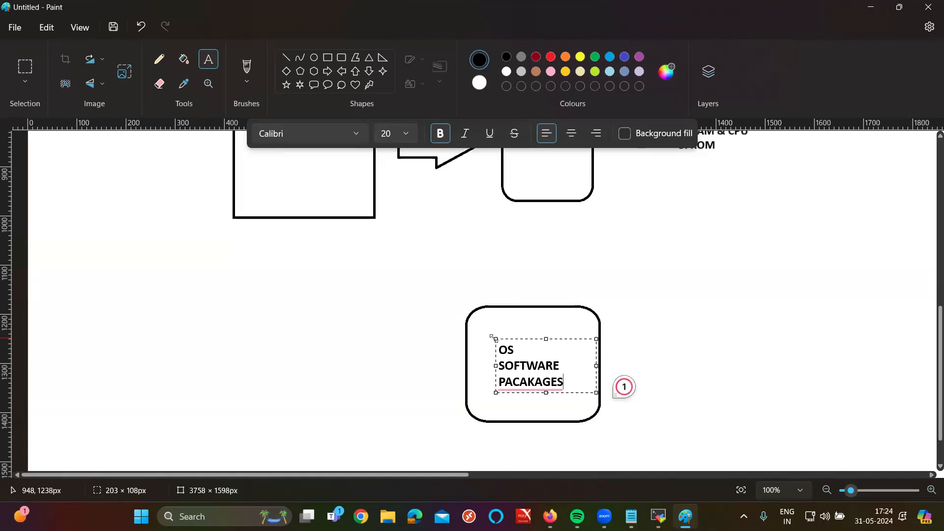
left_click(610, 286)
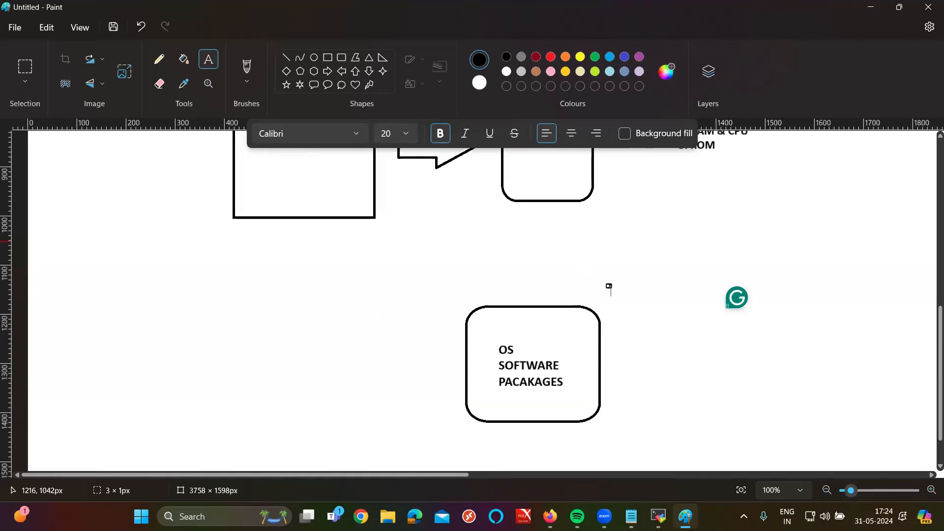
left_click(551, 517)
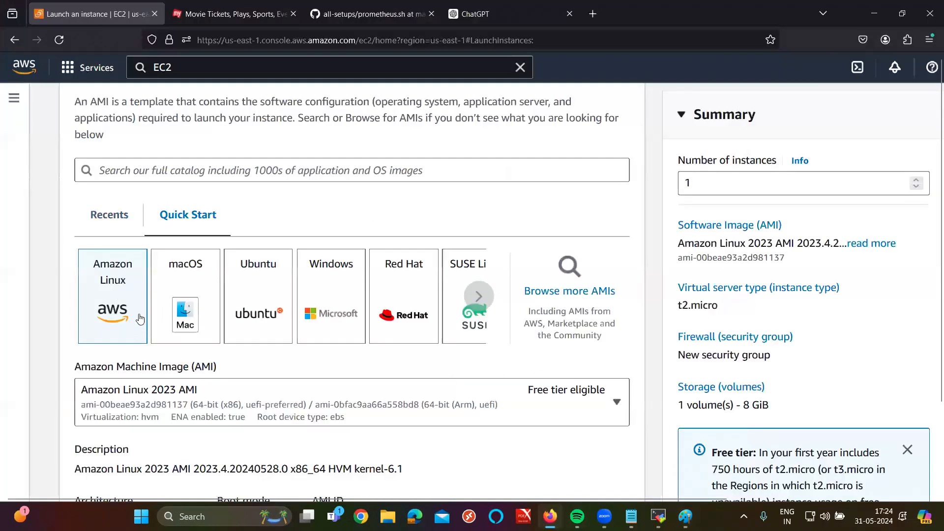
Step: After trying Ubuntu and Windows, confirm Red Hat Enterprise Linux 9 as the AMI; select AMAZON MACHINE IMAGE in Notepad
left_click(264, 293)
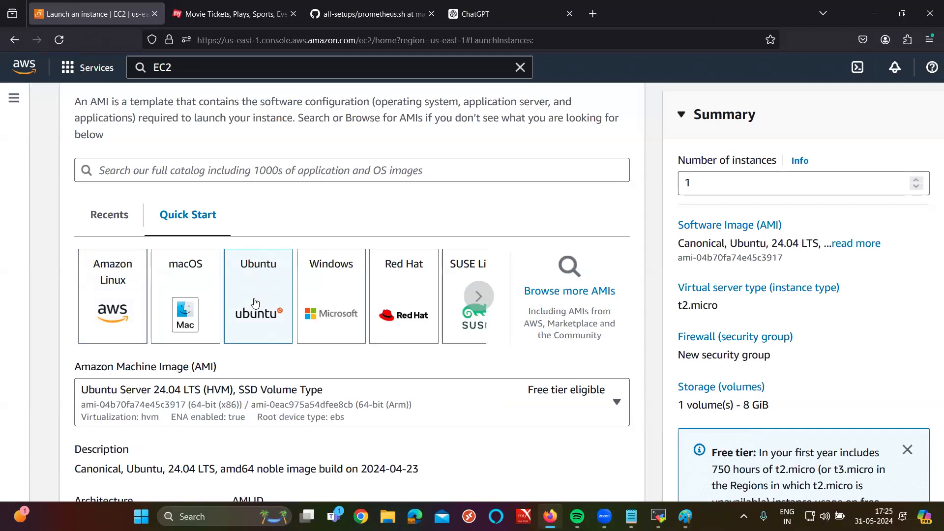
left_click(356, 310)
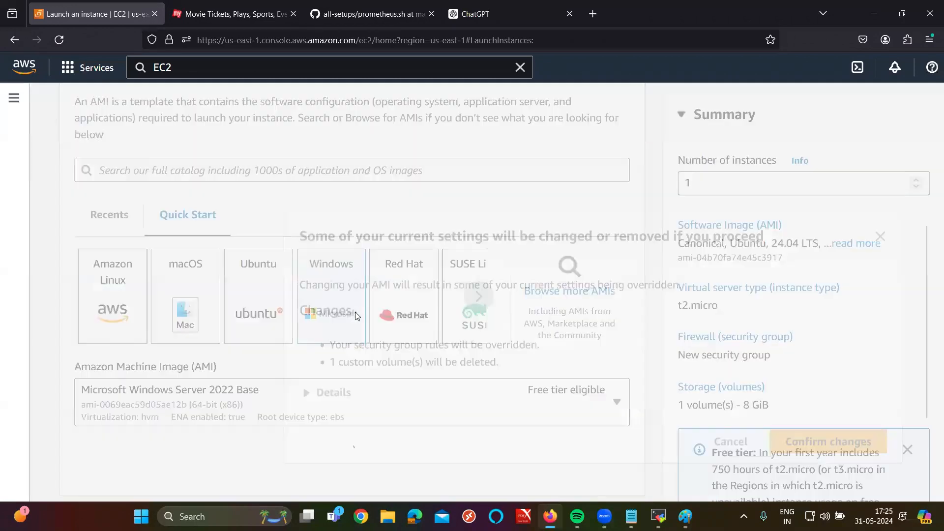
left_click(880, 232)
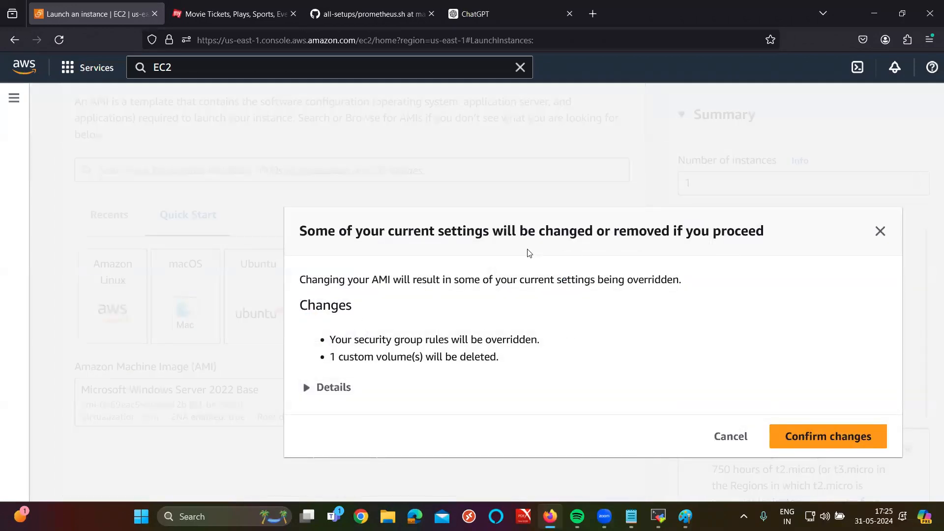
scroll(568, 285, "down", 2)
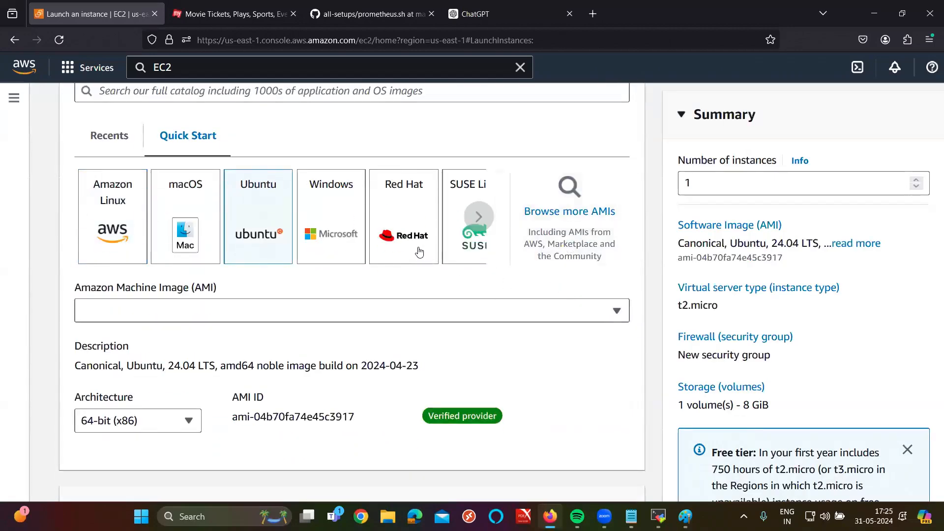
left_click(418, 249)
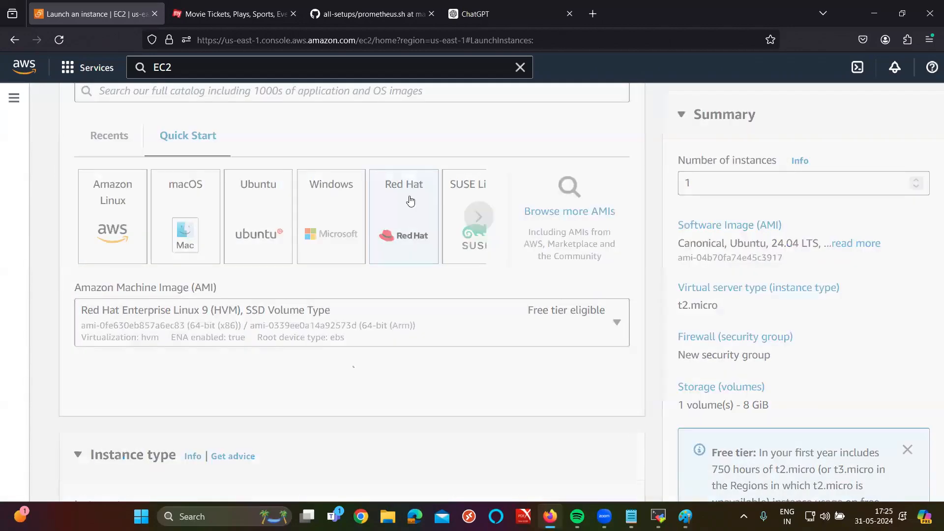
left_click(811, 442)
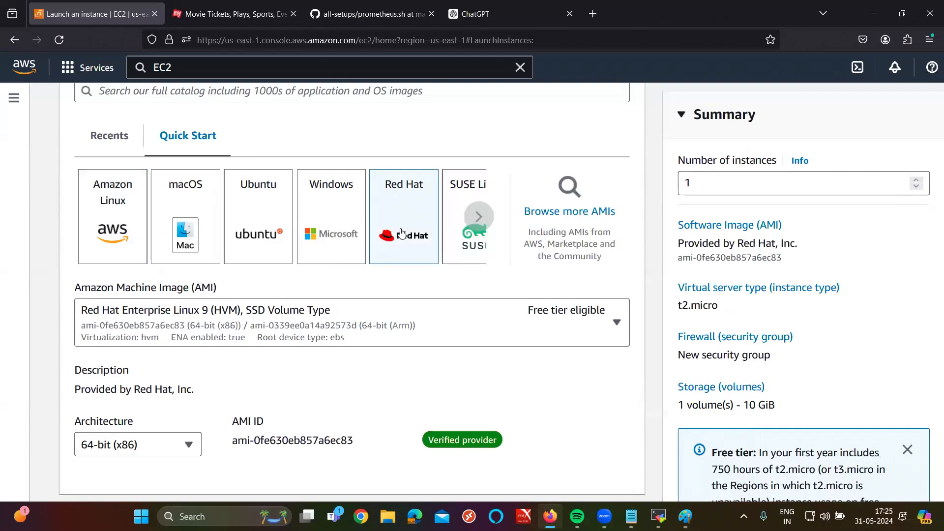
left_click(631, 516)
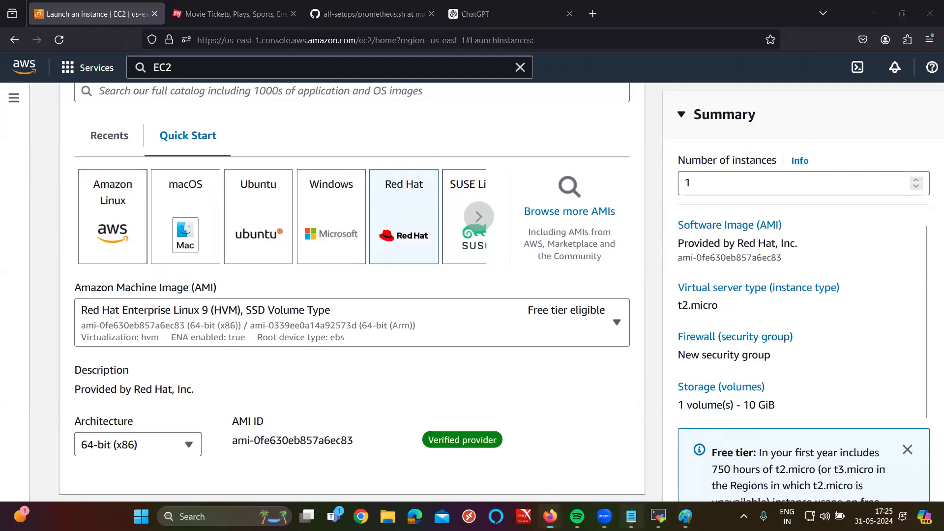
left_click_drag(134, 410, 417, 414)
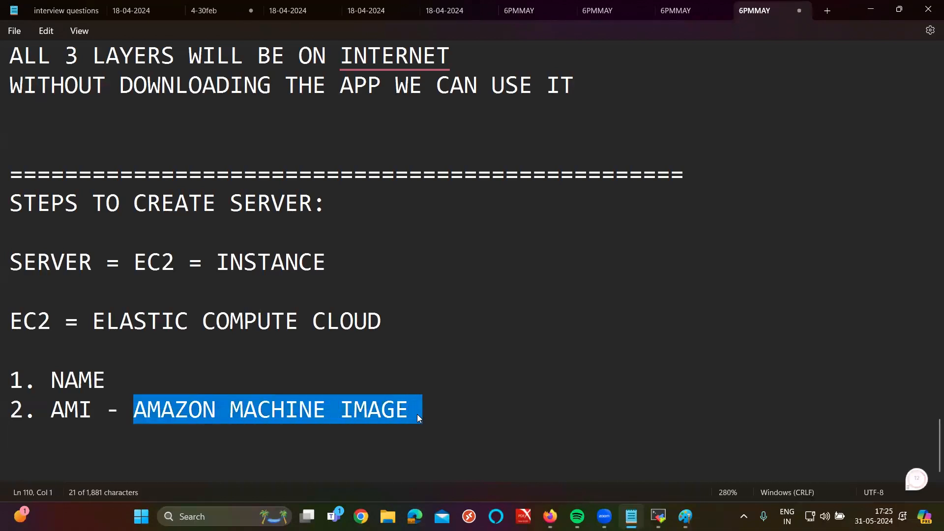
Step: Append ': OS, SOFTWARES & PACKAGE' after AMAZON MACHINE IMAGE on step 2
left_click(464, 421)
type(": ")
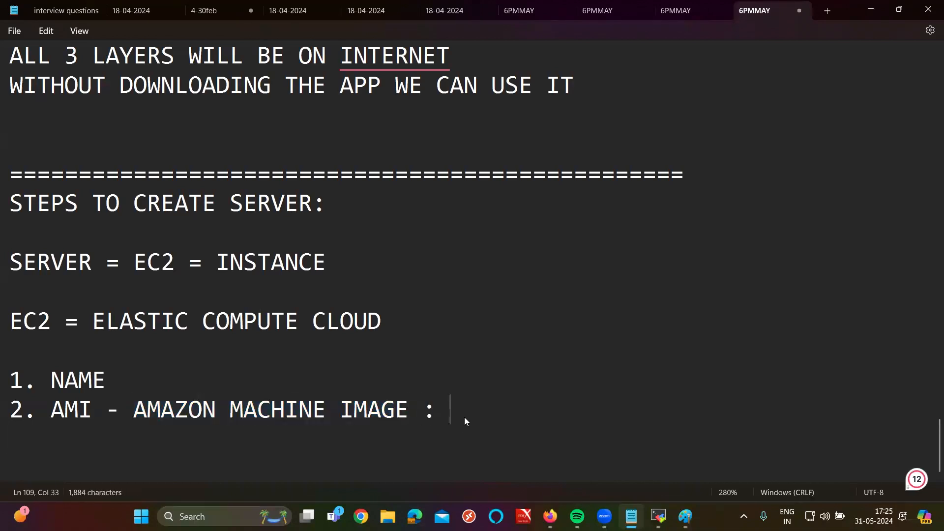
type("OS, SOFTWARES")
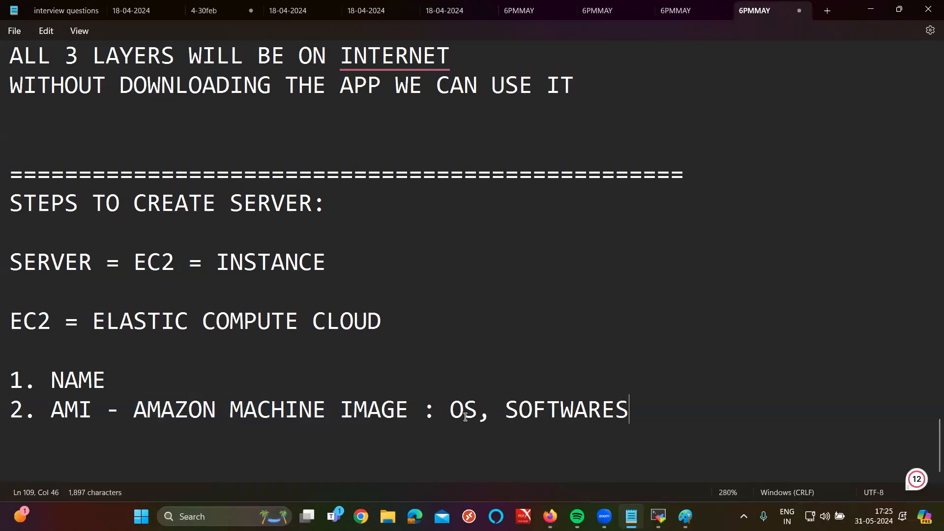
type(" & PACKAGE")
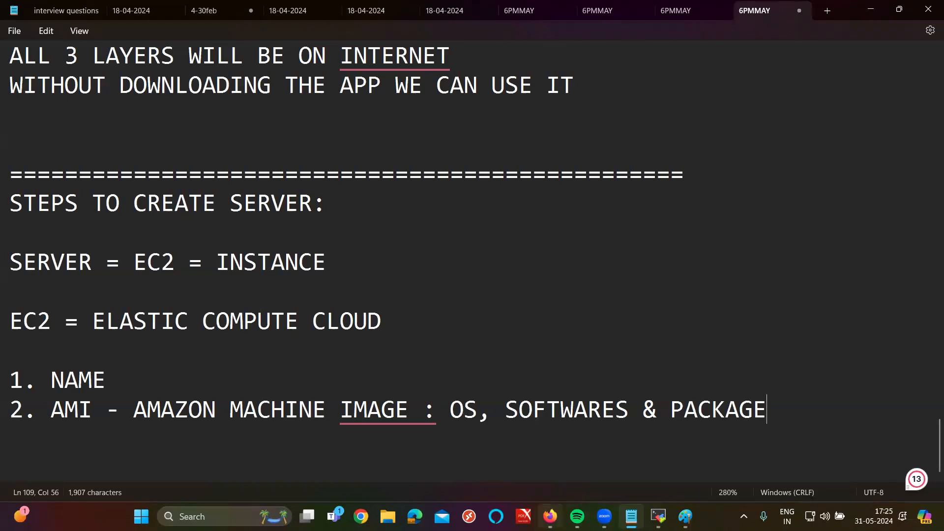
Step: Confirm Amazon Linux as the AMI, scroll down to Instance type, and bring the notes forward
left_click(550, 516)
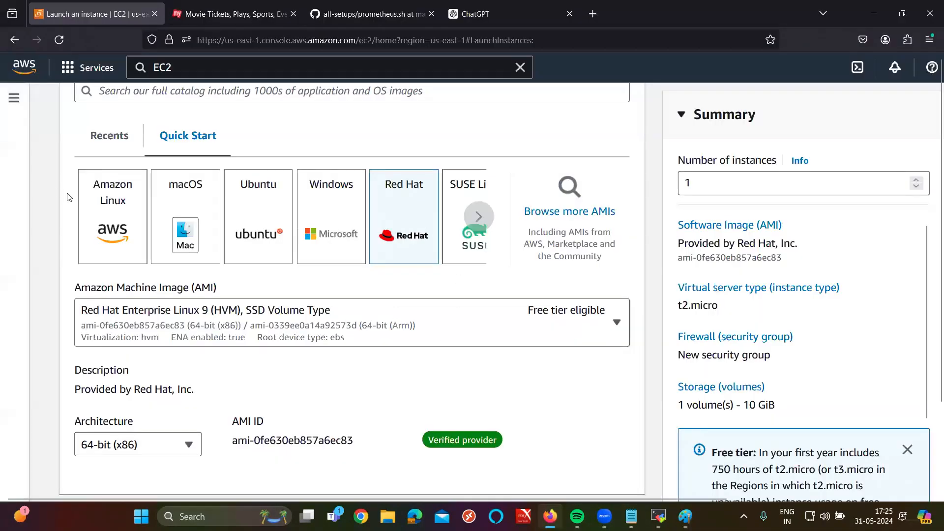
left_click(111, 239)
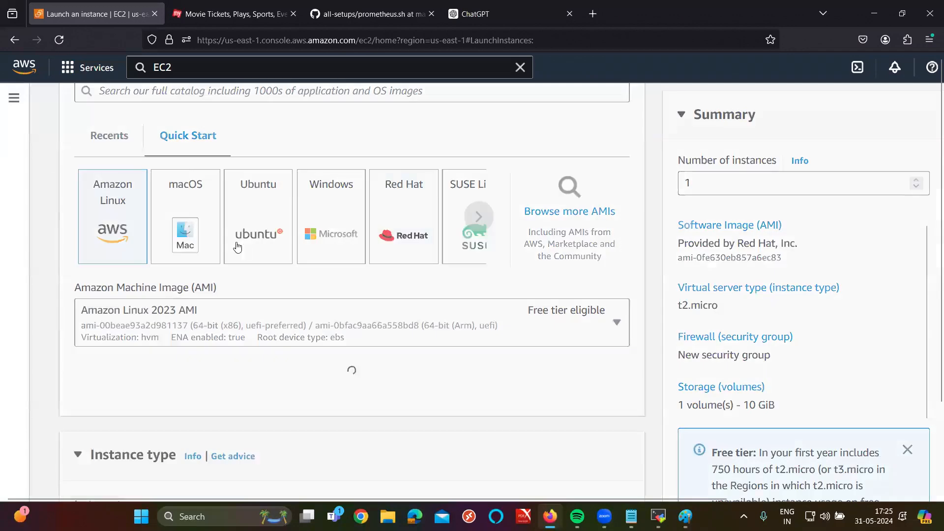
left_click(503, 204)
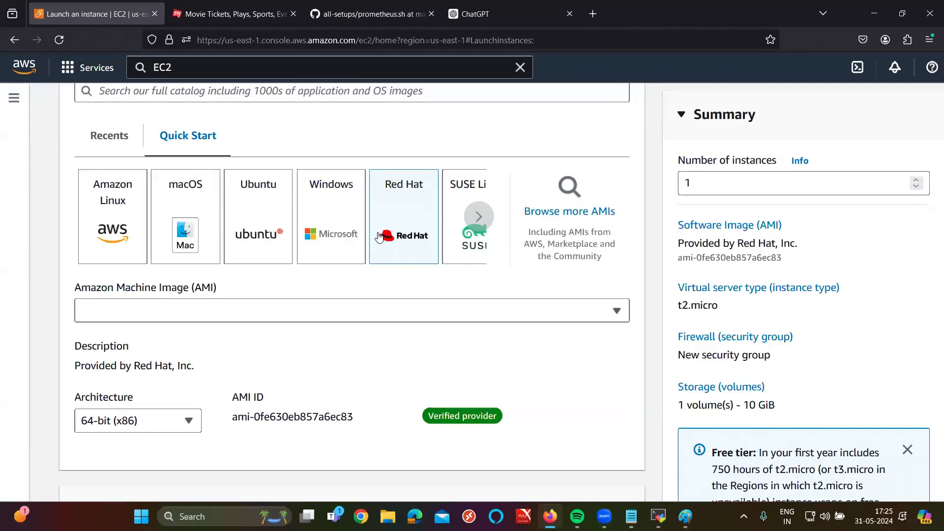
scroll(286, 176, "down", 2)
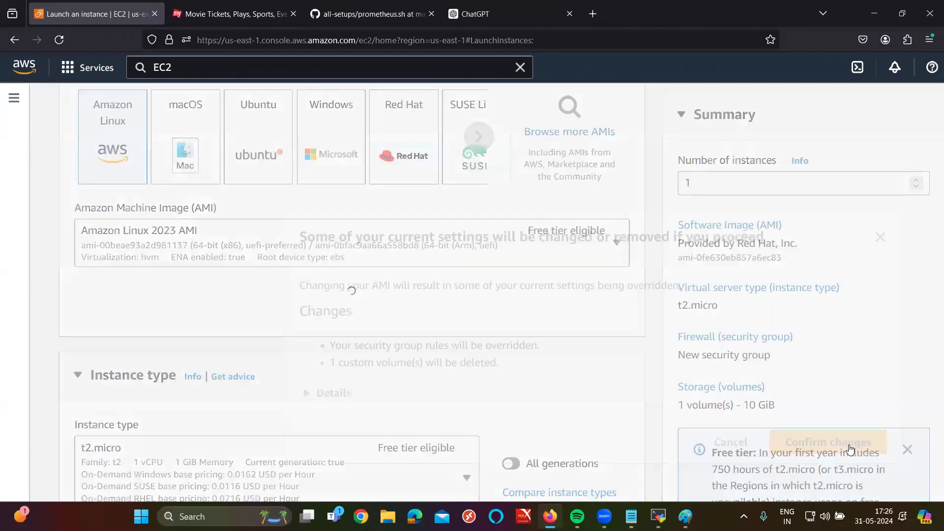
left_click(816, 426)
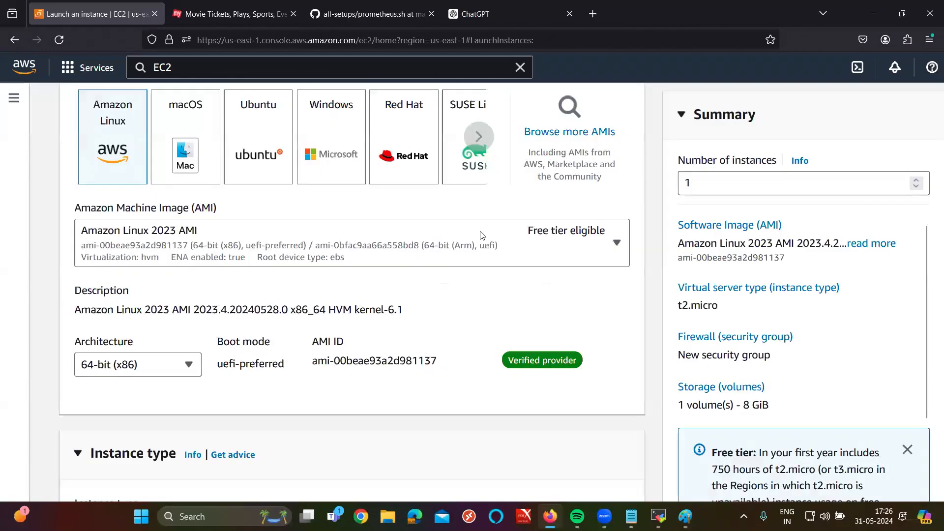
scroll(314, 207, "down", 2)
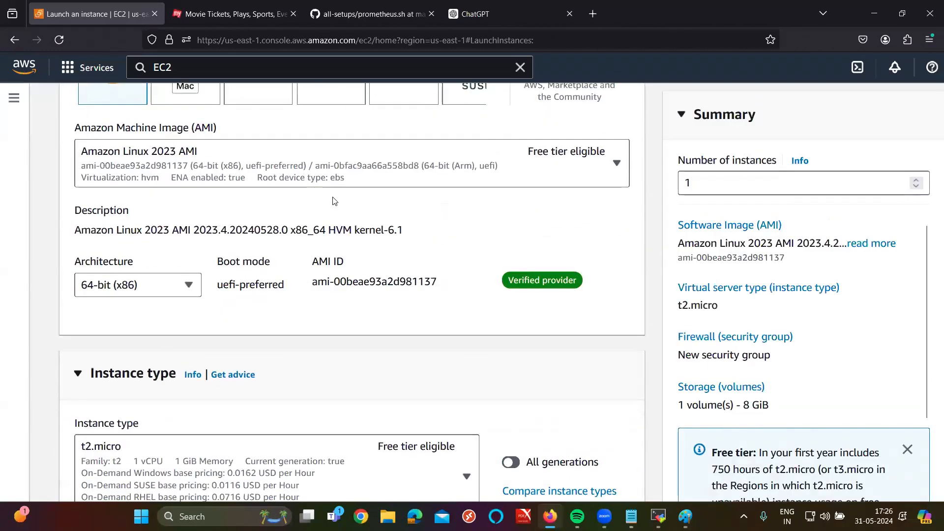
scroll(332, 204, "down", 3)
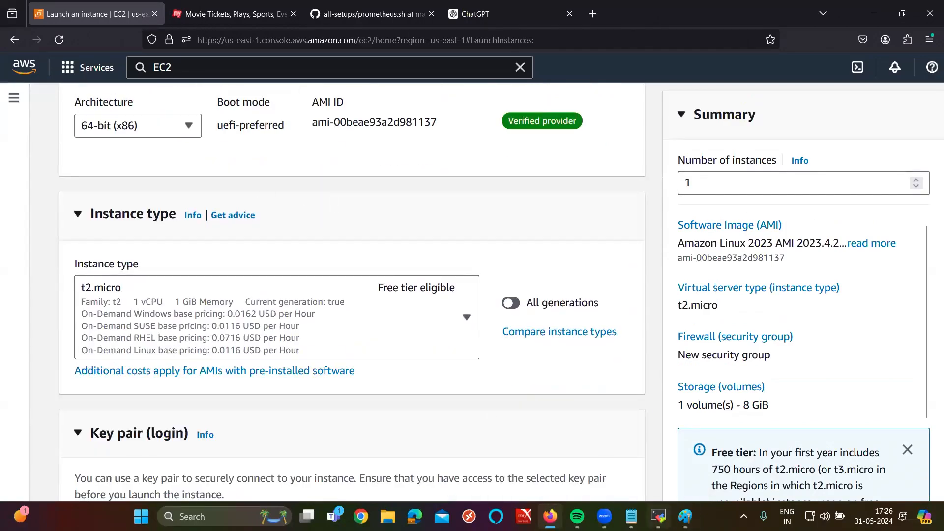
left_click(632, 516)
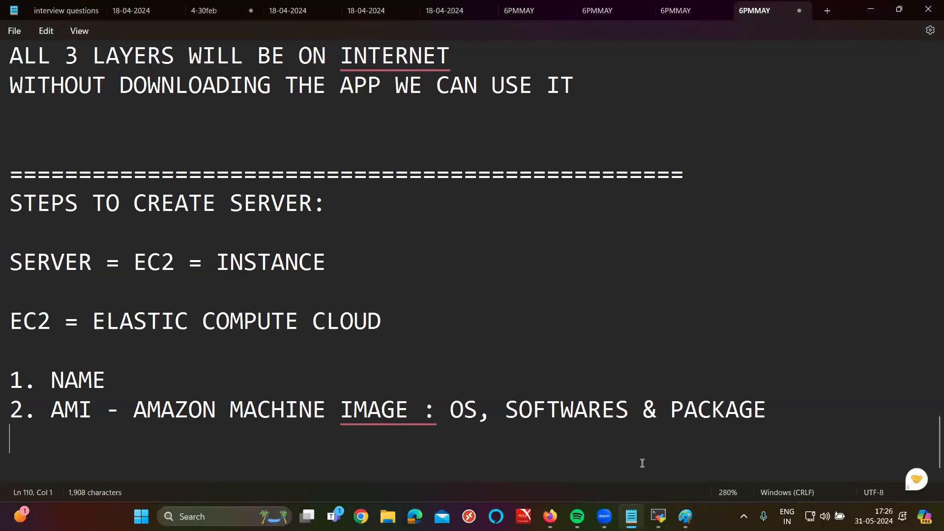
Step: Add the line '3. INSTANCE TYPE = CPU & RAM', fixing the CPY typo, and highlight CPU and RAM
key("Return")
type("3. INS")
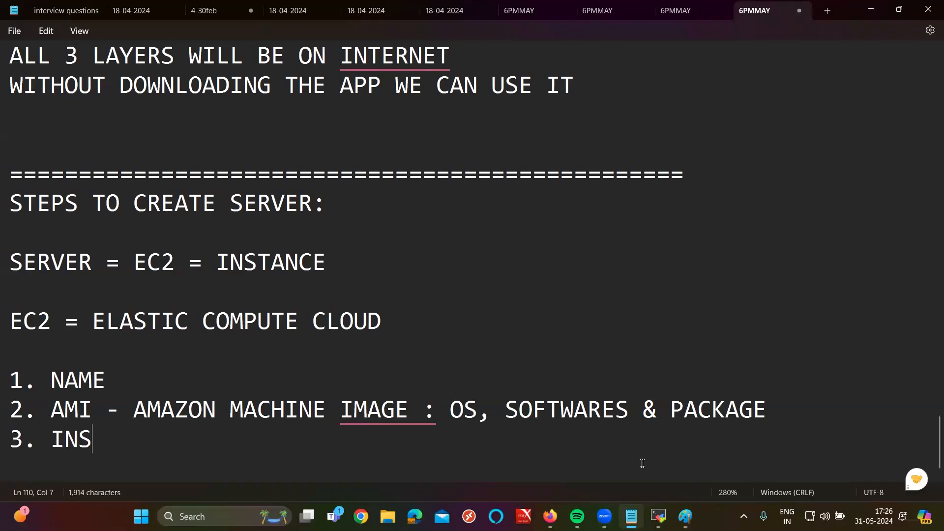
type("TANCE TYPE = ")
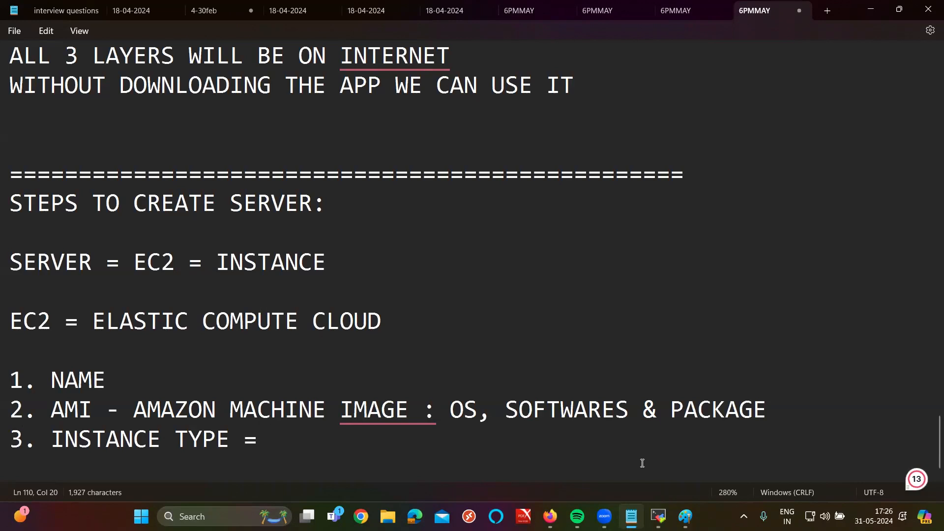
type("CPY")
key("BackSpace")
type("U & RAM")
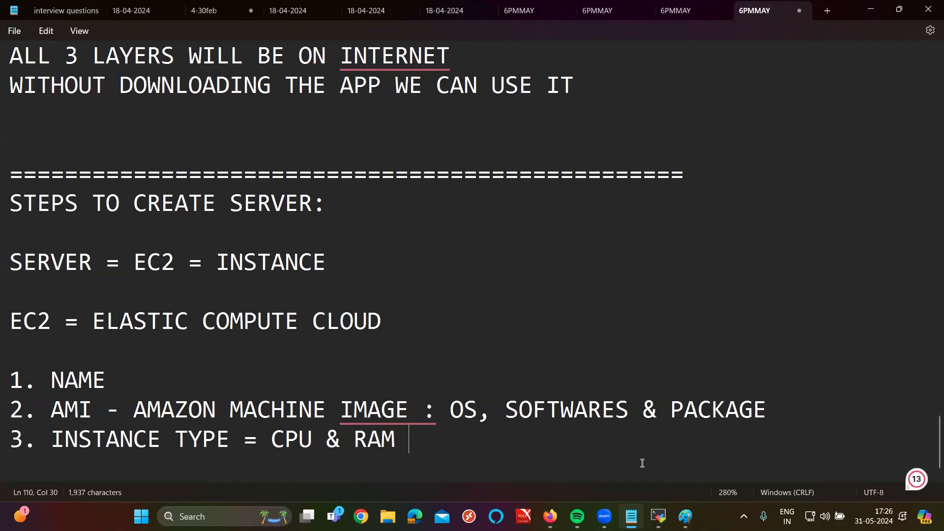
double_click(293, 437)
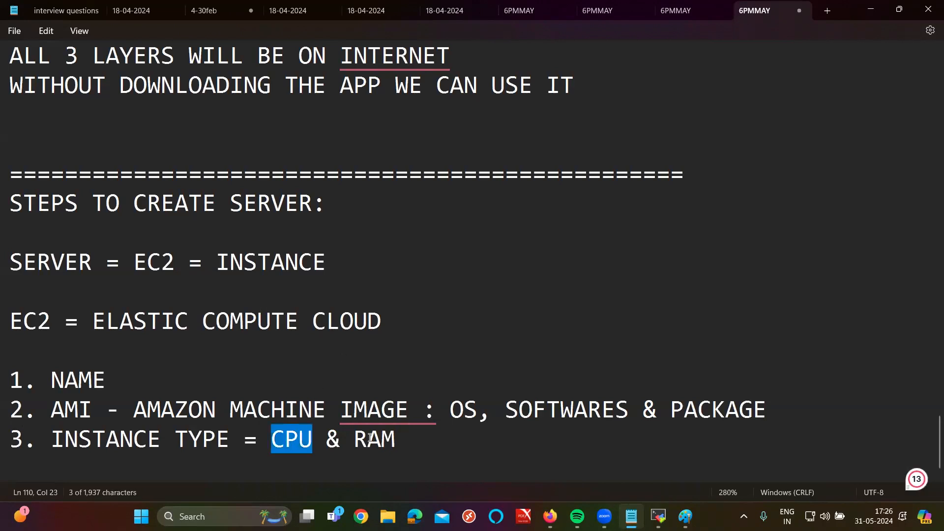
triple_click(370, 438)
left_click(370, 439)
double_click(372, 439)
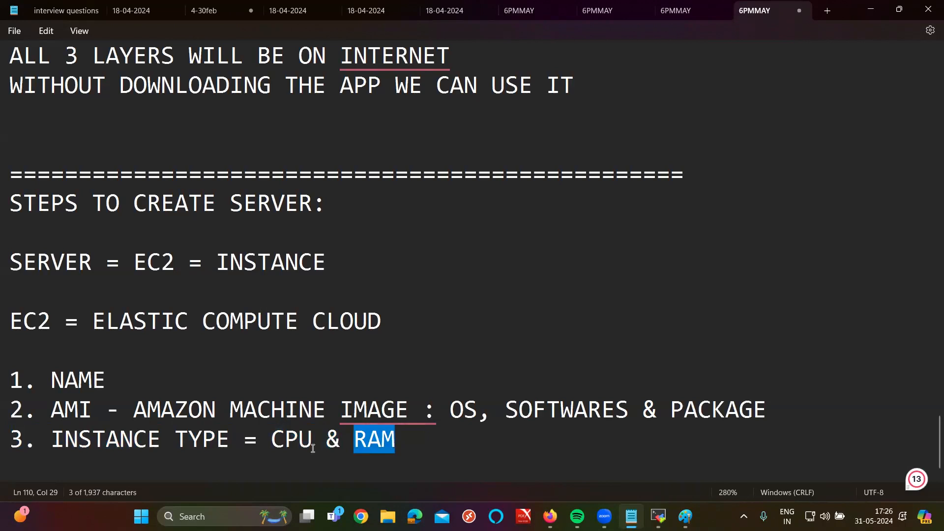
left_click(287, 440)
left_click(367, 440)
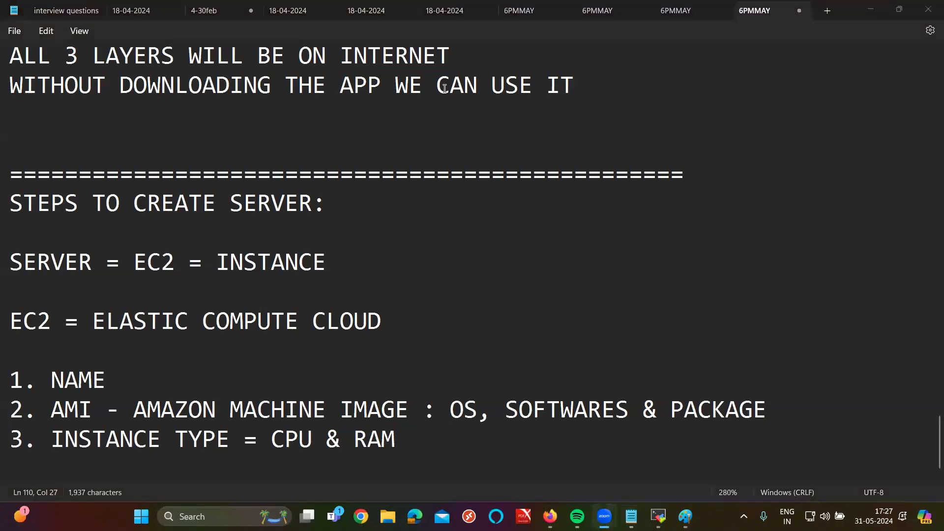
Step: Add 'T2.MICRO = 1 CPU & 1 RAM' on a new line under step 3, then return to the EC2 page
left_click(356, 348)
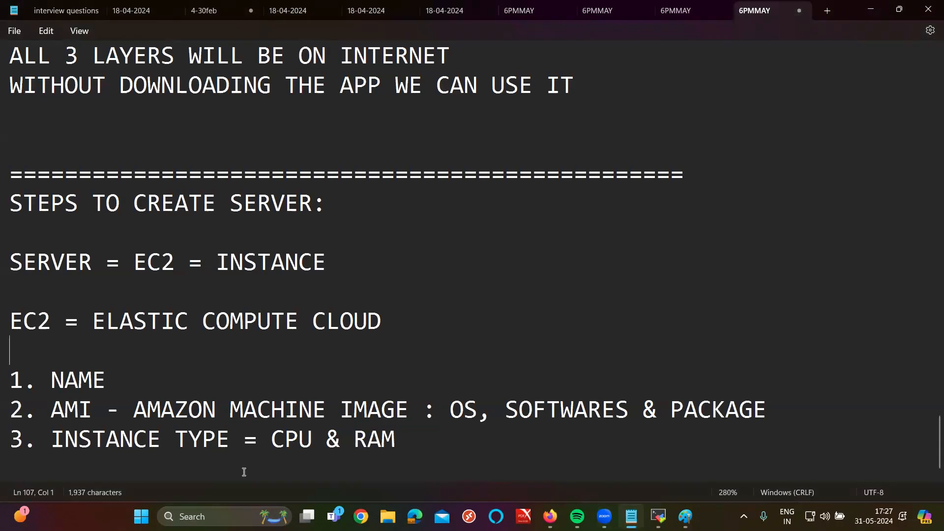
double_click(290, 439)
left_click(393, 434)
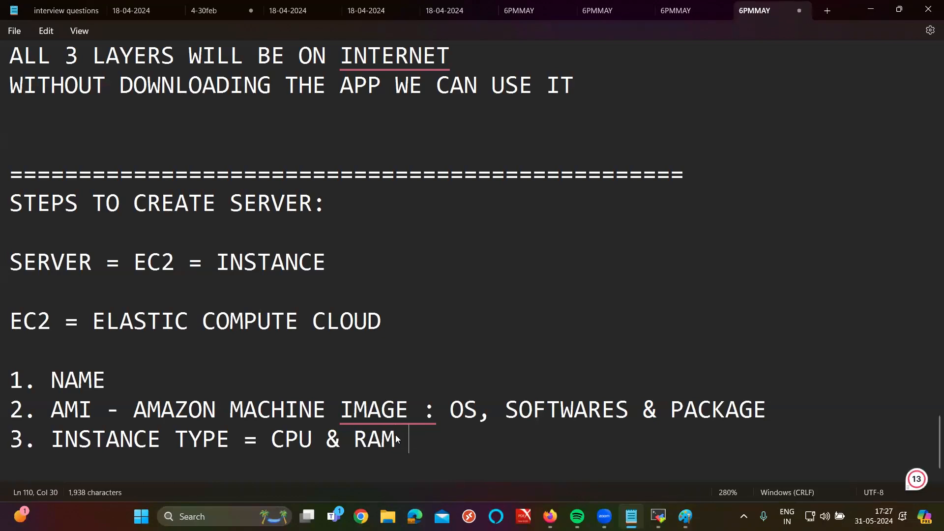
key("Return")
type("T2.MICRO ")
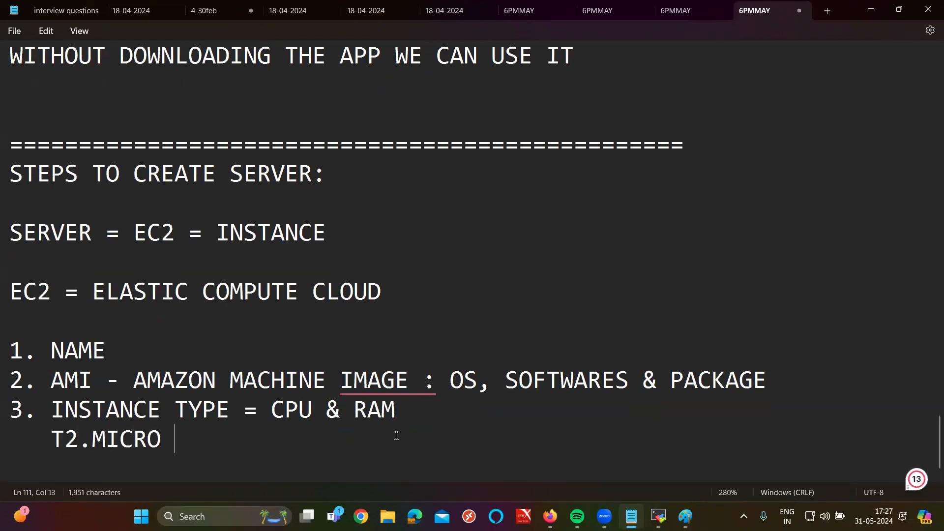
type("= 1 CPU & 1 RAM")
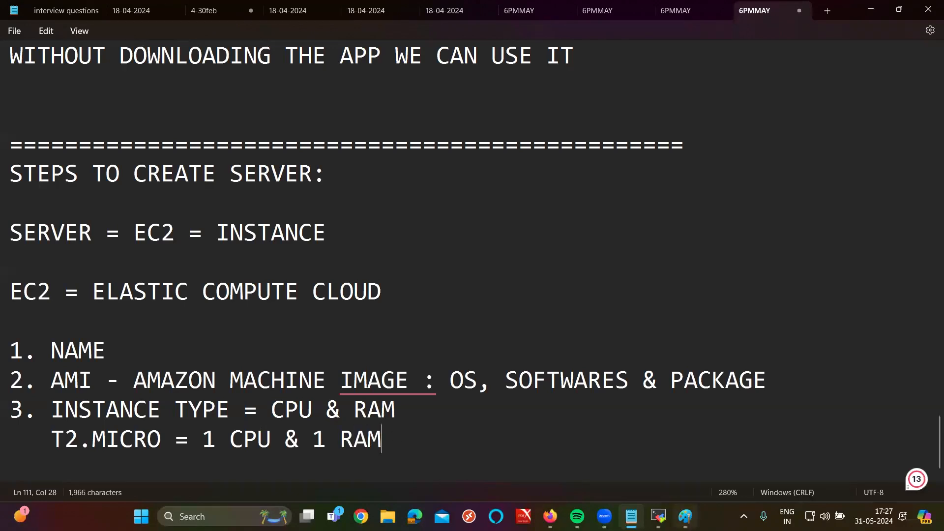
left_click(550, 516)
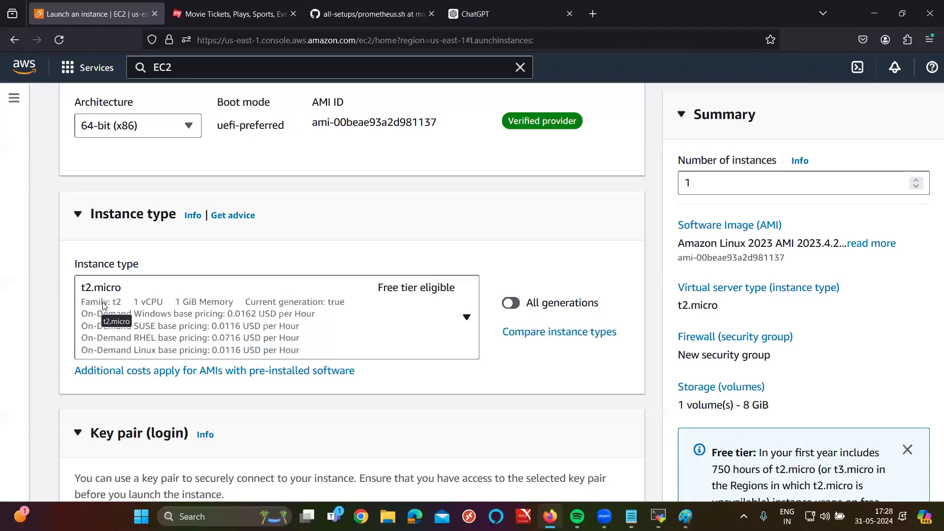
Step: Zoom in on the Instance type box showing t2.micro, then reset the page zoom
scroll(170, 325, "up", 5, "ctrl")
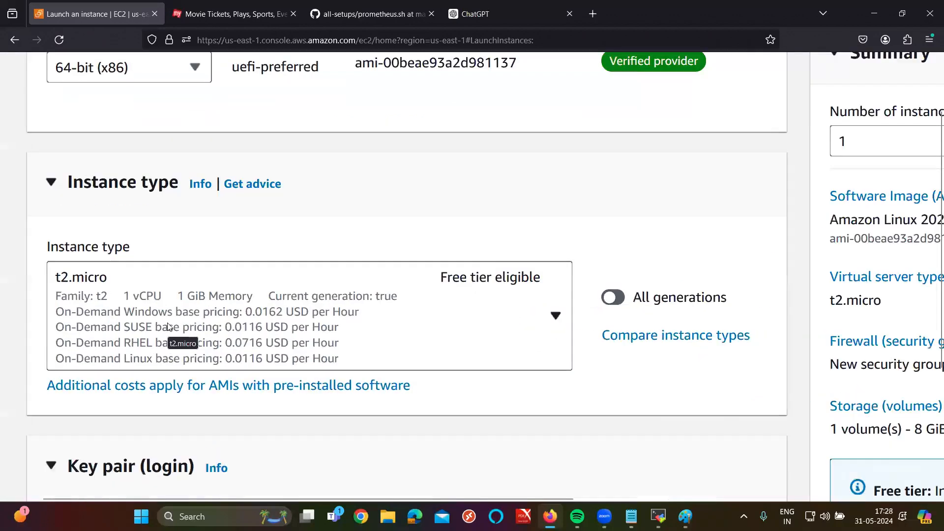
scroll(225, 279, "up", 2, "ctrl")
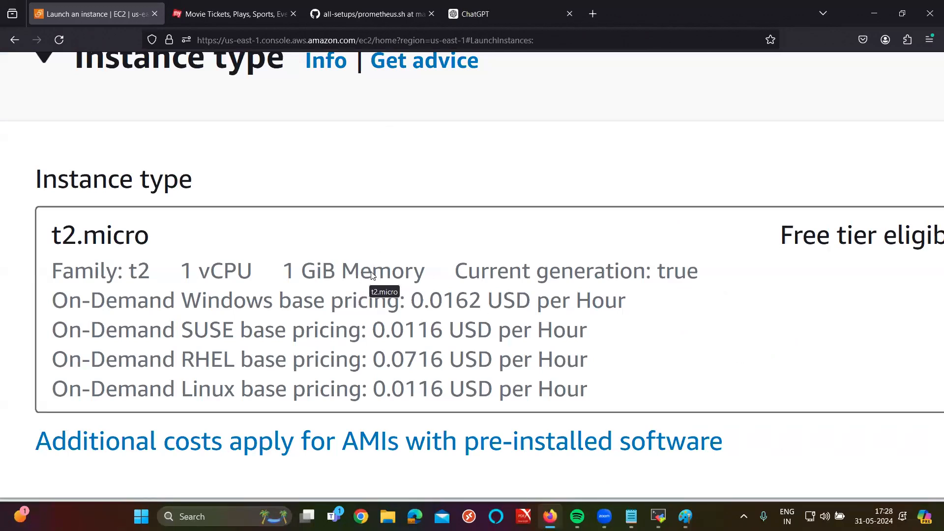
scroll(372, 275, "down", 3, "ctrl")
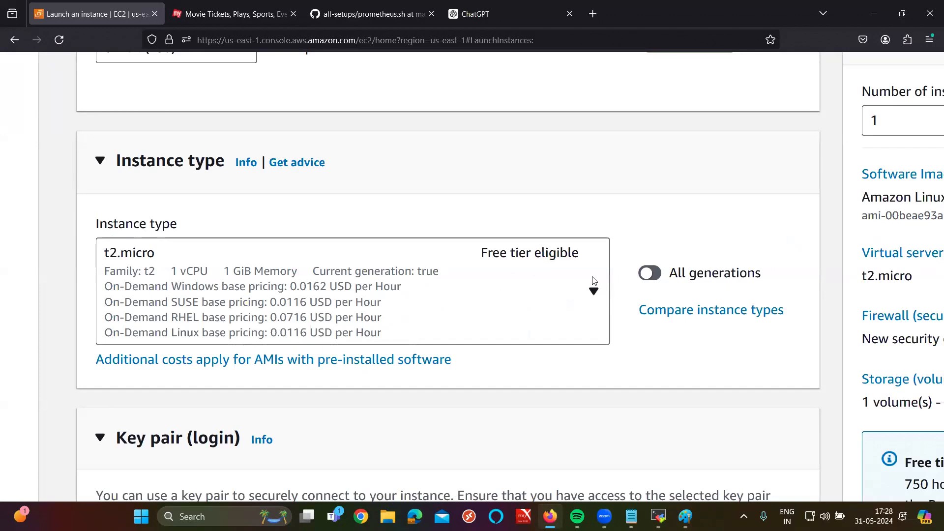
key("ctrl+minus")
key("ctrl+minus")
key("ctrl+minus")
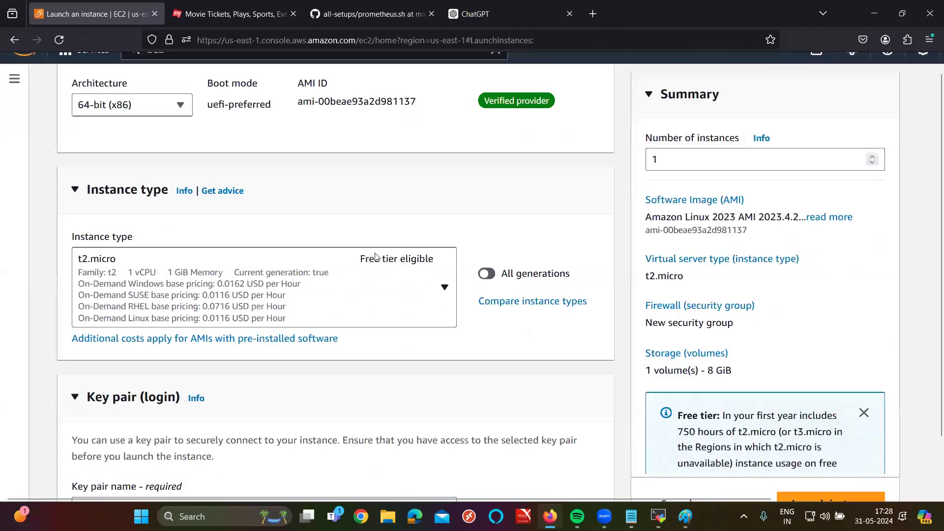
key("ctrl+minus")
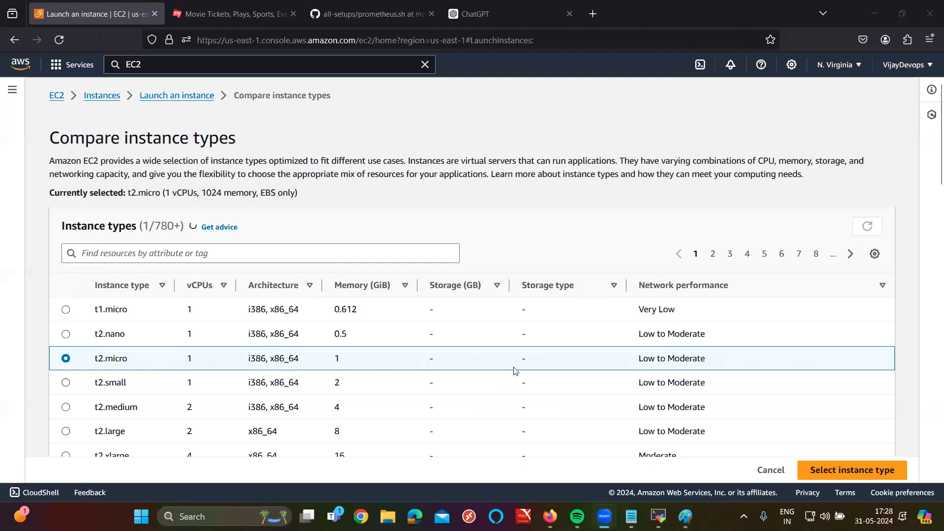
Step: Scroll the comparison list to c5.metal and select its specs and instance name
scroll(517, 376, "down", 4)
scroll(517, 377, "down", 5)
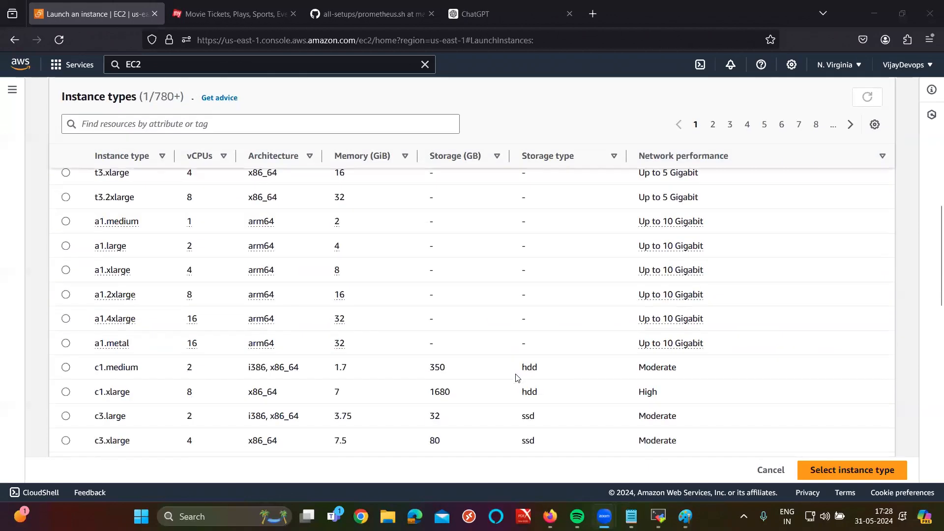
scroll(248, 380, "down", 10)
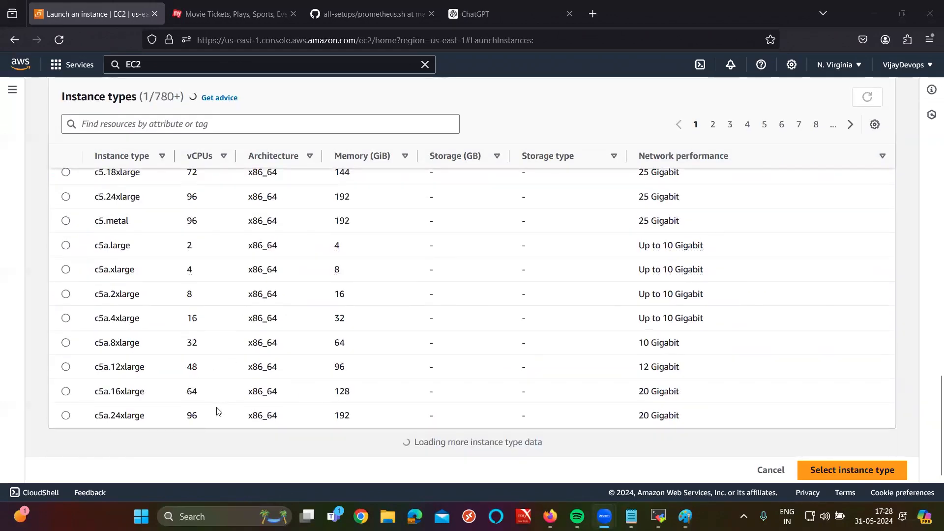
scroll(388, 364, "up", 2)
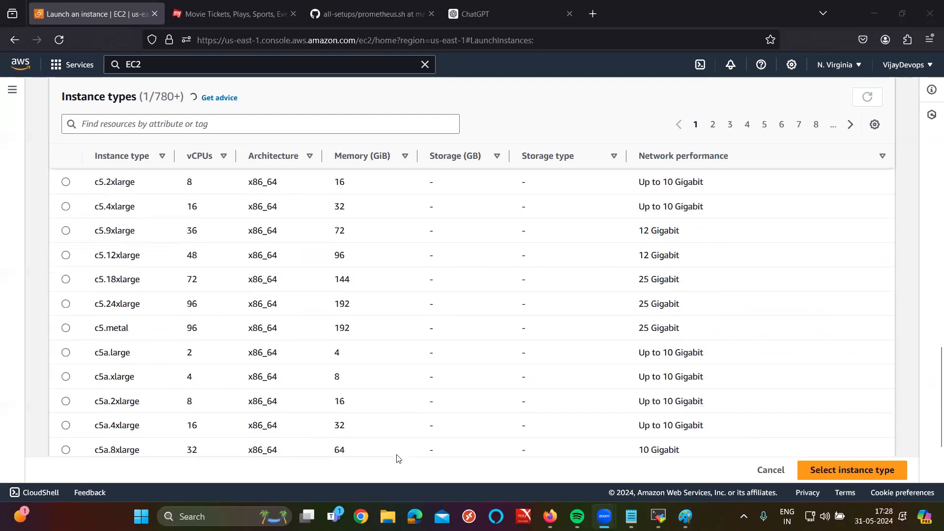
double_click(214, 353)
left_click_drag(213, 353, 355, 344)
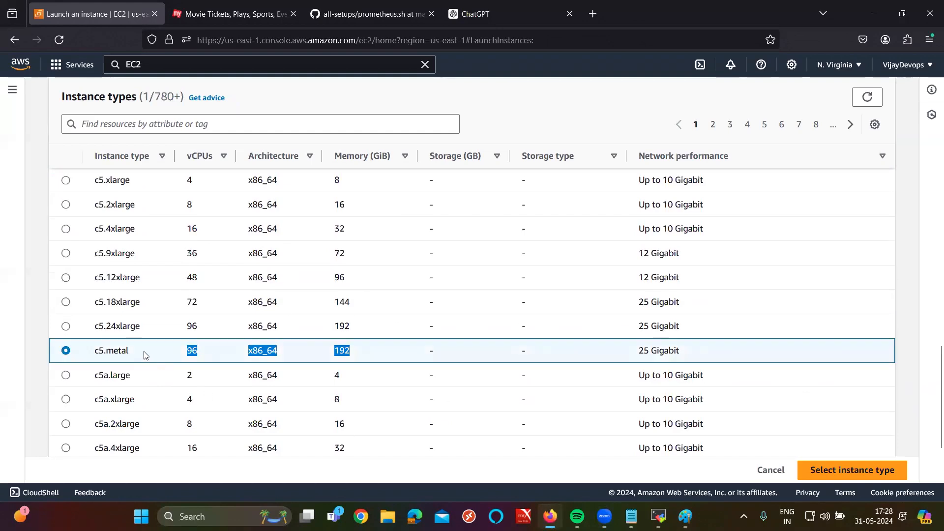
left_click_drag(143, 354, 80, 363)
key("ctrl+c")
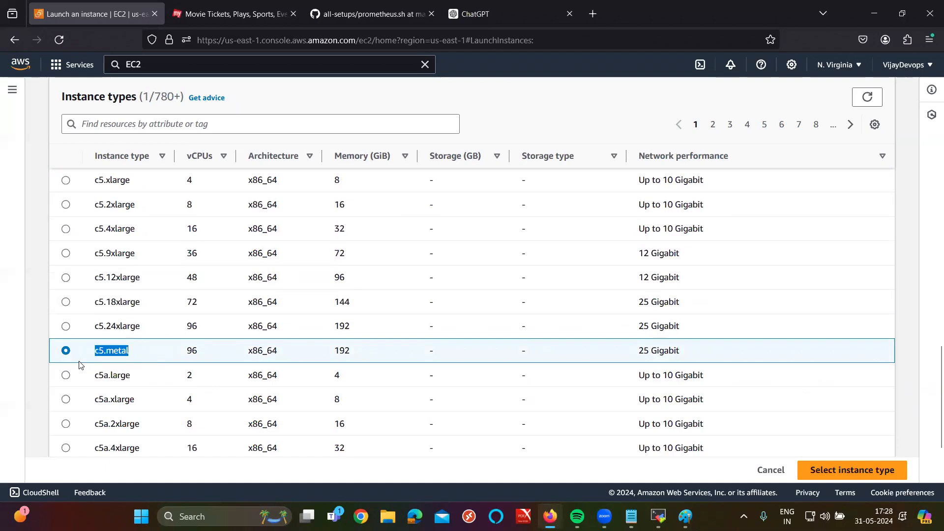
left_click(464, 15)
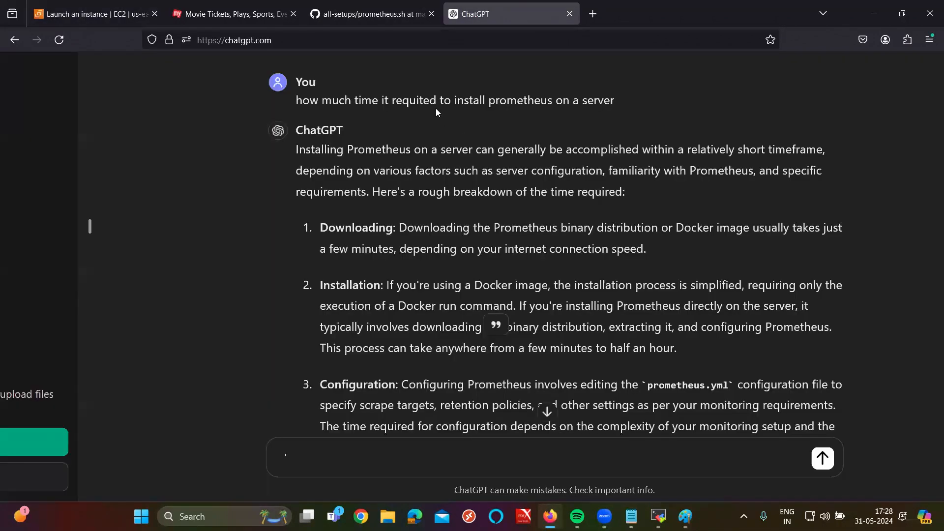
Step: Search the web for c5.metal pricing and open the EC2 On-Demand Pricing page
key("ctrl+n")
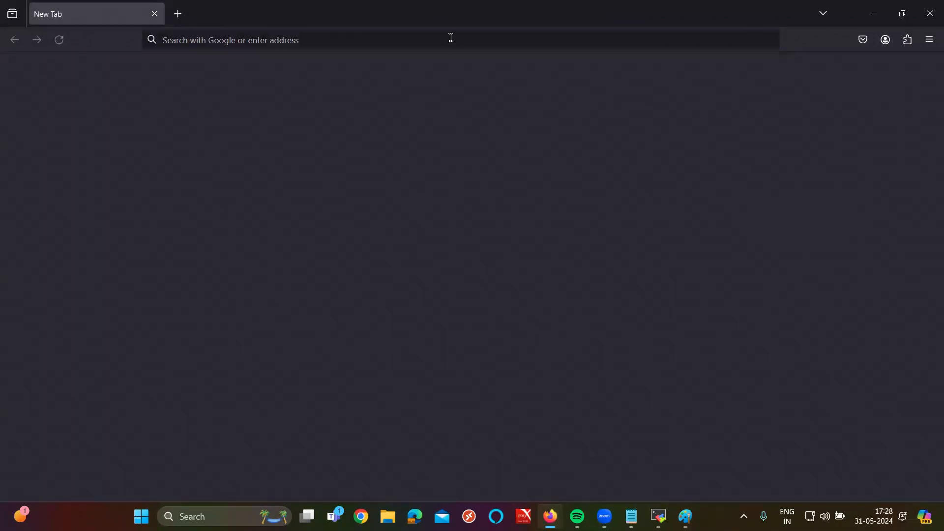
key("ctrl+w")
left_click(452, 13)
key("ctrl+v")
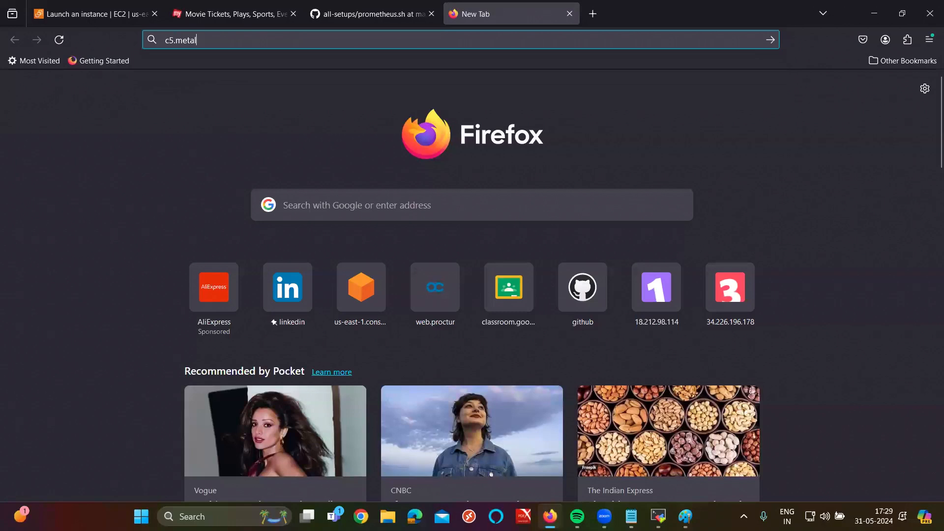
type("PR")
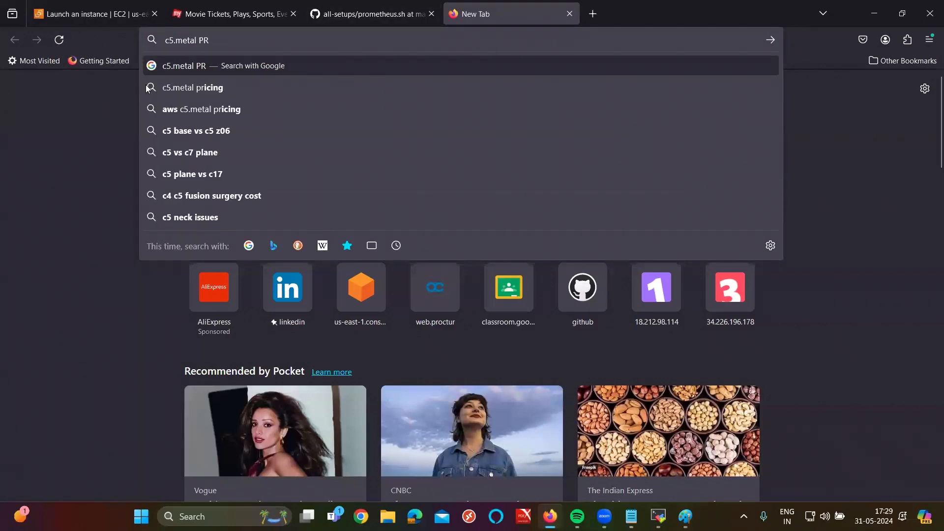
left_click(222, 91)
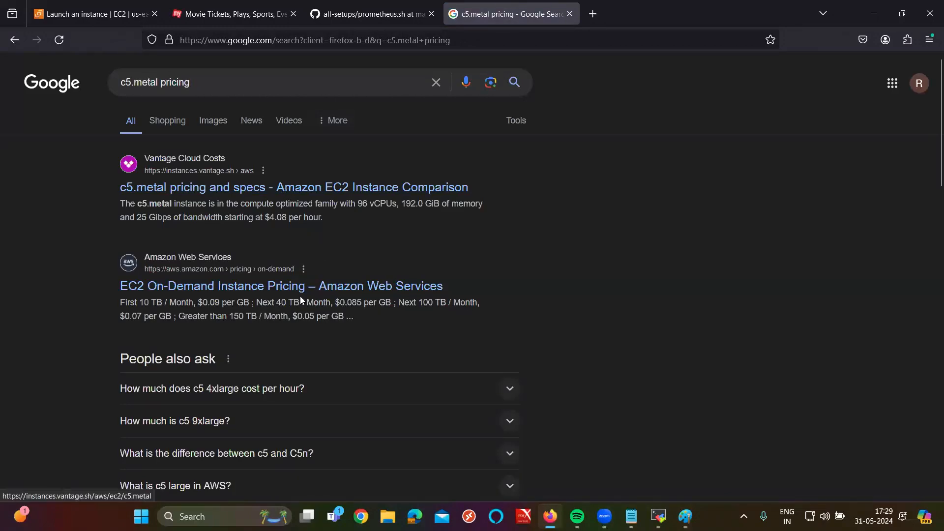
left_click(287, 293)
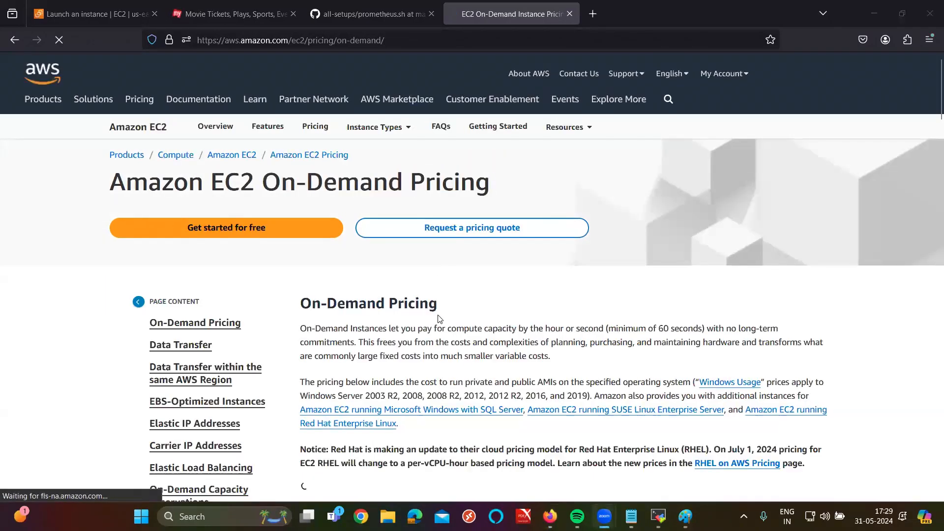
Step: Filter the pricing table's instance type to Memory Optimized
scroll(441, 316, "down", 1)
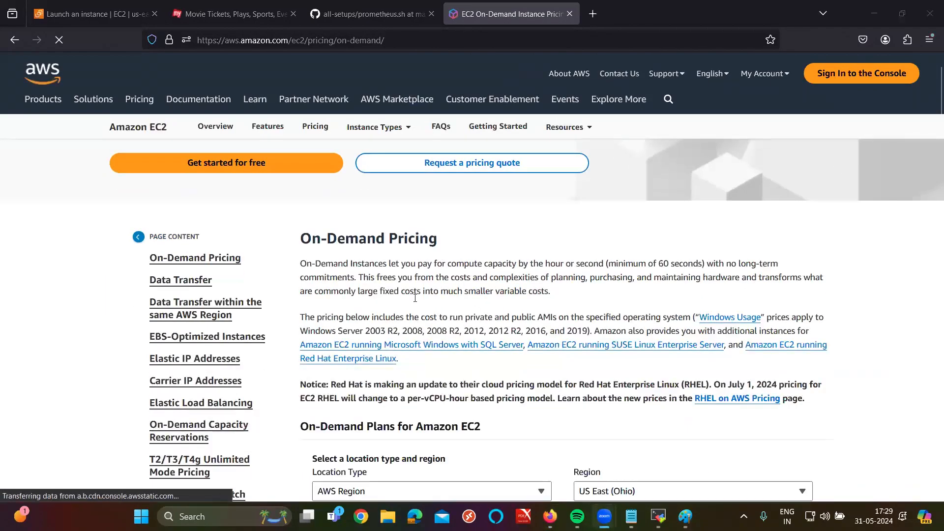
scroll(416, 298, "down", 10)
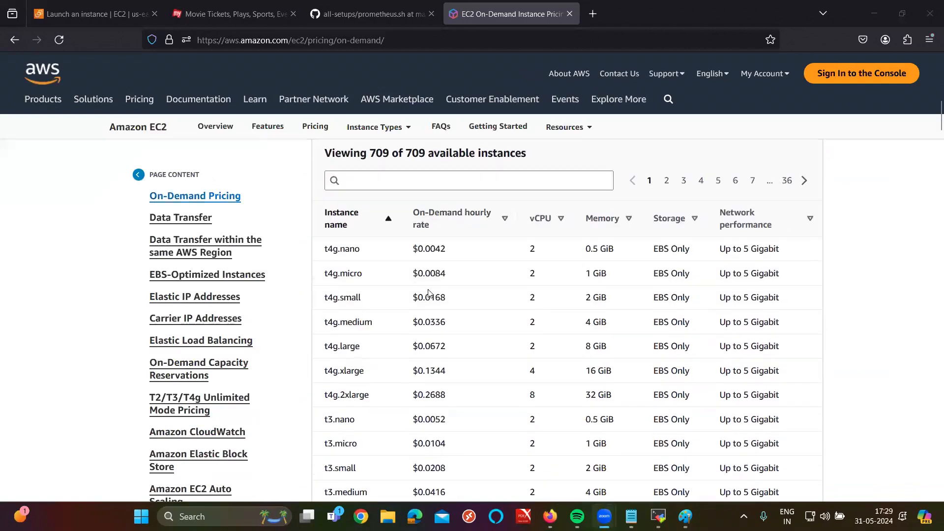
scroll(433, 298, "down", 5)
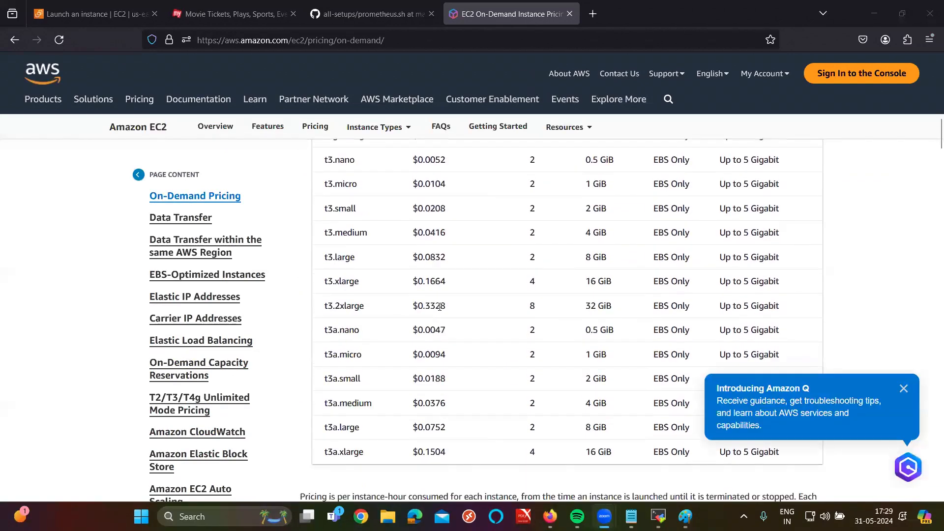
scroll(541, 315, "down", 2)
scroll(586, 320, "up", 8)
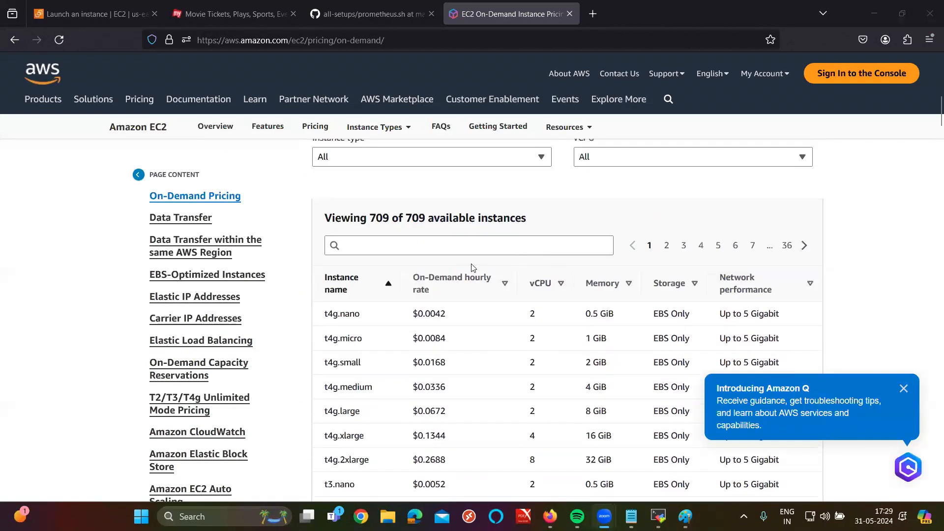
scroll(473, 268, "up", 3)
left_click(464, 295)
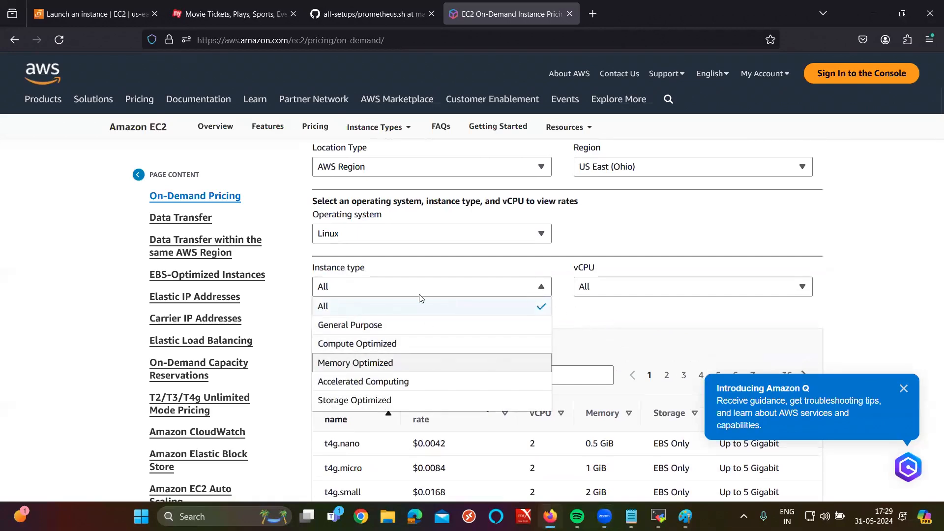
left_click(421, 363)
Step: Limit the vCPU filter to 128 and dismiss the Amazon Q announcement
scroll(471, 246, "down", 3)
scroll(470, 227, "up", 4)
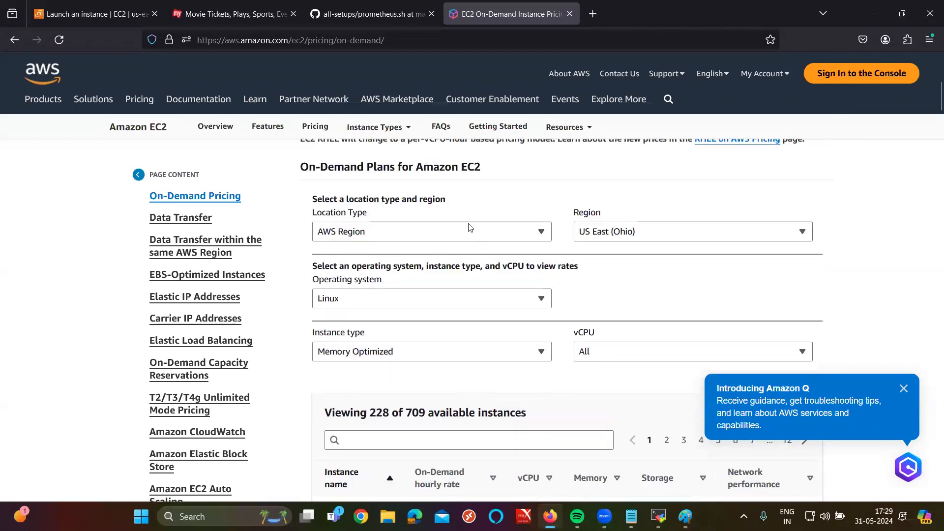
scroll(373, 278, "down", 1)
left_click(632, 284)
scroll(609, 371, "down", 4)
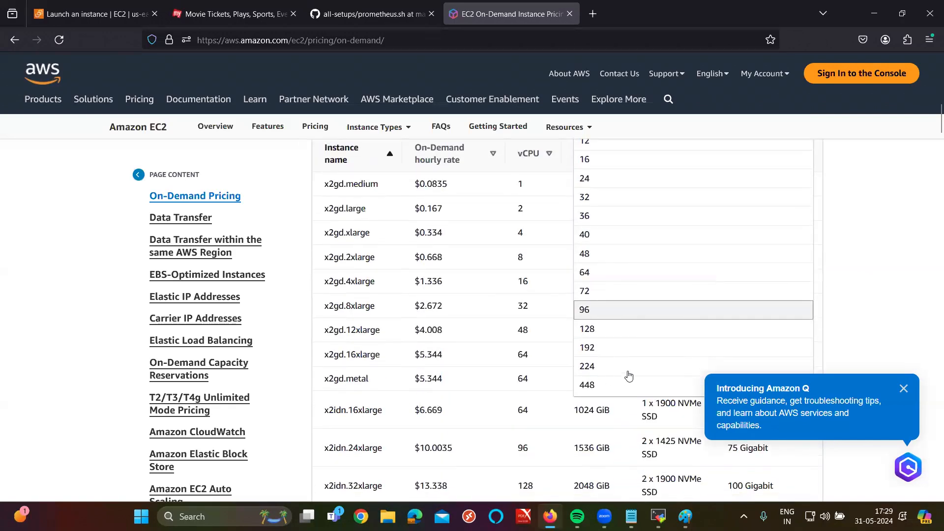
left_click(598, 331)
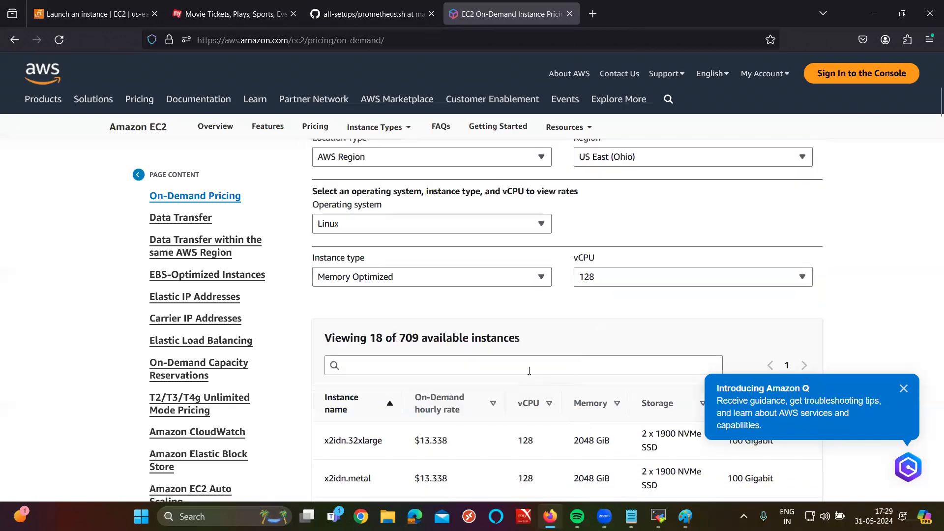
scroll(529, 370, "down", 2)
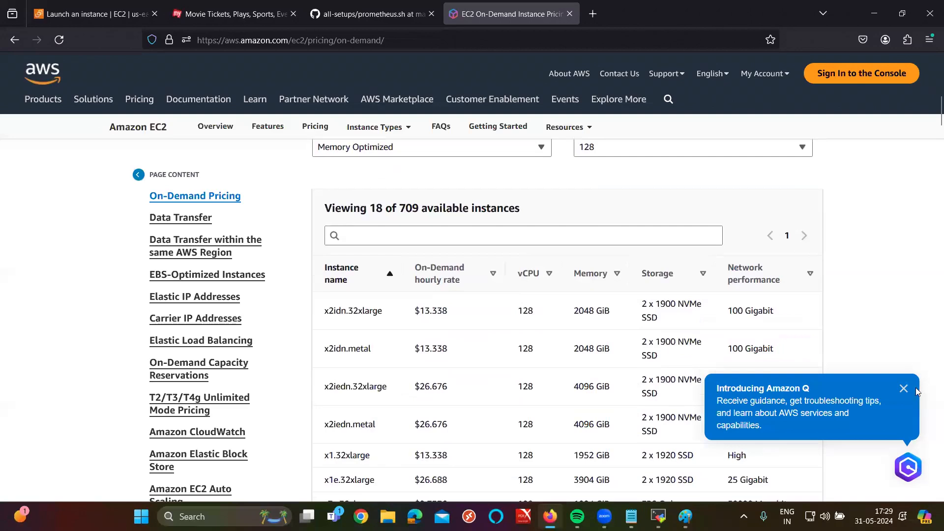
left_click(904, 389)
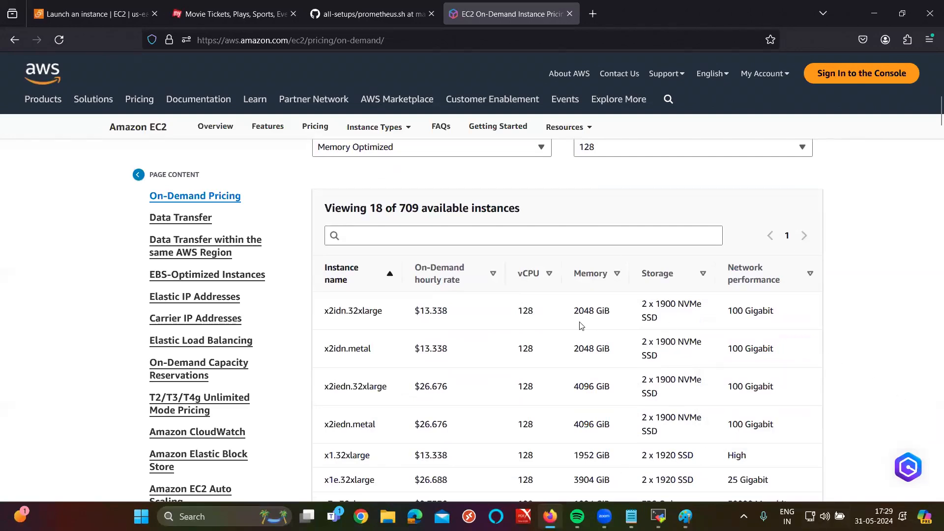
Step: Highlight the 13.338 hourly rate and 128 vCPU count in the results
left_click_drag(420, 313, 448, 312)
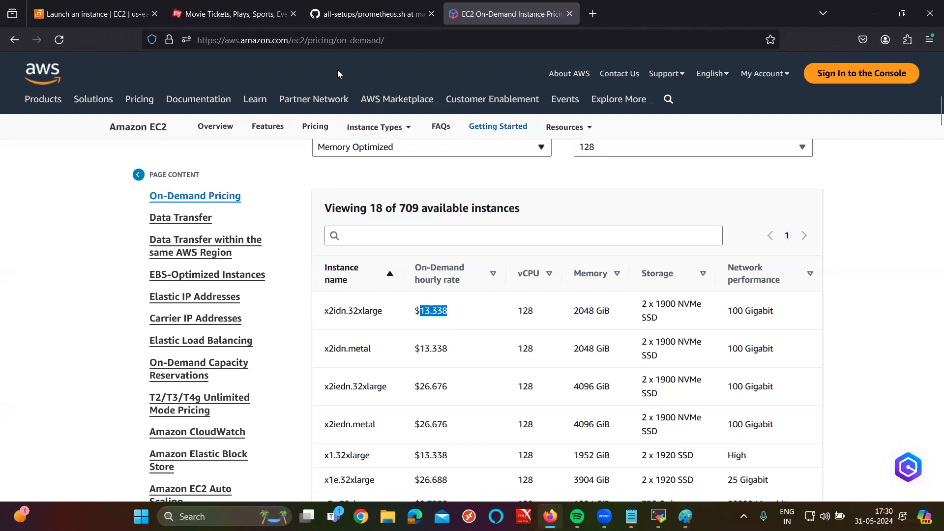
left_click_drag(448, 311, 436, 310)
left_click_drag(517, 312, 542, 314)
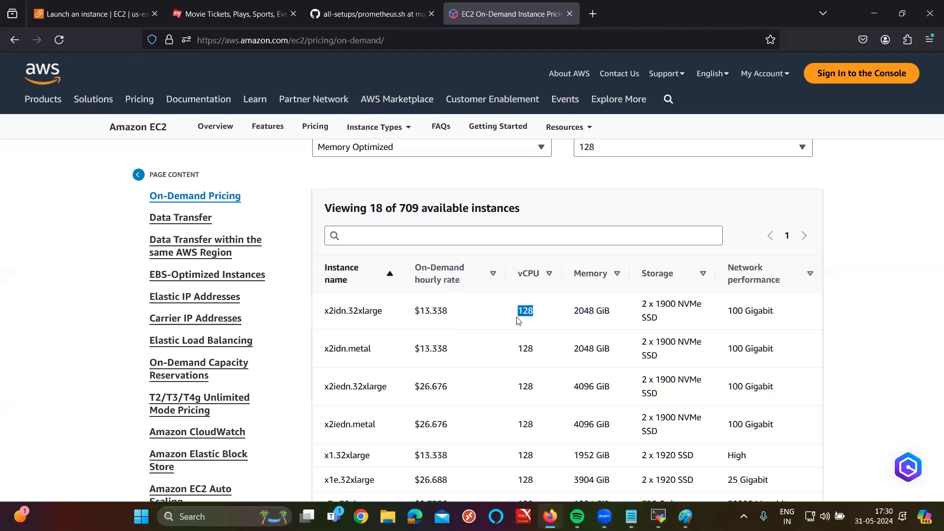
left_click_drag(449, 316, 414, 315)
Step: Change the vCPU filter from 128 to 8
scroll(679, 195, "up", 2)
left_click(664, 217)
left_click(663, 217)
left_click(664, 192)
left_click(666, 286)
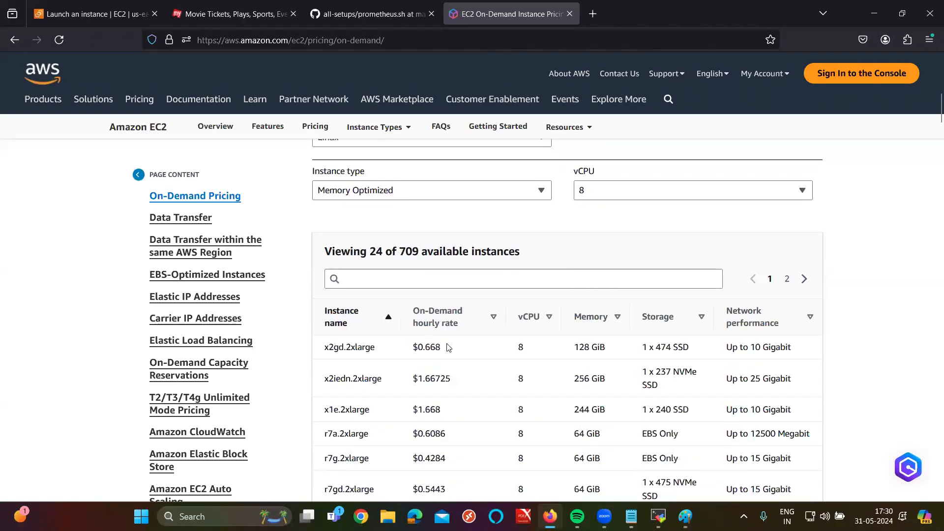
Step: Highlight the $0.668 price, then close the EC2 pricing tab
scroll(447, 347, "up", 5)
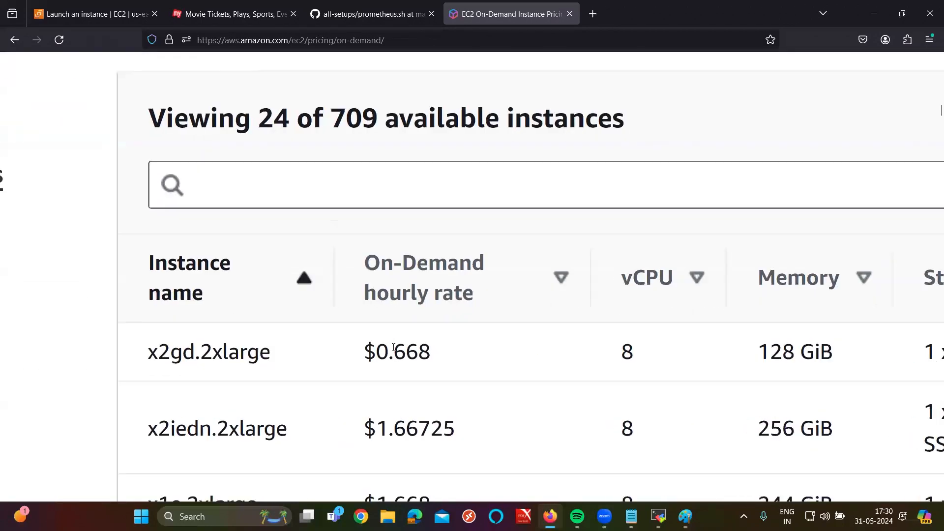
double_click(394, 348)
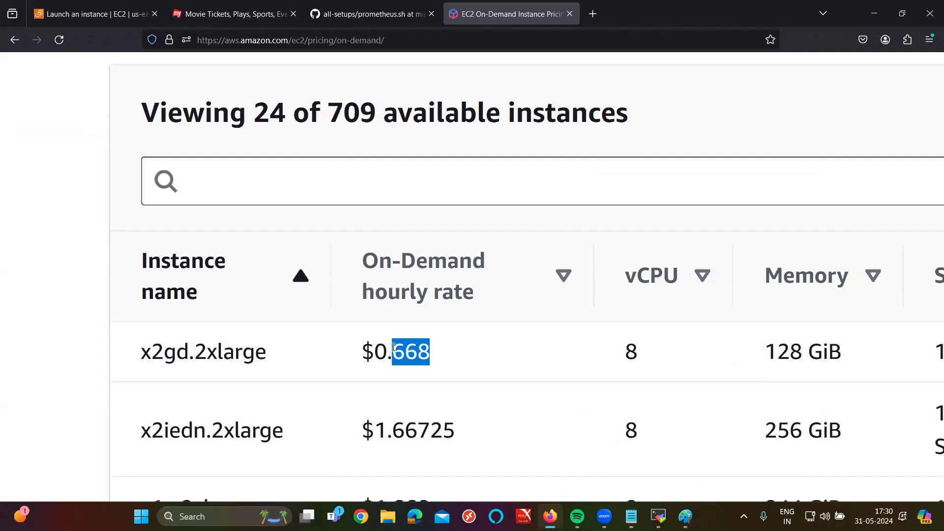
left_click(569, 14)
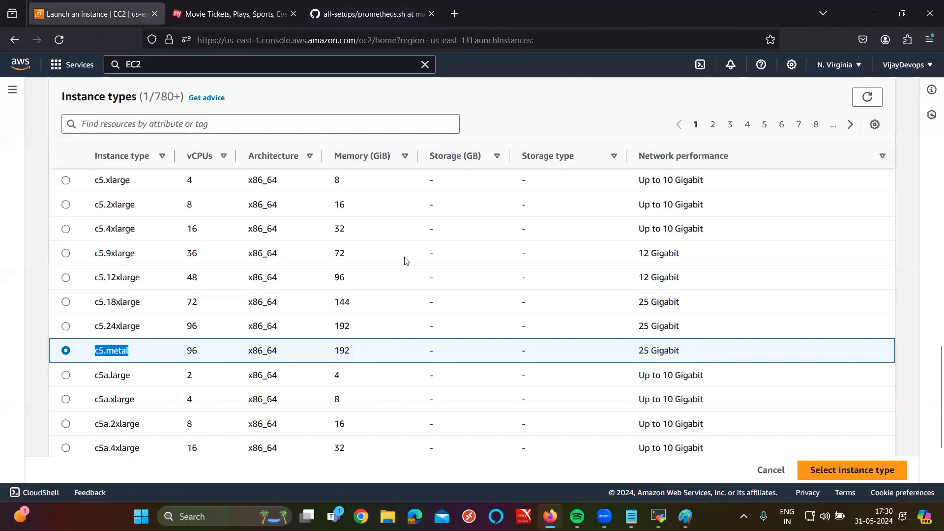
Step: Leave the instance type comparison and return to the launch wizard, keeping t2.micro
left_click(123, 7)
scroll(316, 344, "up", 5)
scroll(184, 200, "up", 8)
left_click(179, 109)
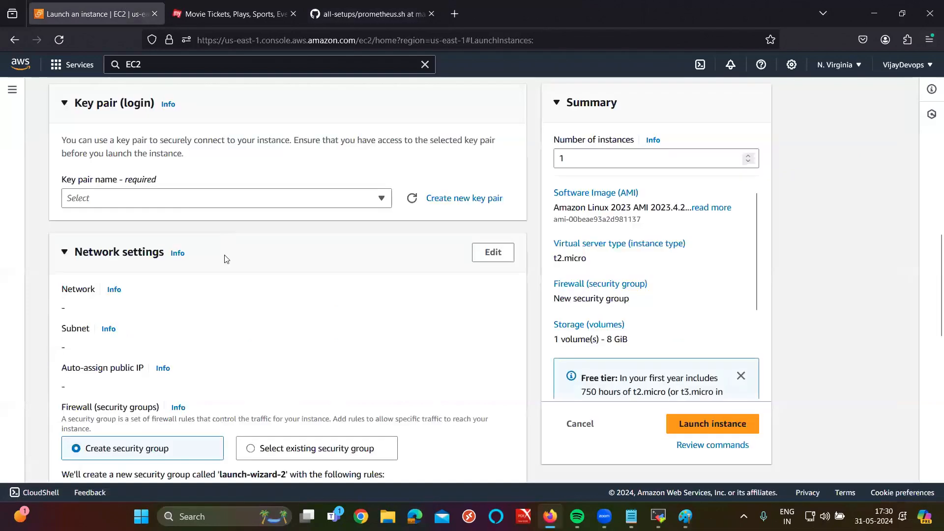
scroll(226, 153, "up", 8)
scroll(206, 219, "down", 2)
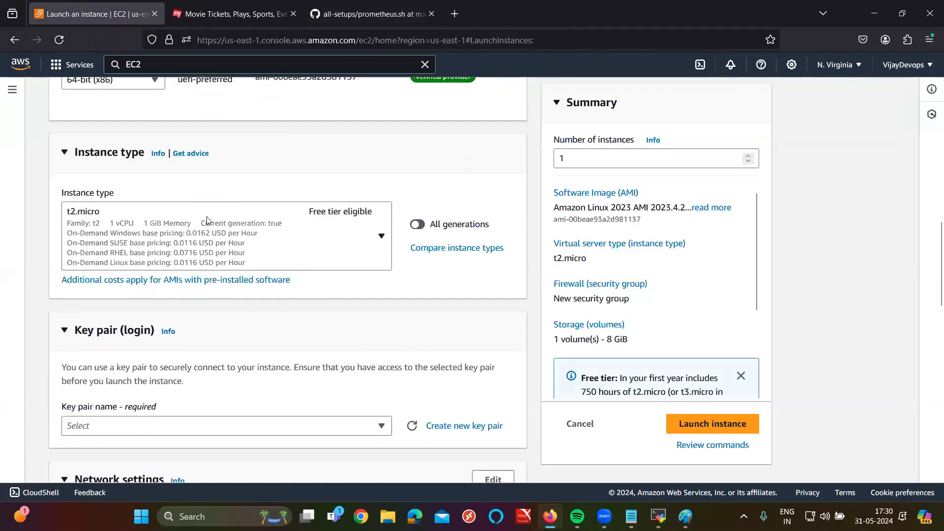
key("ctrl+plus")
key("ctrl+plus")
key("ctrl+plus")
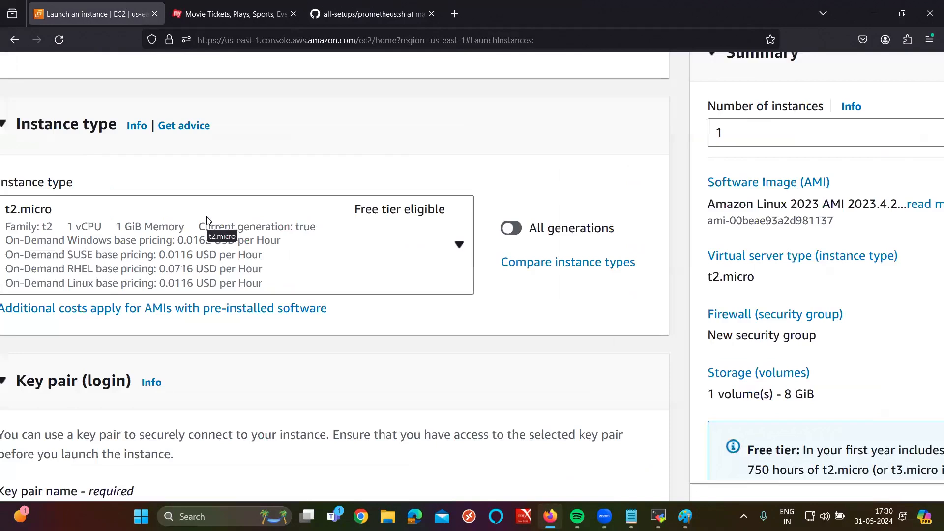
key("ctrl+plus")
key("ctrl+plus")
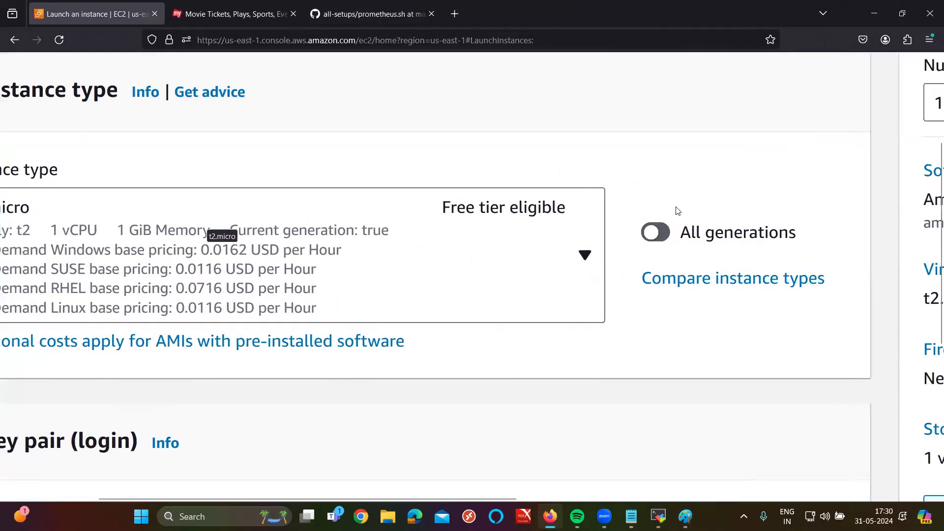
key("ctrl+minus")
key("ctrl+minus")
key("ctrl+minus")
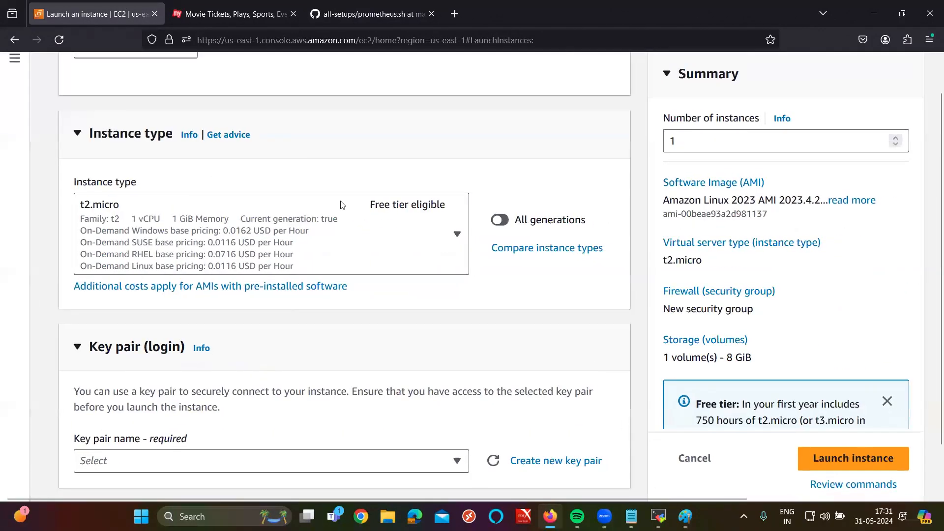
Step: Expand the Application and OS Images section and review Amazon Linux 2023 with t2.micro
scroll(274, 130, "up", 10)
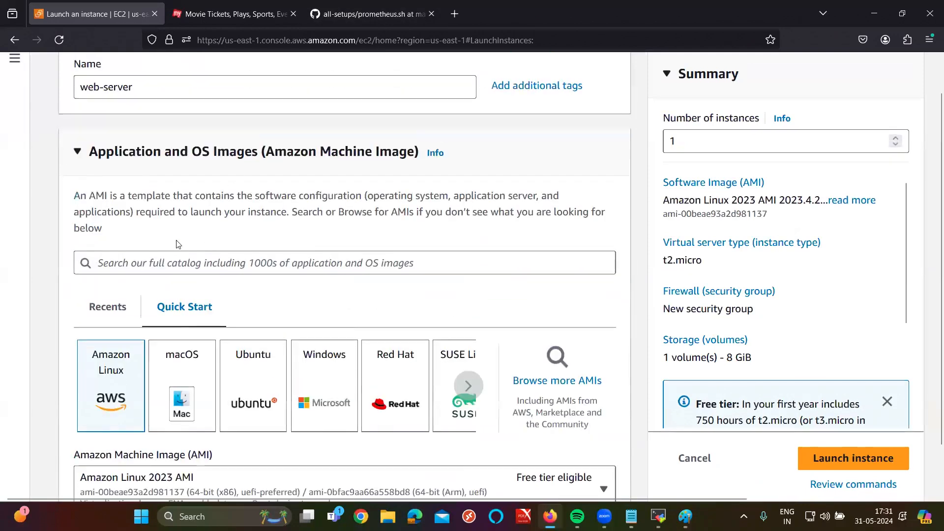
scroll(178, 245, "up", 3)
left_click_drag(94, 263, 156, 258)
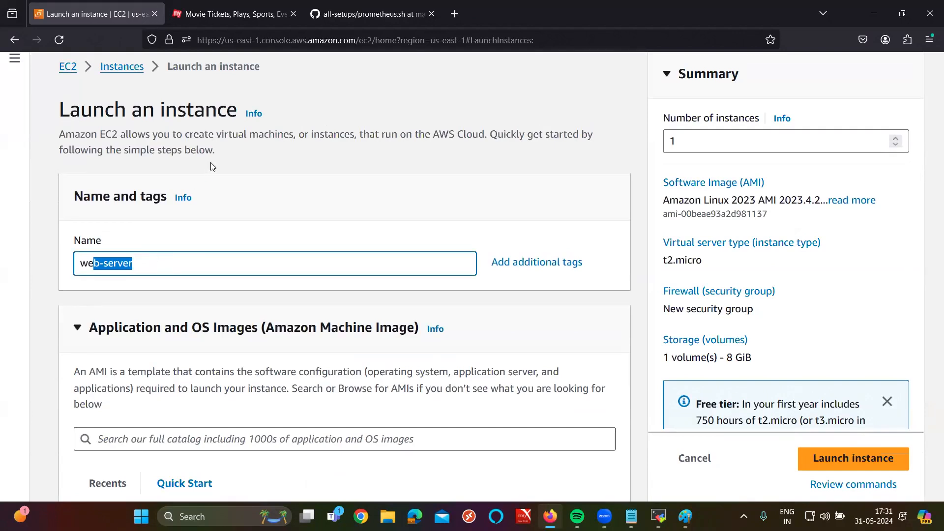
scroll(211, 167, "down", 3)
left_click_drag(114, 176, 405, 177)
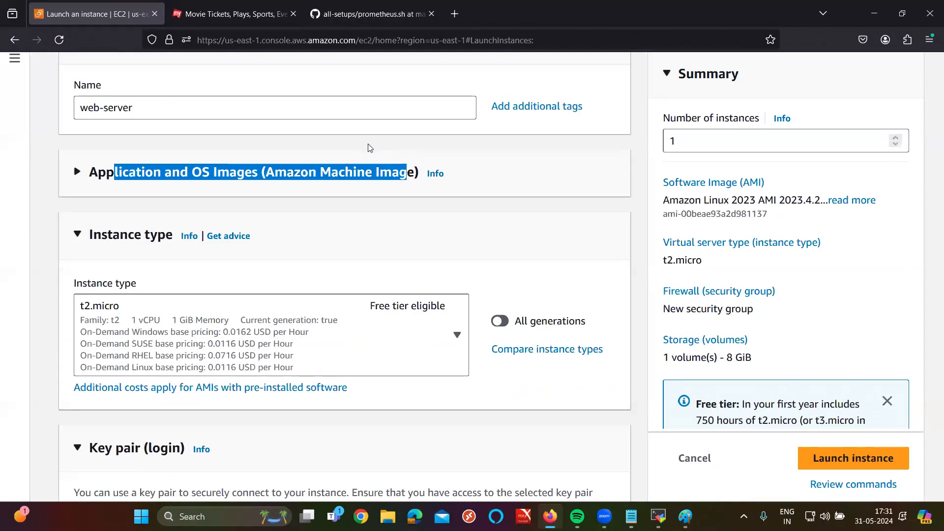
left_click(95, 183)
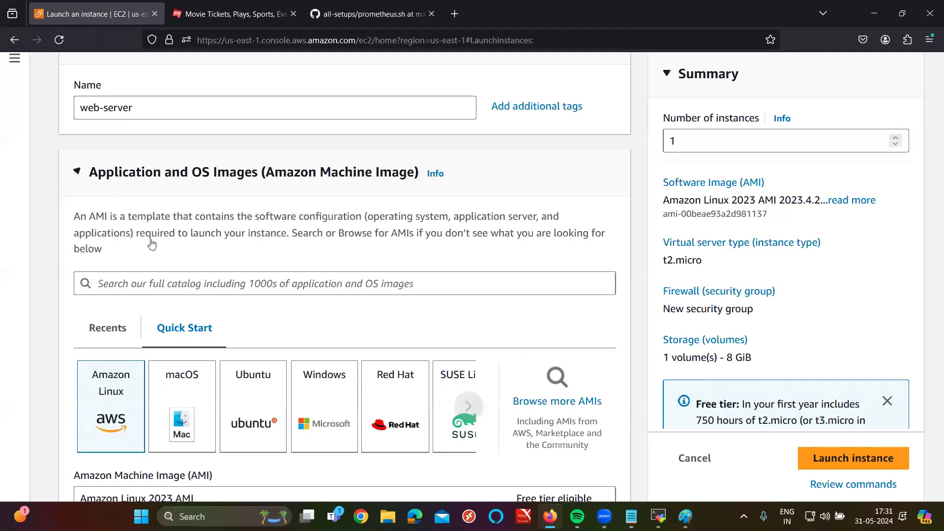
scroll(151, 245, "down", 8)
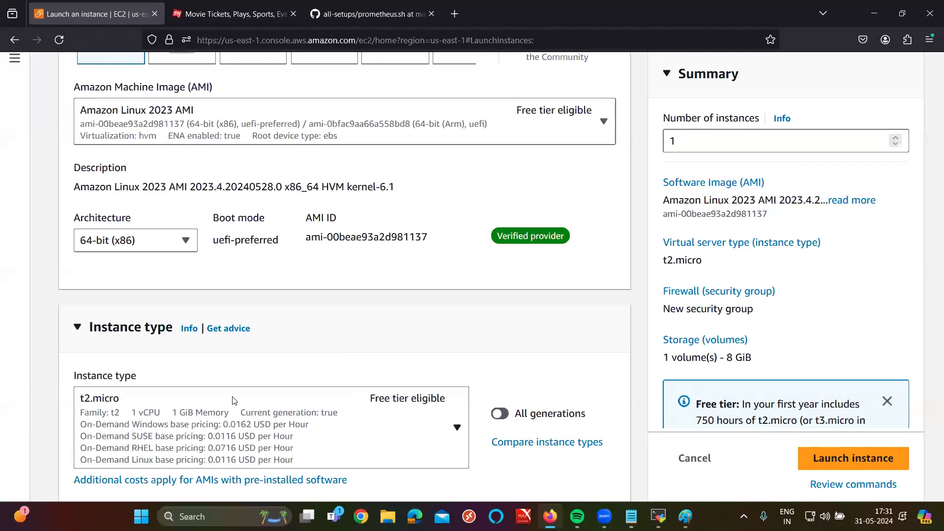
scroll(233, 399, "up", 5)
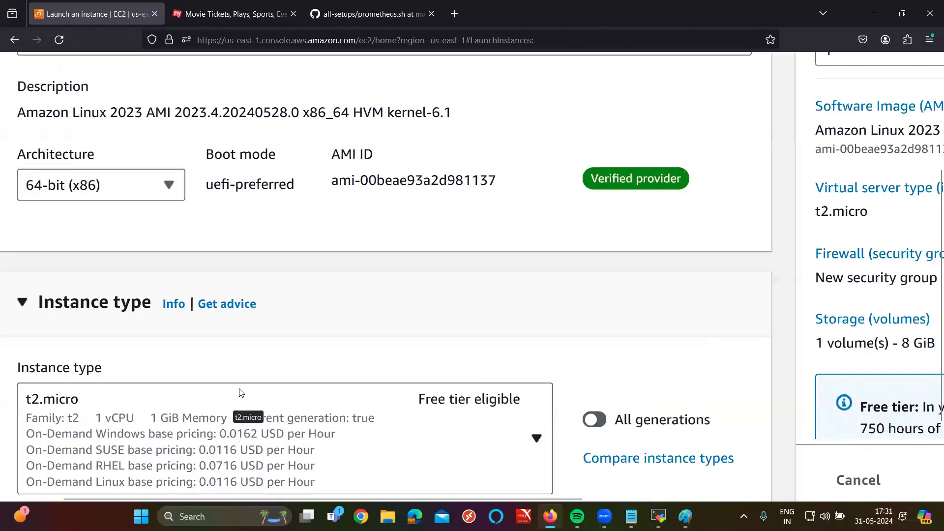
scroll(169, 297, "up", 2)
scroll(169, 296, "down", 3)
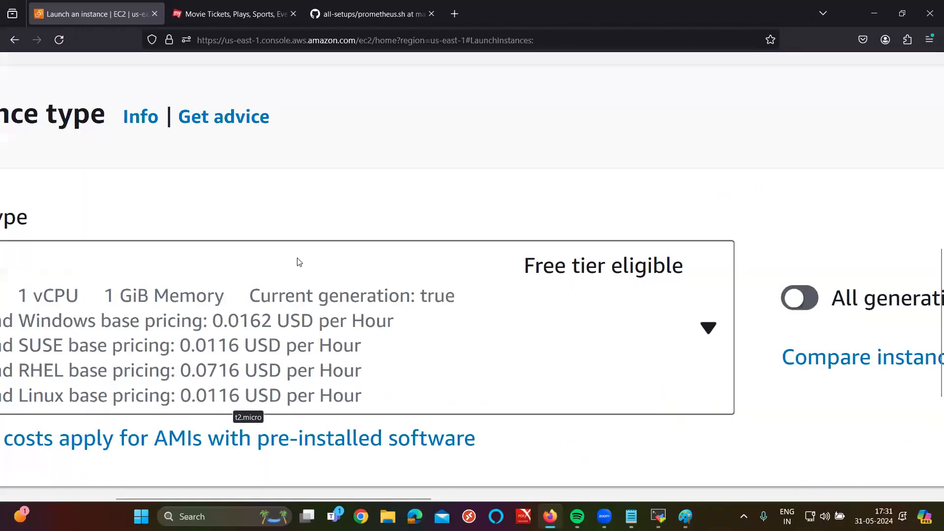
scroll(298, 265, "left", 2)
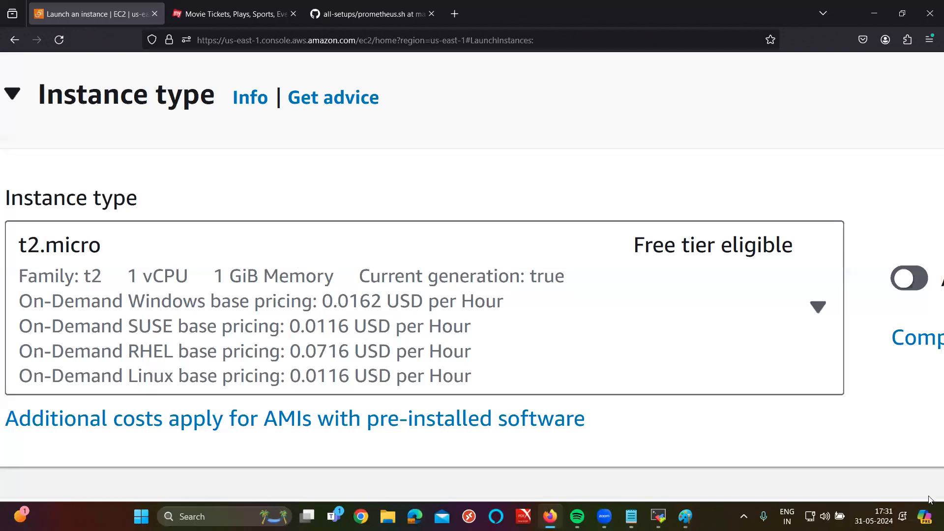
left_click(631, 517)
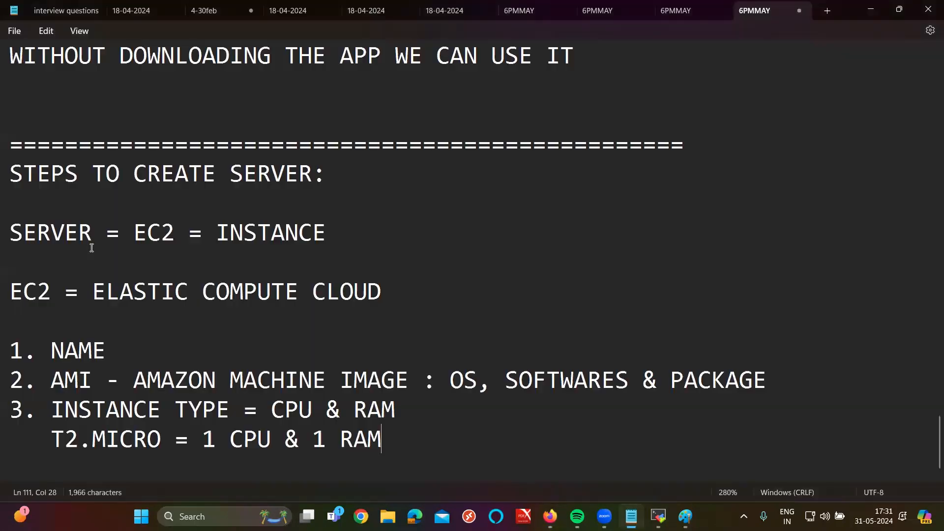
double_click(79, 353)
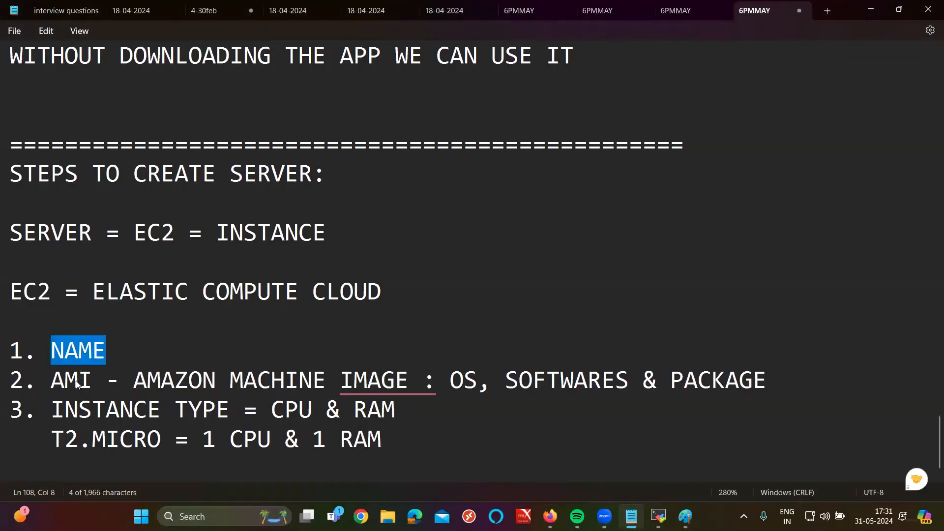
double_click(69, 382)
left_click_drag(59, 416, 417, 416)
scroll(470, 406, "down", 1)
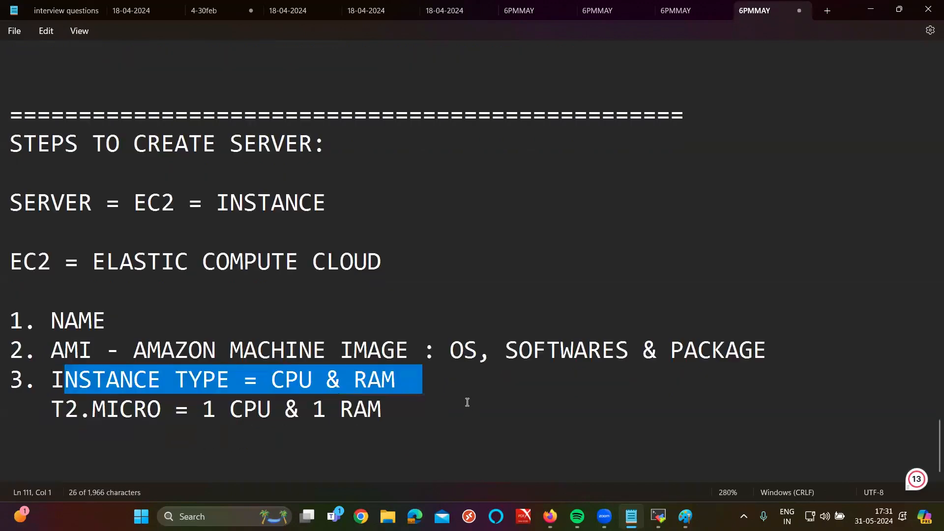
left_click(409, 408)
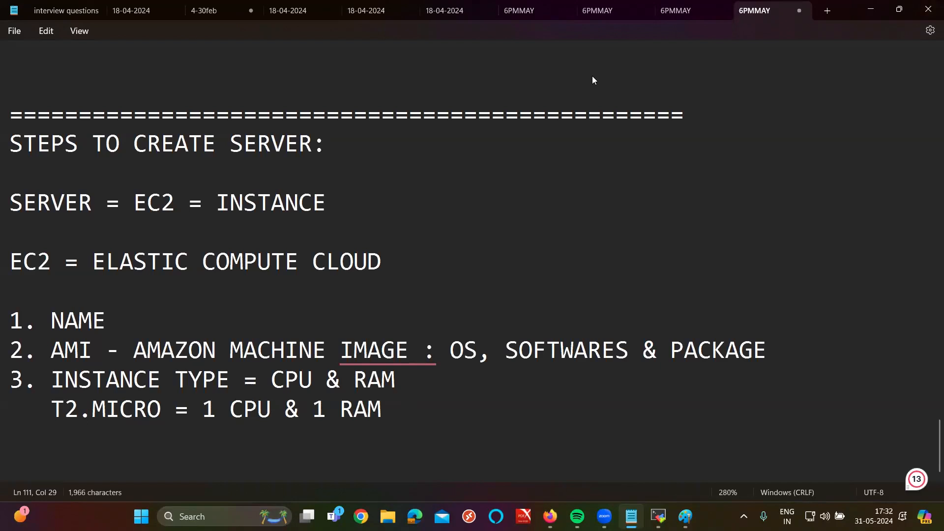
left_click(292, 183)
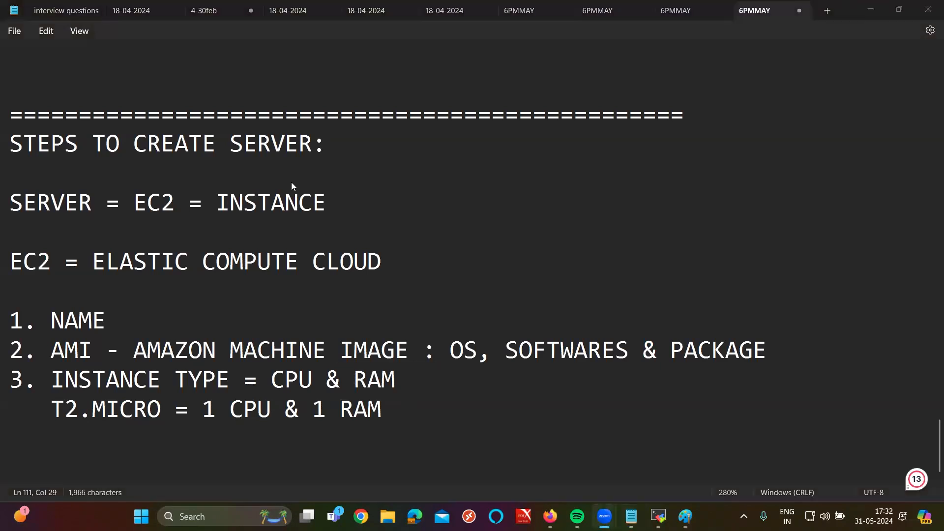
left_click(632, 517)
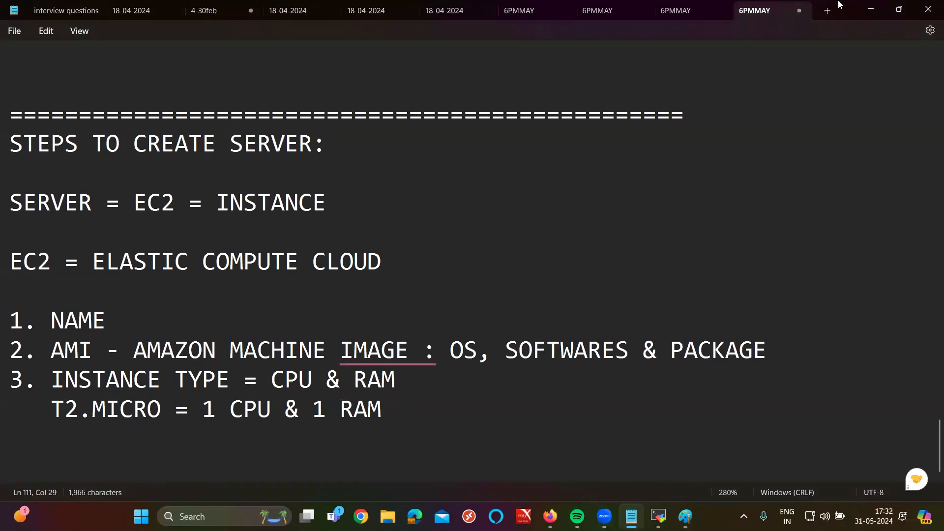
Step: Scroll the launch page down to the Key pair (login) and Network settings sections
left_click(861, 5)
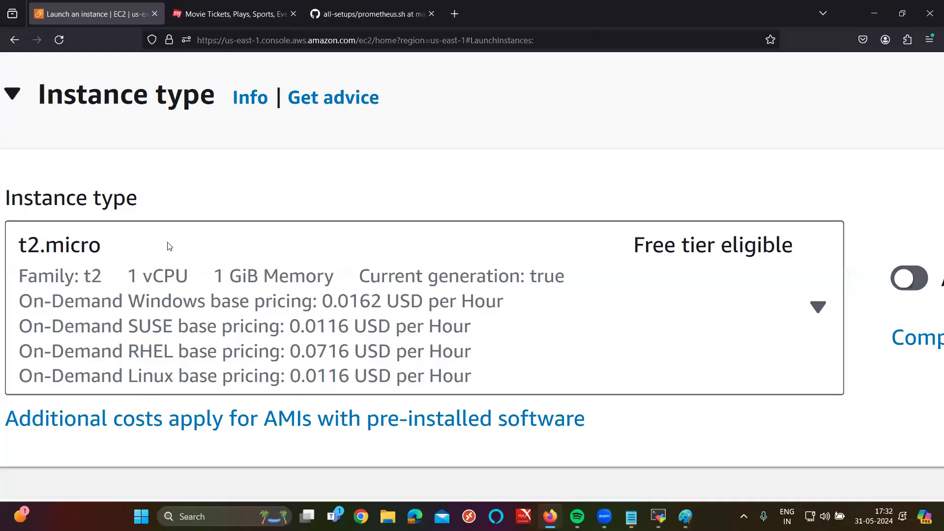
scroll(170, 245, "down", 5)
scroll(170, 247, "down", 3)
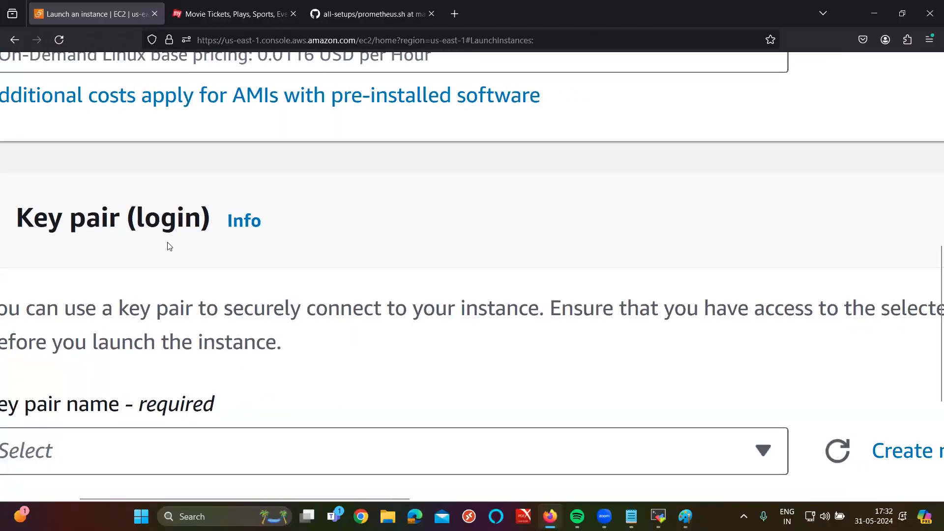
scroll(192, 110, "down", 1)
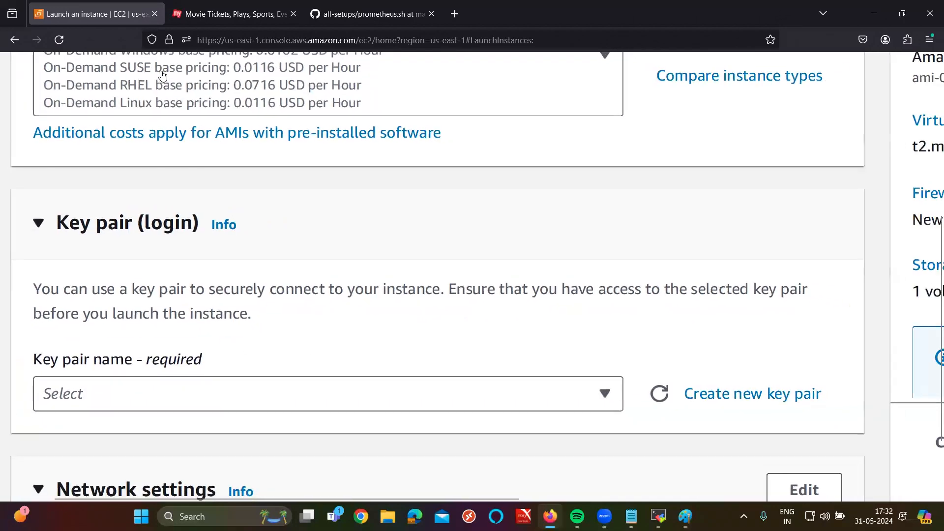
scroll(213, 204, "down", 3)
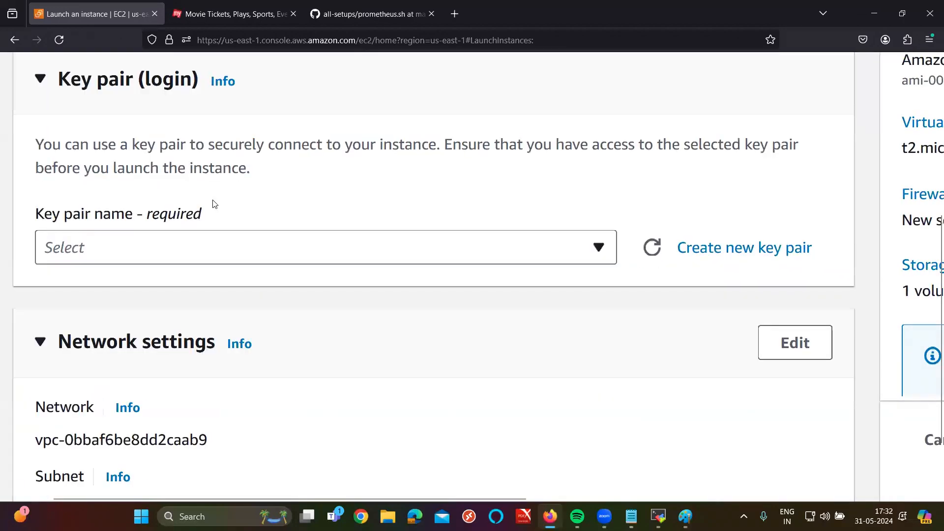
scroll(198, 240, "down", 2)
scroll(631, 467, "down", 1)
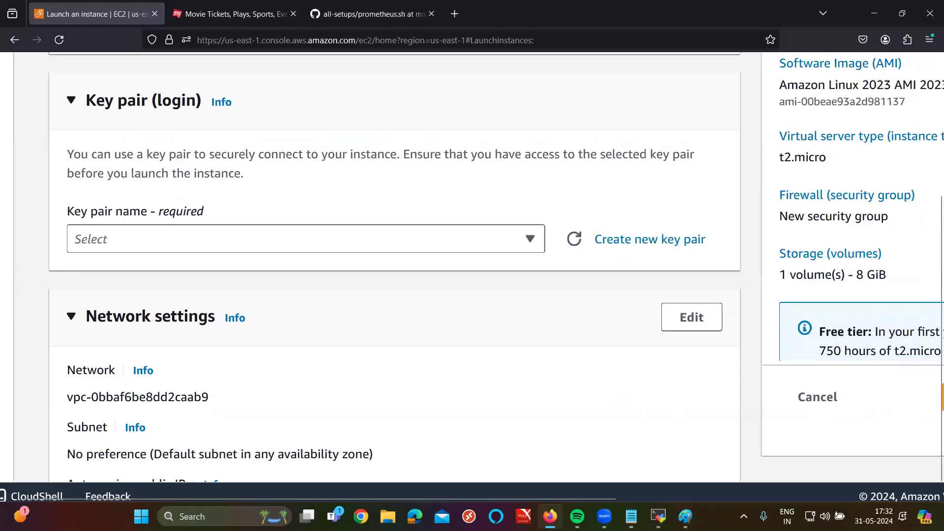
scroll(622, 377, "down", 2)
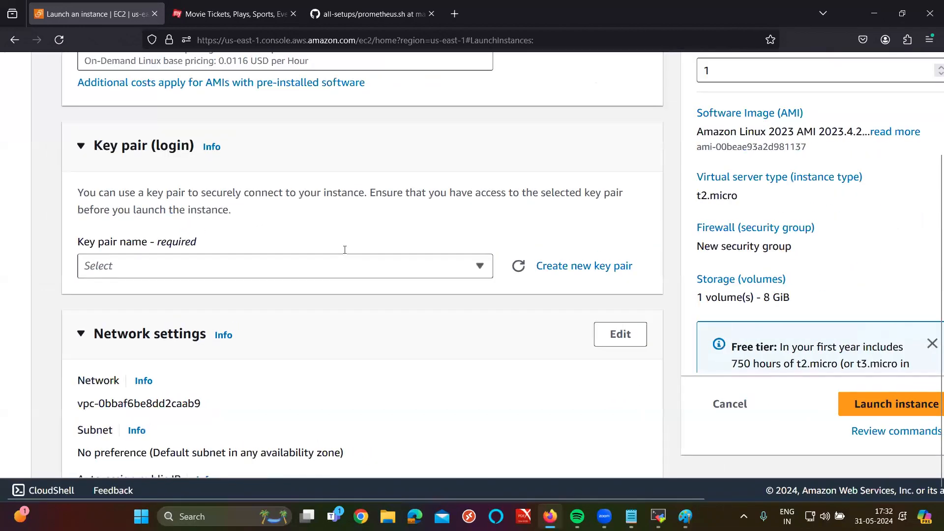
key("alt+Tab")
Step: Draw a vertical line below the left square and a slanted line into its left side
left_click_drag(302, 289, 299, 403)
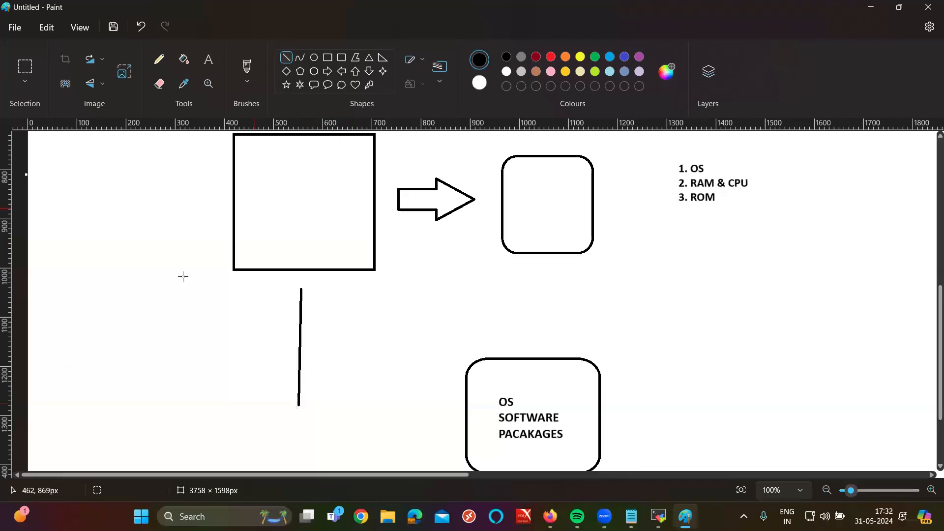
mouse_move(130, 256)
left_mouse_down()
mouse_move(194, 244)
mouse_move(239, 208)
left_mouse_up()
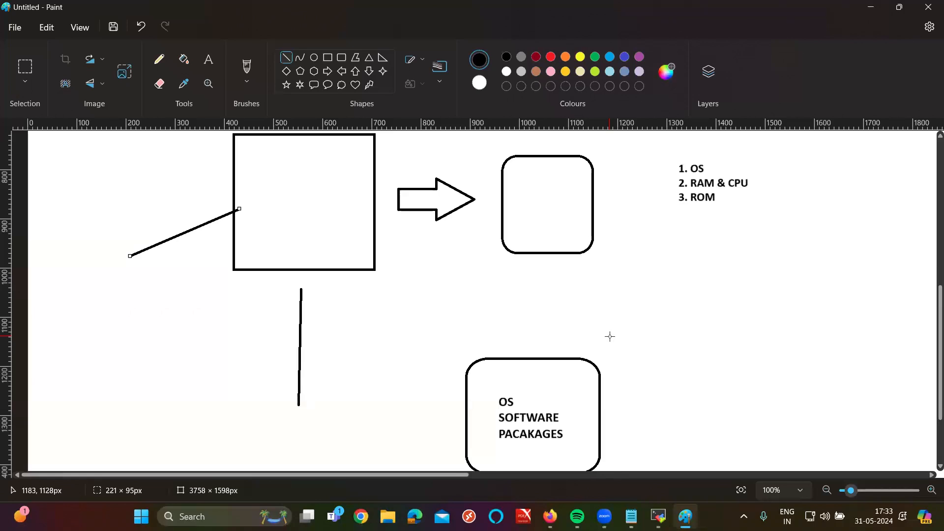
left_click(550, 516)
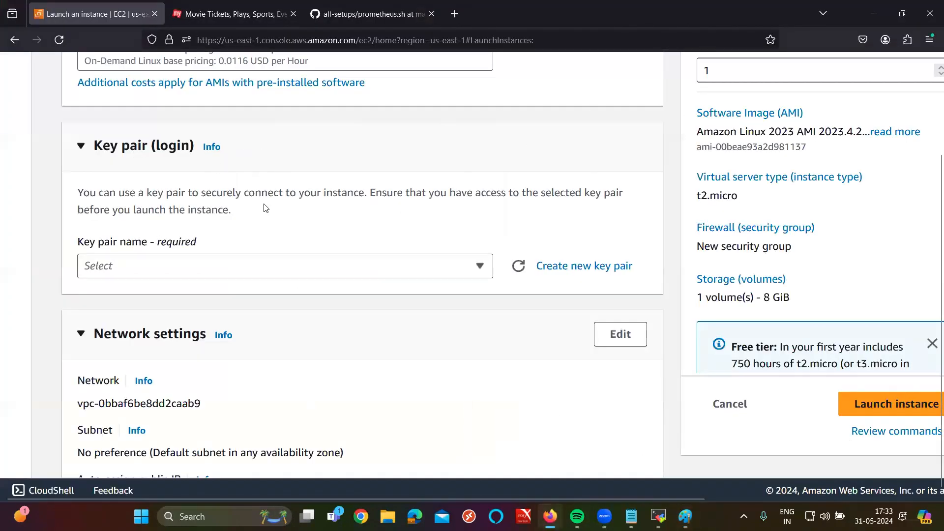
Step: Highlight the key pair explanation text, then start a Windows search for 'APR57art'
left_click_drag(97, 192, 267, 216)
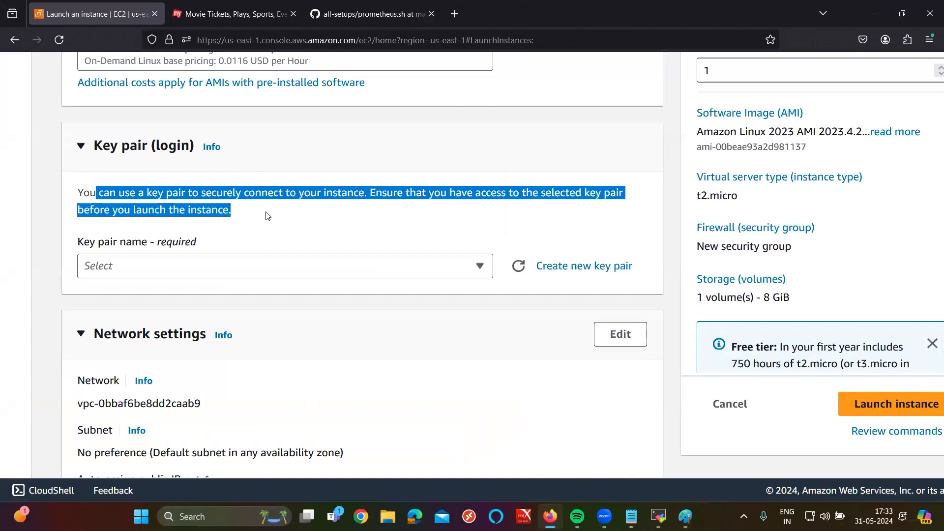
key("alt+Tab")
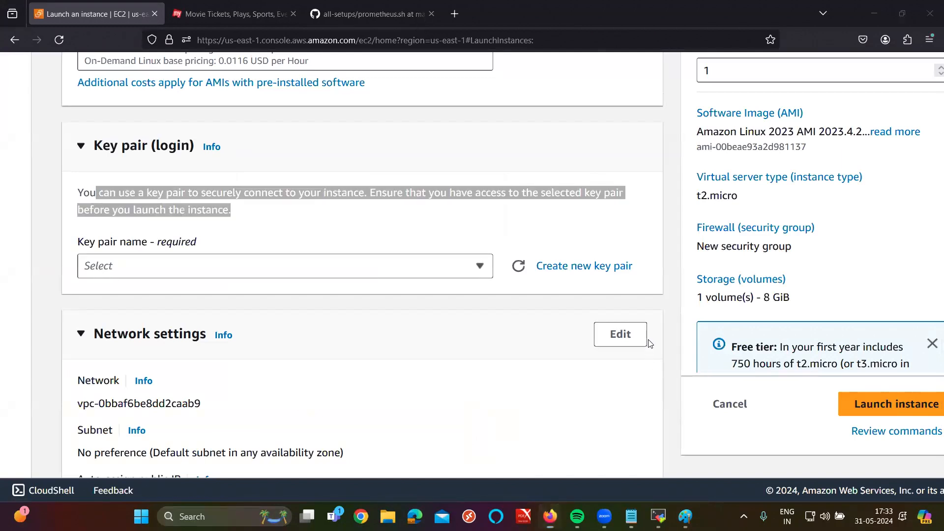
key("super")
type("APR")
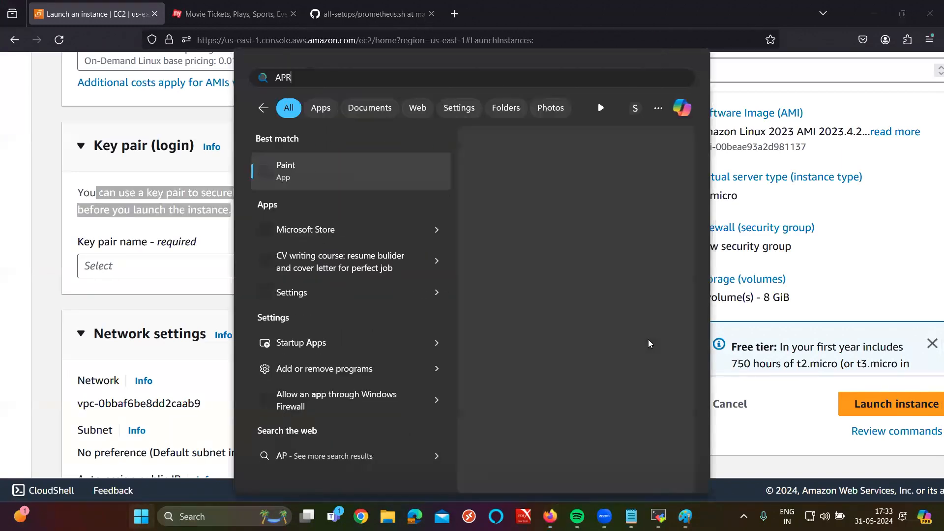
type("57art")
Step: Correct the Windows search query to APR6PM, then show the desktop
key("BackSpace")
key("Delete")
key("Delete")
key("Delete")
key("Delete")
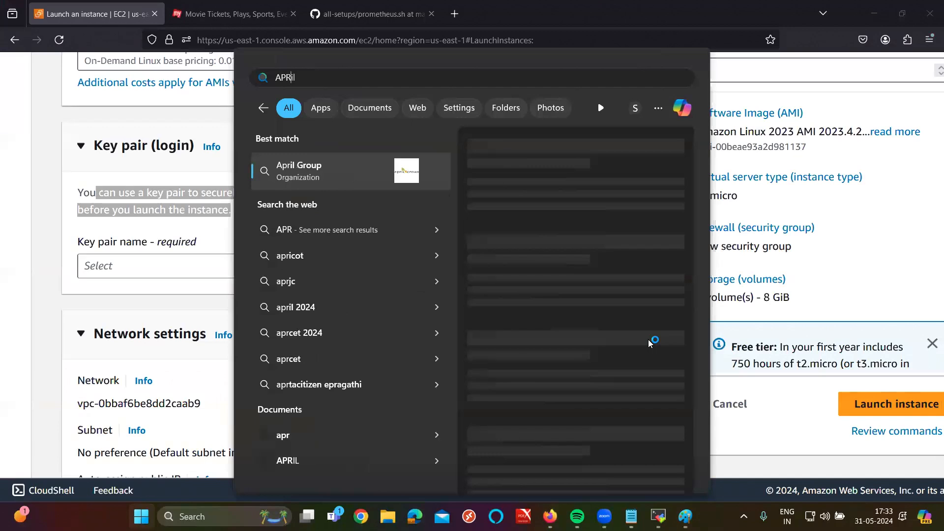
type("6")
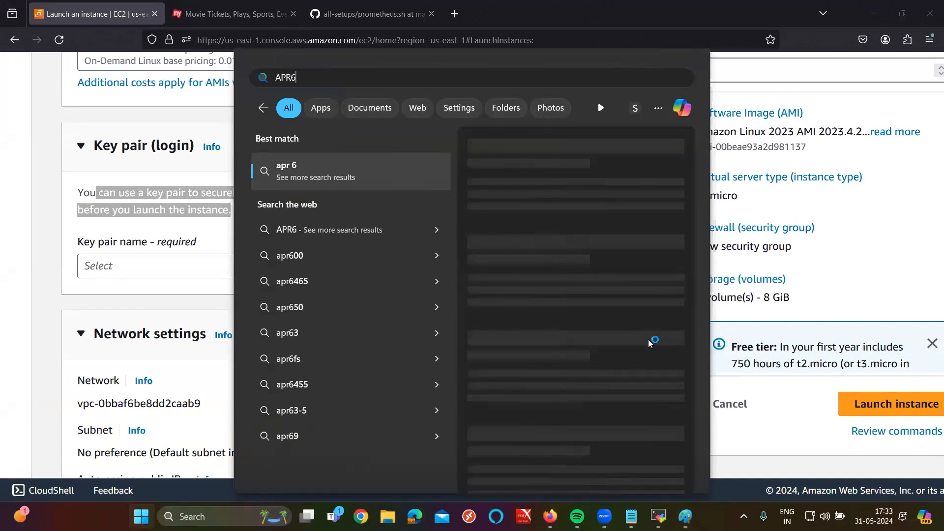
type("PM")
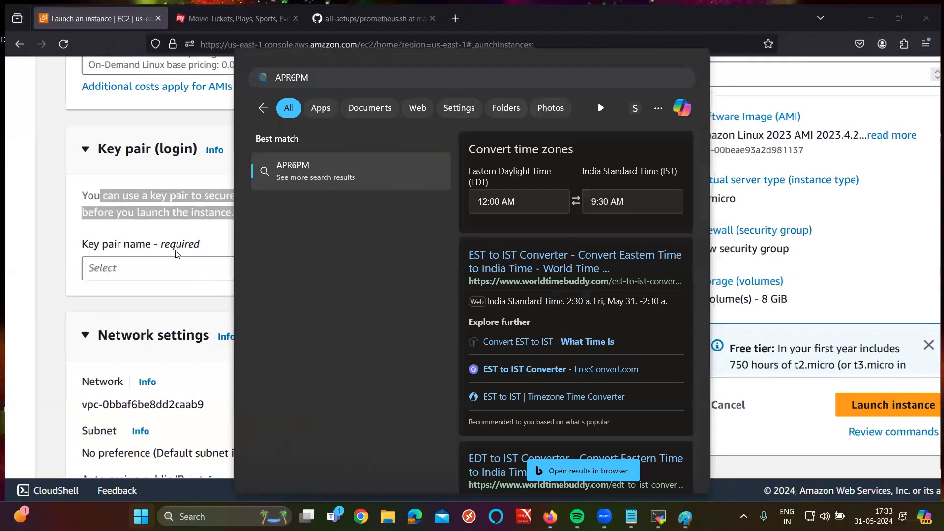
key("super+d")
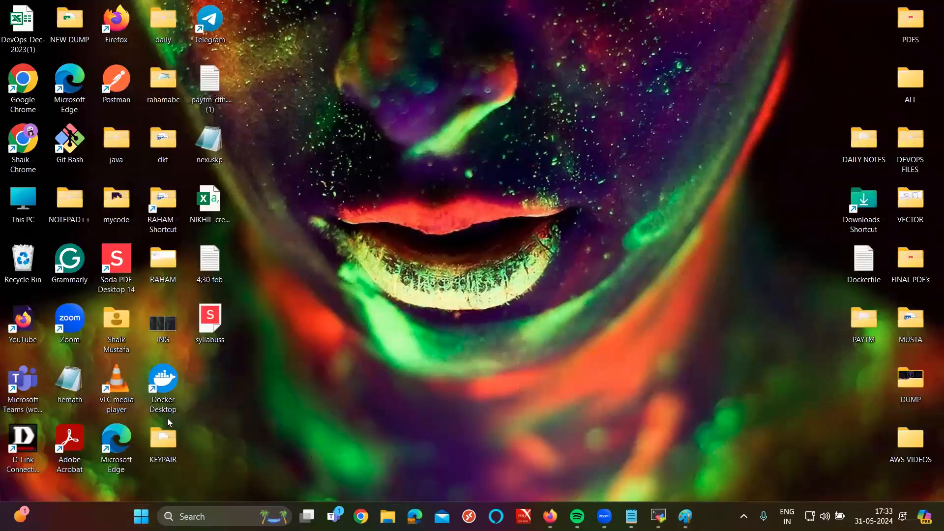
Step: Open the KEYPAIR desktop folder and select the apr6pm key file
double_click(158, 434)
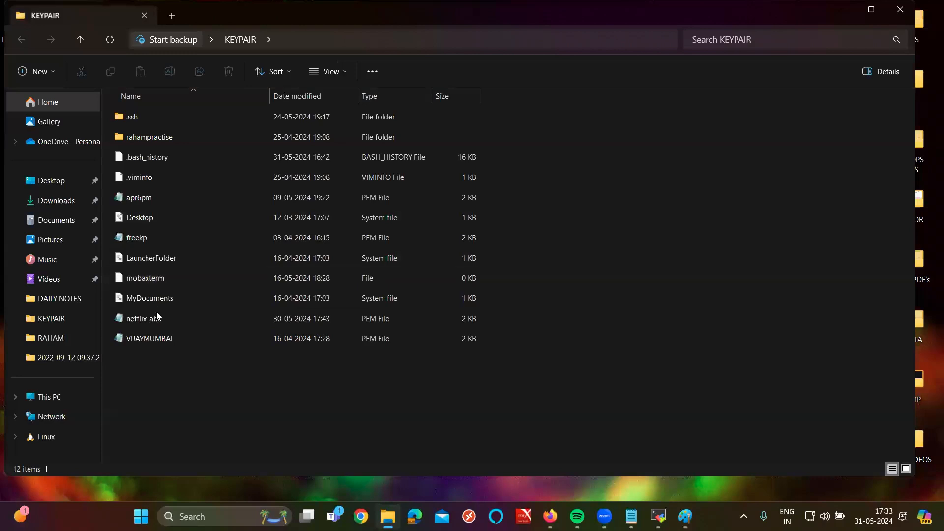
left_click(168, 203)
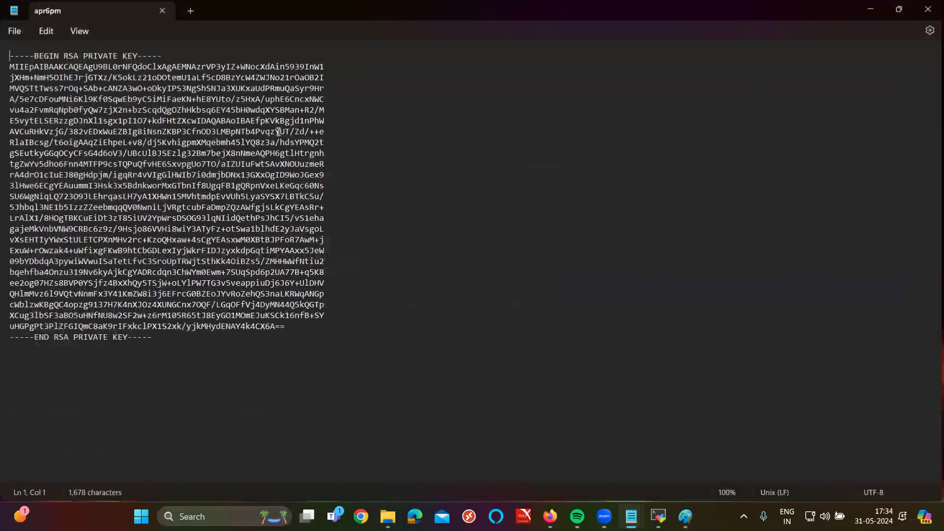
Step: Zoom into the apr6pm private key, highlight PRIVATE, then close Notepad and return to Firefox
key("ctrl+plus")
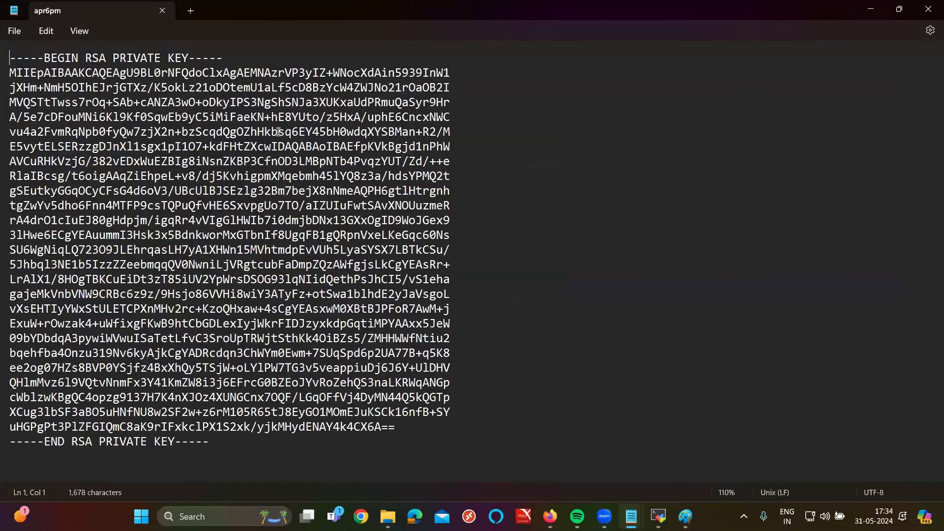
key("ctrl+plus")
key("ctrl+plus")
key("ctrl+plus")
key("ctrl+plus")
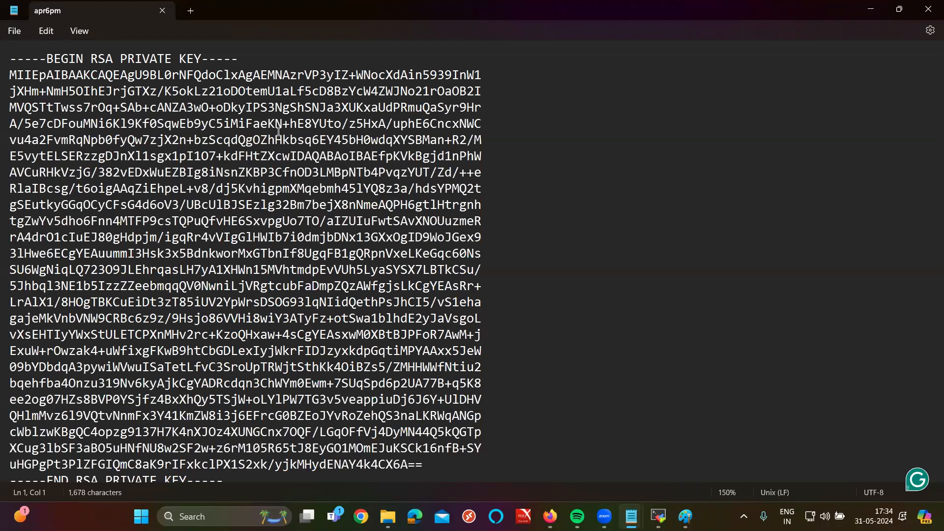
left_click(142, 107)
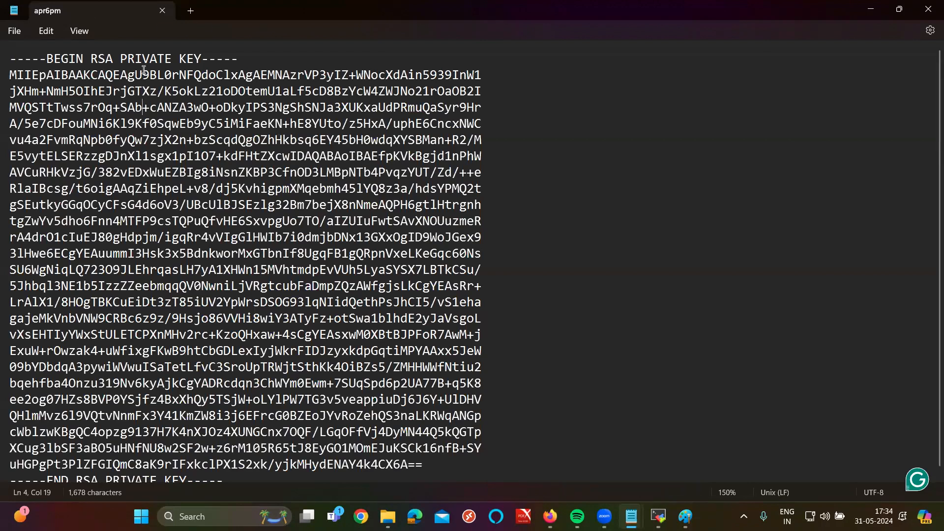
double_click(140, 59)
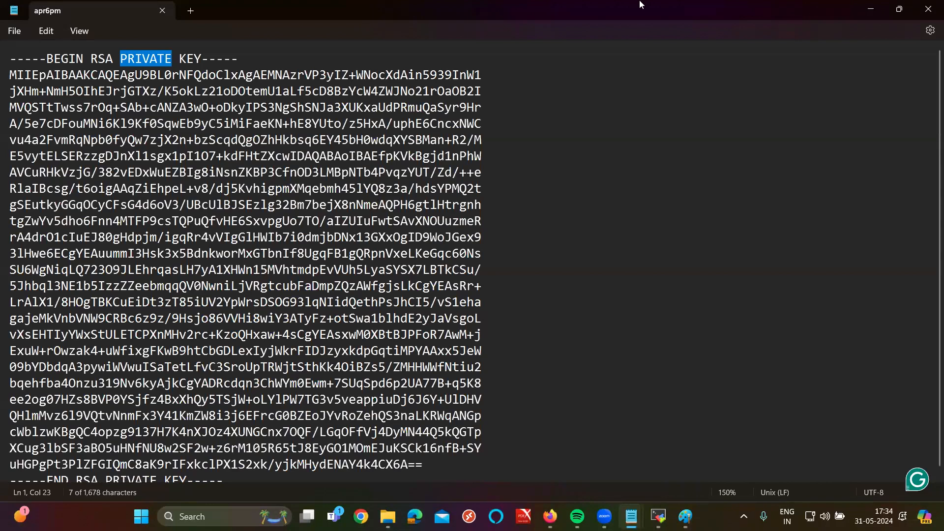
left_click(931, 6)
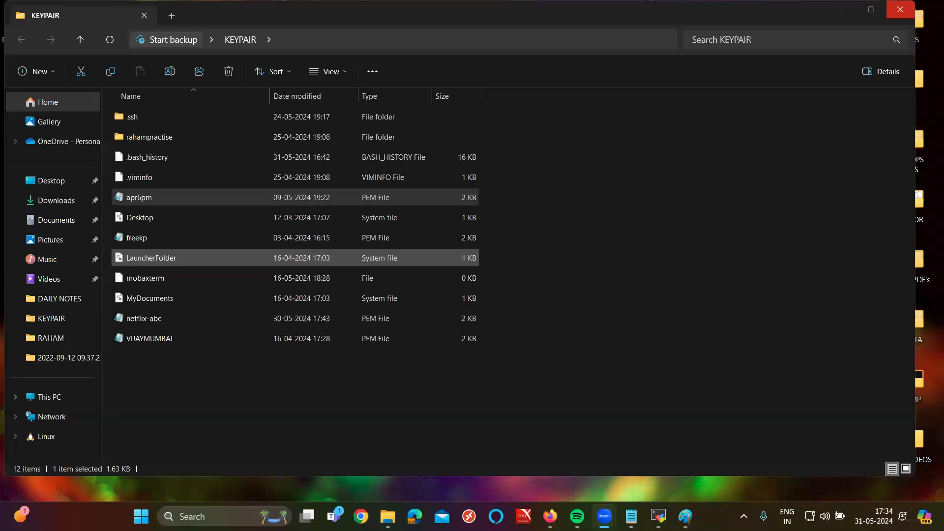
left_click(550, 517)
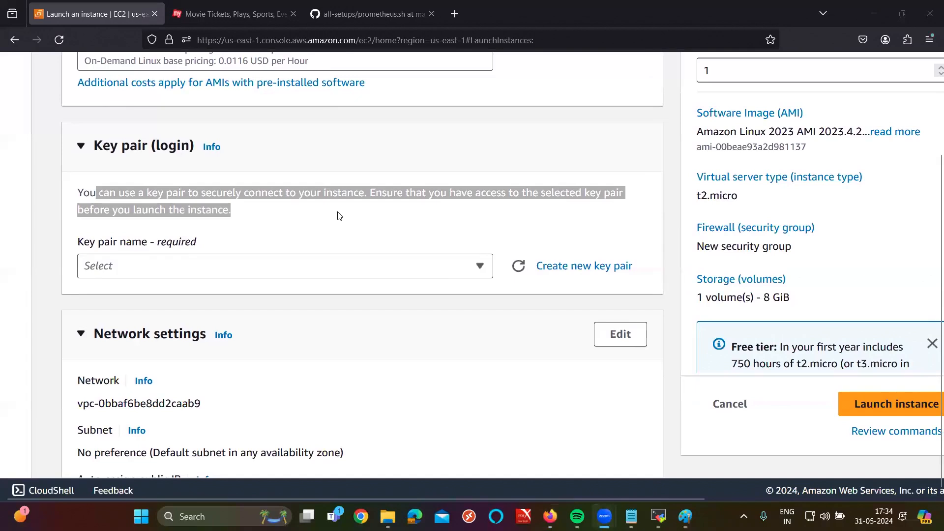
Step: Create and download an RSA .pem key pair named may4pm, then open the downloaded file
scroll(468, 333, "down", 2)
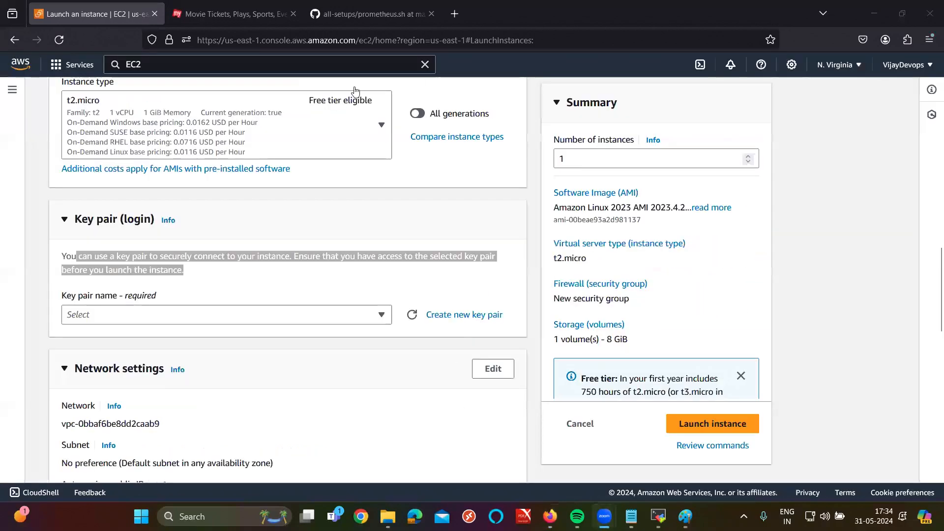
left_click(464, 315)
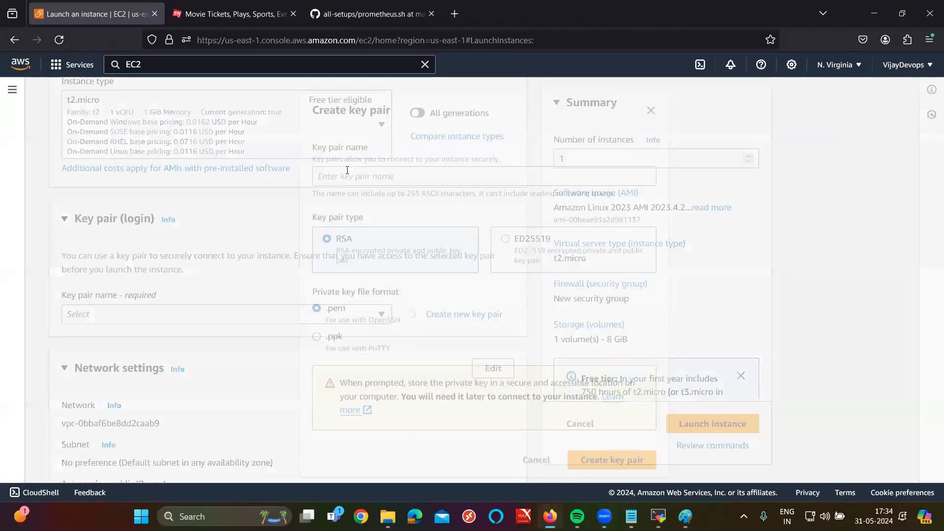
left_click(347, 172)
type("may")
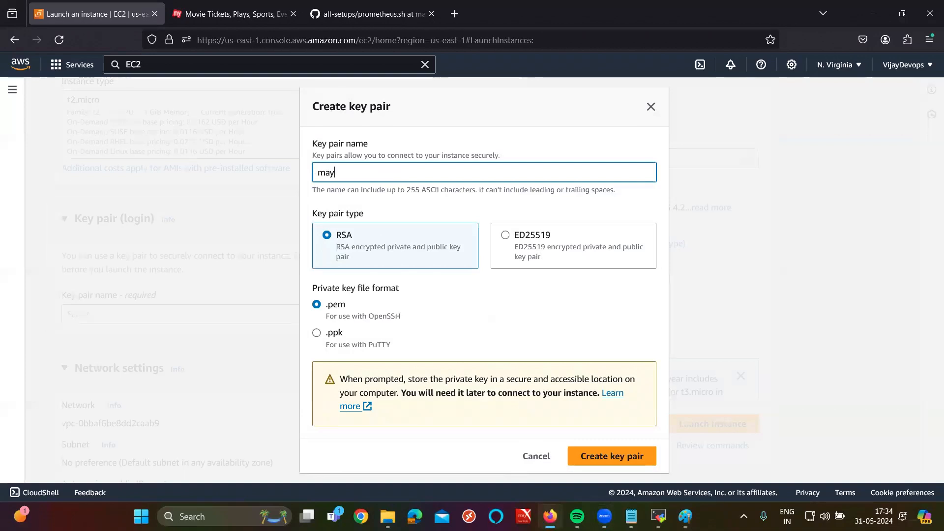
type("4pm")
left_click(612, 453)
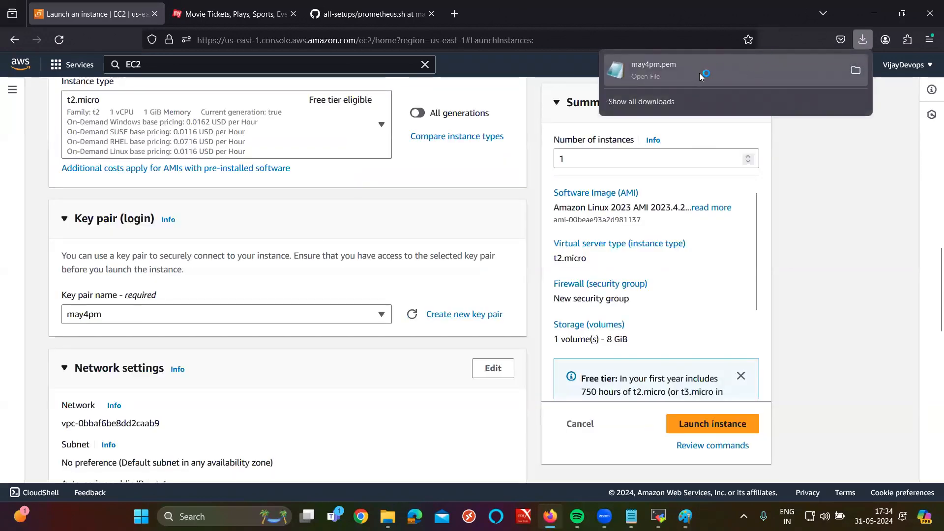
left_click(499, 73)
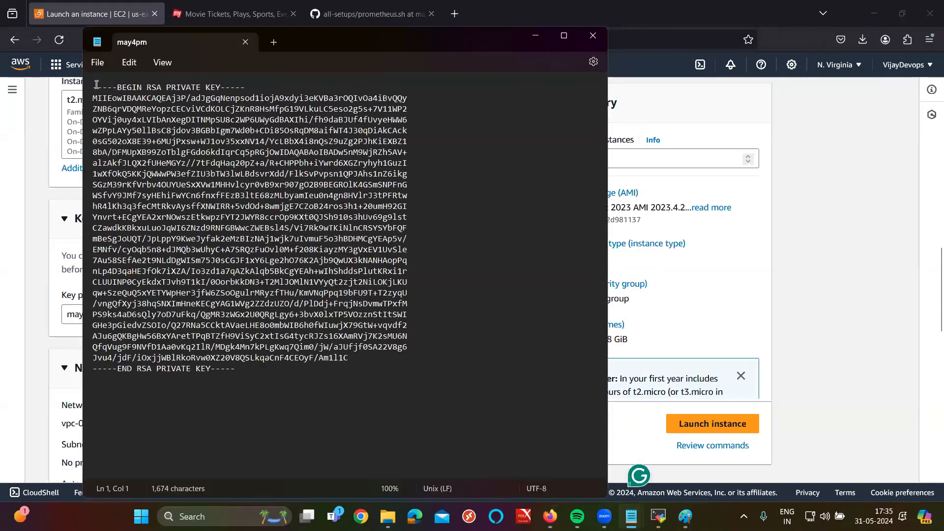
Step: Select all of the may4pm private key text, then close Notepad
key("ctrl+a")
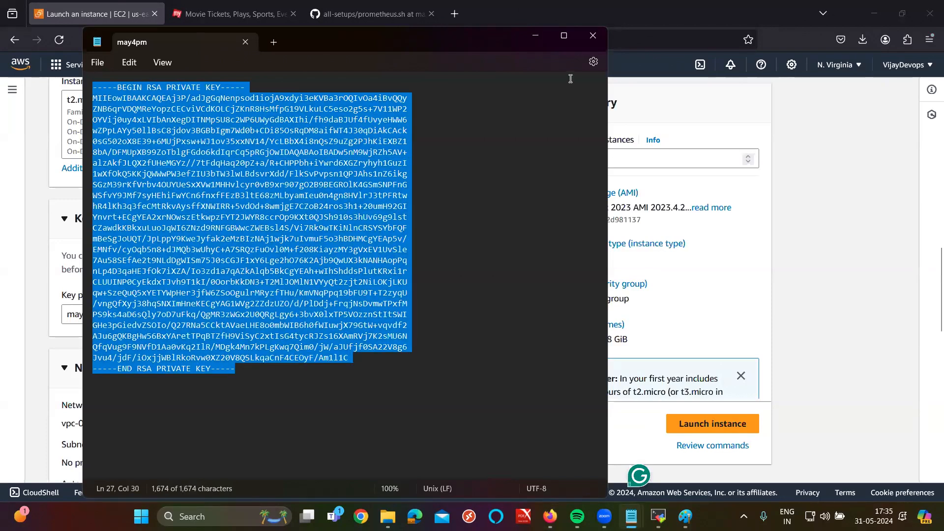
left_click(864, 39)
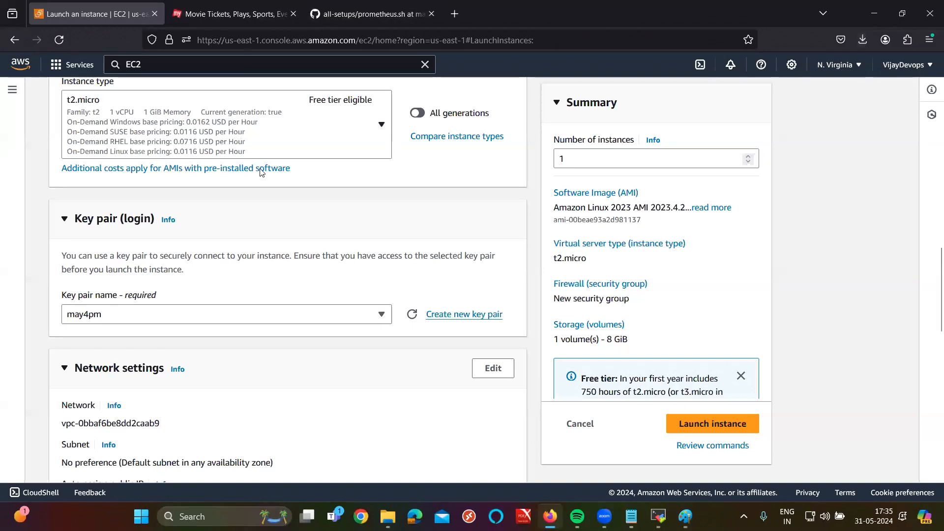
Step: Type '4. KEYPAIR: FOR LOGIN PURPOSE' below the T2.MICRO line in the 6PMMAY notes
left_click(390, 268)
left_click(632, 516)
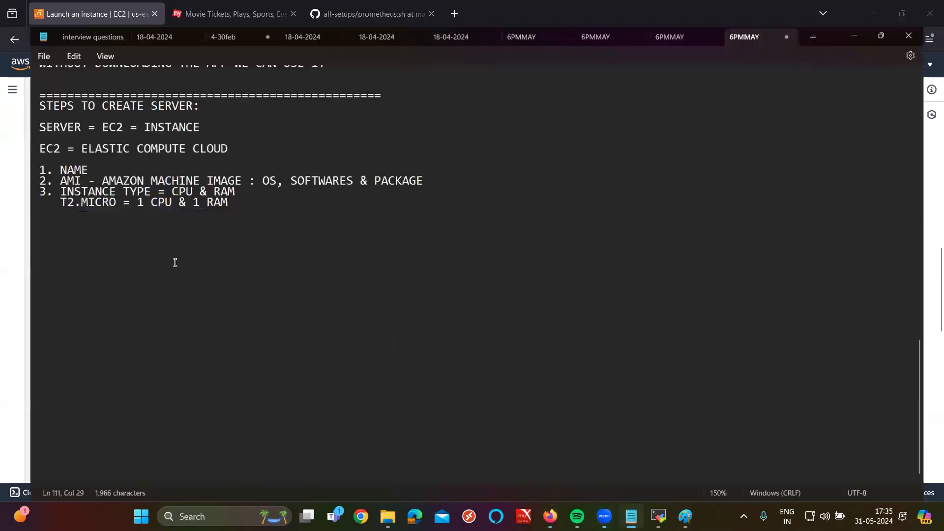
left_click(156, 231)
scroll(156, 230, "up", 5)
scroll(156, 230, "up", 8)
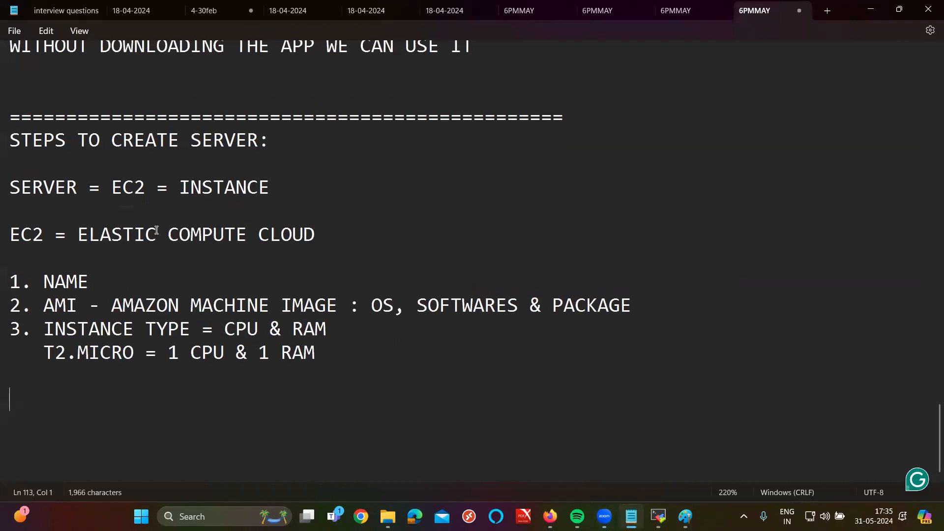
key("BackSpace")
type("4. keypair")
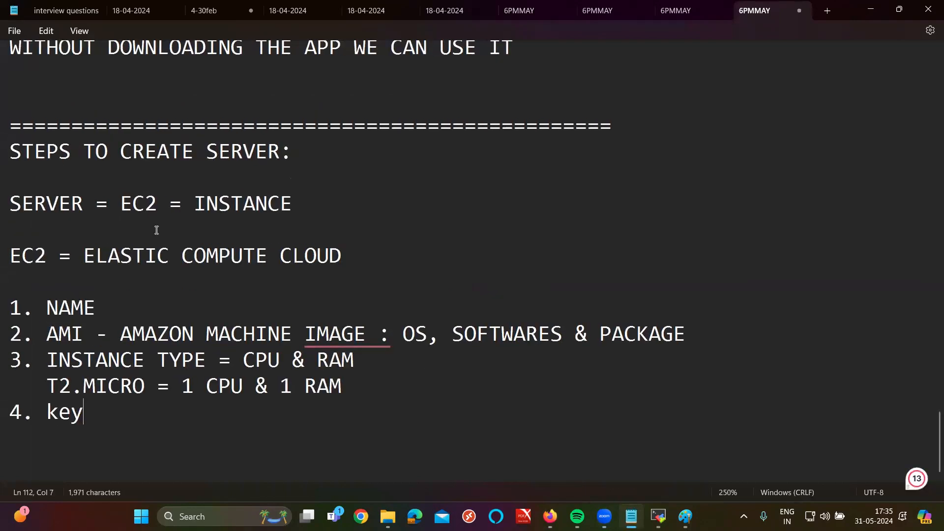
key("BackSpace")
key("BackSpace")
key("BackSpace")
key("BackSpace")
key("BackSpace")
key("BackSpace")
key("BackSpace")
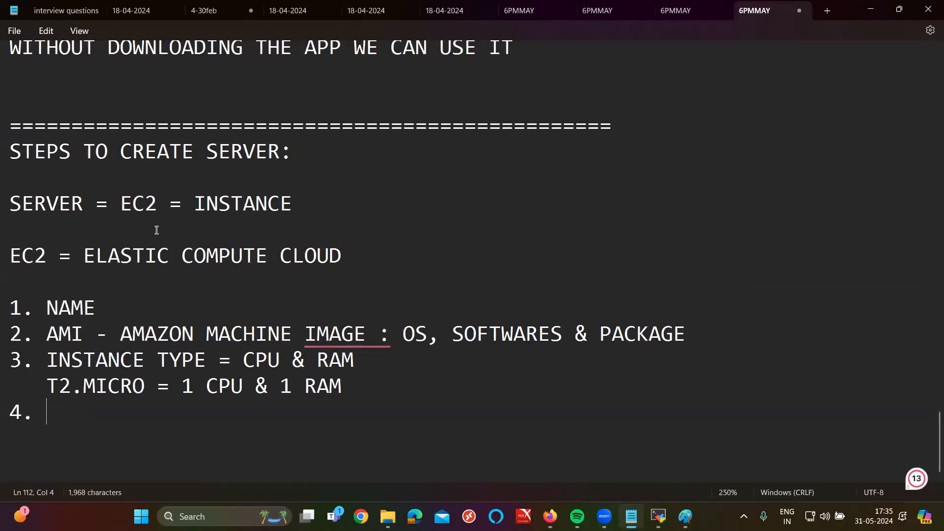
type("KEYPAIR: ")
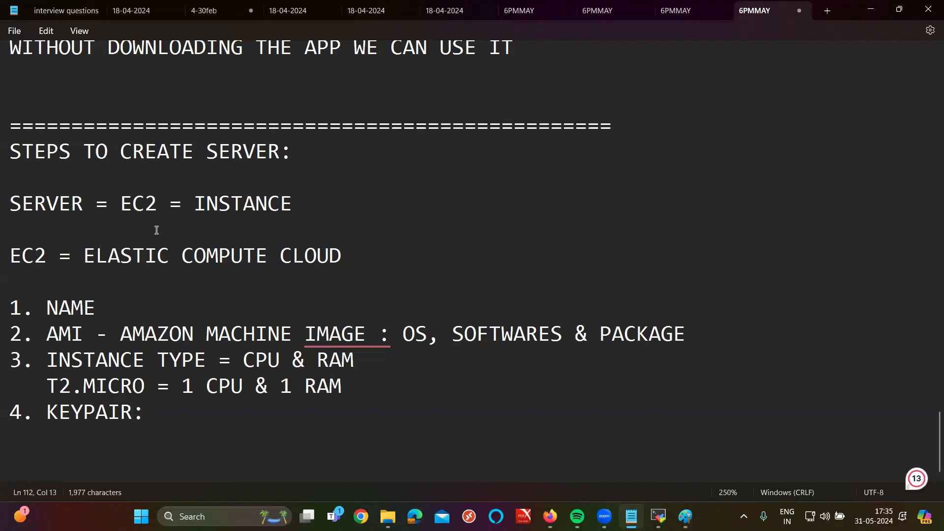
type("FOR ")
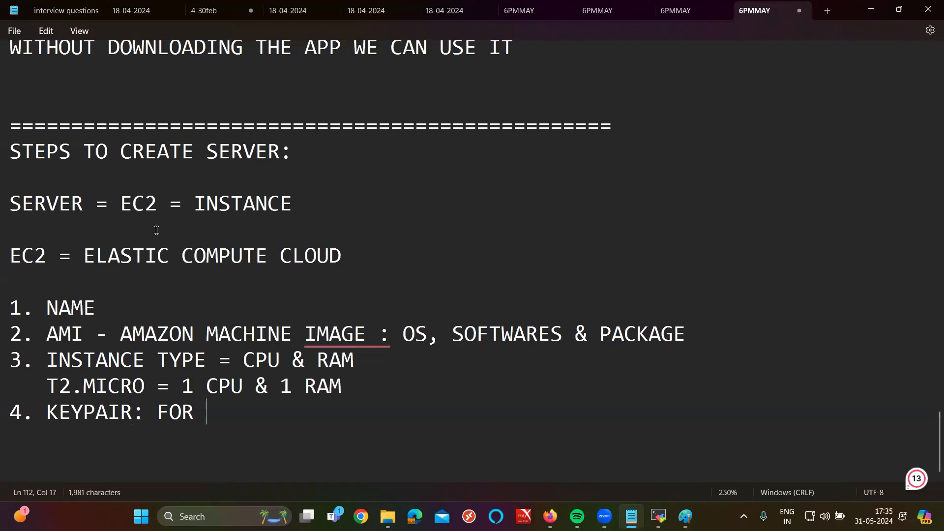
type("LOGIN PURPOSE")
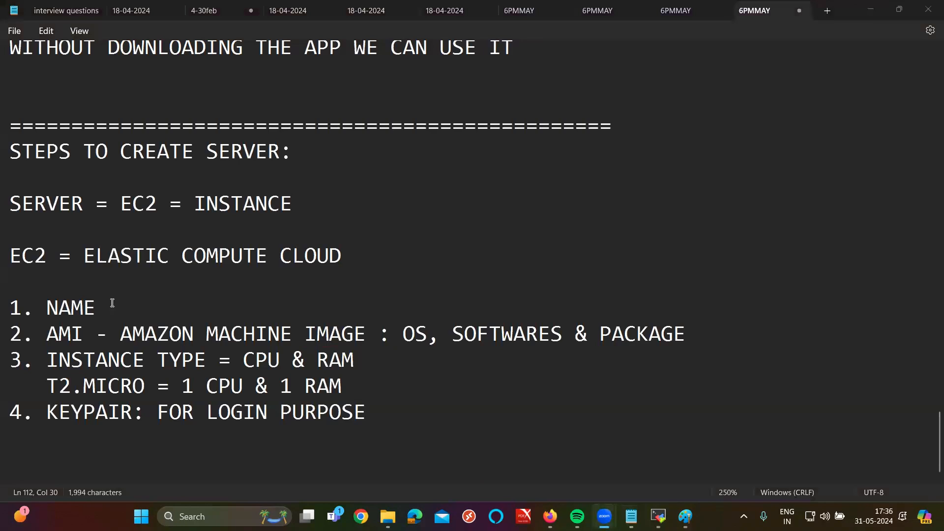
Step: Highlight the NAME, AMI, INSTANCE TYPE and T2.MICRO = 1 CPU & 1 RAM notes while explaining
left_click(83, 307)
double_click(82, 305)
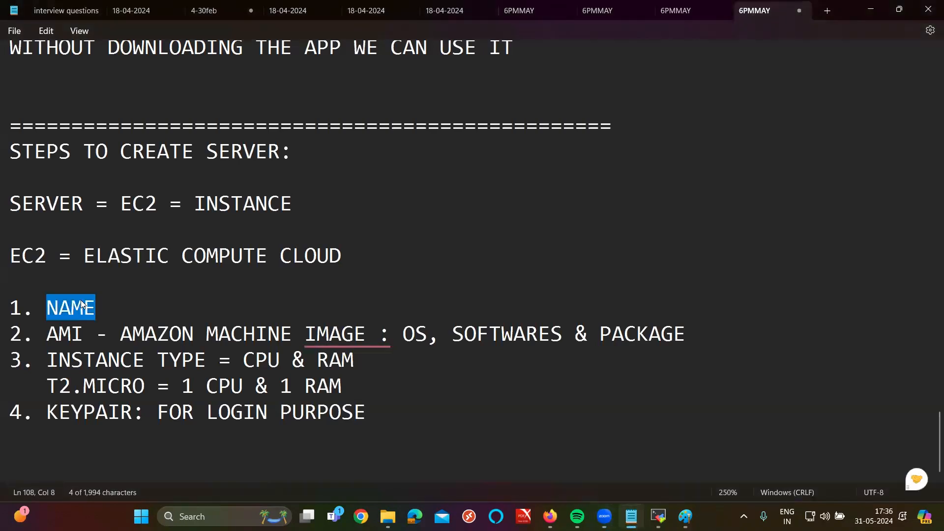
left_click(58, 334)
left_click_drag(58, 337, 702, 334)
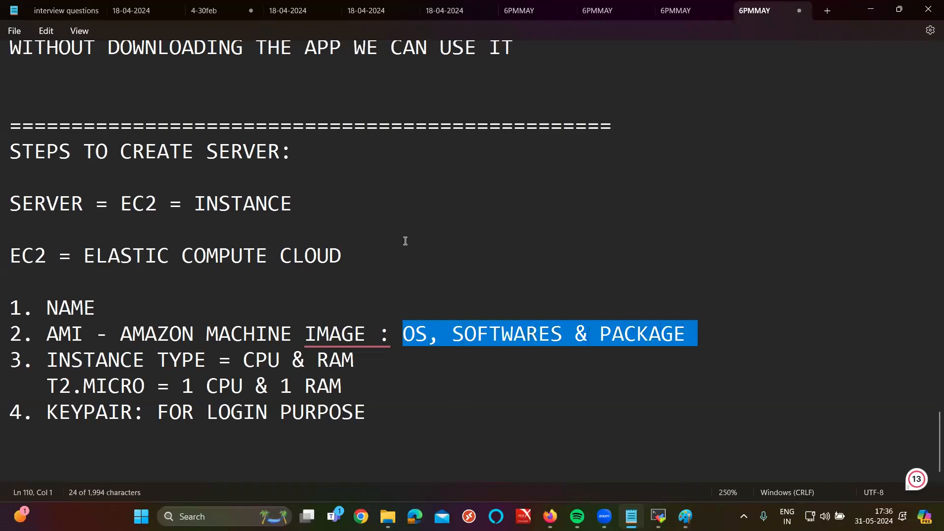
triple_click(75, 366)
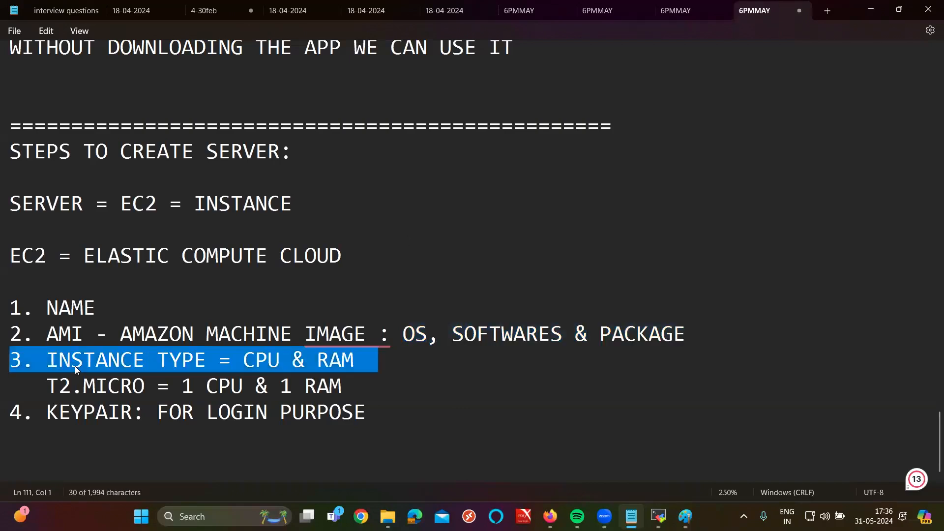
double_click(75, 366)
left_click_drag(218, 361, 423, 357)
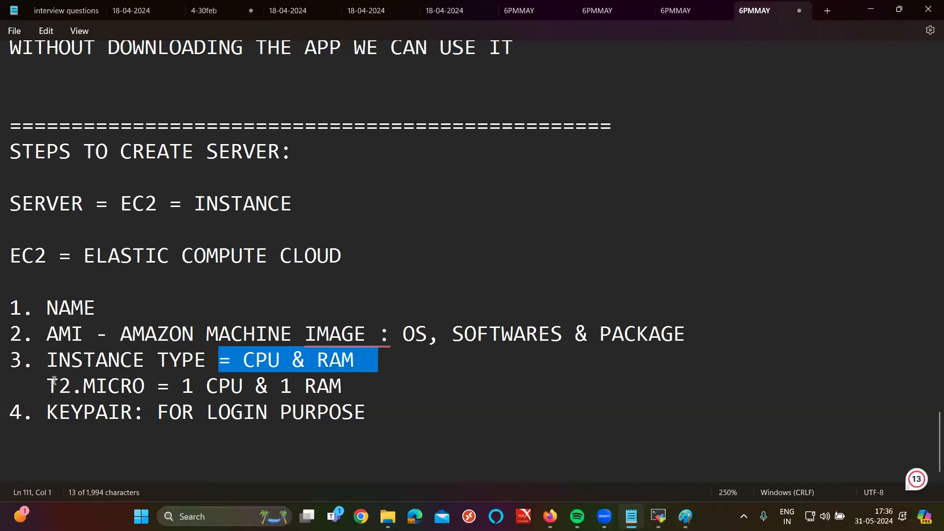
left_click_drag(49, 385, 369, 399)
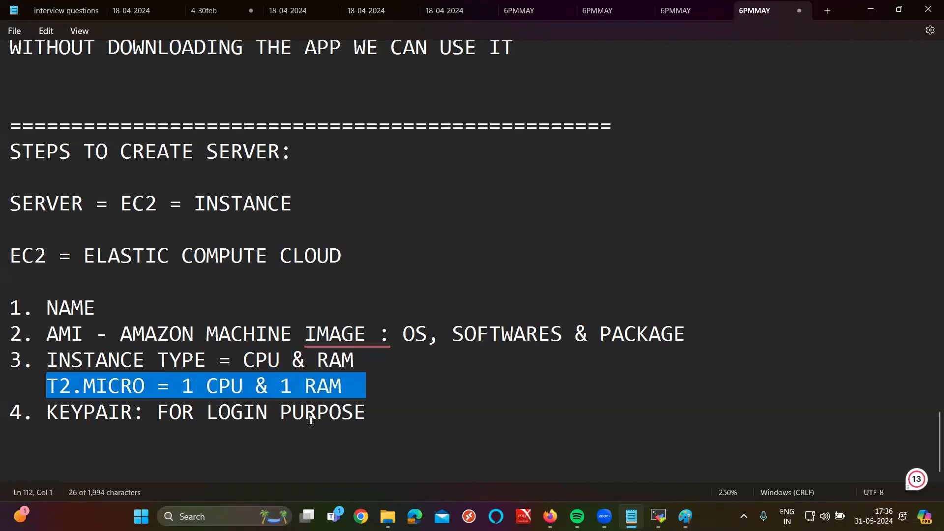
Step: Highlight KEYPAIR and FOR LOGIN PURPOSE, then start a new line for step 5
double_click(92, 417)
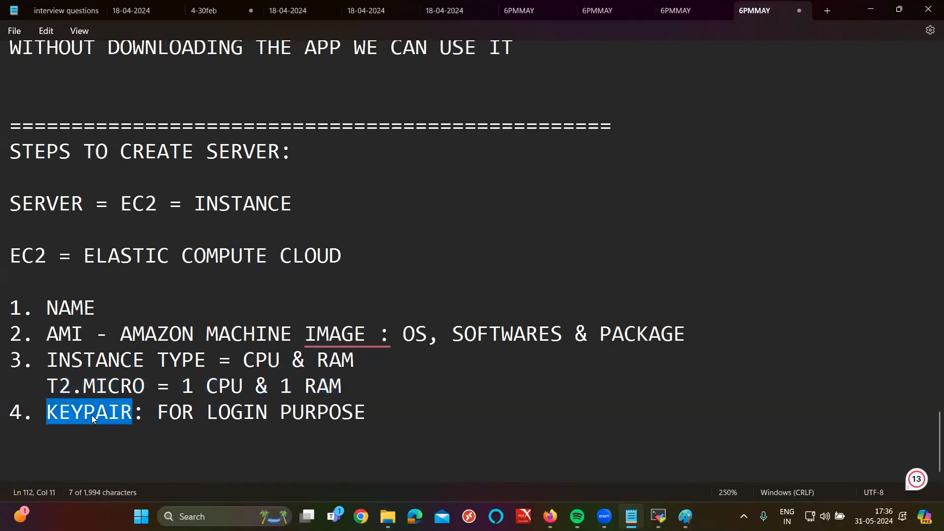
left_click_drag(157, 413, 367, 410)
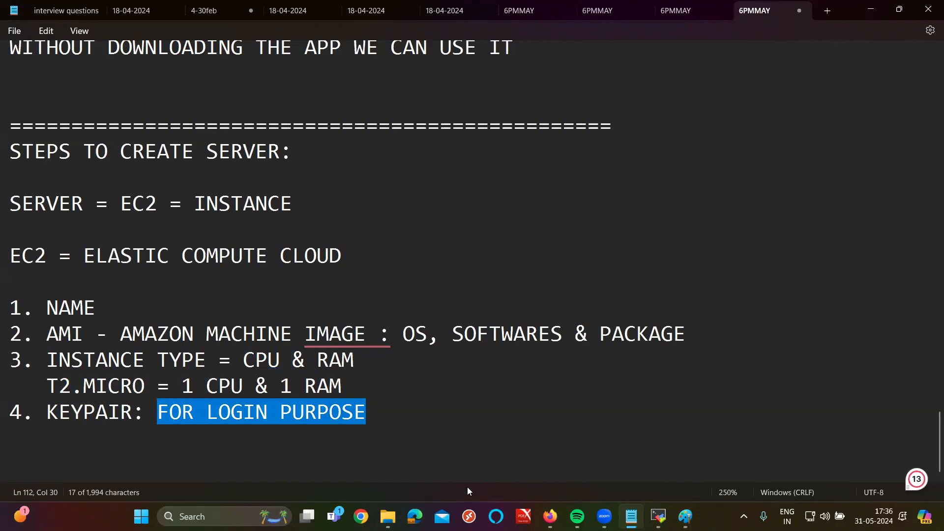
left_click(460, 437)
key("Return")
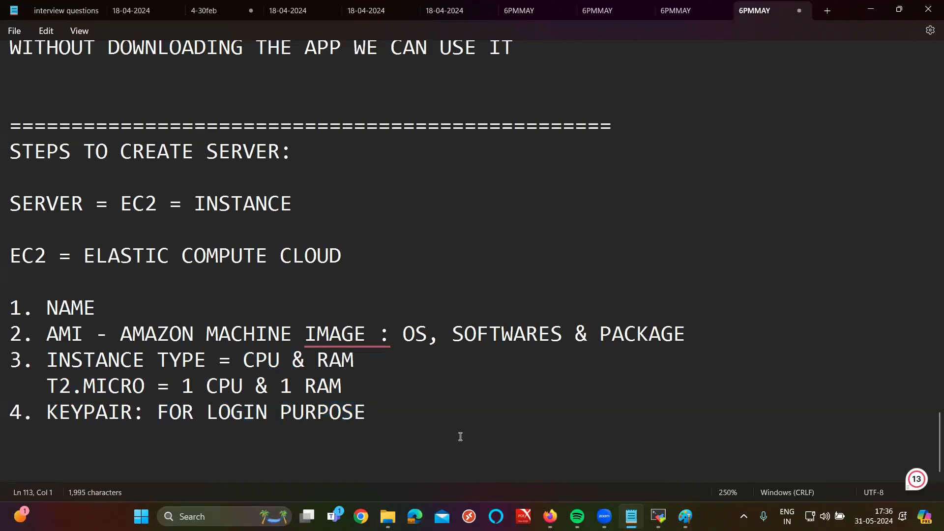
Step: Add the line '5. NETWORK SETTINGS:' to the Notepad steps list, starting a new line beneath it
type("5. VPN")
key("BackSpace")
key("BackSpace")
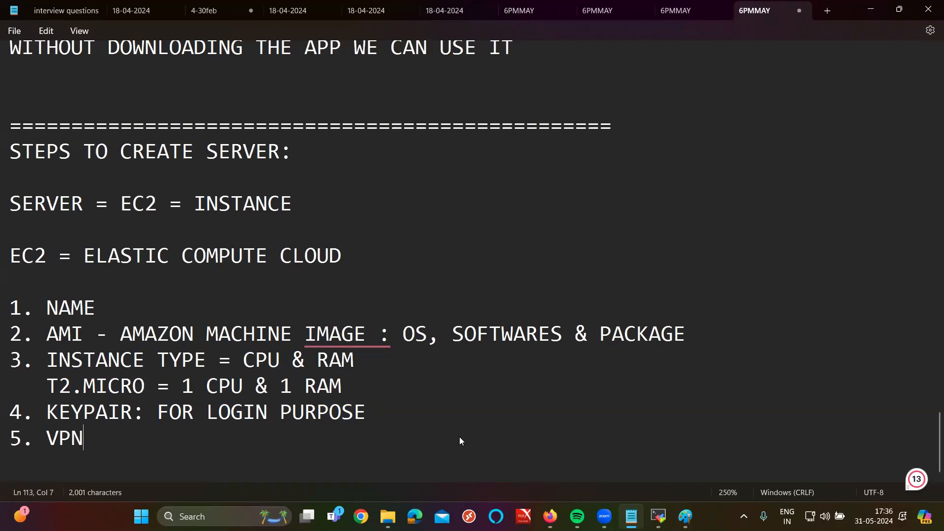
type("C")
key("BackSpace")
type("N")
key("BackSpace")
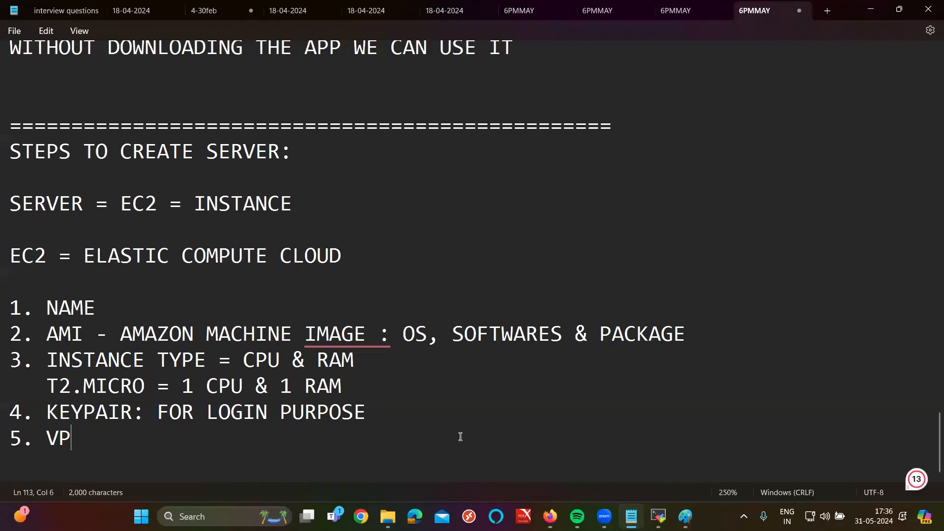
type("C & SG")
key("BackSpace")
key("BackSpace")
key("BackSpace")
key("BackSpace")
key("BackSpace")
key("BackSpace")
key("BackSpace")
key("BackSpace")
key("BackSpace")
type("NETWORK SETTI")
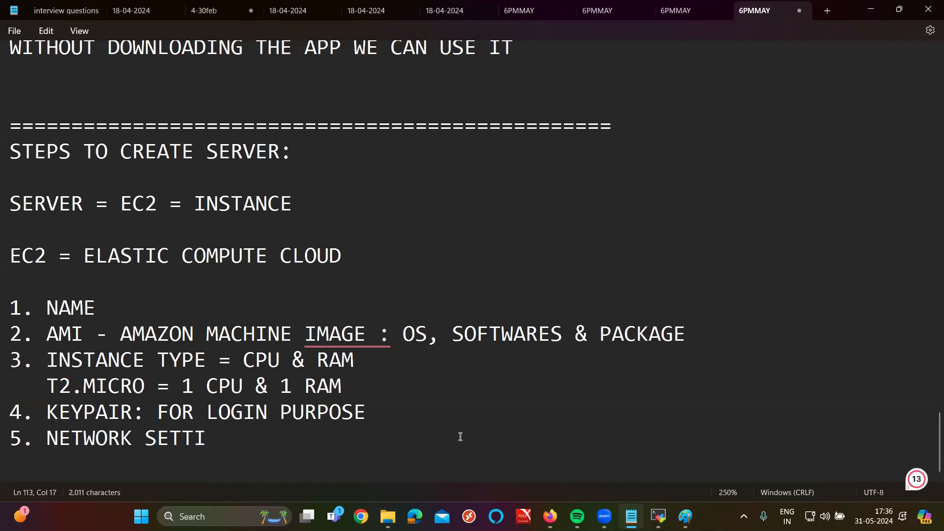
type("NGS:")
key("Return")
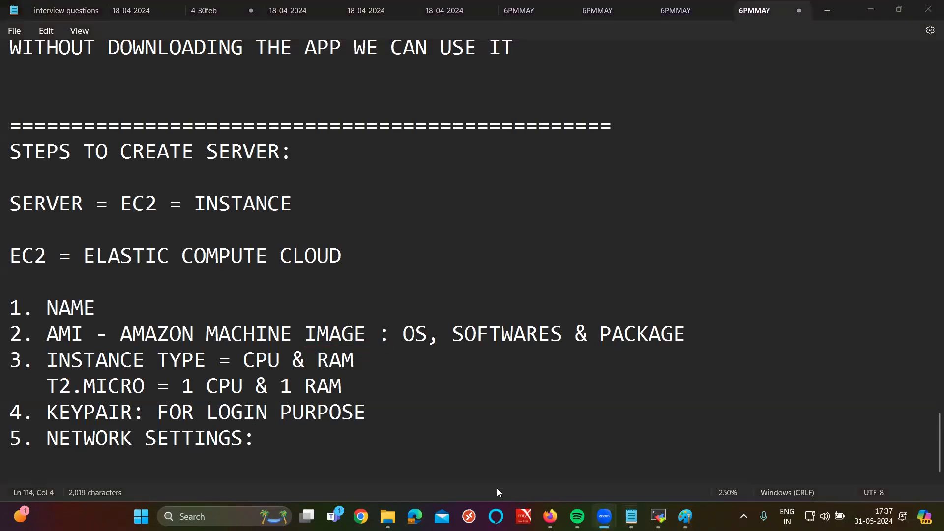
Step: Back on the EC2 launch page, keep may4pm as the key pair and scroll down to Network settings
left_click(550, 516)
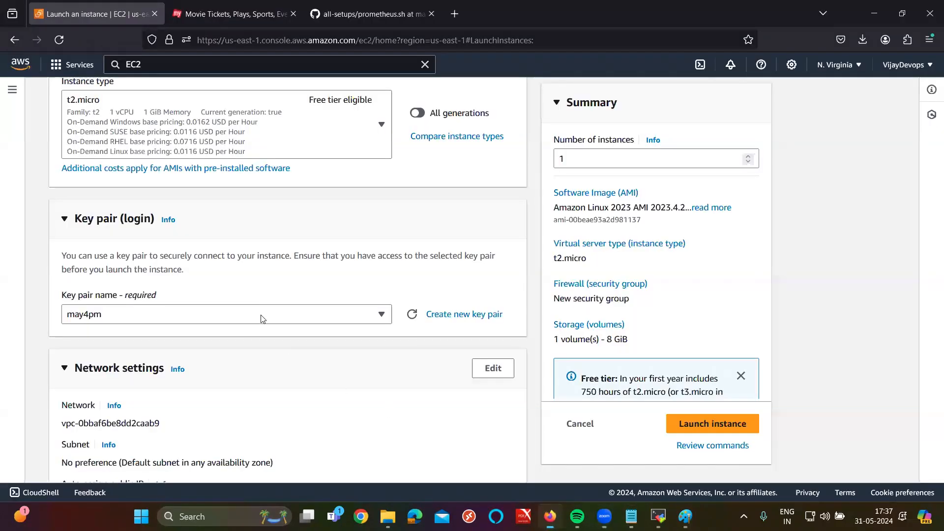
left_click(261, 320)
left_click(109, 179)
scroll(55, 329, "down", 2)
scroll(55, 330, "down", 1)
left_click_drag(60, 275, 118, 271)
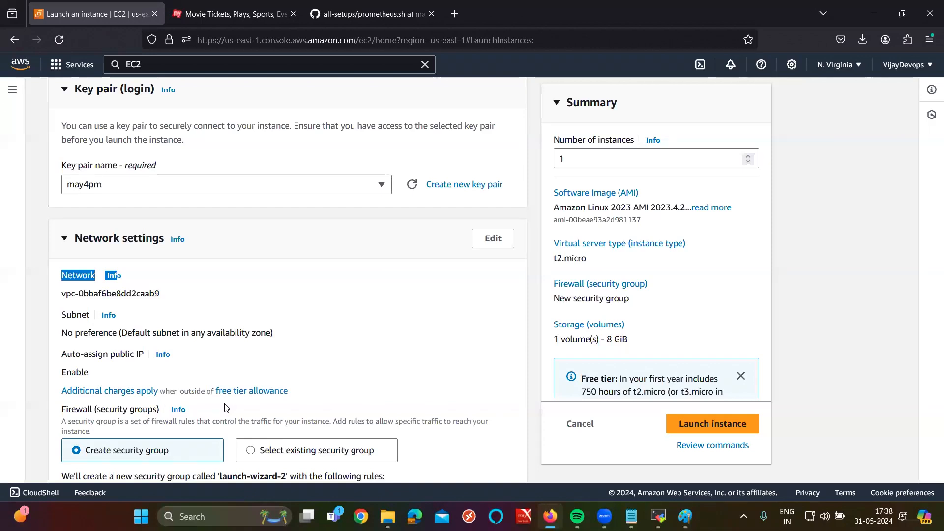
Step: Highlight the VPC ID, then note 'VPC: VIRTUAL PRIVATE CLOUD -- > PRIVACY, SECURITY & ISLOATION' in Notepad
left_click(81, 294)
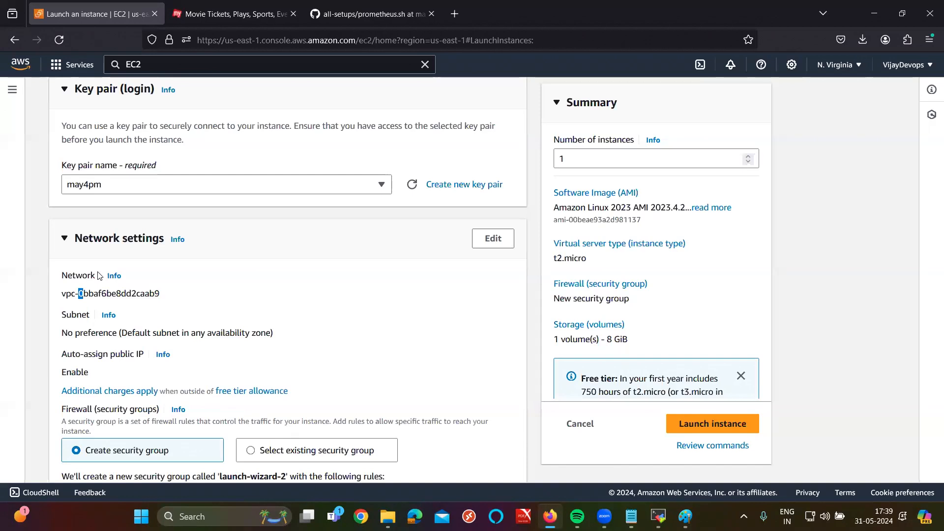
double_click(127, 294)
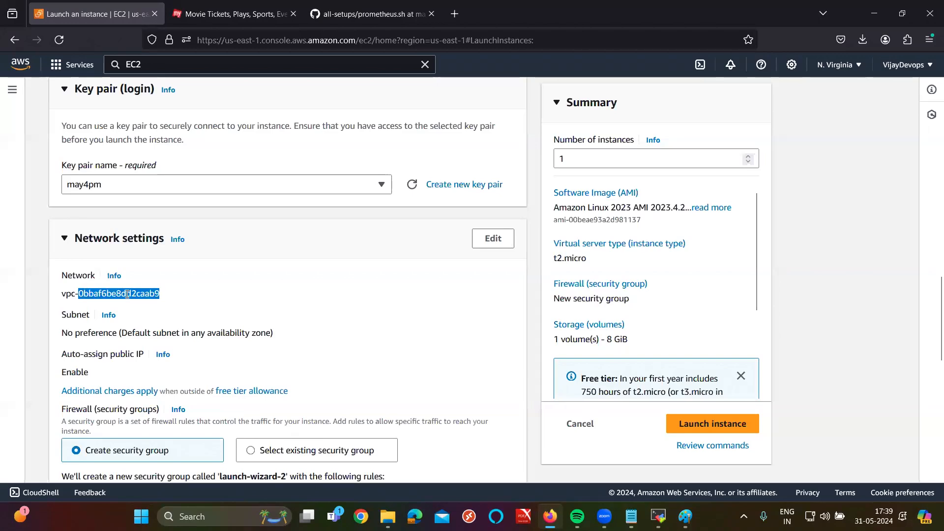
left_click(631, 516)
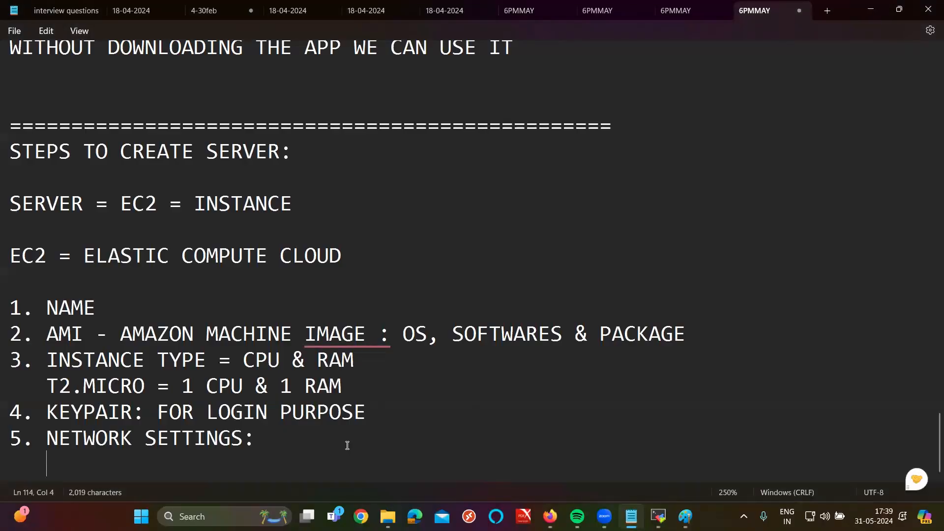
type("VPC: VI")
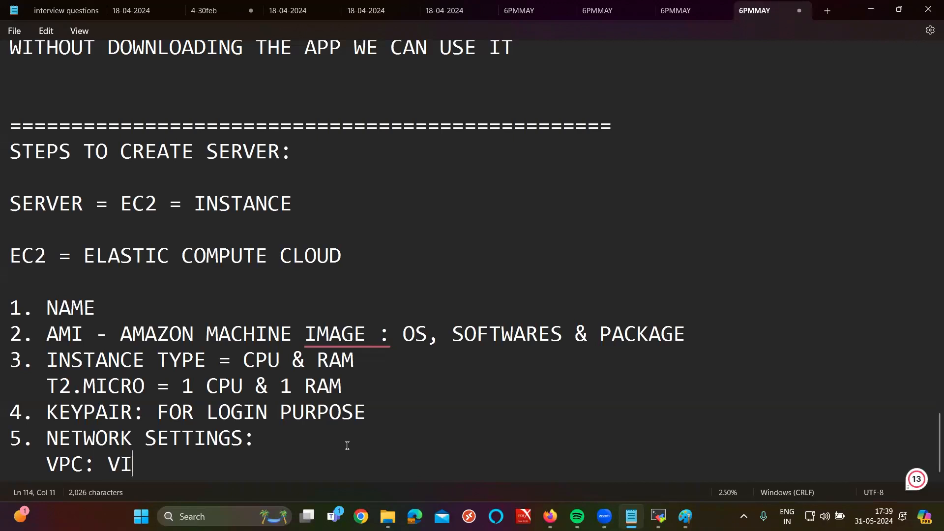
type("RTUAL PROVATE")
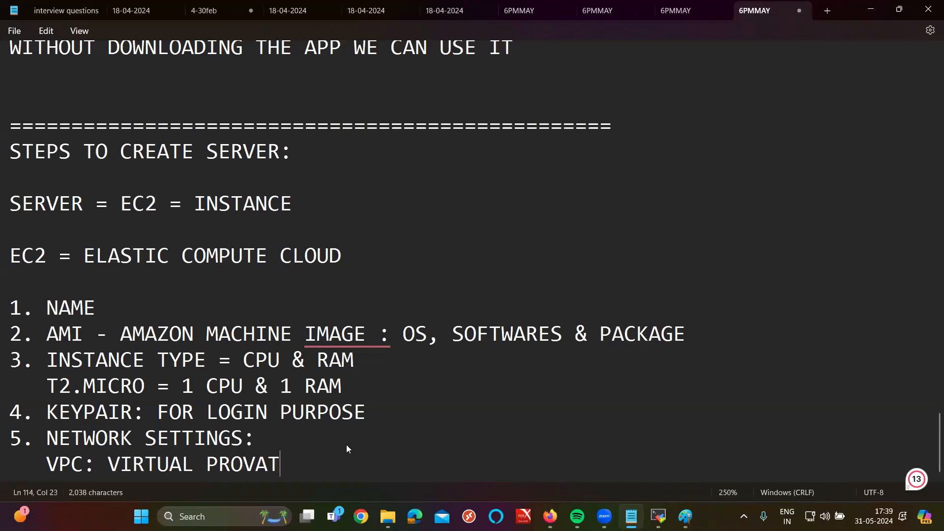
key("BackSpace")
key("BackSpace")
key("BackSpace")
key("BackSpace")
key("BackSpace")
key("BackSpace")
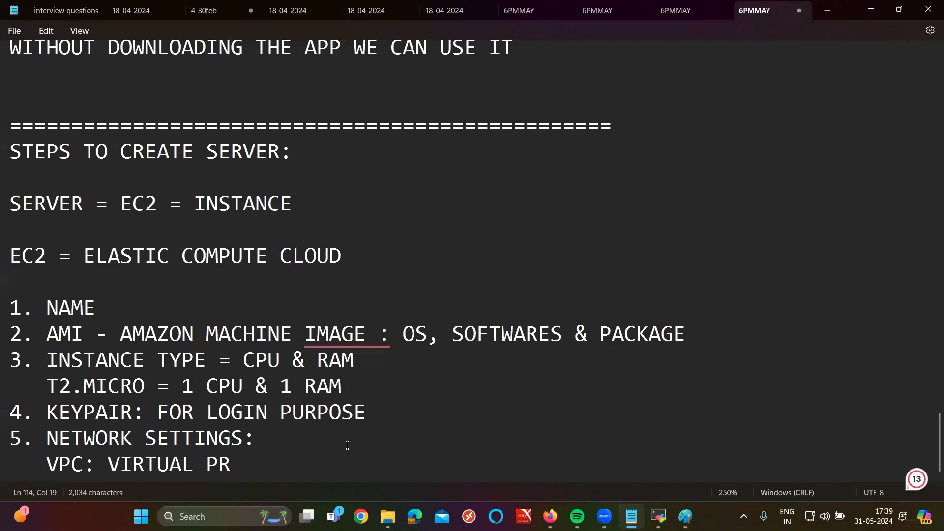
type("IVATE CL")
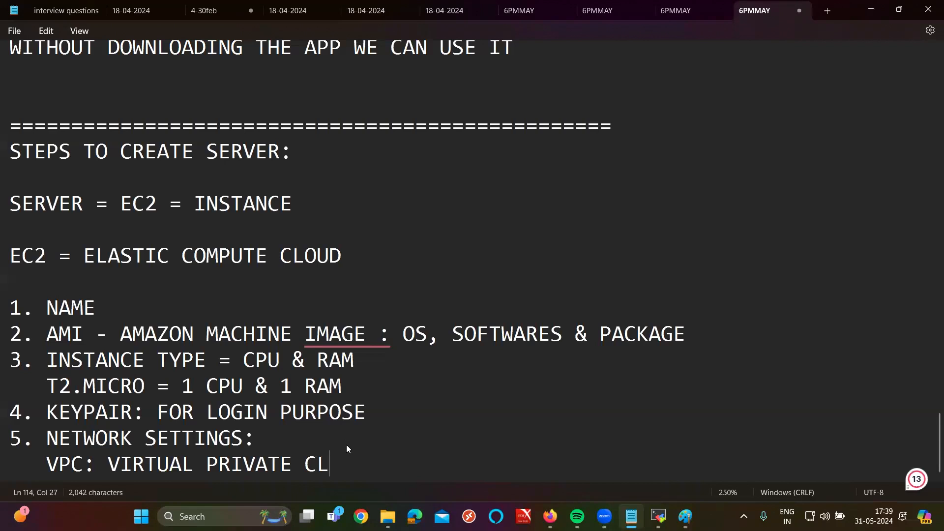
type("OUD -- > PRIVACY, S")
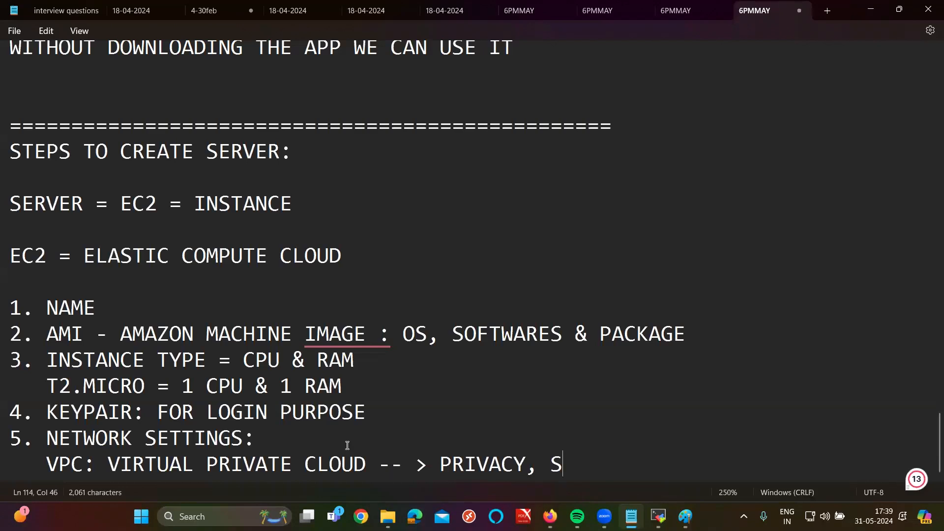
type("ECURITY ")
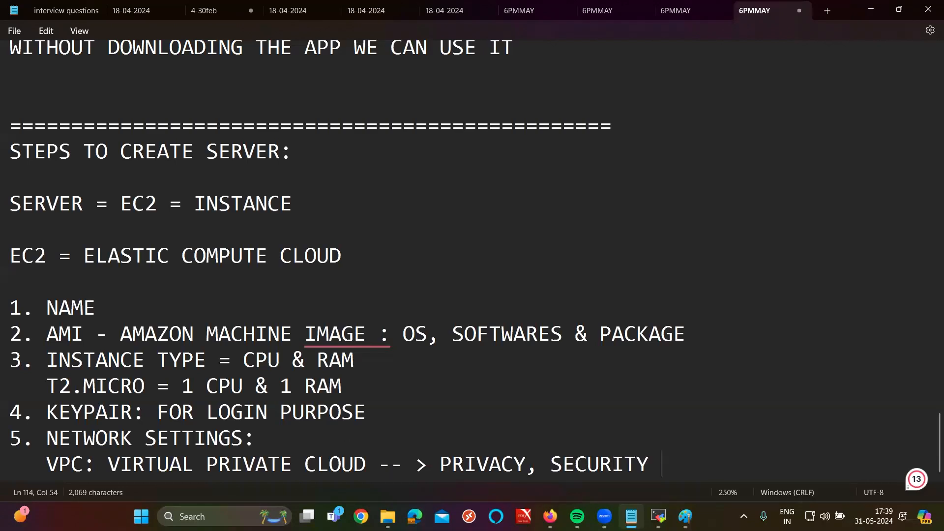
type("& ISLOATION")
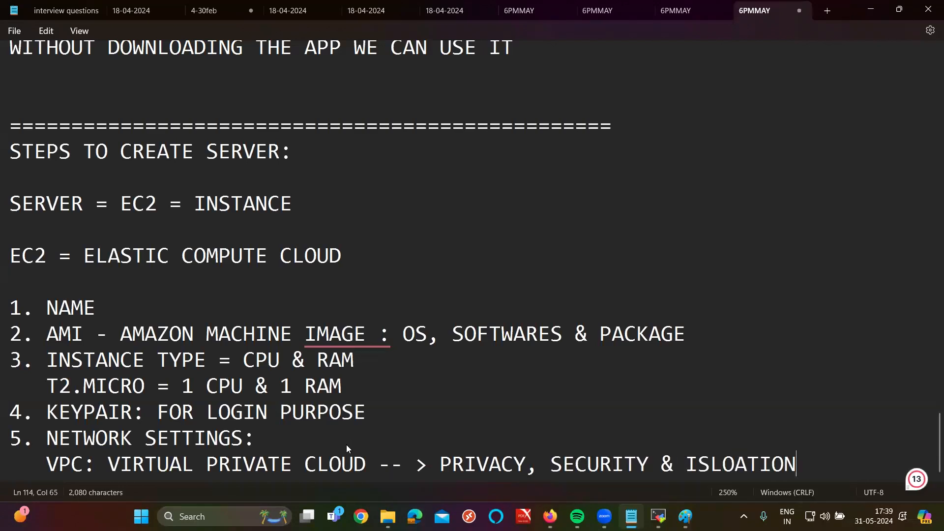
Step: Add an 'SG:' line beneath the VPC note
key("Return")
type("SG")
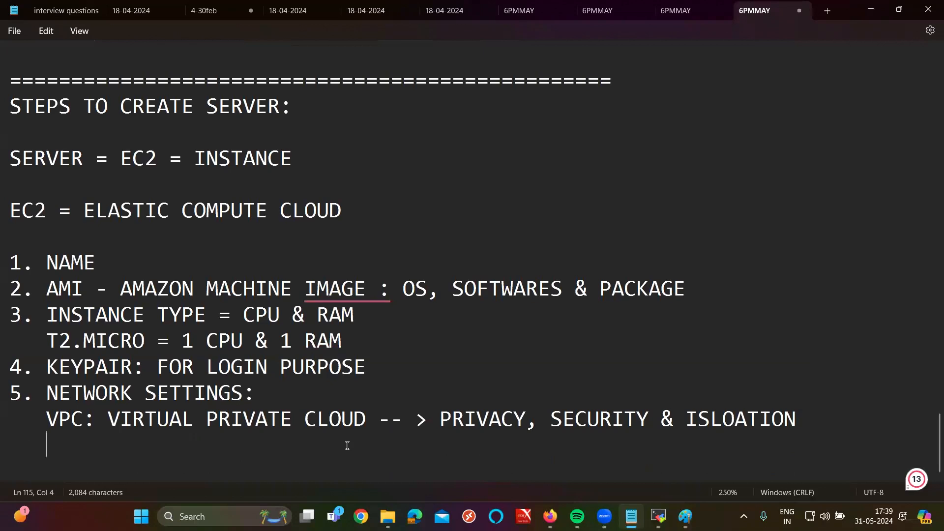
type(":")
left_click(550, 517)
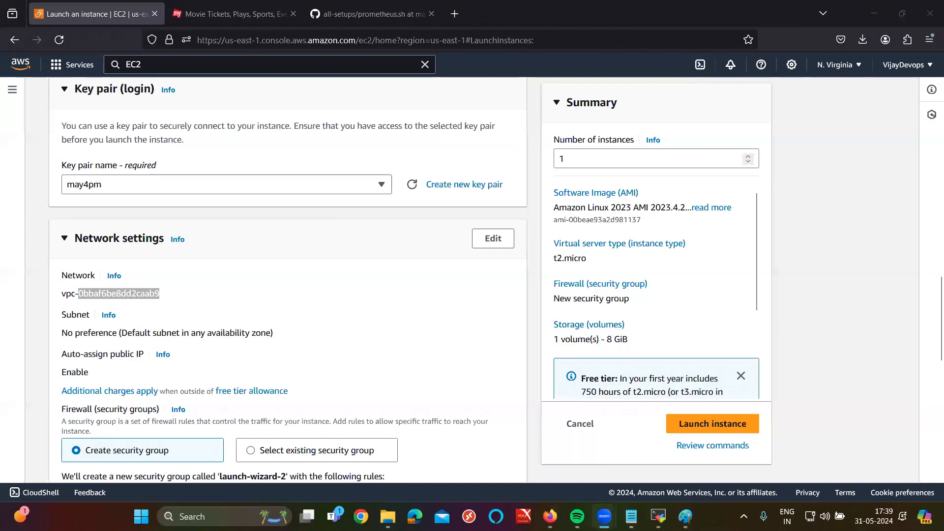
Step: Show the Paint tier diagram: show-the-app box on port 80, use-the-app box on port 8080
left_click(686, 516)
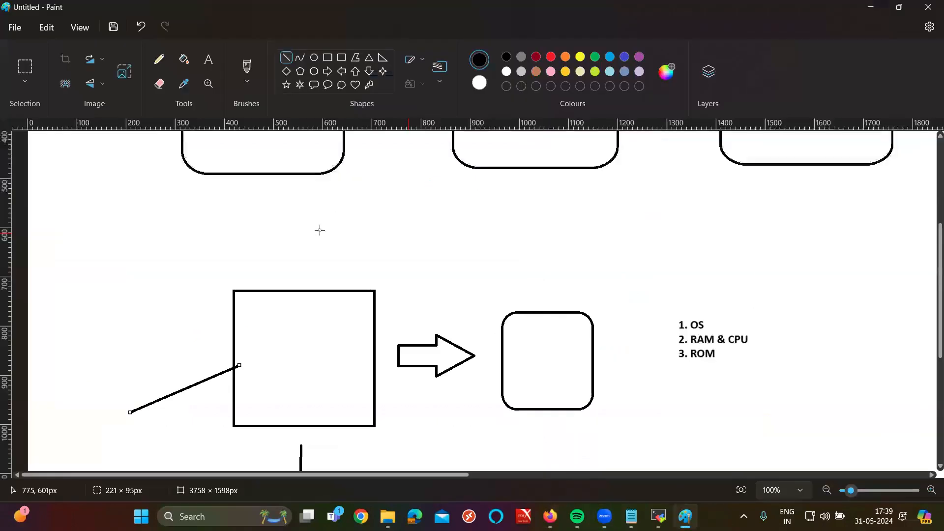
scroll(315, 230, "up", 2)
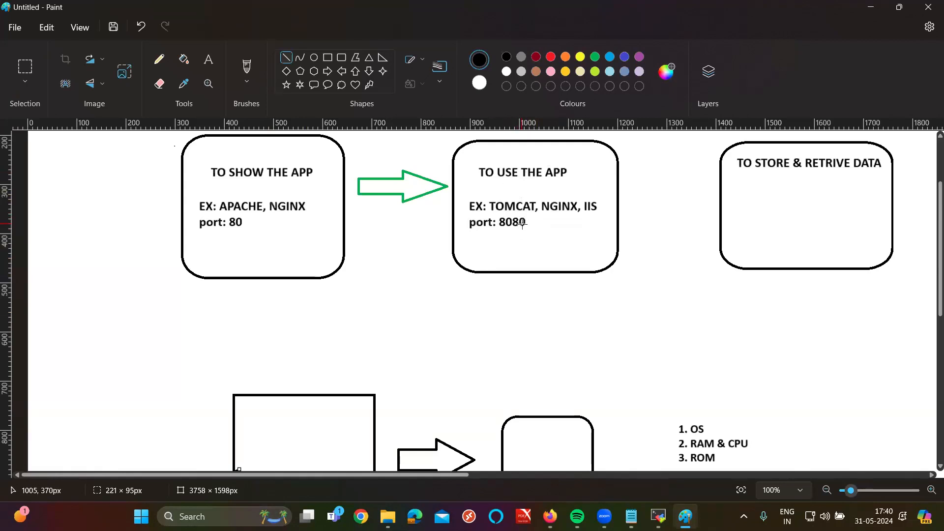
left_click(871, 7)
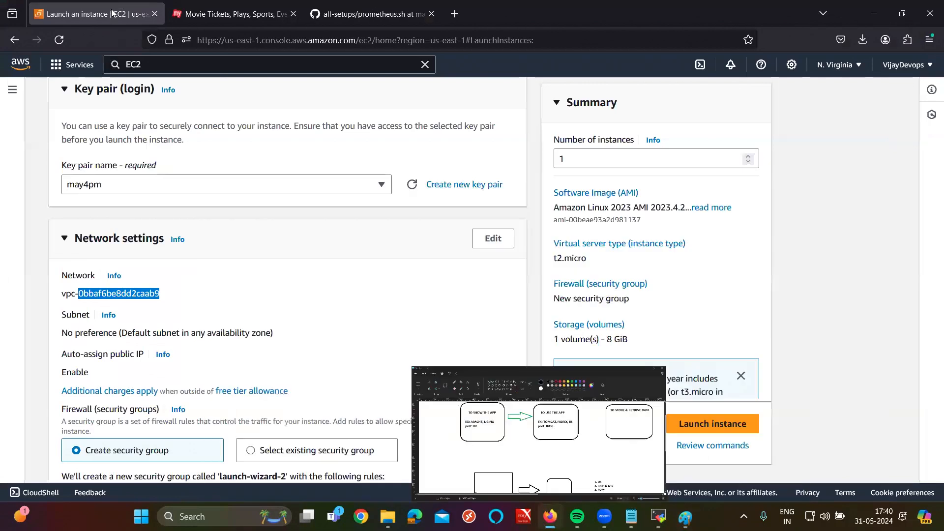
Step: Duplicate the launch-instance tab so the launch form stays open
right_click(115, 11)
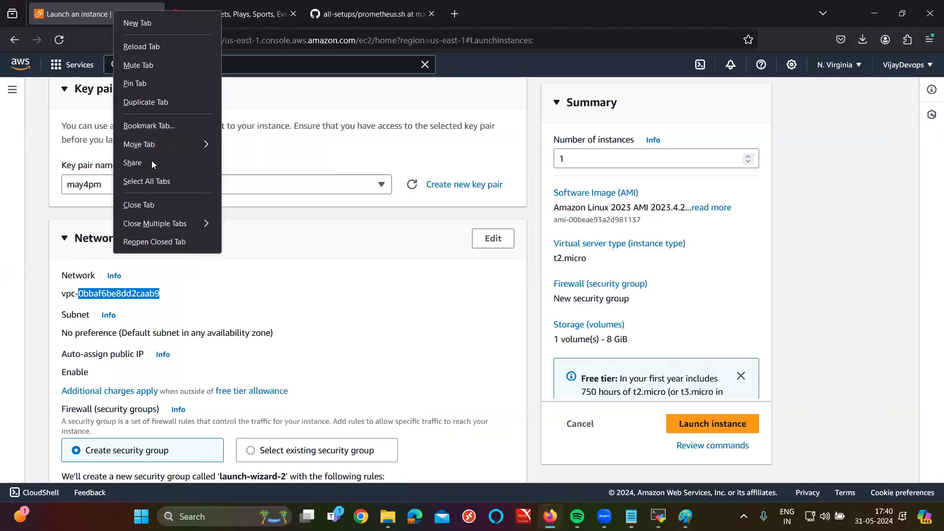
left_click(150, 103)
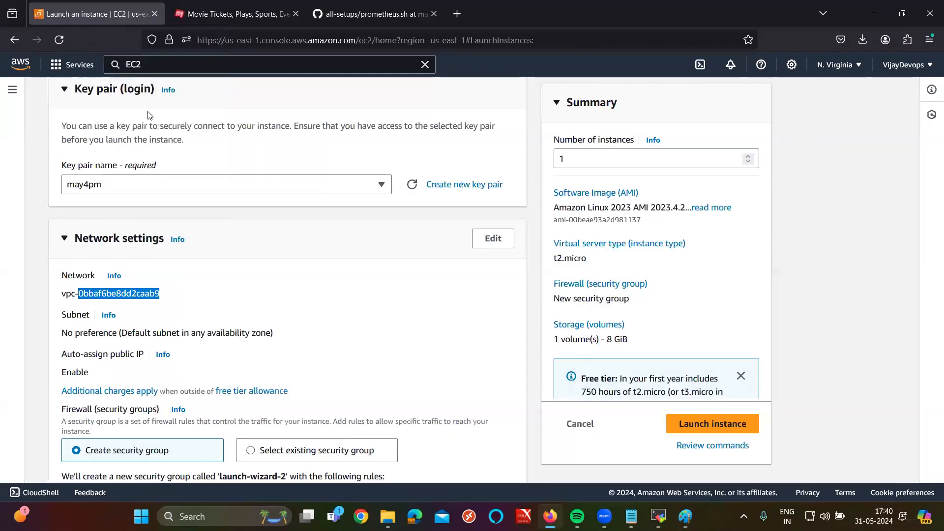
left_click(76, 4)
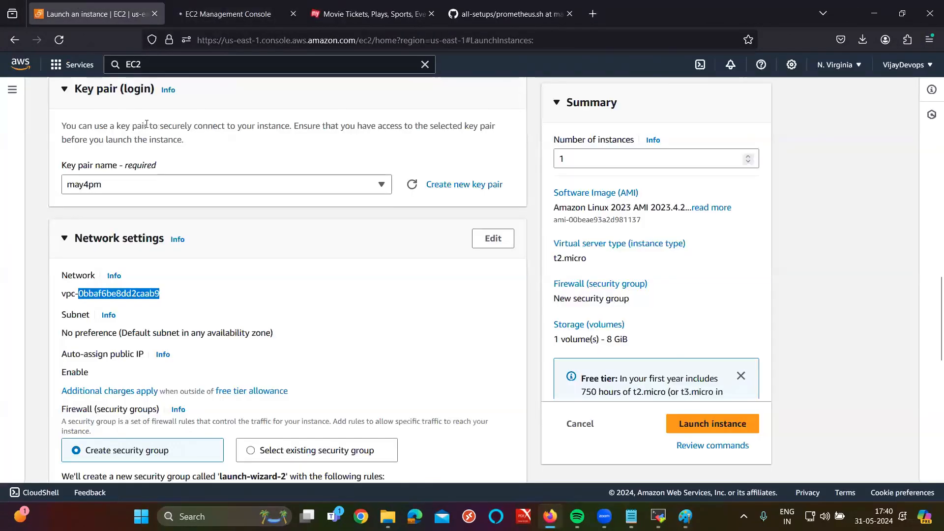
Step: Open the running instance's details and copy its public IPv4 address 107.20.1.89
left_click(12, 89)
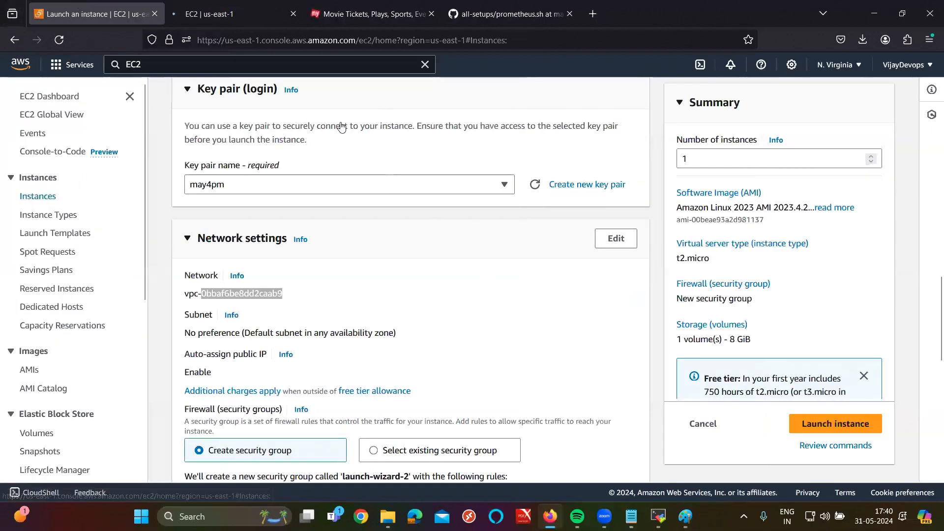
left_click(39, 196)
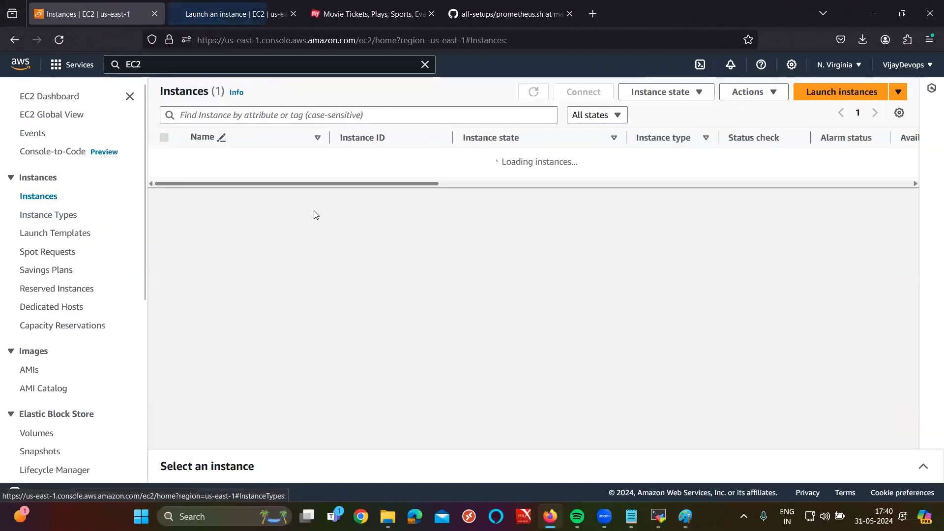
left_click(170, 166)
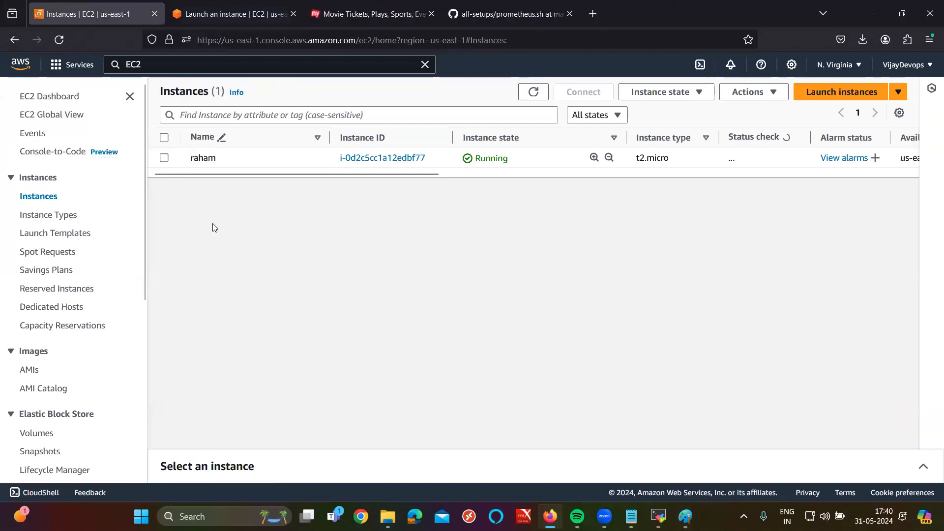
left_click(923, 466)
left_click(427, 345)
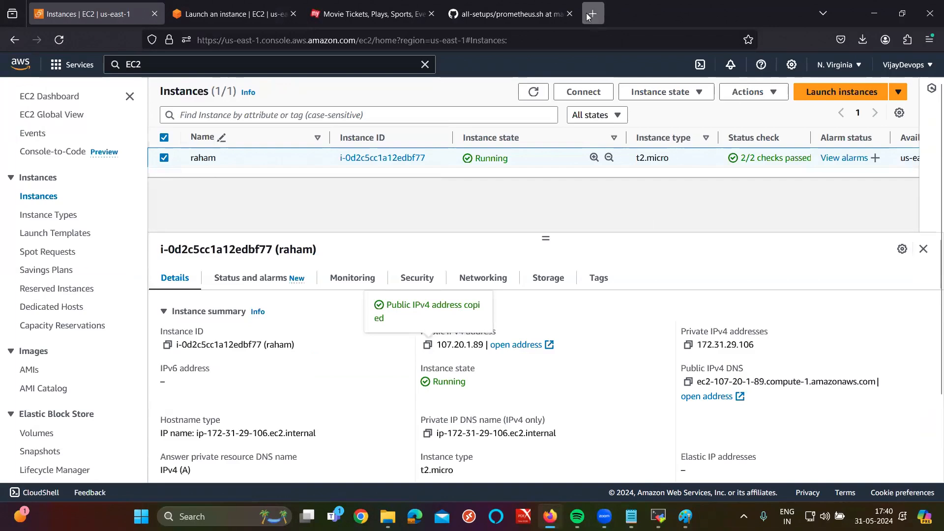
left_click(595, 14)
Step: Try loading 107.20.1.89:8080 in a new browser tab
key("ctrl+v")
type(":8080")
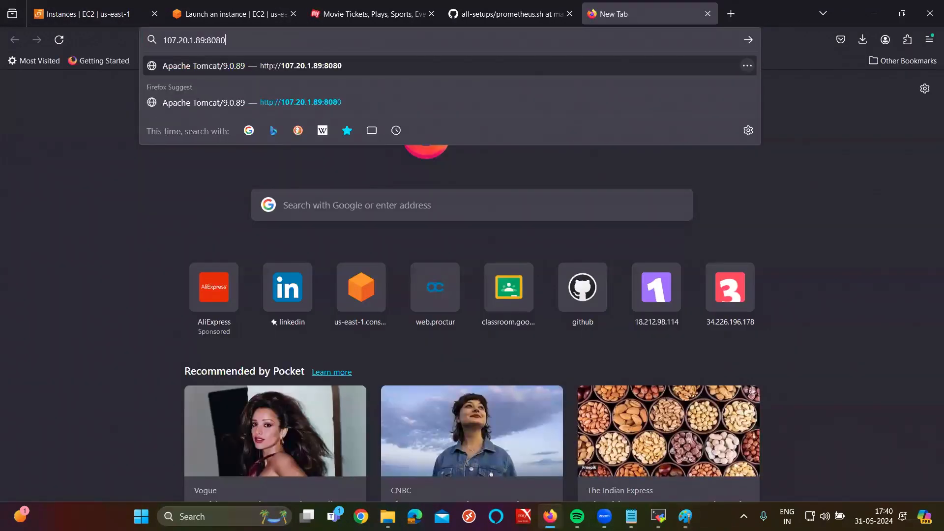
key("Return")
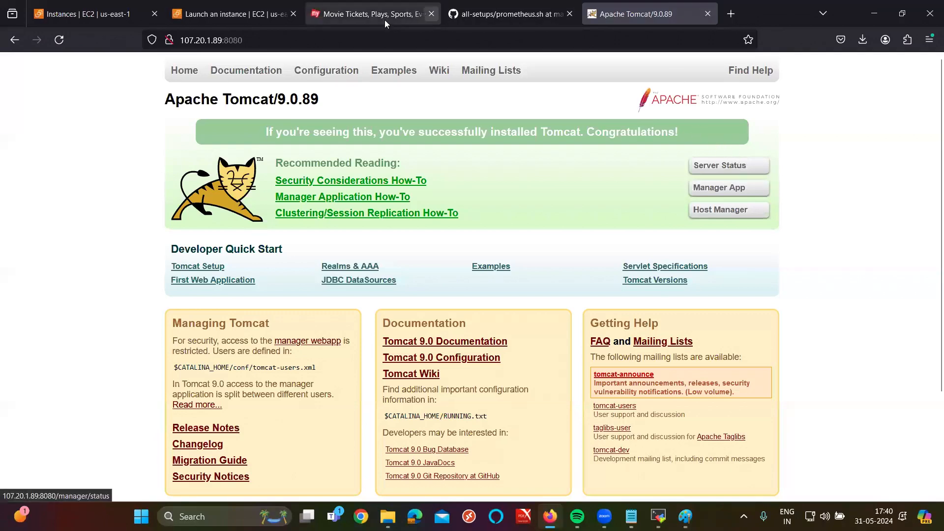
Step: Remove the port and load 107.20.1.89, which fails with Unable to connect
double_click(234, 40)
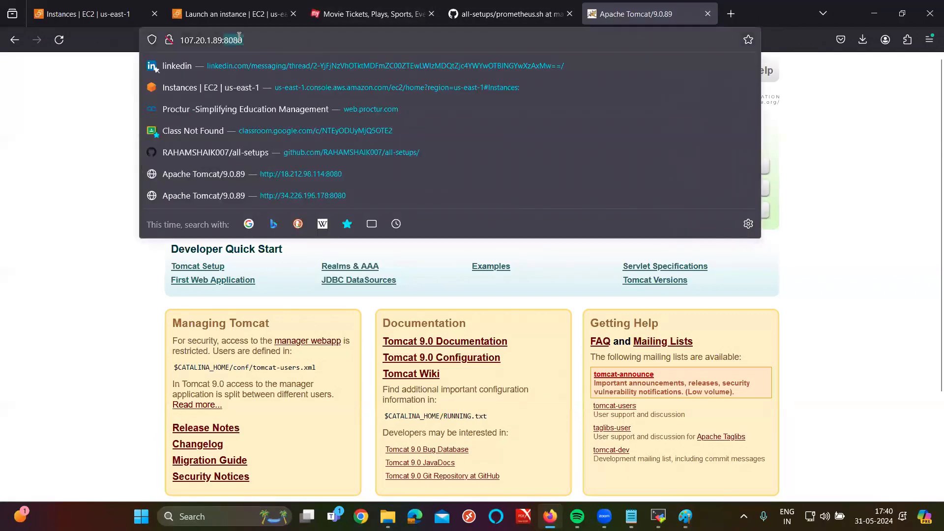
key("BackSpace")
key("BackSpace")
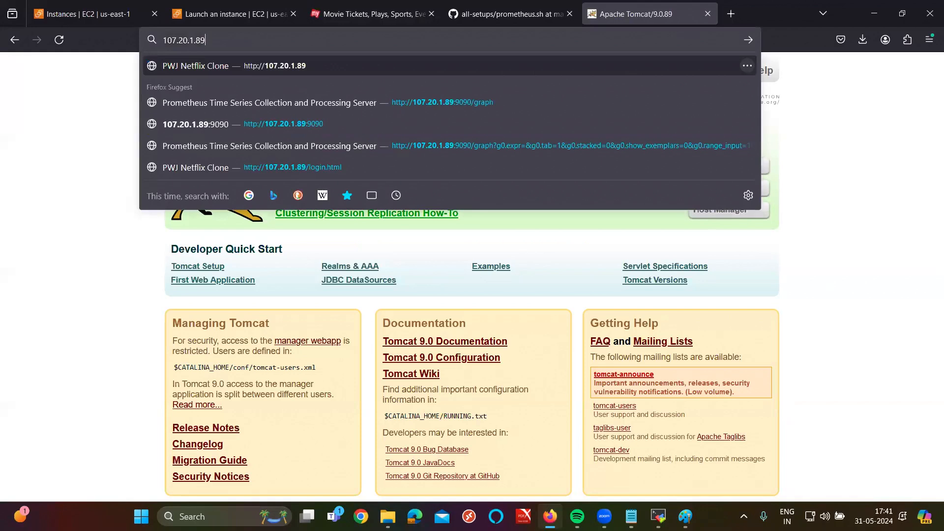
key("Return")
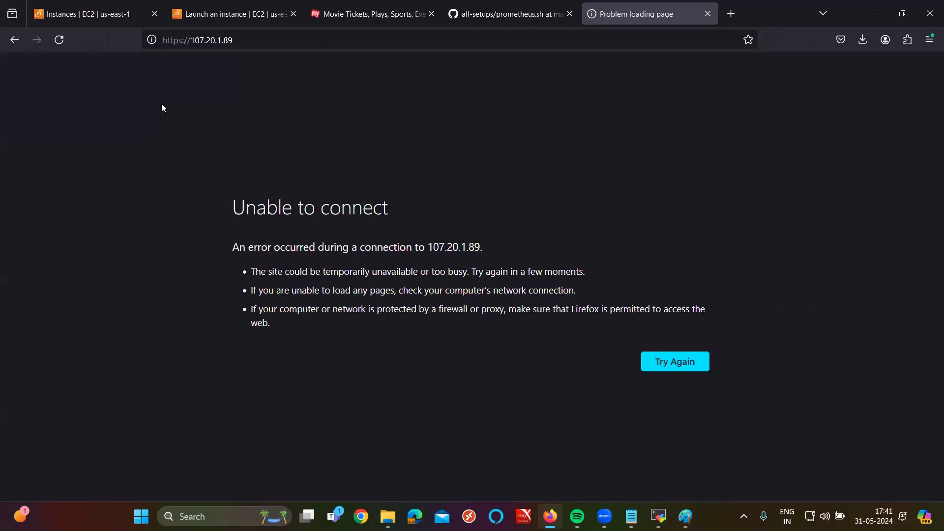
left_click(631, 516)
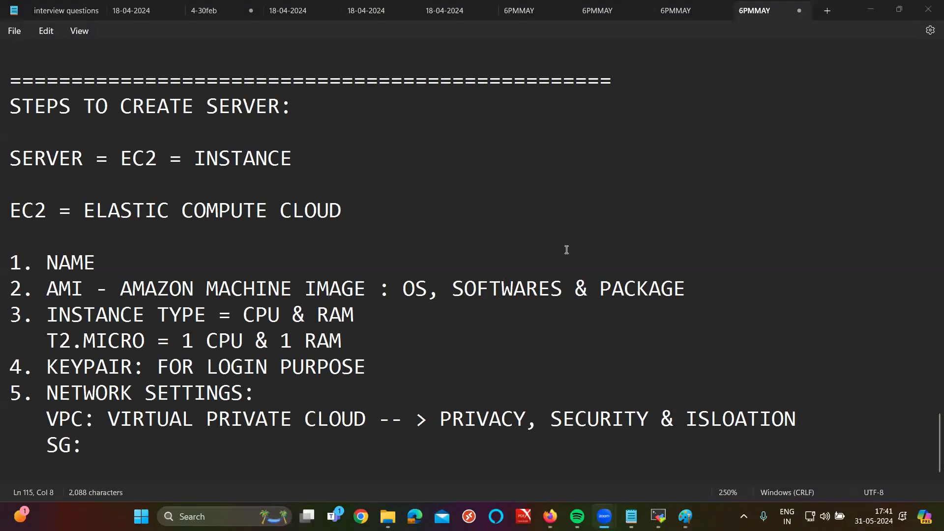
Step: Add the port range '0 - 65535' after SG: and highlight it
left_click(115, 438)
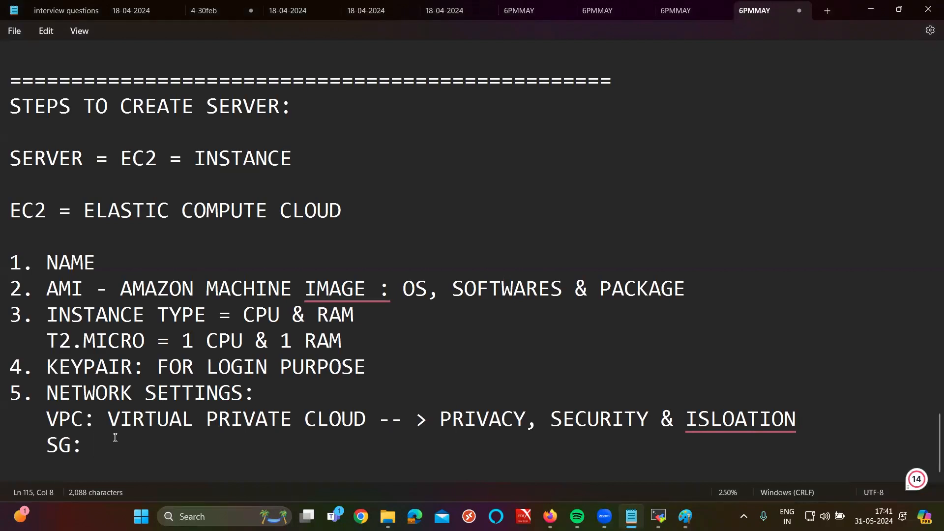
type("0 - 65535")
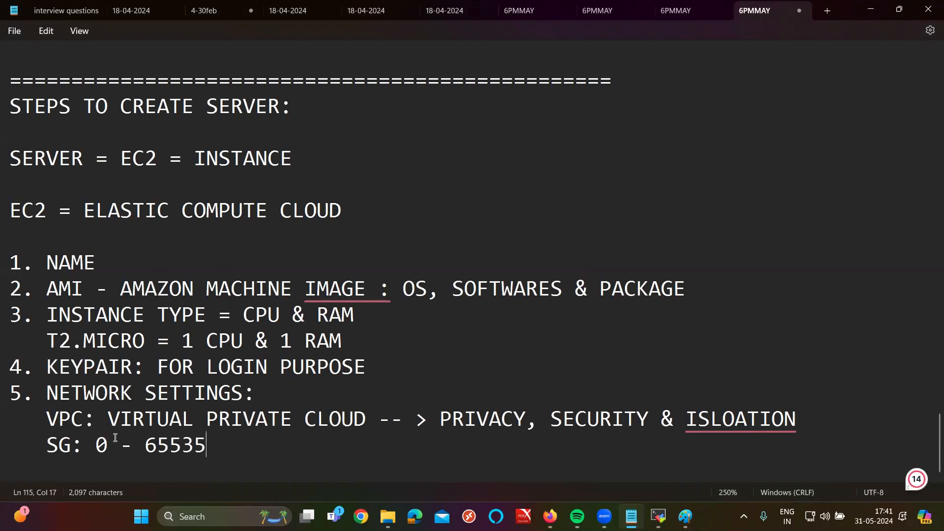
left_click_drag(95, 445, 214, 444)
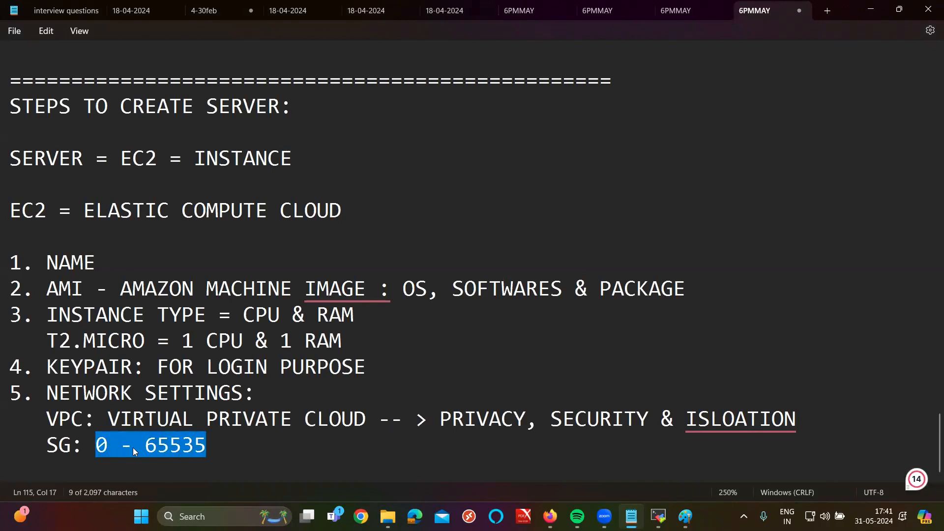
double_click(109, 448)
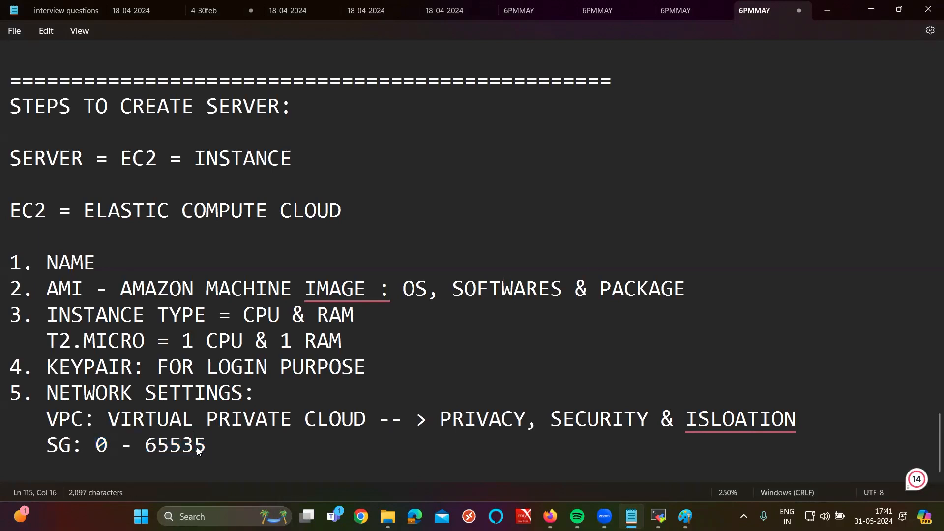
double_click(198, 448)
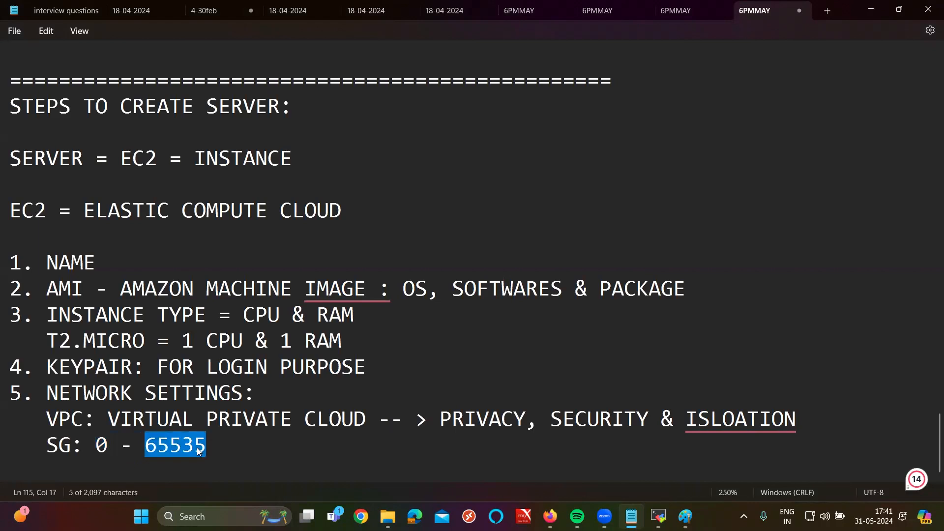
left_click_drag(243, 450, 102, 453)
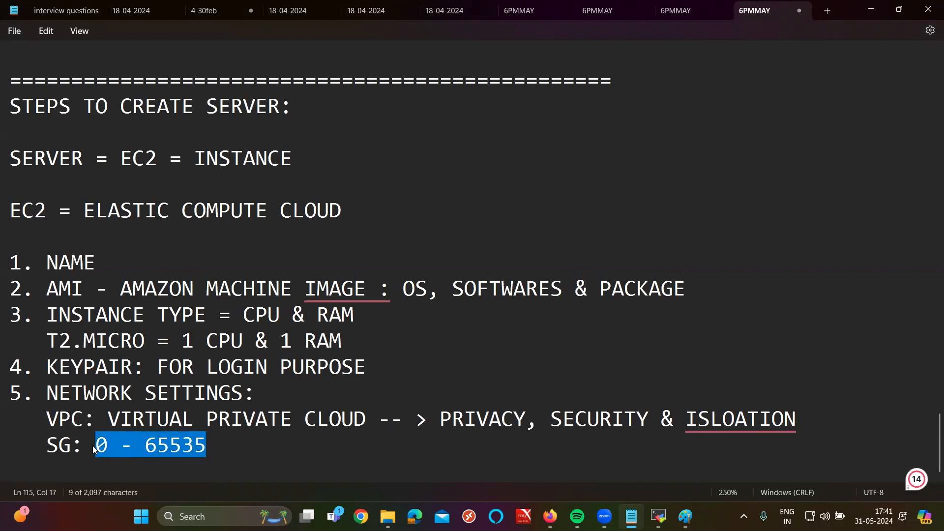
double_click(125, 445)
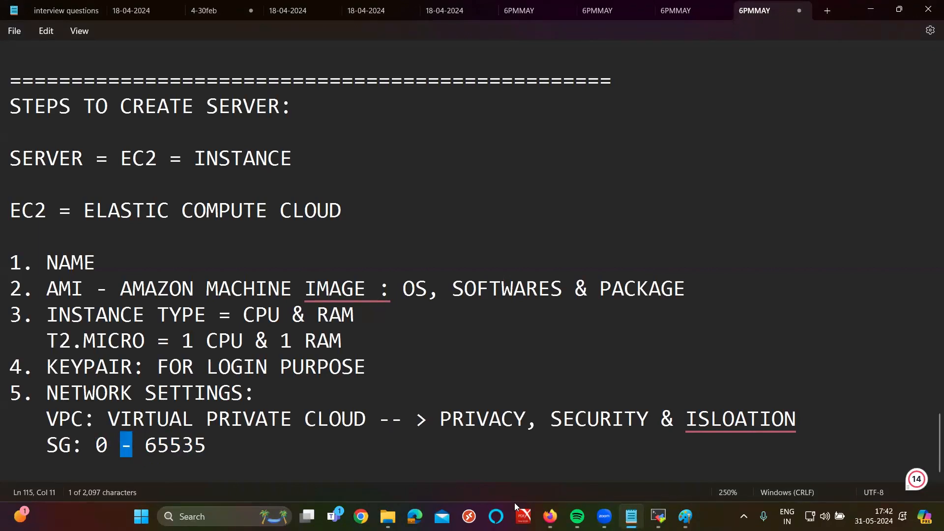
Step: Start item '6.' below, highlighting the network settings heading, VPC and SG lines
left_click(378, 443)
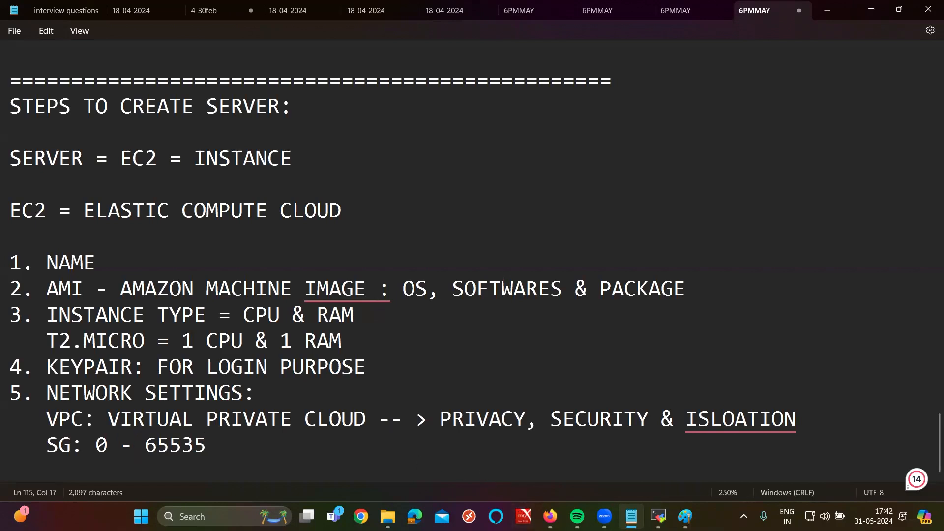
key("Return")
type("6.")
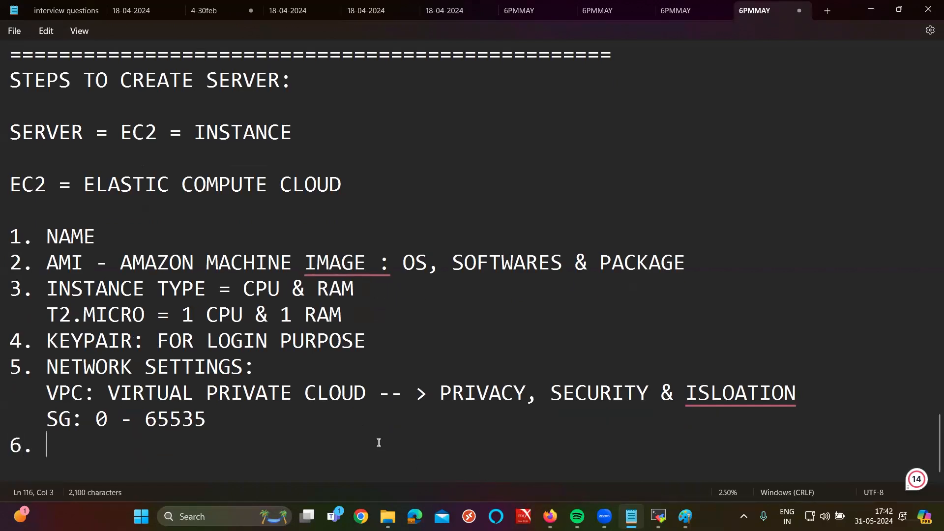
left_click_drag(58, 366, 243, 366)
left_click_drag(83, 393, 748, 391)
left_click_drag(85, 419, 69, 421)
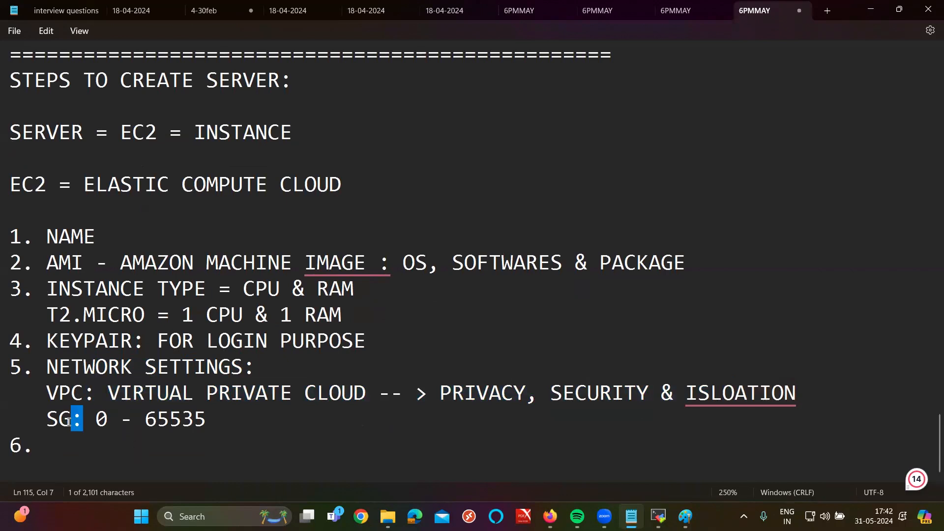
mouse_move(97, 422)
left_mouse_down()
mouse_move(240, 429)
mouse_move(222, 415)
mouse_move(108, 429)
left_mouse_up()
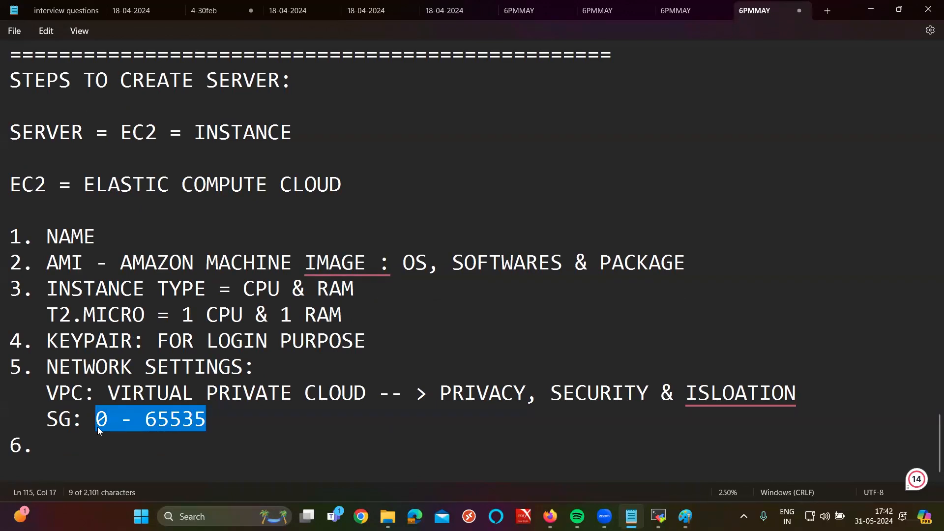
left_click(89, 447)
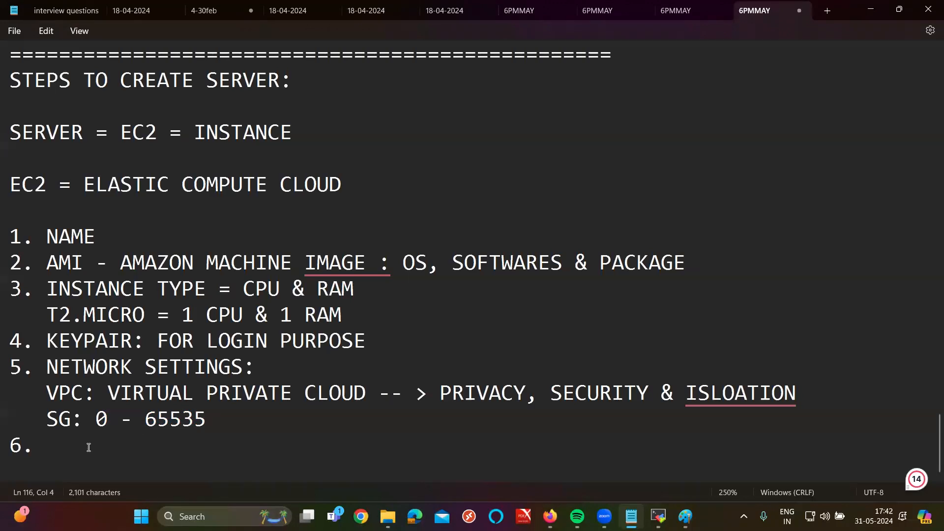
Step: Write 'STORAGE: EBS = ELASTIC BLOCK STORAGE' with 'DEFAULT = 8 GB MAX: 16 TB' beneath it
type("STOREGA")
key("BackSpace")
key("BackSpace")
key("BackSpace")
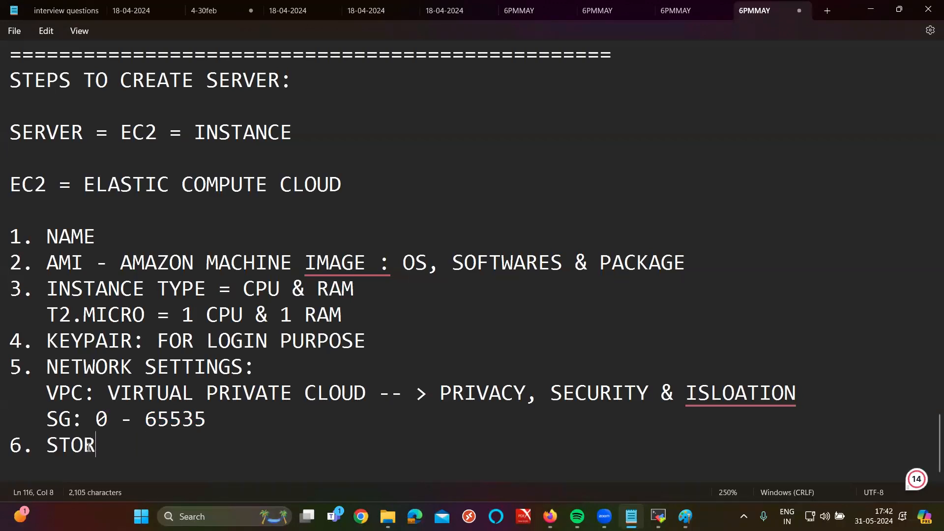
type("AGE: ")
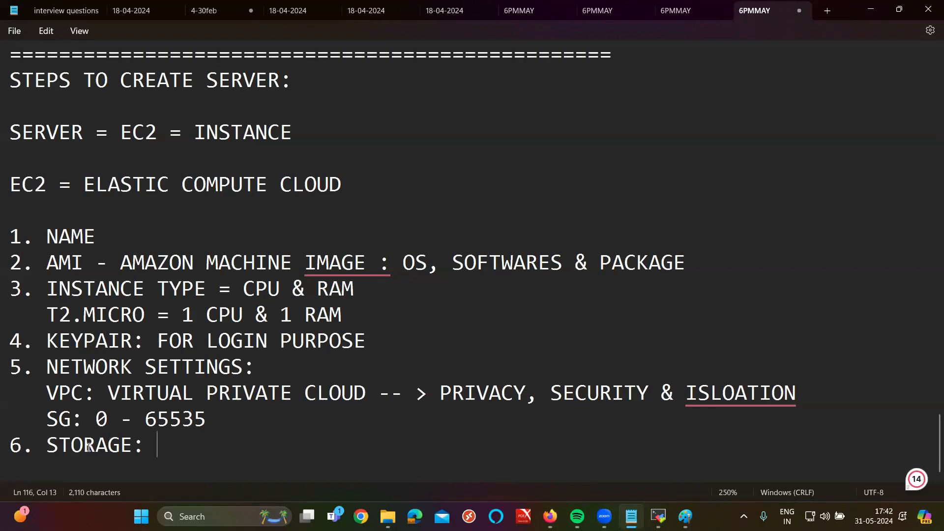
type("EBS = ELASTIC BLOCK STORAGE")
key("Return")
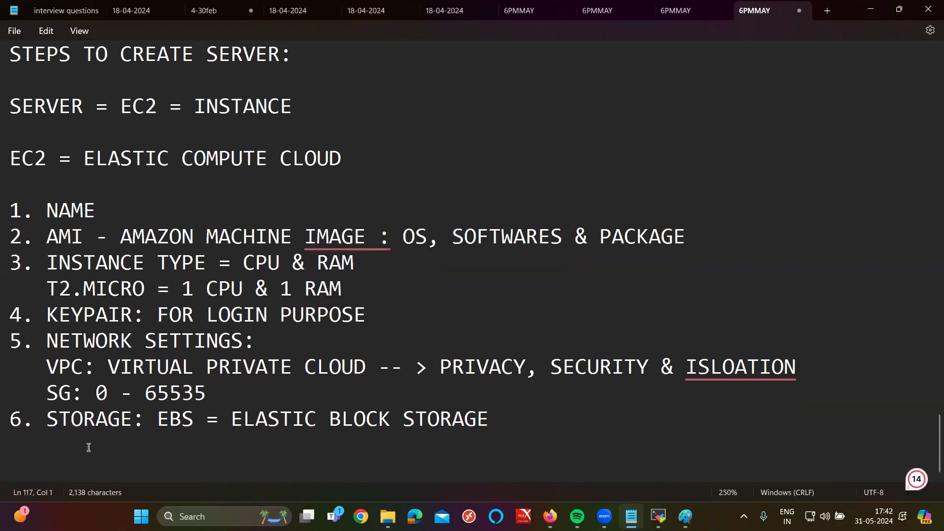
type("DEFAULT = 8 GB")
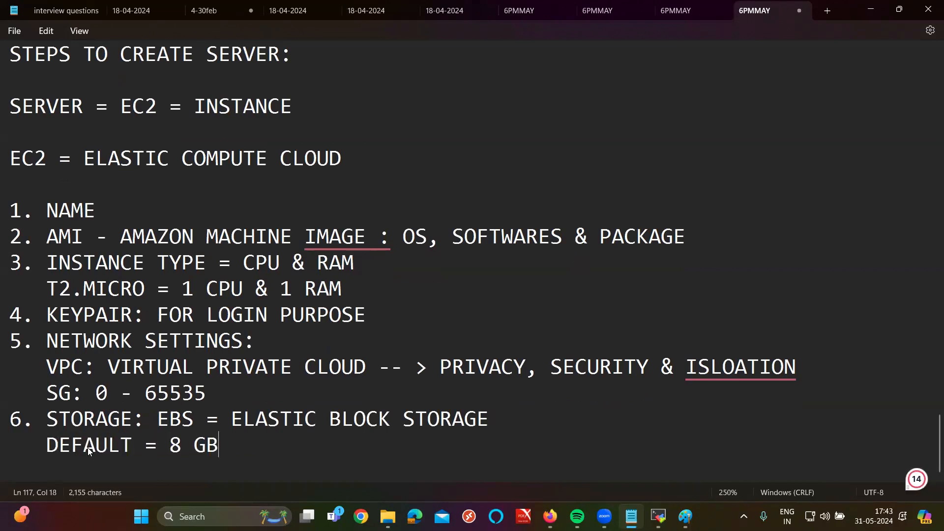
type(" MAX: 16 TB")
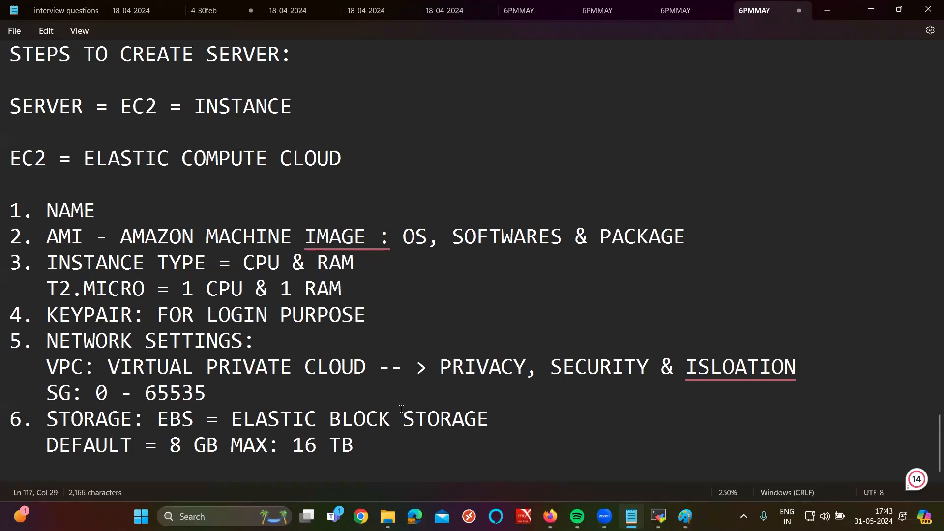
Step: Check the launch form's default 8 GiB root volume under Configure storage
left_click(550, 516)
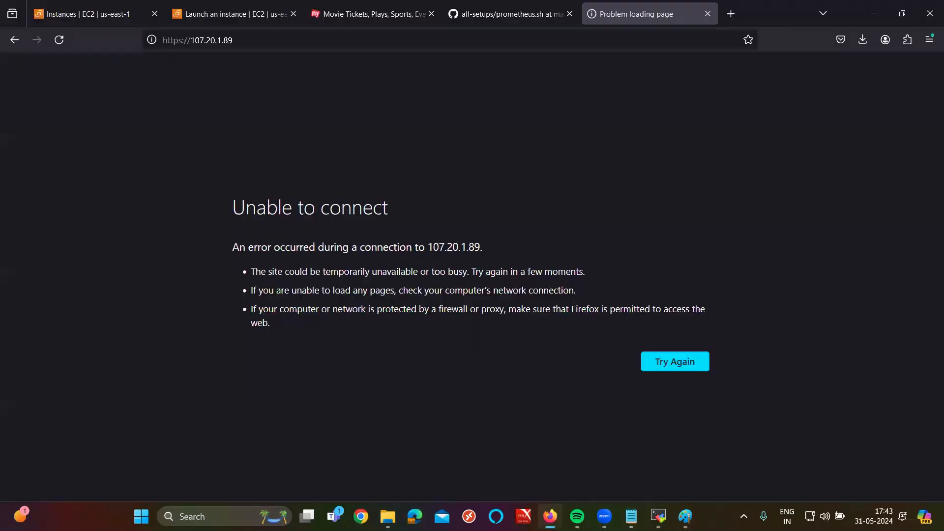
left_click(84, 6)
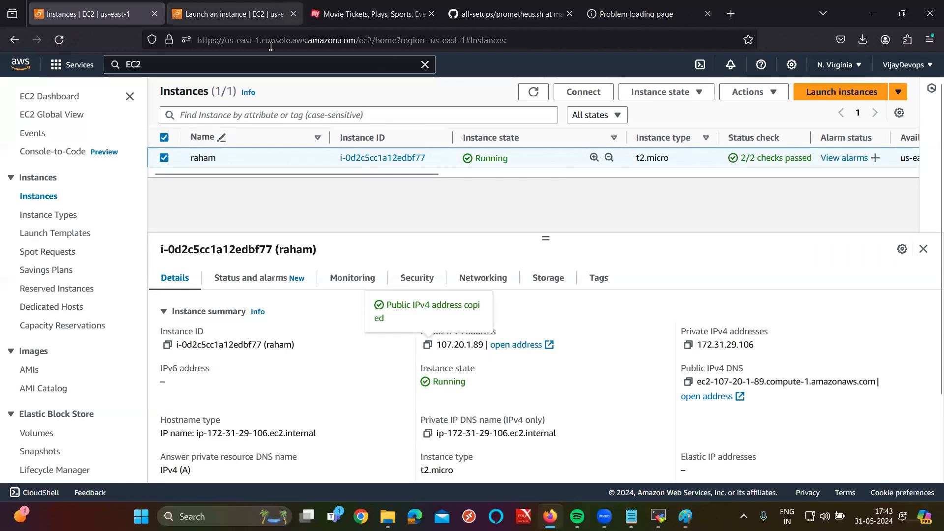
key("ctrl+Tab")
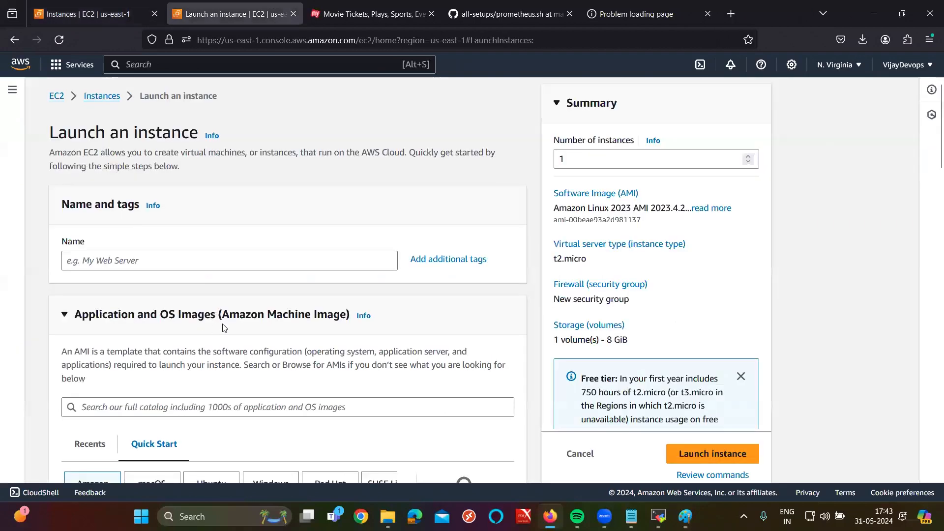
scroll(224, 328, "down", 5)
scroll(196, 295, "down", 10)
left_click(127, 217)
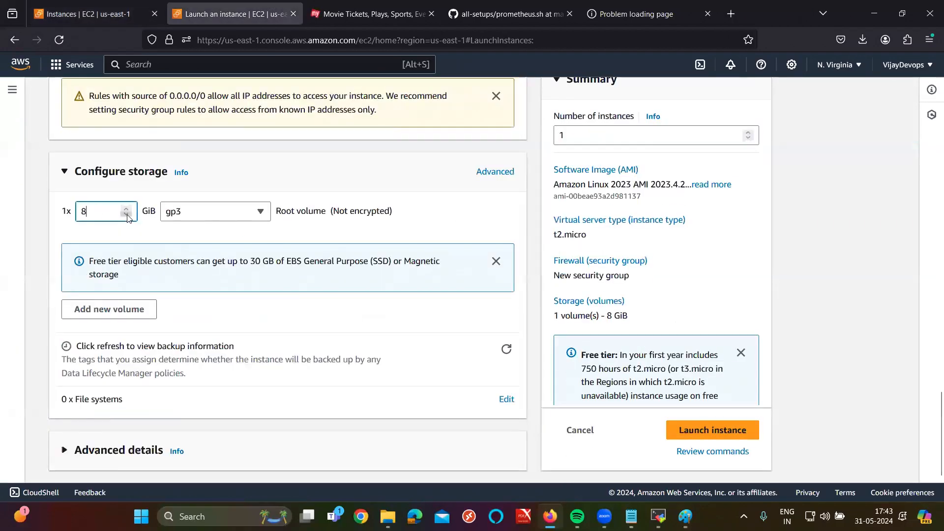
scroll(271, 234, "up", 9)
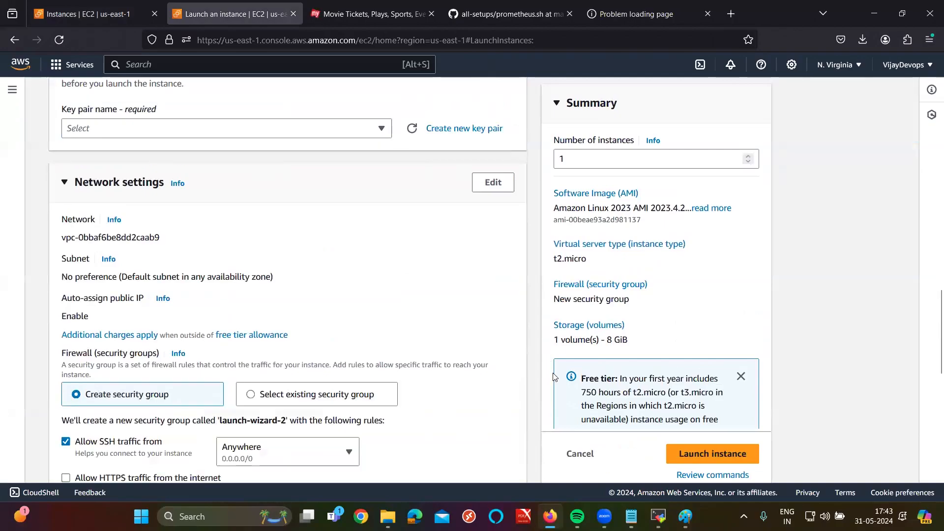
key("alt+Tab")
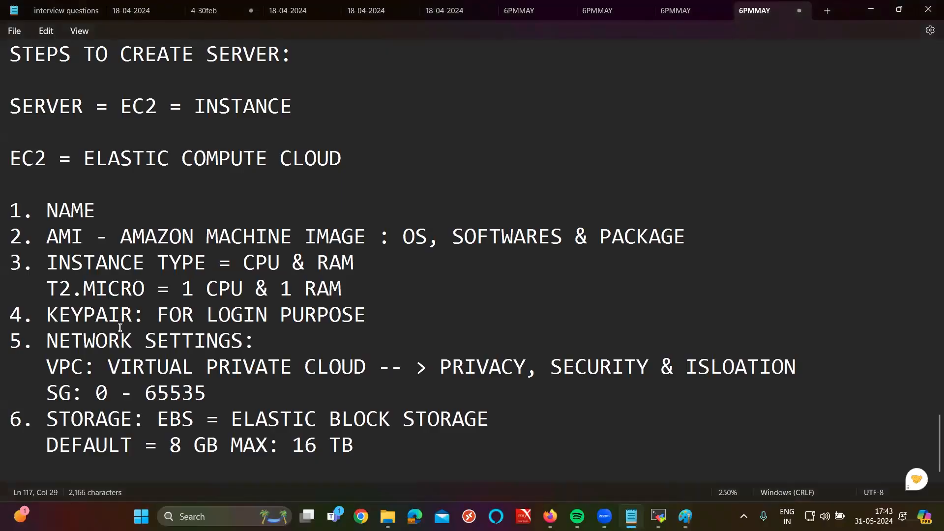
Step: Highlight '1. NAME' in the notes, then return to the top of the launch form
scroll(217, 349, "up", 1)
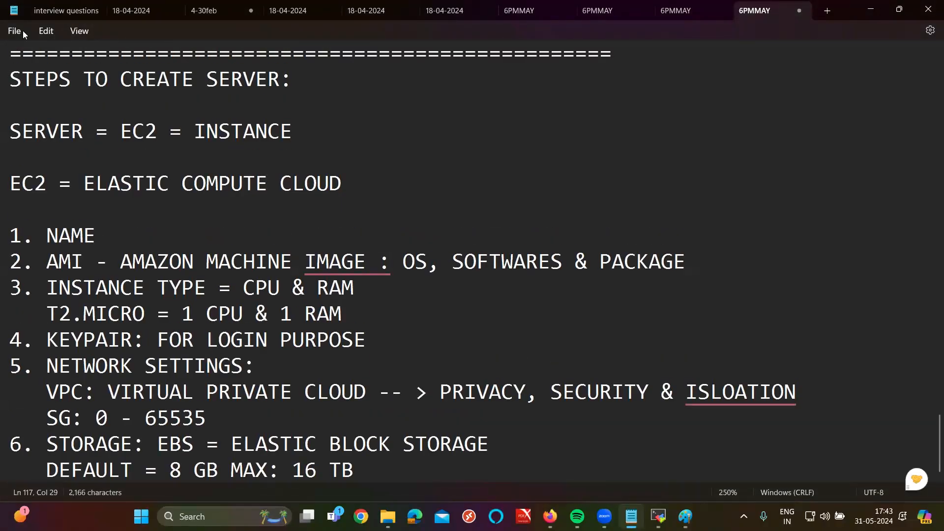
left_click_drag(108, 236, 10, 236)
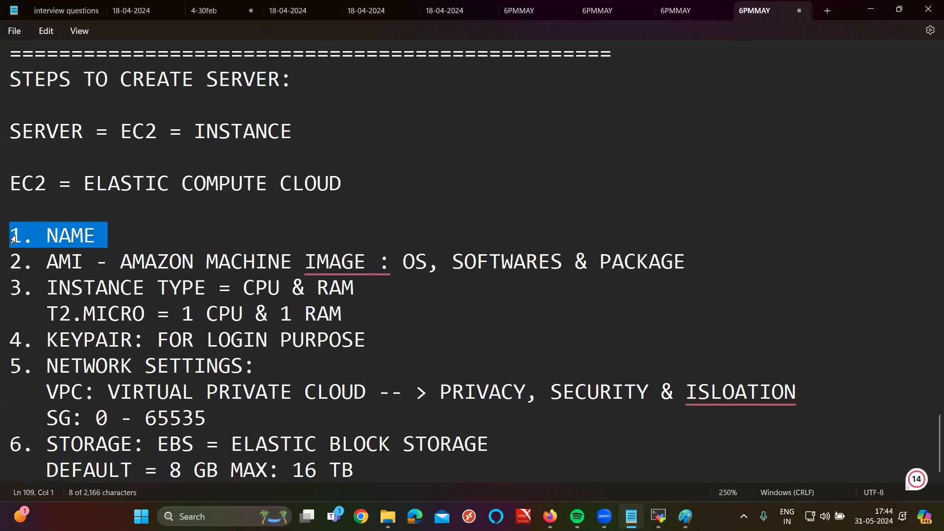
left_click(550, 516)
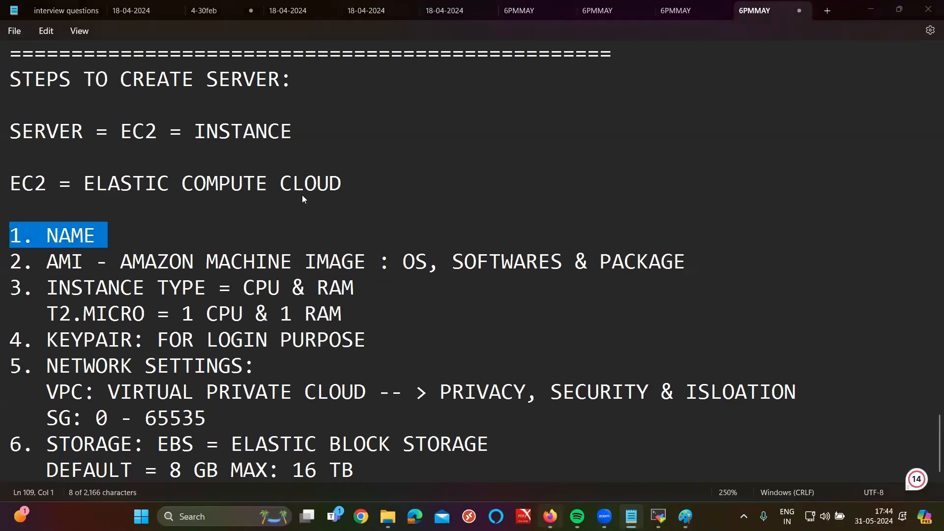
scroll(220, 175, "up", 5)
Step: Name the new instance WEB-SERVER
scroll(186, 261, "up", 5)
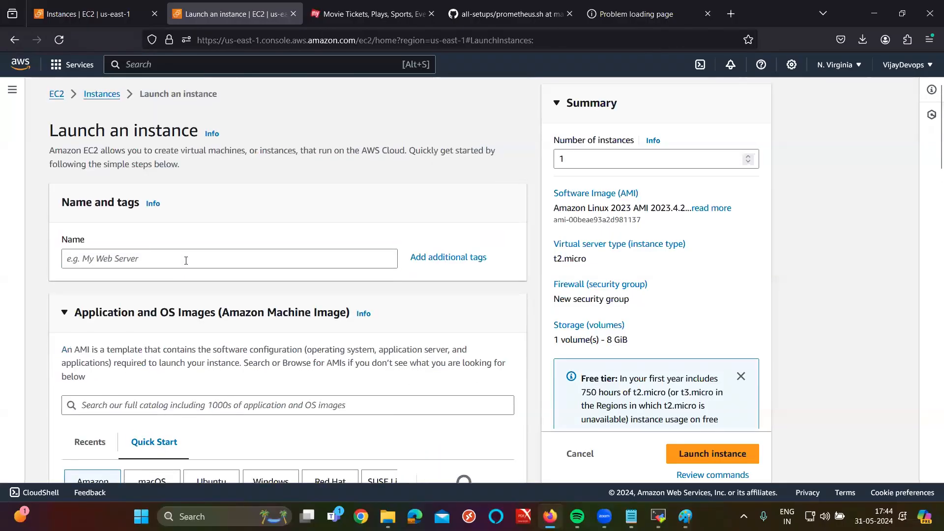
left_click(185, 261)
type("WEB-SERVER")
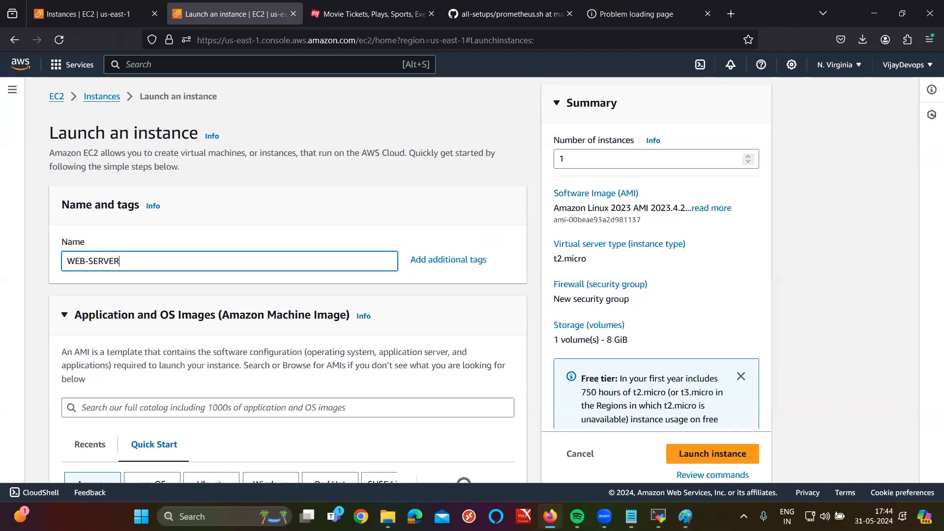
Step: Choose Amazon Linux 2 AMI (HVM) - Kernel 5.10, SSD Volume Type as the image
scroll(288, 280, "down", 1)
scroll(166, 248, "down", 2)
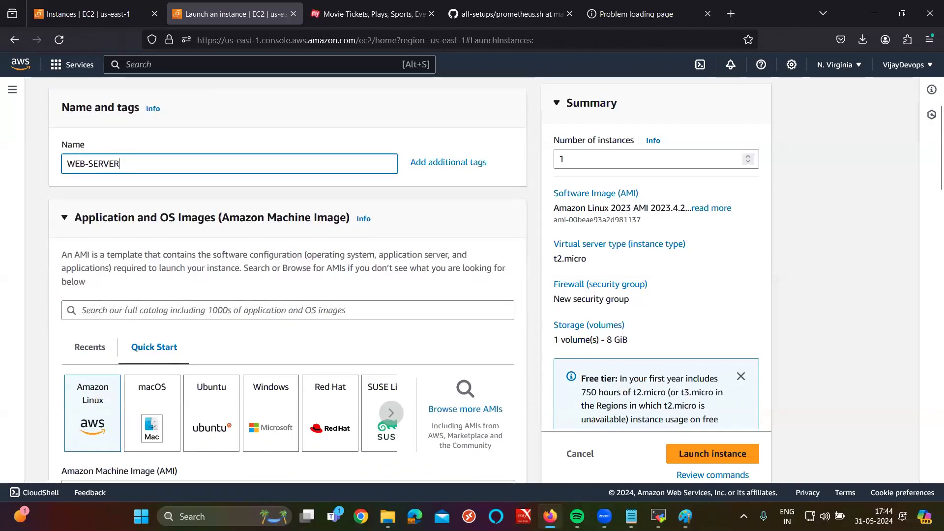
scroll(165, 247, "down", 2)
left_click_drag(81, 154, 205, 156)
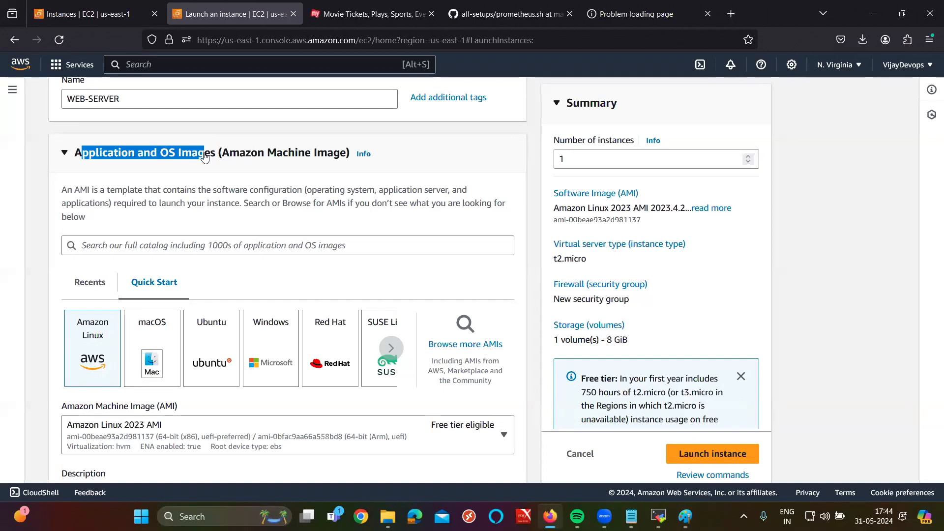
scroll(128, 336, "down", 2)
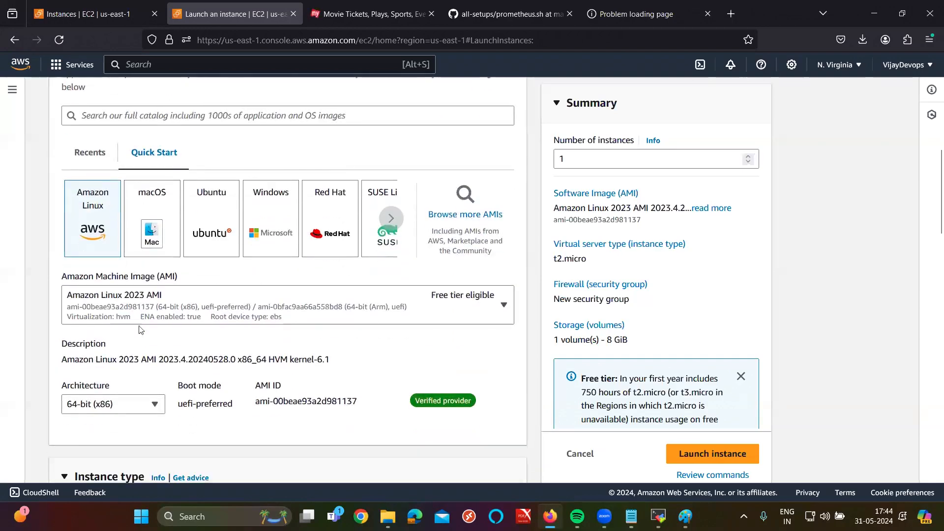
left_click(147, 317)
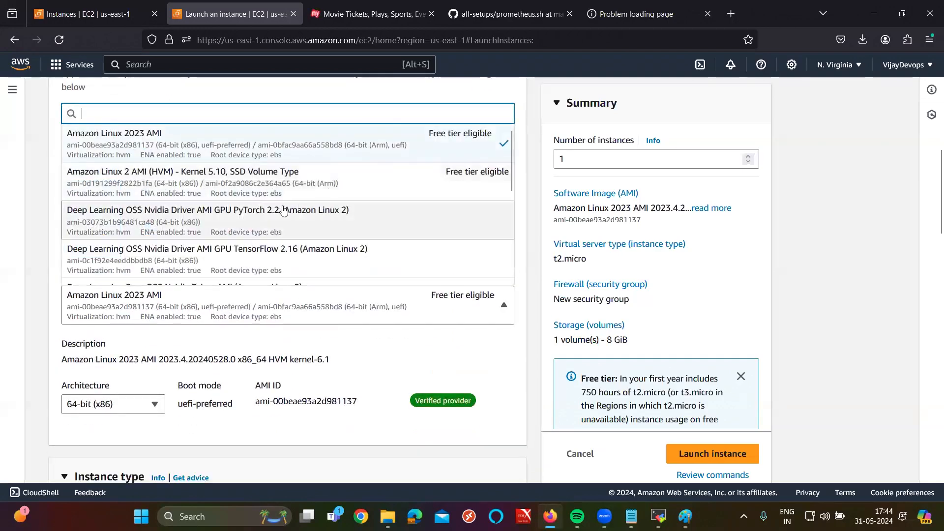
left_click(214, 175)
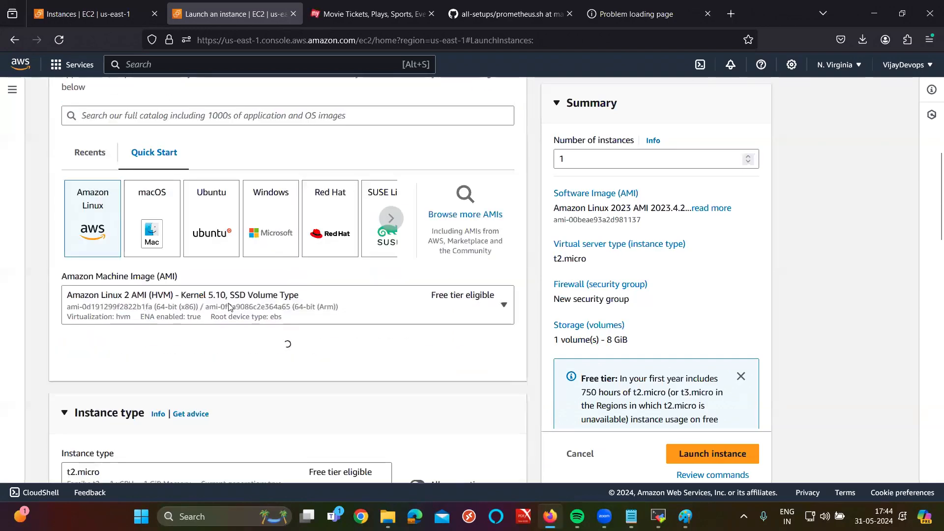
scroll(276, 287, "down", 3)
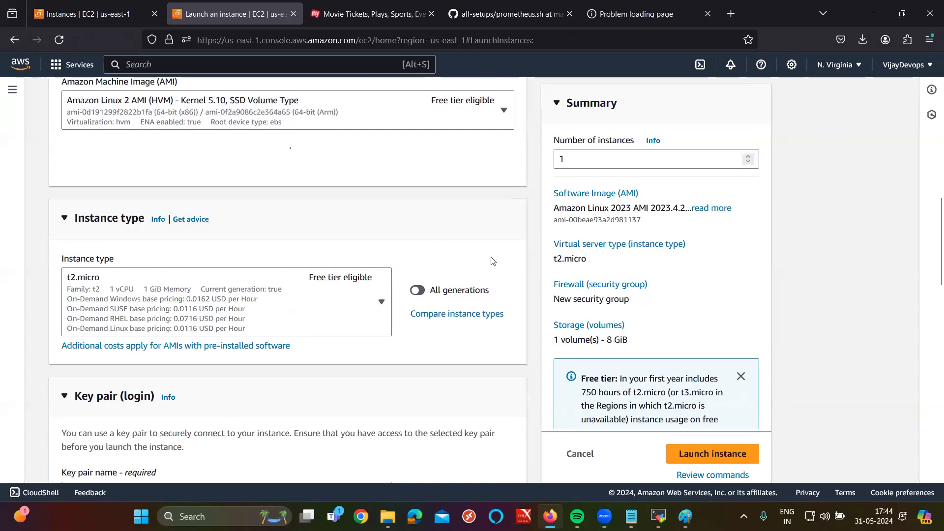
scroll(137, 299, "down", 1)
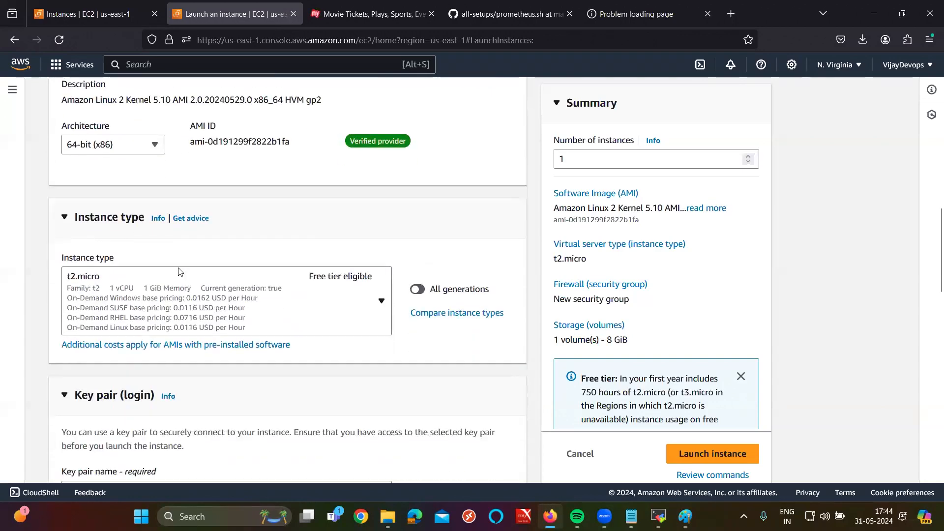
left_click(631, 516)
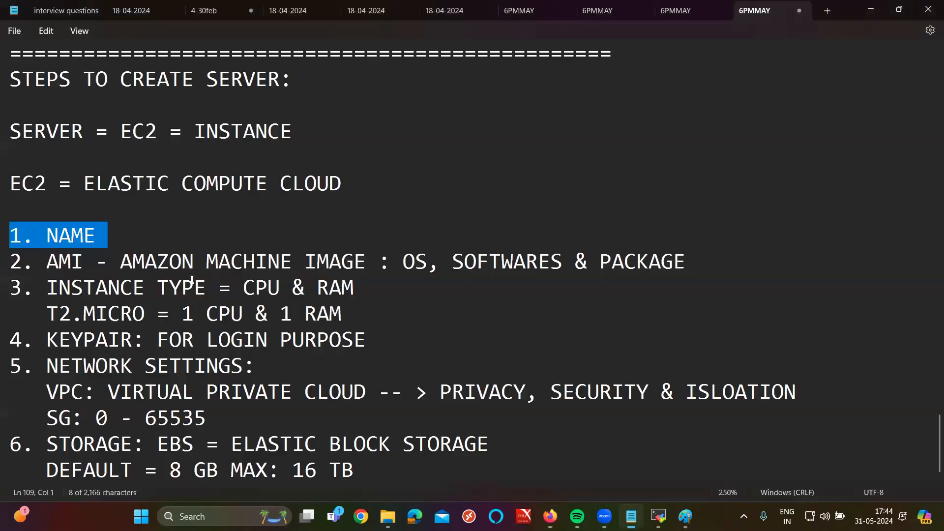
left_click_drag(366, 287, 230, 288)
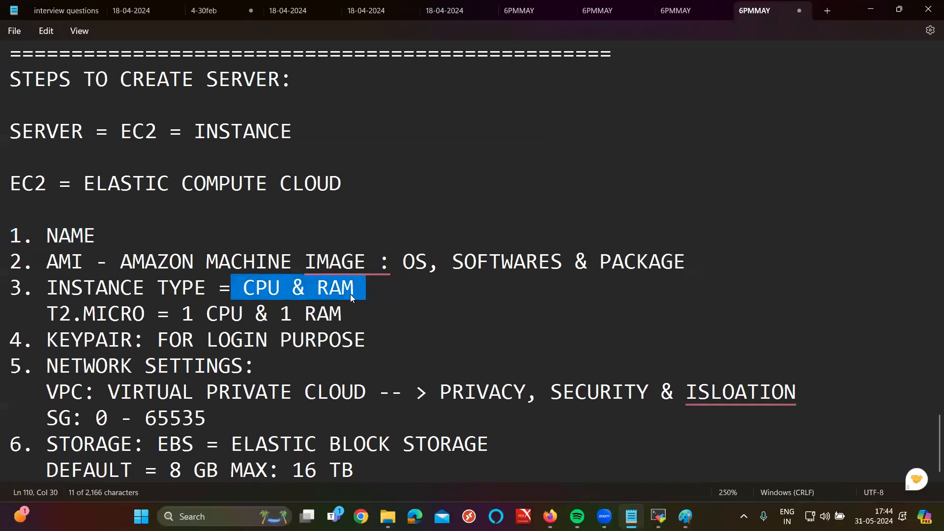
left_click(133, 313)
triple_click(134, 313)
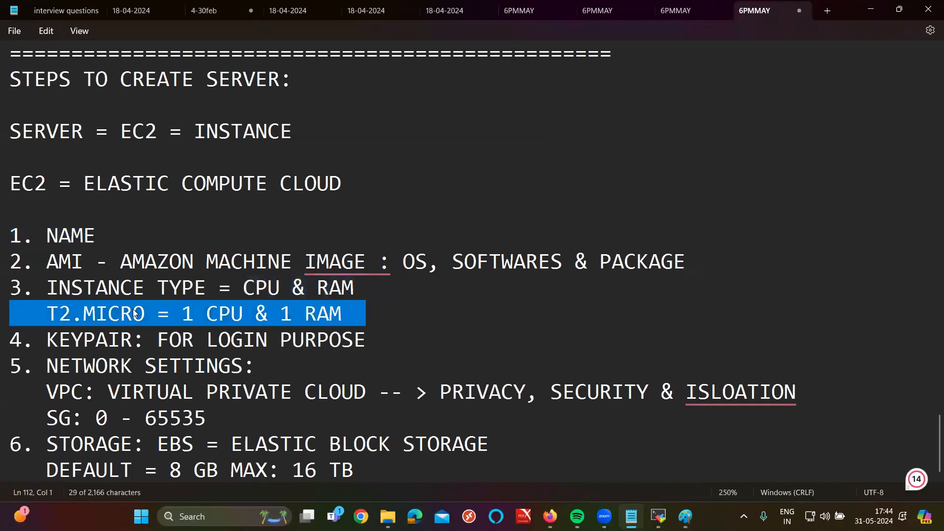
left_click(217, 301)
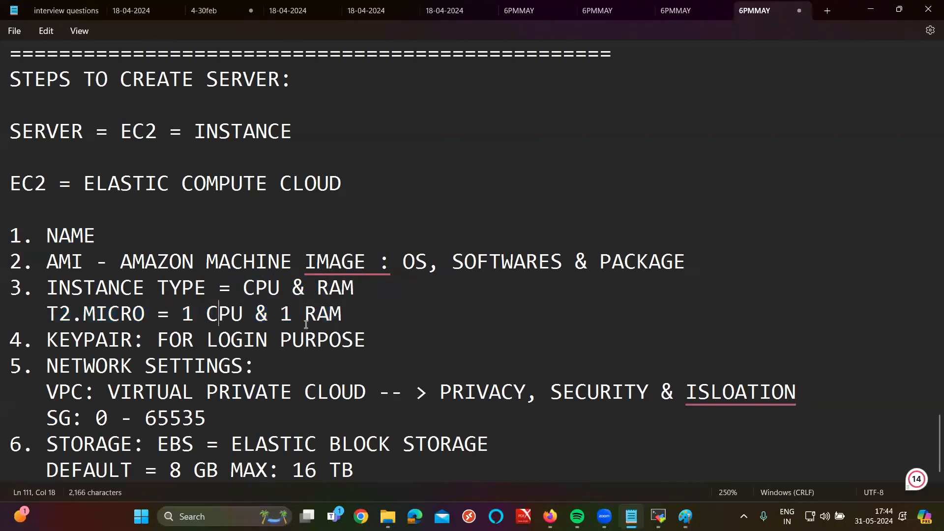
double_click(306, 320)
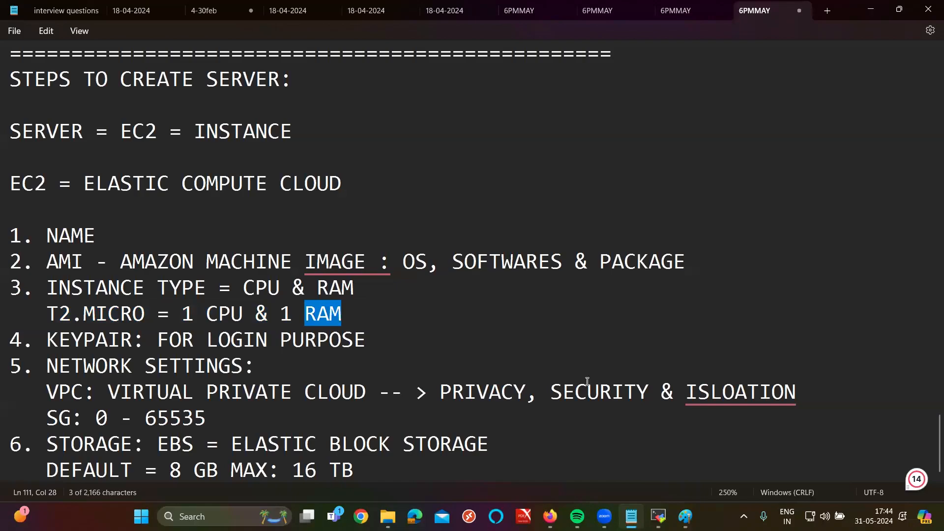
key("alt+Tab")
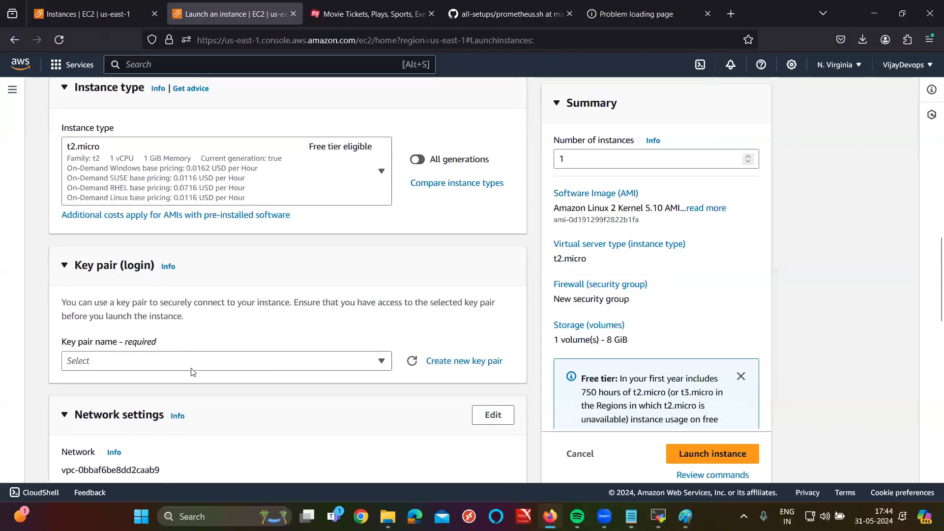
Step: Select may4pm as the instance's key pair
left_click(188, 361)
scroll(147, 419, "down", 3)
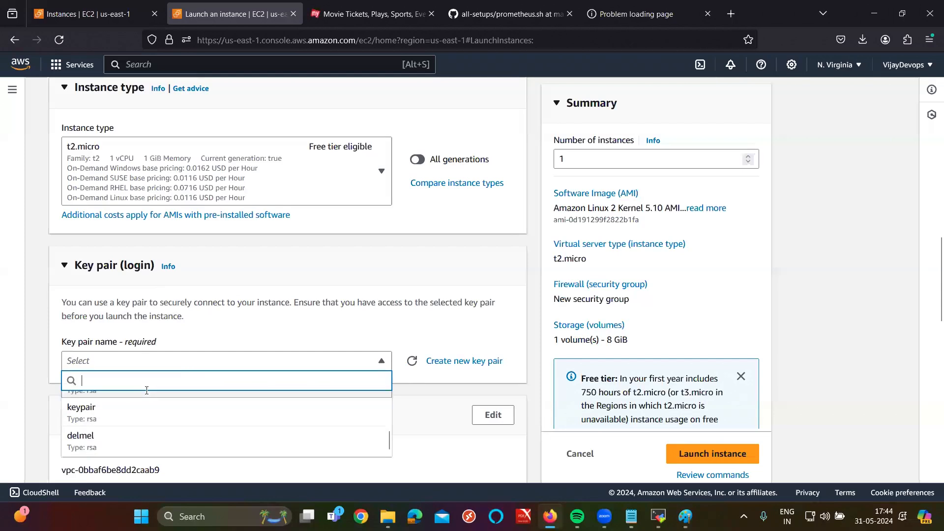
scroll(202, 381, "up", 6)
scroll(237, 339, "down", 4)
scroll(237, 339, "down", 4)
scroll(159, 293, "up", 3)
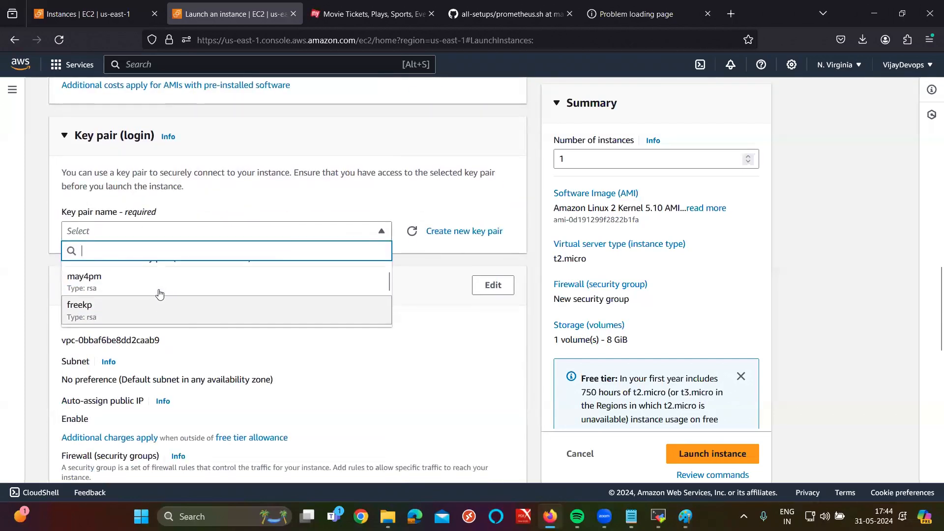
left_click(137, 292)
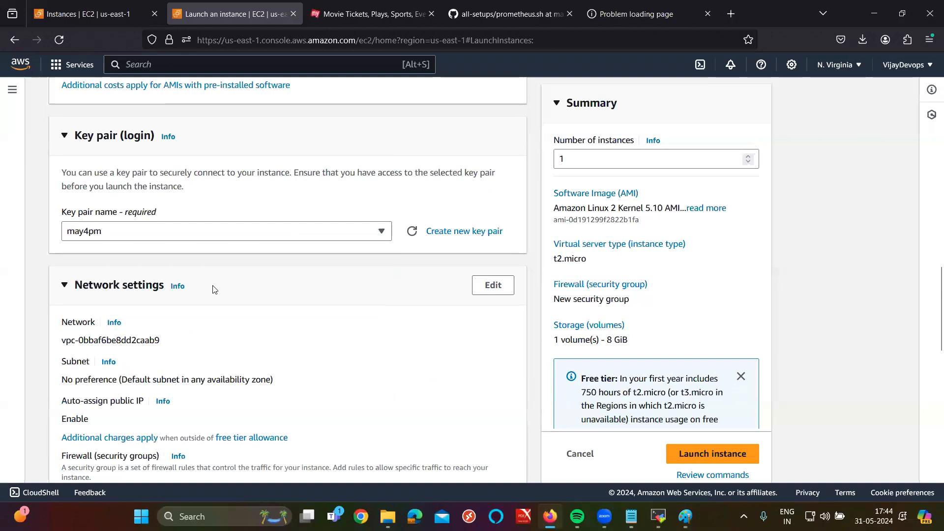
scroll(211, 249, "down", 2)
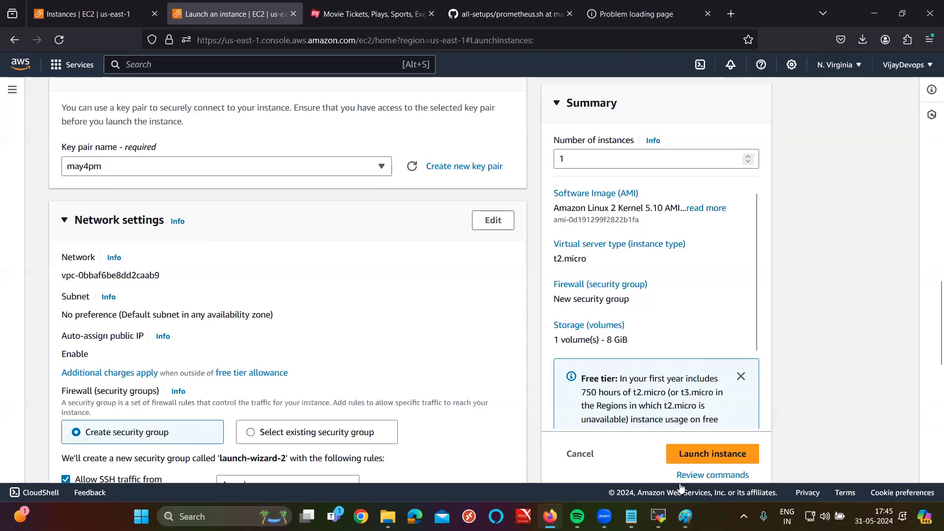
Step: In the notes, highlight the 0 and 65535 of the SG port range
left_click(631, 517)
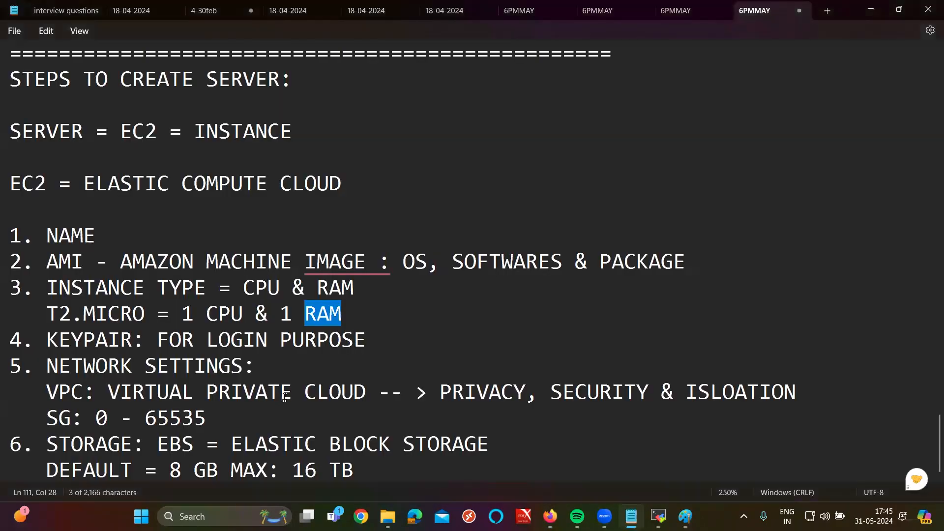
left_click(98, 418)
double_click(100, 418)
double_click(164, 421)
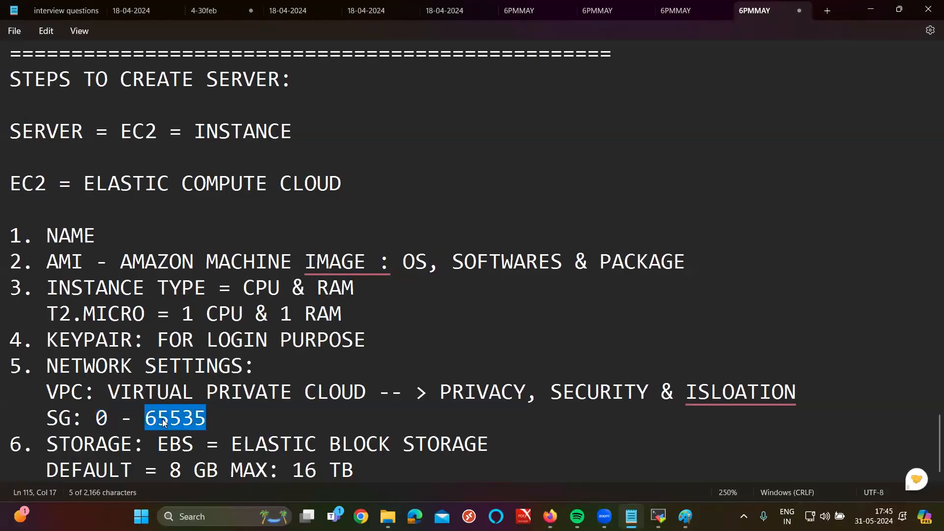
left_click(549, 516)
Step: Edit network settings and change the launch-wizard-2 inbound rule type from SSH to All traffic
scroll(332, 320, "down", 5)
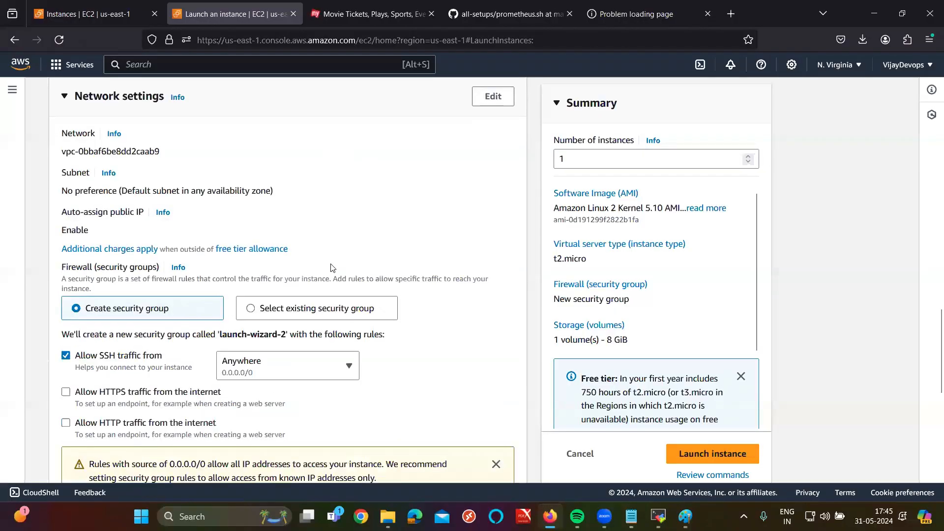
key("ctrl+plus")
key("ctrl+plus")
key("ctrl+plus")
key("ctrl+plus")
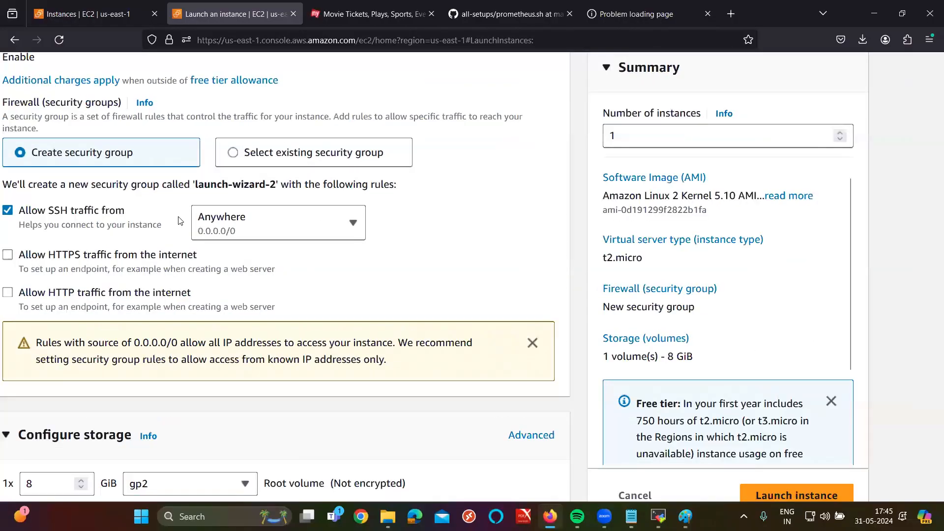
key("ctrl+plus")
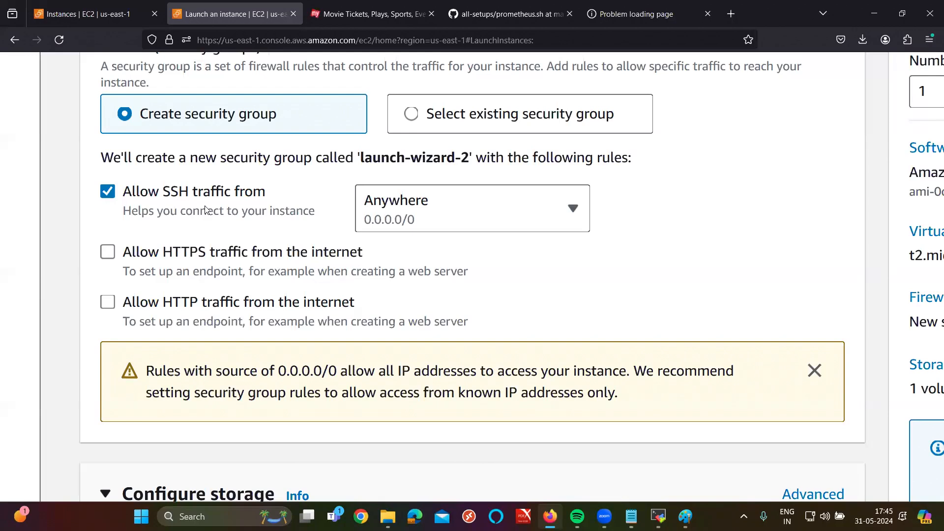
scroll(206, 210, "right", 2)
key("ctrl+minus")
key("ctrl+minus")
key("ctrl+minus")
key("ctrl+minus")
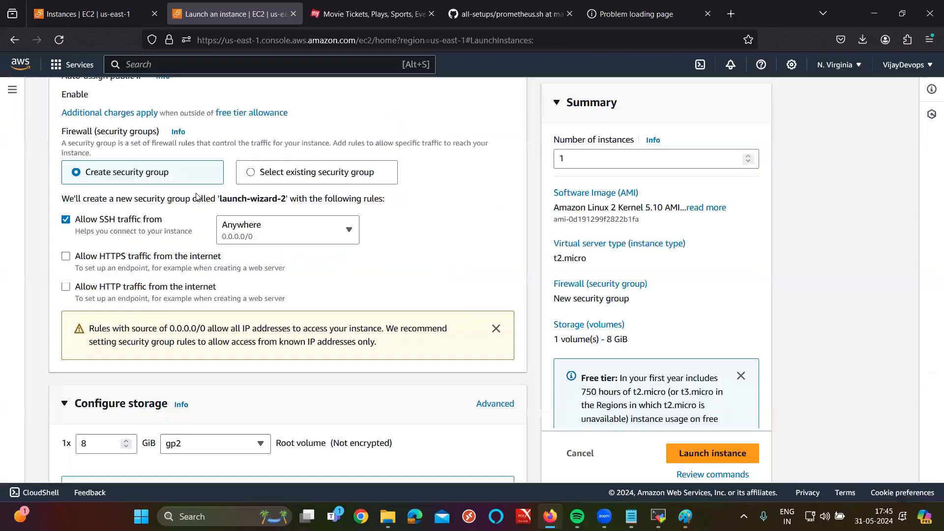
left_click(486, 158)
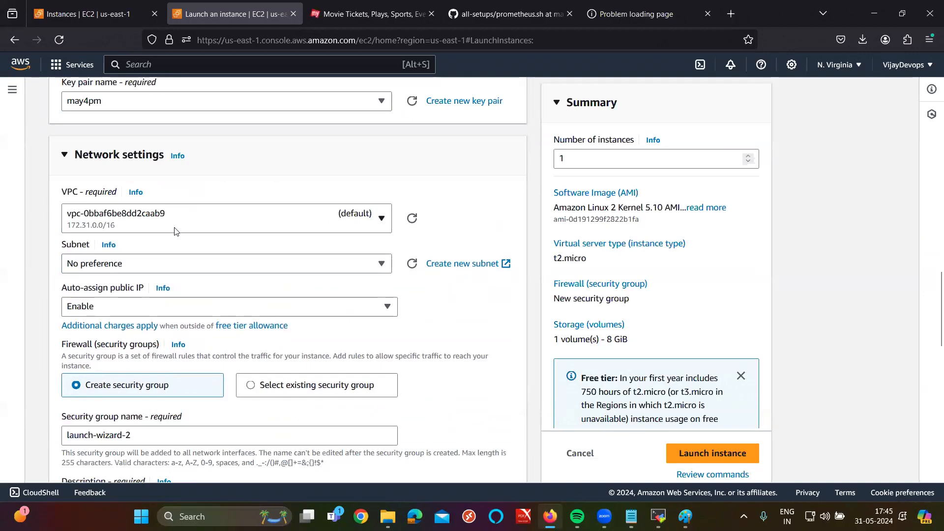
scroll(222, 216, "down", 5)
scroll(250, 205, "down", 1)
left_click(144, 274)
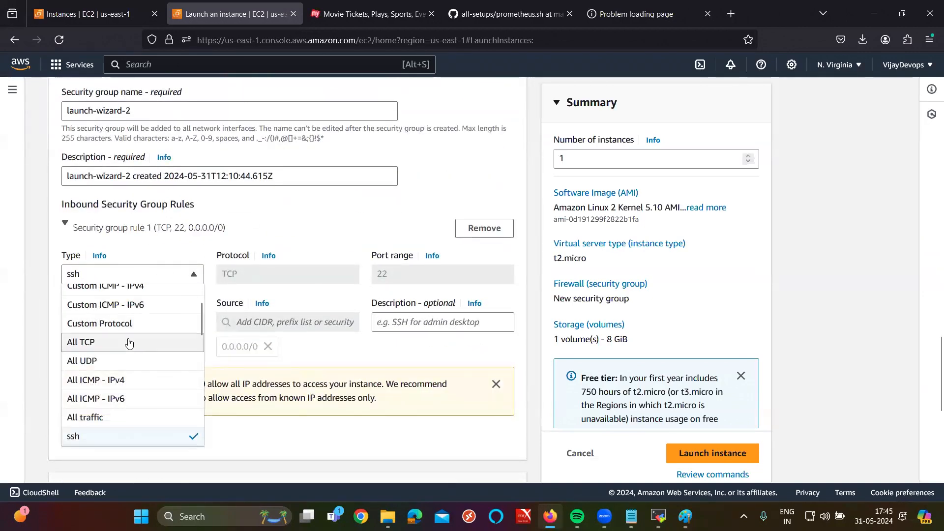
left_click(95, 419)
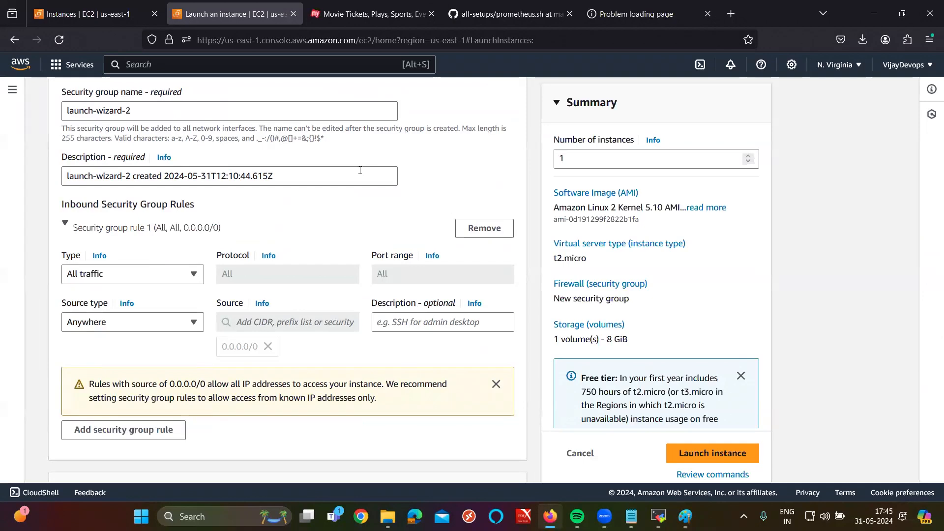
Step: Confirm the inbound rule stays All traffic with source Anywhere (0.0.0.0/0)
scroll(353, 168, "up", 10)
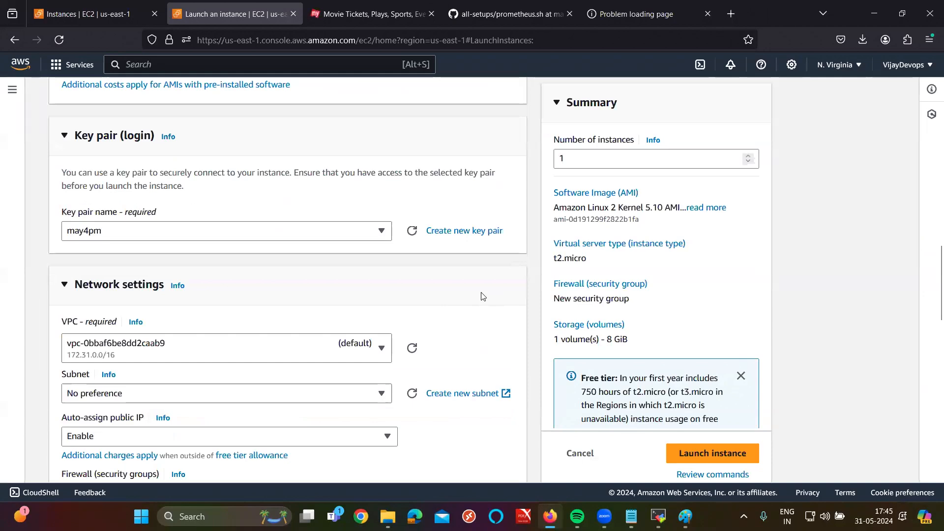
scroll(321, 352, "down", 8)
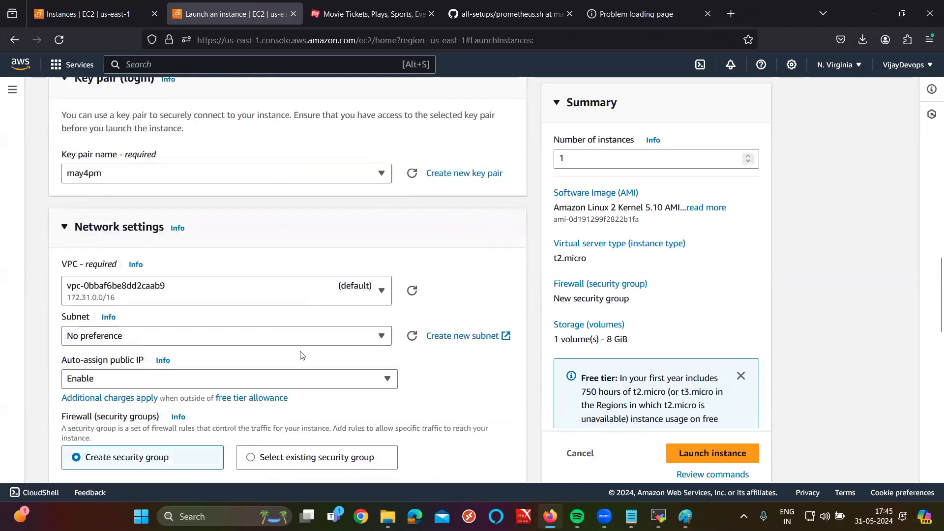
left_click(137, 274)
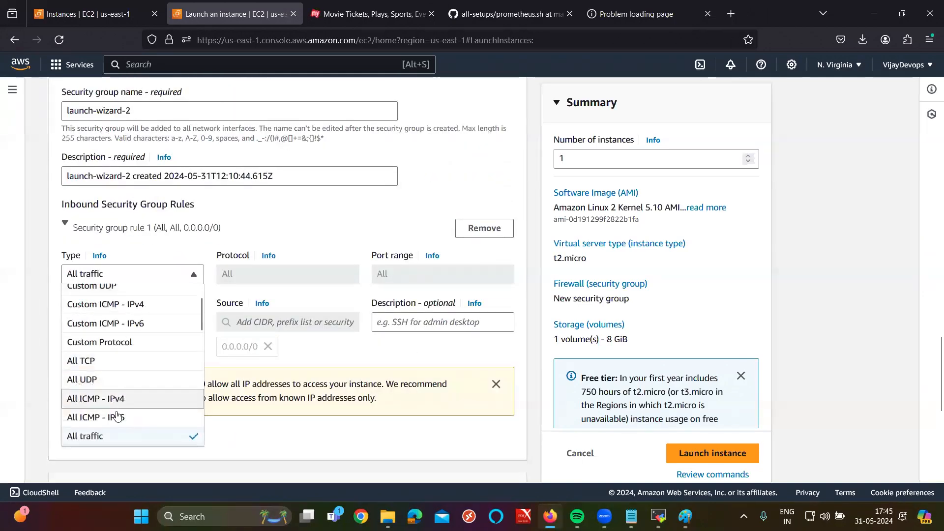
left_click(129, 443)
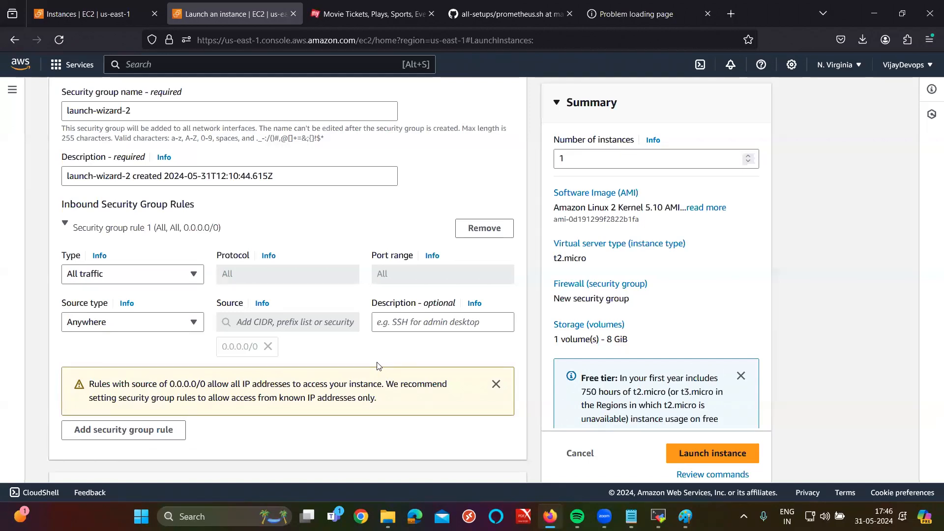
scroll(379, 366, "down", 6)
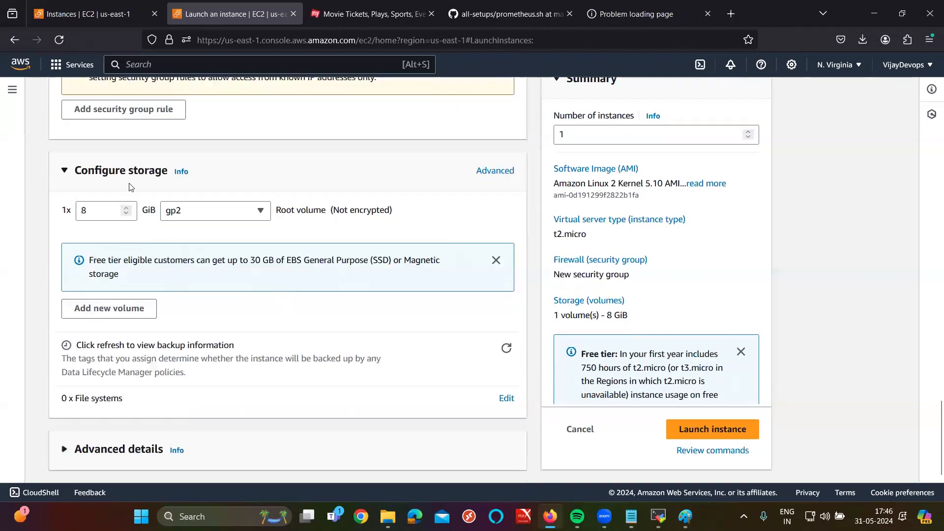
left_click(93, 215)
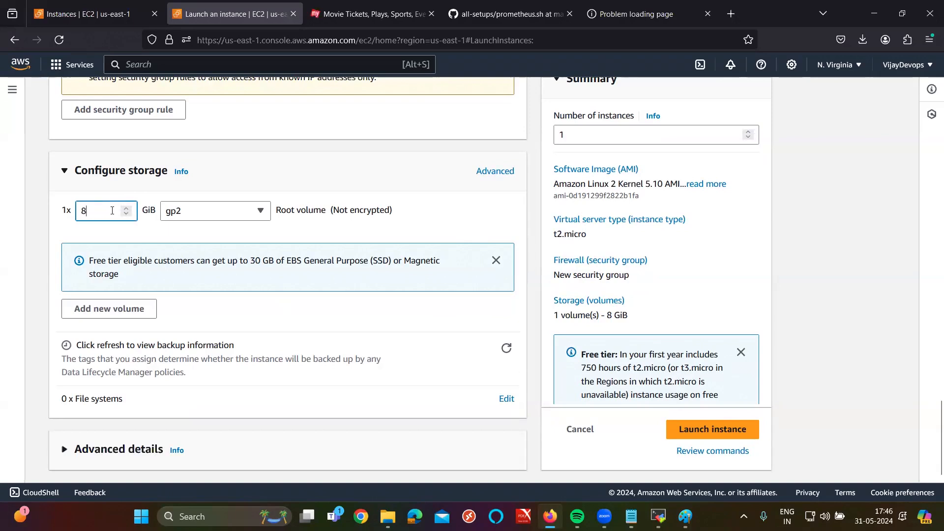
left_click_drag(138, 264, 270, 256)
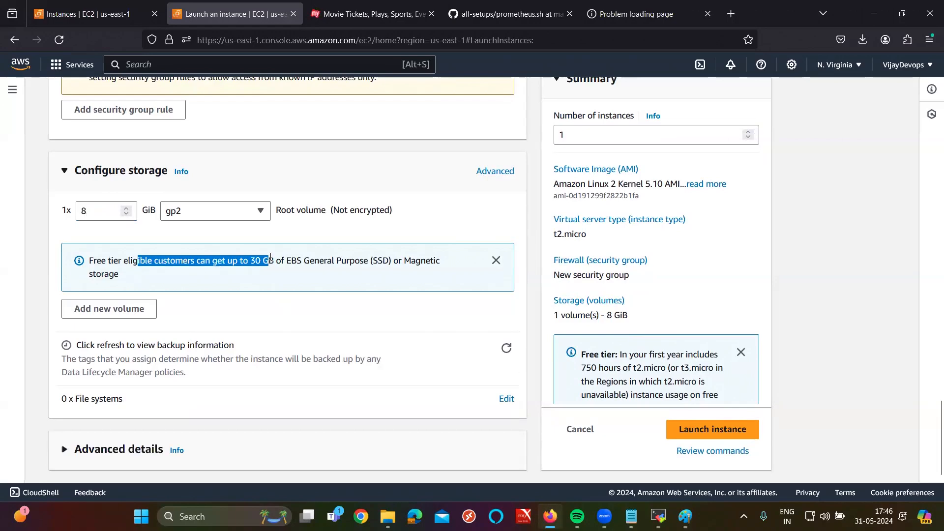
scroll(270, 257, "up", 5)
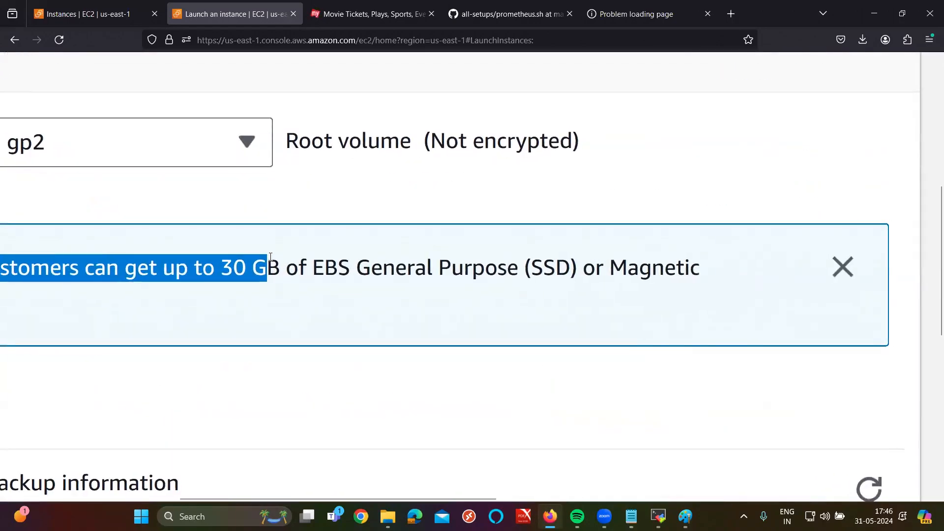
scroll(271, 256, "down", 5)
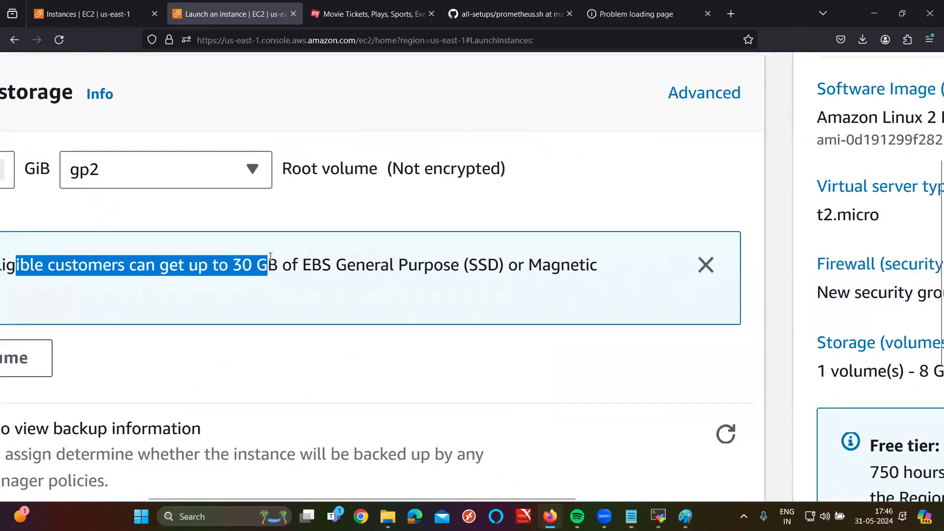
scroll(271, 257, "down", 3)
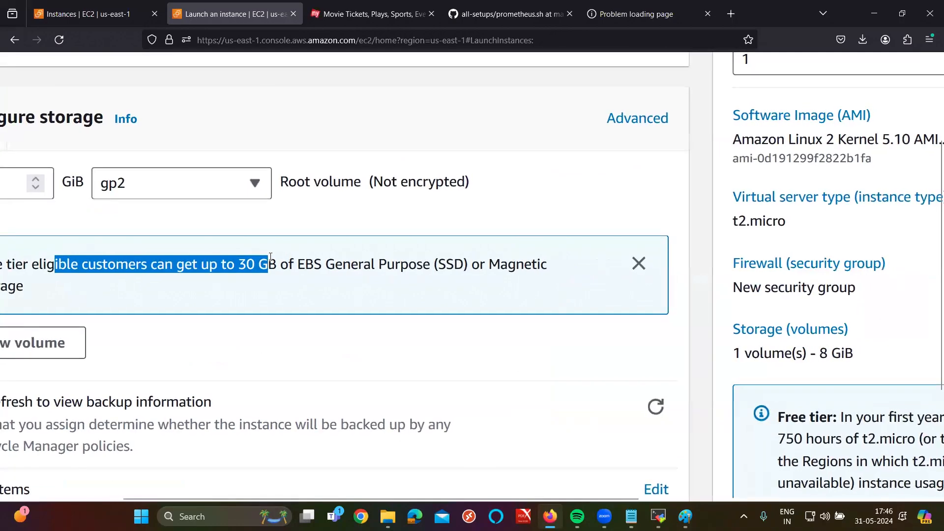
scroll(270, 257, "down", 4)
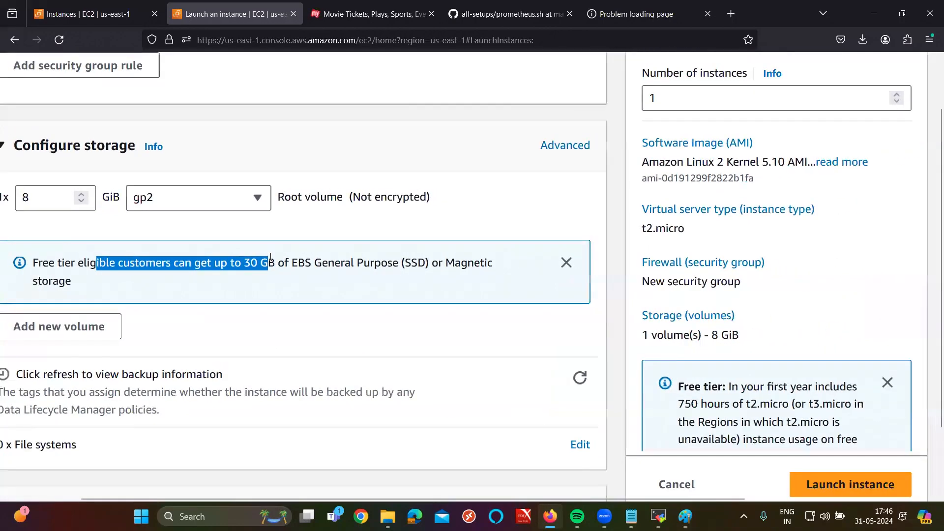
scroll(271, 257, "down", 4)
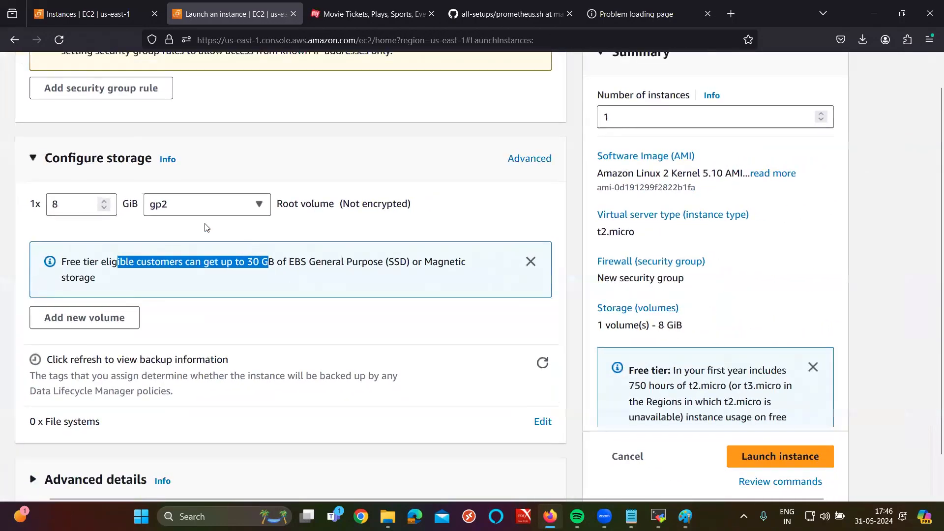
scroll(206, 227, "down", 2)
left_click(80, 449)
scroll(127, 344, "down", 3)
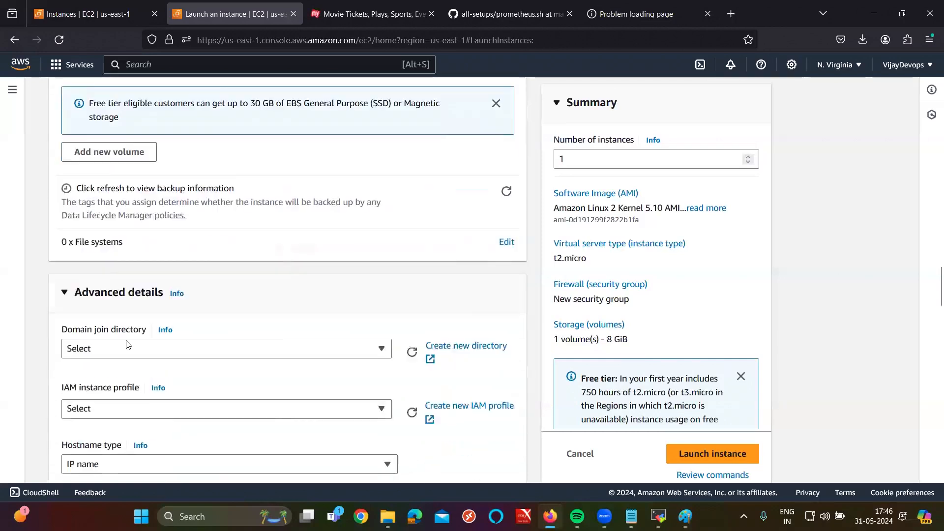
scroll(126, 345, "down", 1)
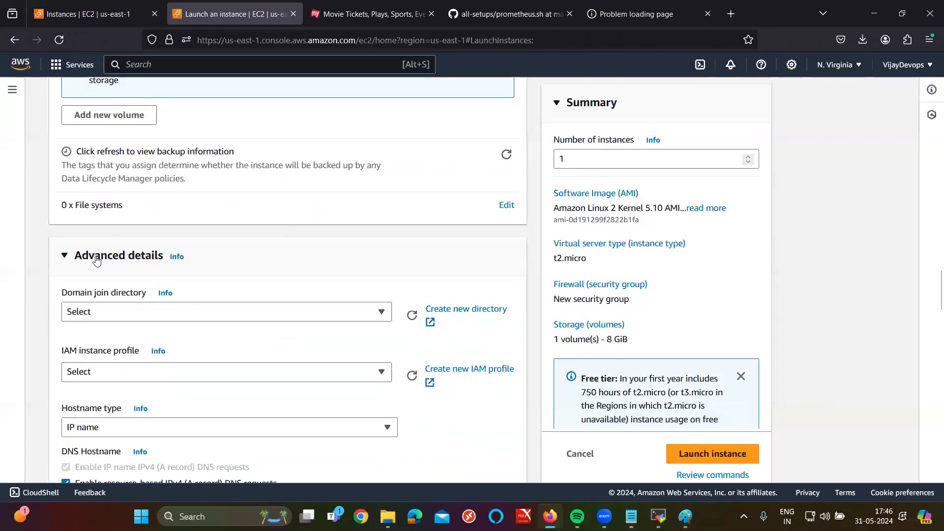
left_click(96, 261)
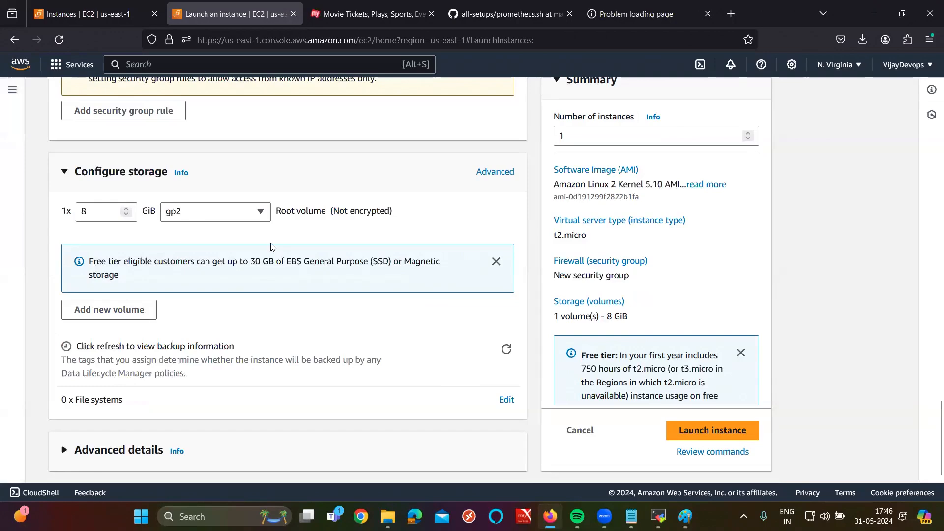
scroll(273, 247, "up", 15)
scroll(283, 262, "down", 6)
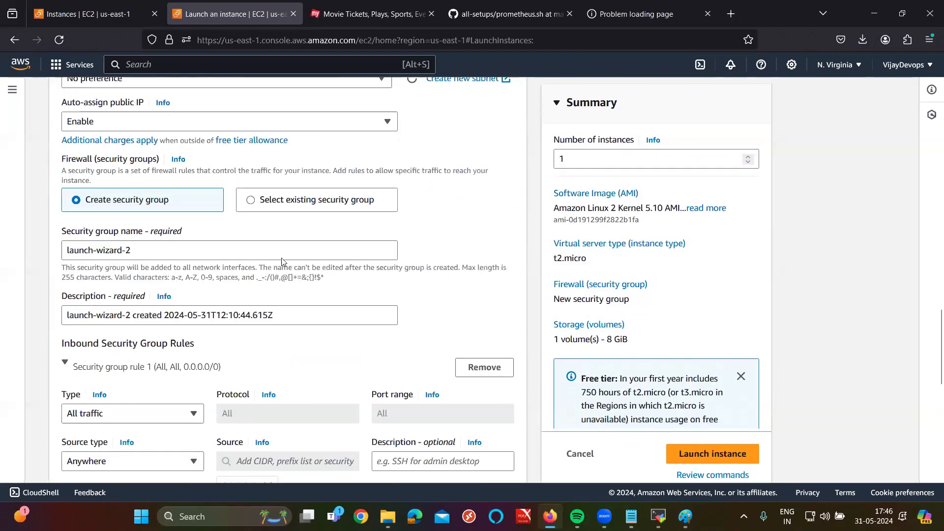
scroll(283, 262, "down", 8)
Step: Launch the t2.micro WEB-SERVER instance and open its instance ID from the success banner
left_click(727, 430)
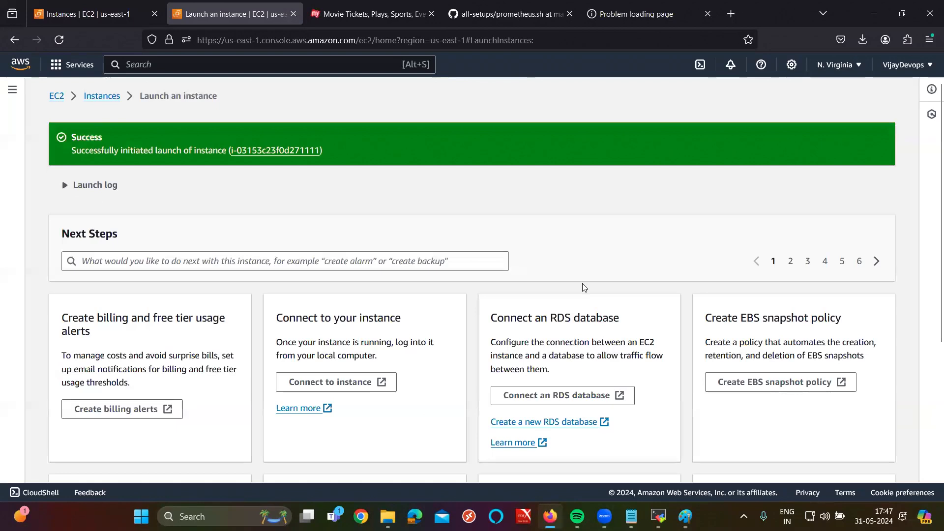
left_click(255, 152)
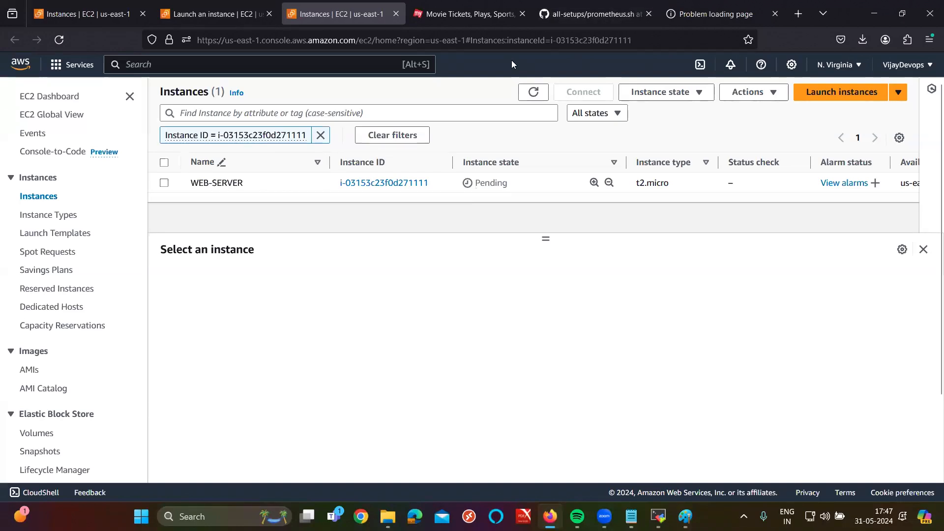
Step: Refresh the instances list, select WEB-SERVER, and open EC2 Instance Connect with username ec2-user
left_click(542, 95)
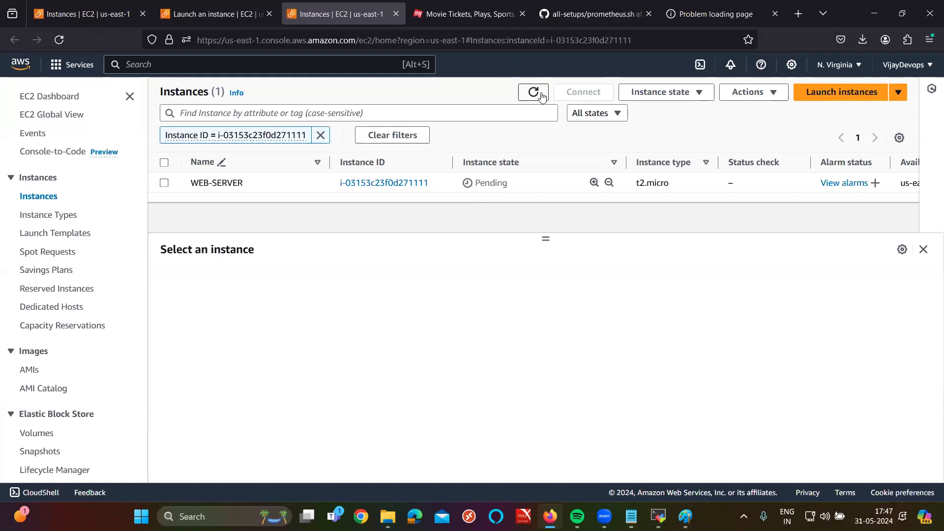
left_click(541, 95)
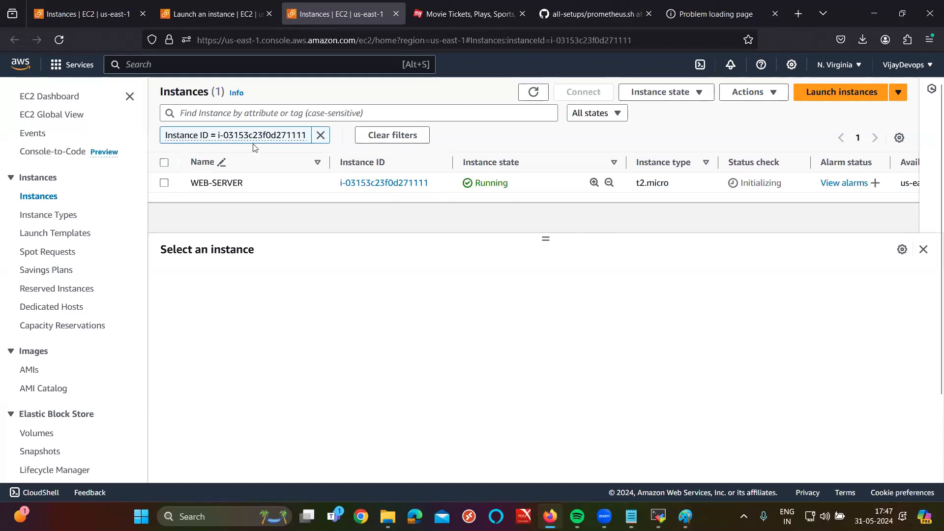
left_click(164, 183)
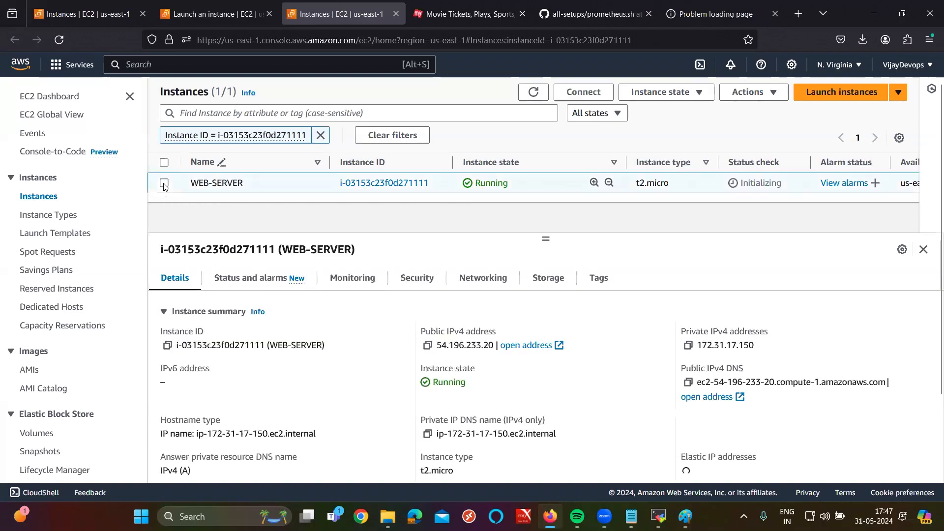
left_click(584, 95)
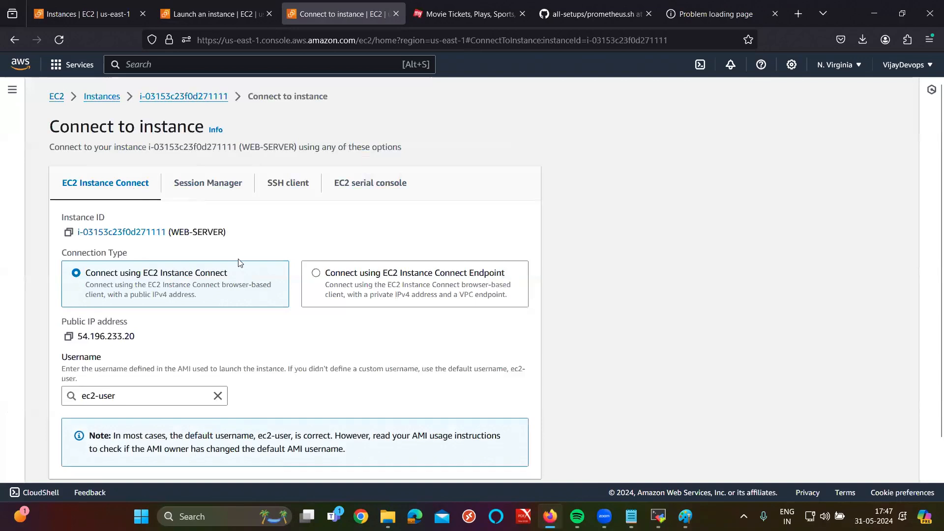
scroll(239, 263, "down", 1)
Step: Connect to WEB-SERVER through EC2 Instance Connect as ec2-user on Amazon Linux 2
left_click(516, 460)
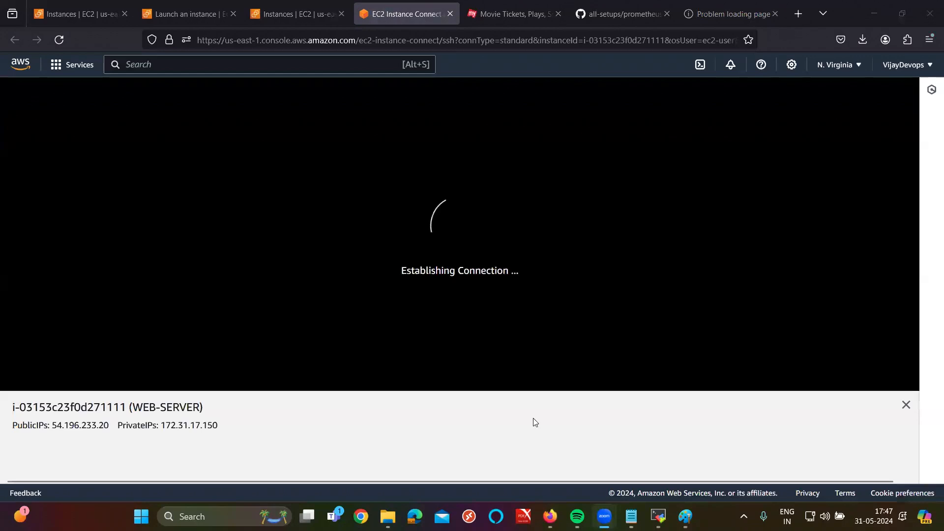
left_click(436, 288)
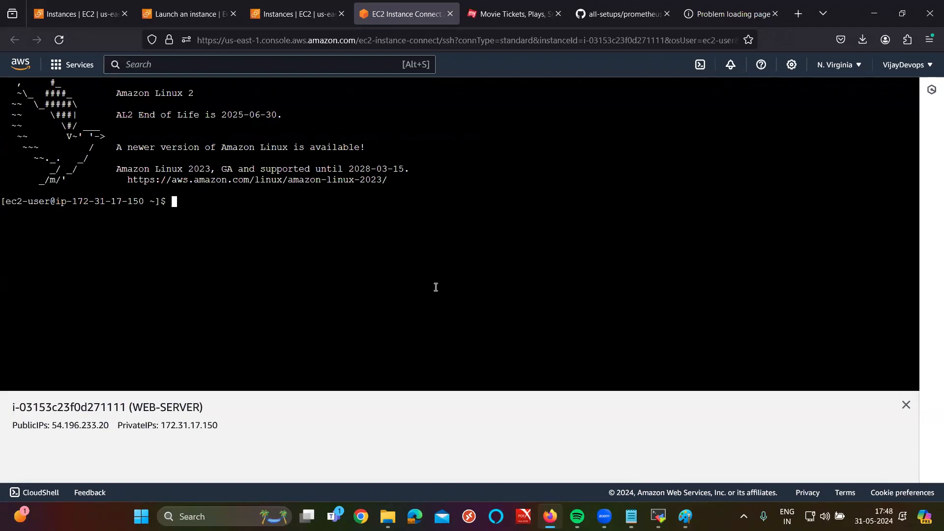
Step: Become root with sudo -i and copy the netflix.sh script contents from GitHub
type("sudo -i")
key("Return")
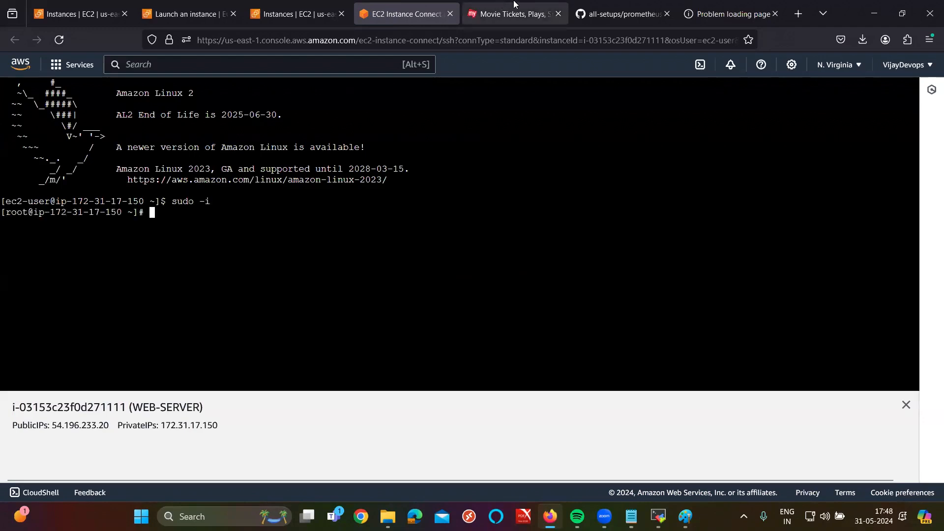
left_click(621, 14)
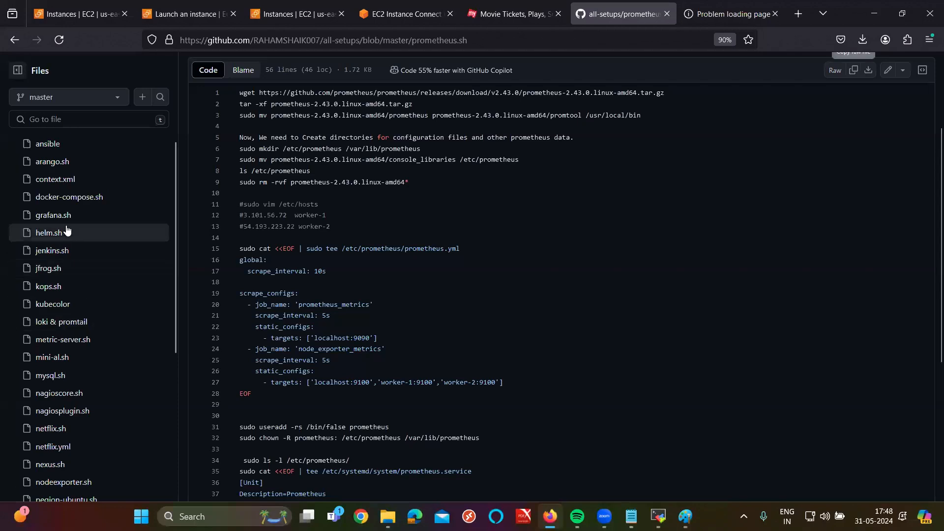
scroll(61, 389, "down", 2)
left_click(54, 367)
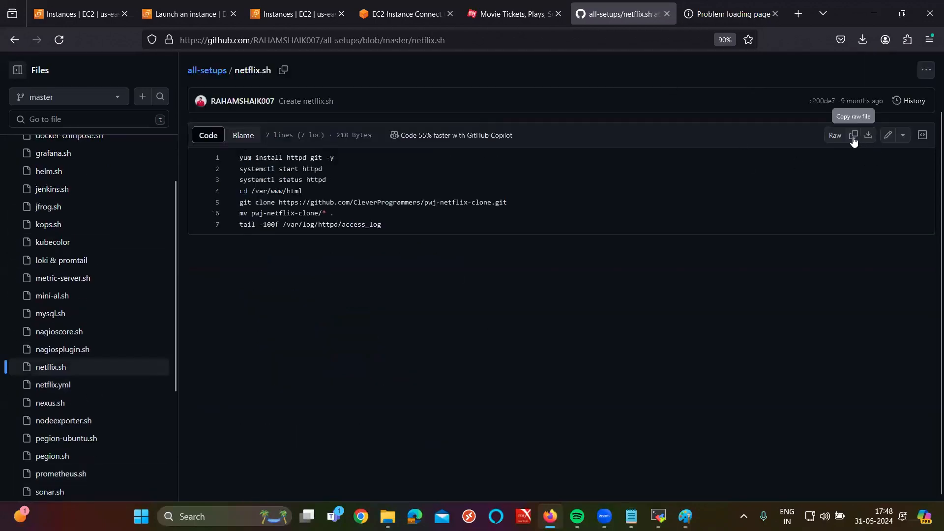
left_click(853, 135)
left_click(320, 4)
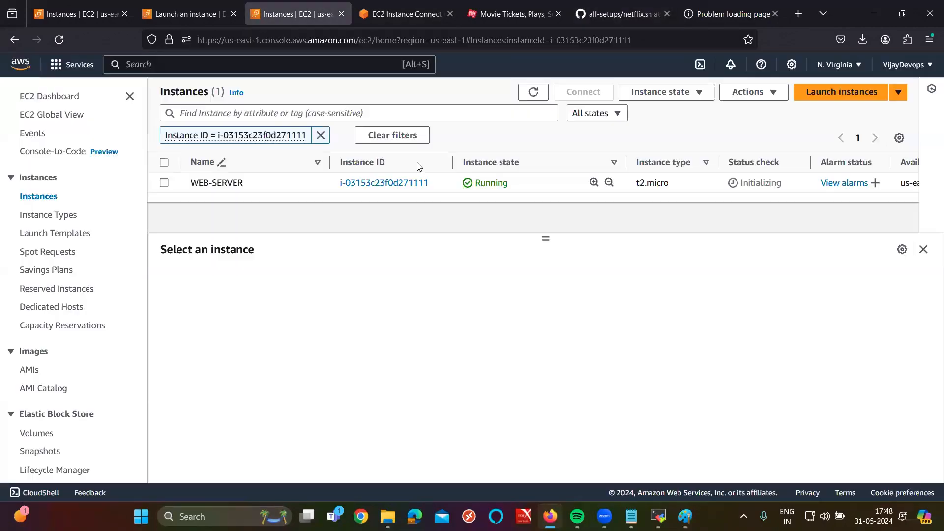
left_click(406, 14)
Step: Create netflix.sh in vim with the seven pasted setup commands and save it
type("vi")
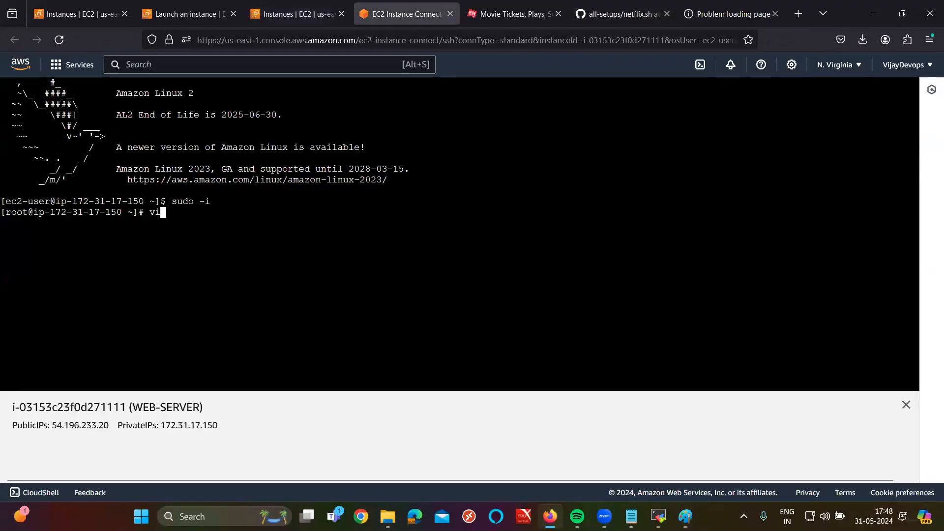
type("m netflix.sh")
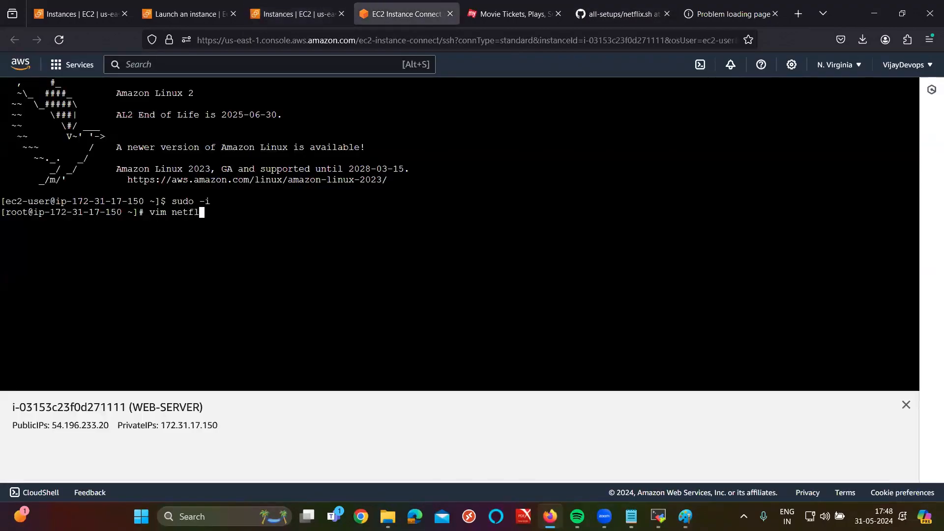
key("Return")
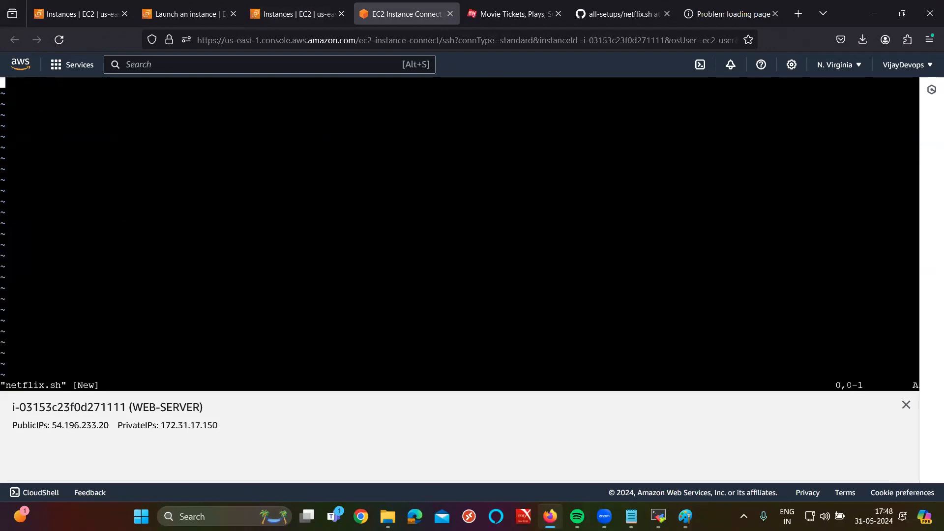
key("i")
key("ctrl+v")
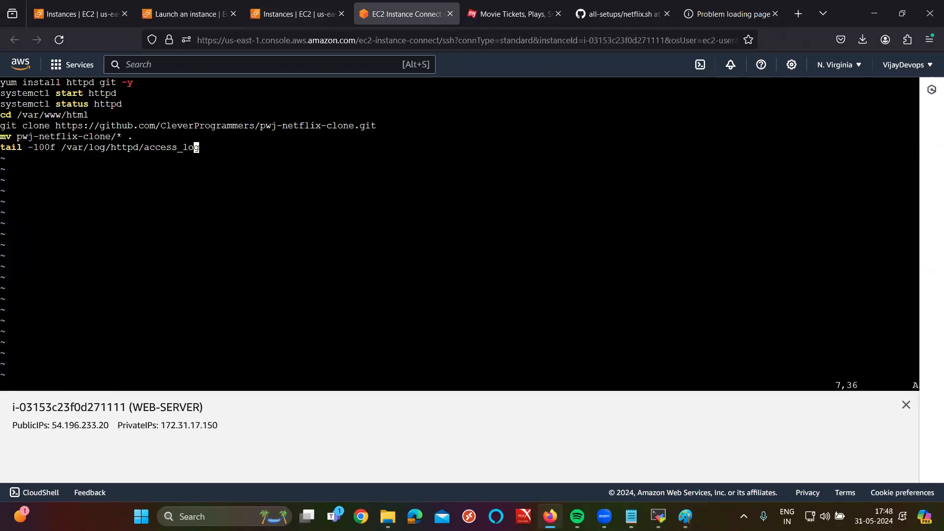
key("Escape")
type(":wq")
key("Return")
Step: Run sh netflix.sh to install git and httpd, then select the public IP 54.196.233.20
type("sh netflix.sh")
key("Return")
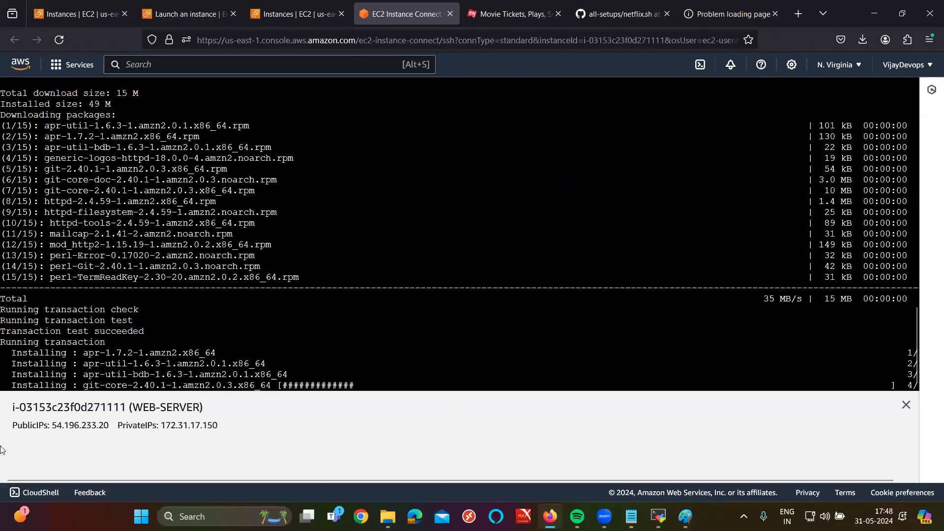
left_click_drag(52, 426, 116, 426)
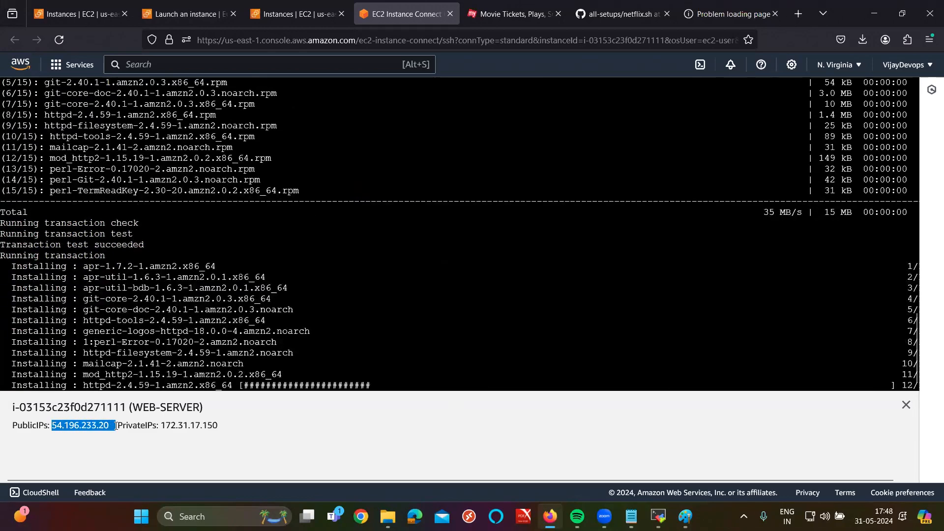
left_click(795, 13)
Step: Browse to 54.196.233.20:80 to see the PWJ Netflix Clone sign-in page, then return to GitHub
key("ctrl+v")
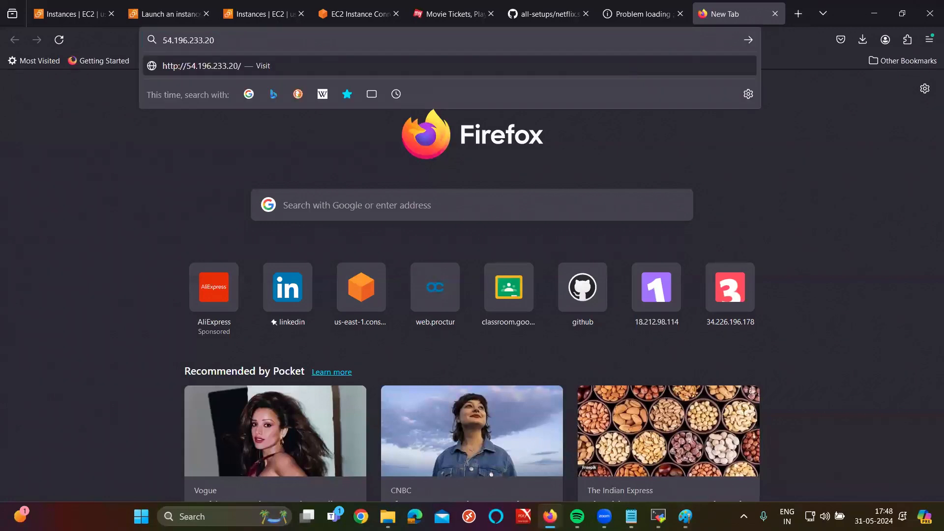
type(":80")
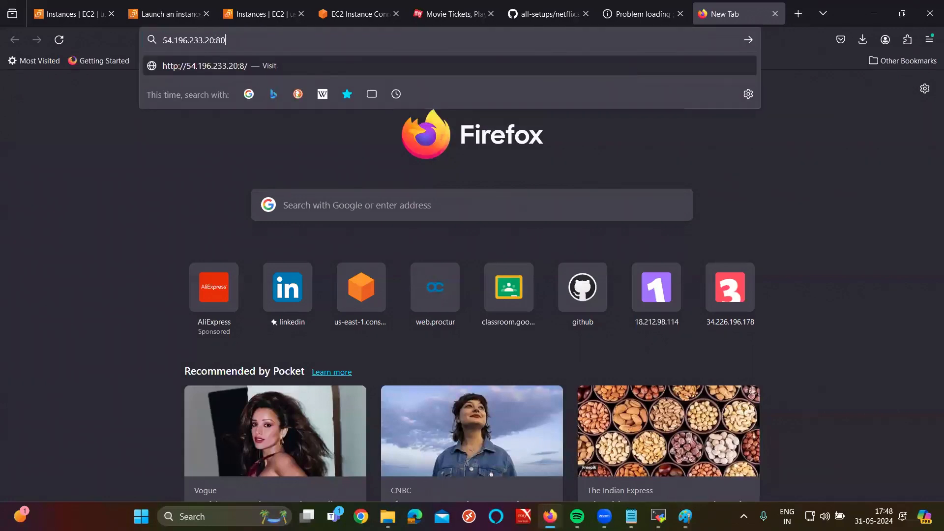
key("Return")
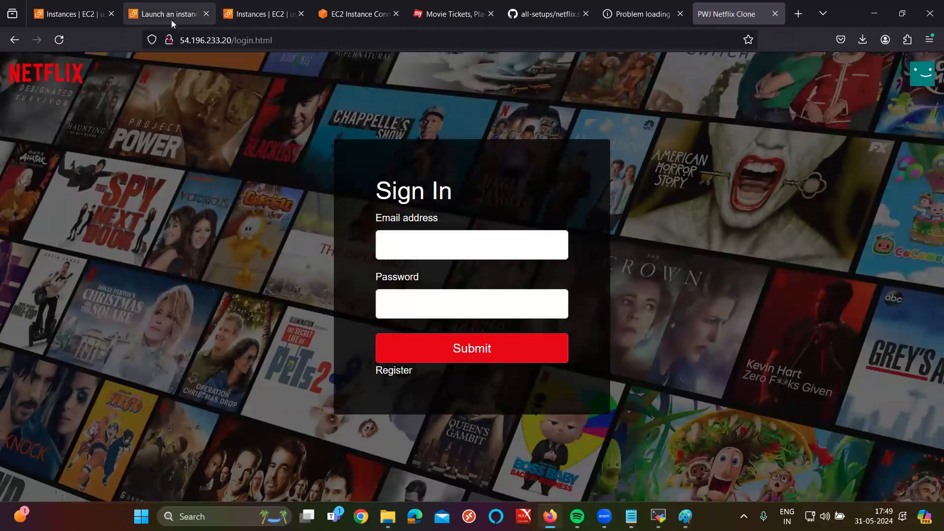
left_click(531, 5)
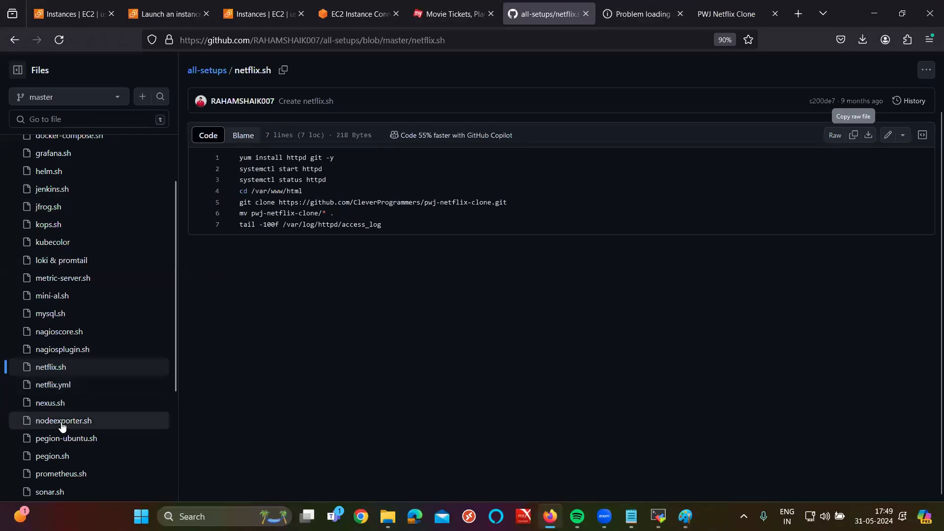
Step: Copy the tomcat.sh raw file from GitHub and focus the WEB-SERVER terminal
scroll(51, 264, "down", 3)
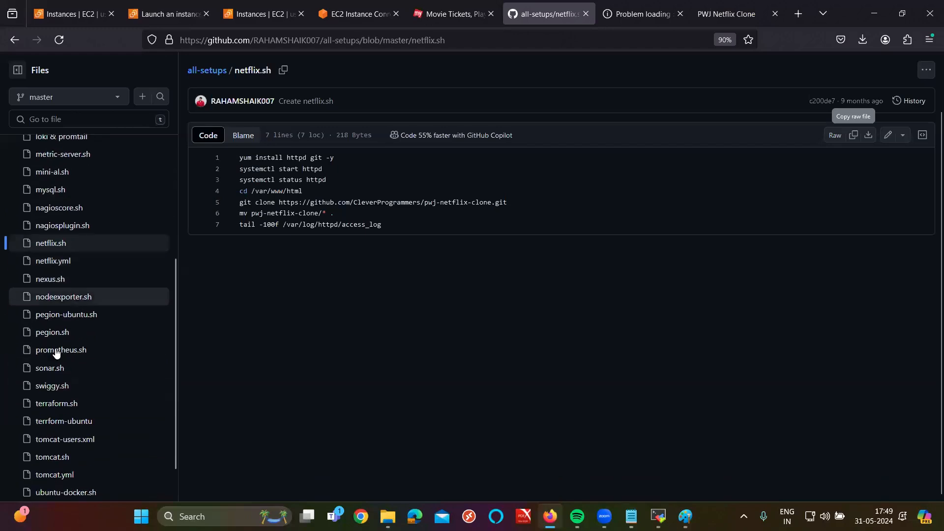
left_click(52, 459)
left_click(854, 135)
left_click(259, 4)
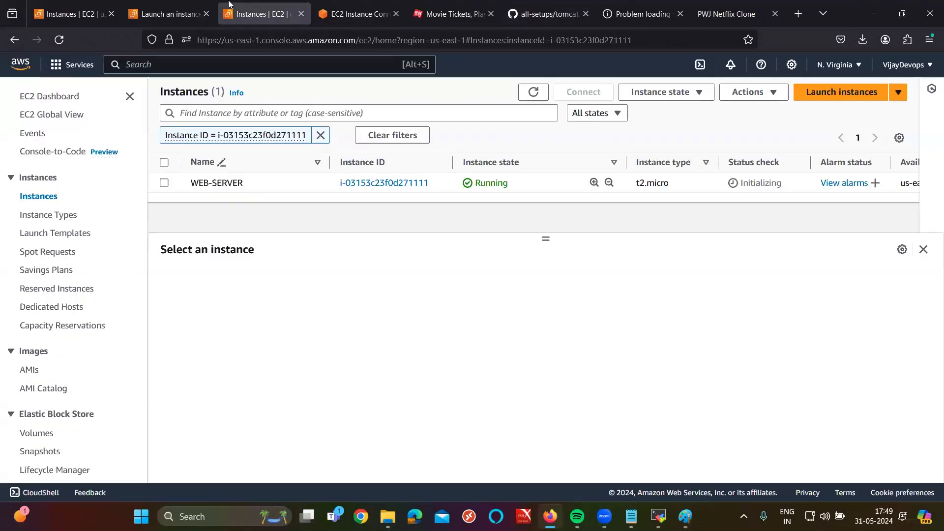
left_click(348, 11)
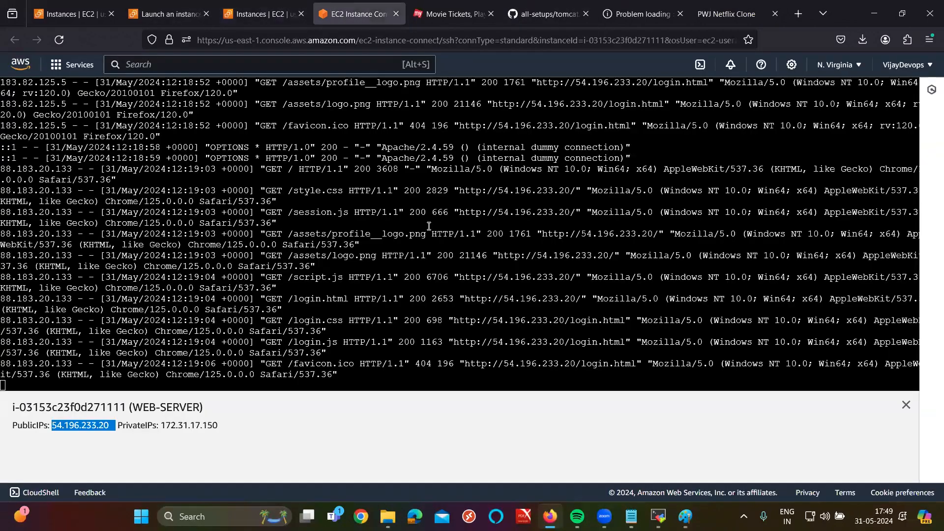
left_click(305, 240)
Step: Stop the access-log tail and start a new tomcat.sh file in vim, removing a stray IP line
key("ctrl+c")
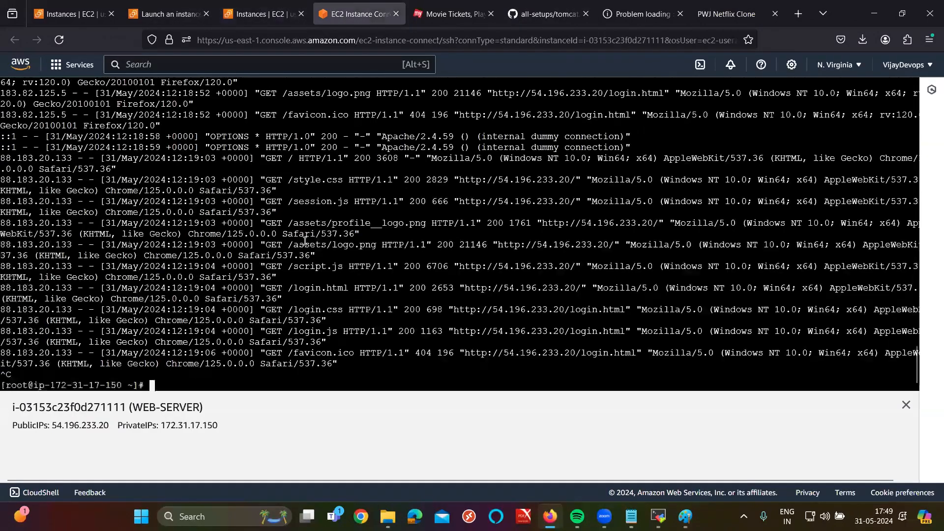
type("vim tomcat.sh")
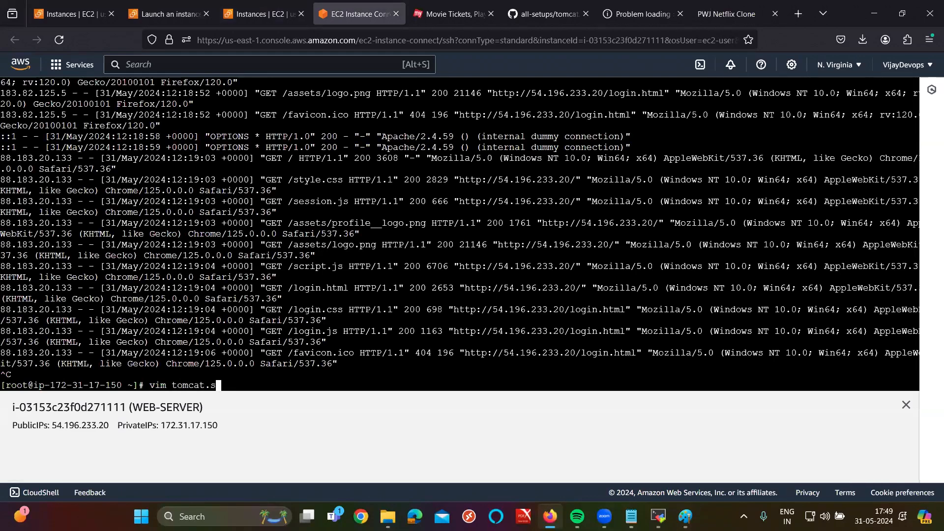
key("Return")
key("i")
key("ctrl+v")
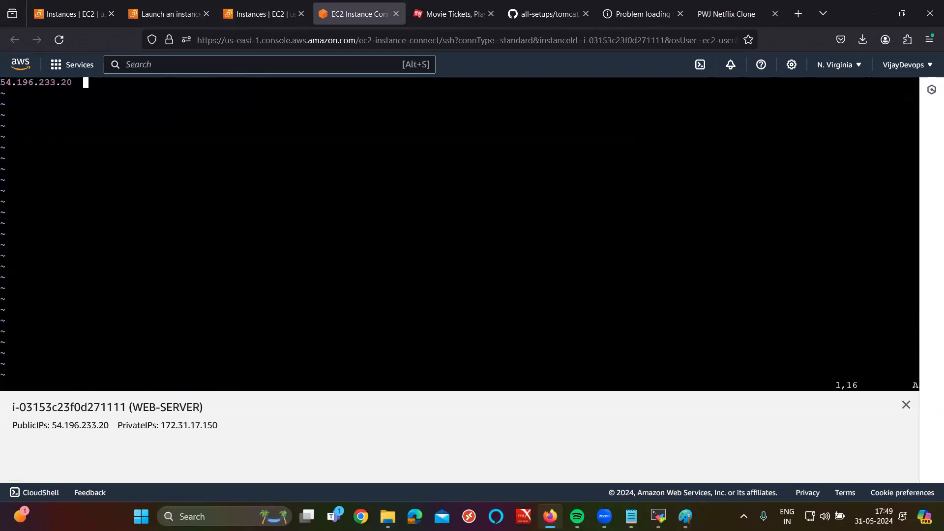
key("d")
key("d")
Step: Recopy tomcat.sh from GitHub, paste its eleven lines into the editor, and save with :wq
left_click(566, 3)
left_click(853, 136)
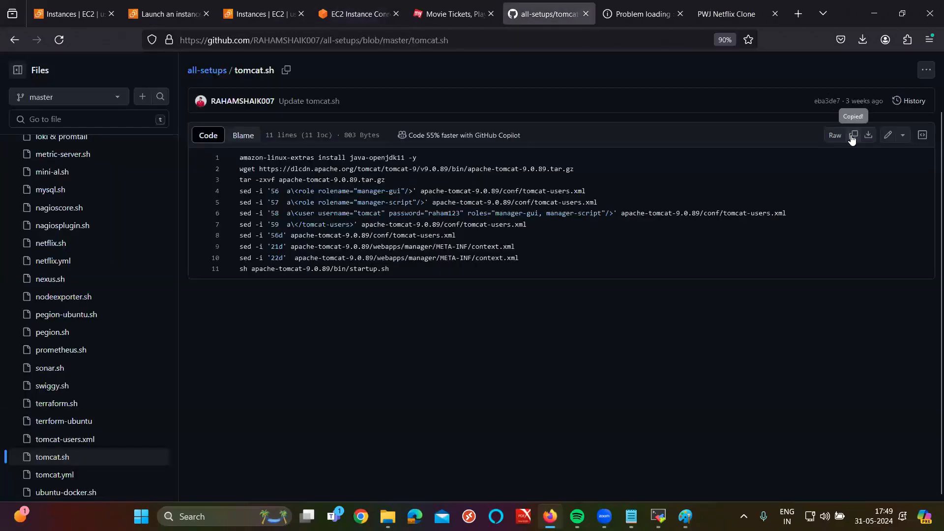
left_click(358, 14)
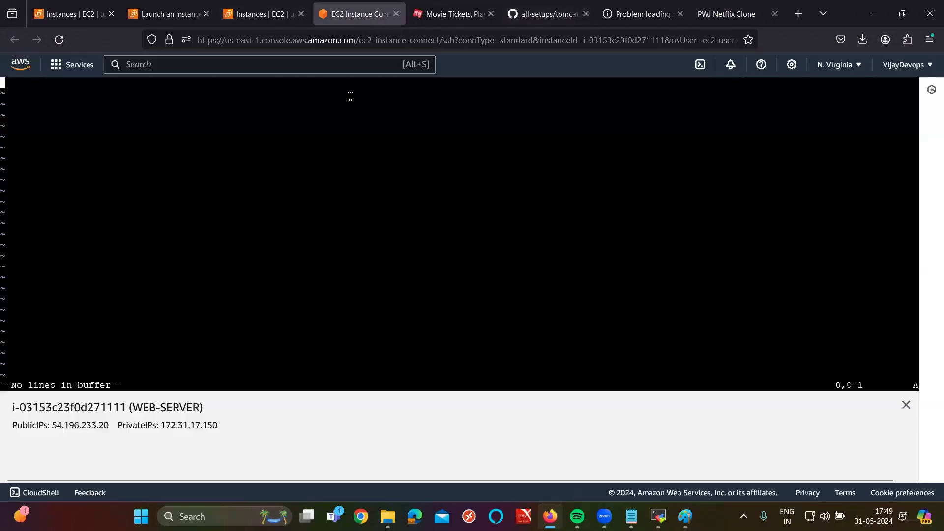
key("ctrl+v")
type(":wq")
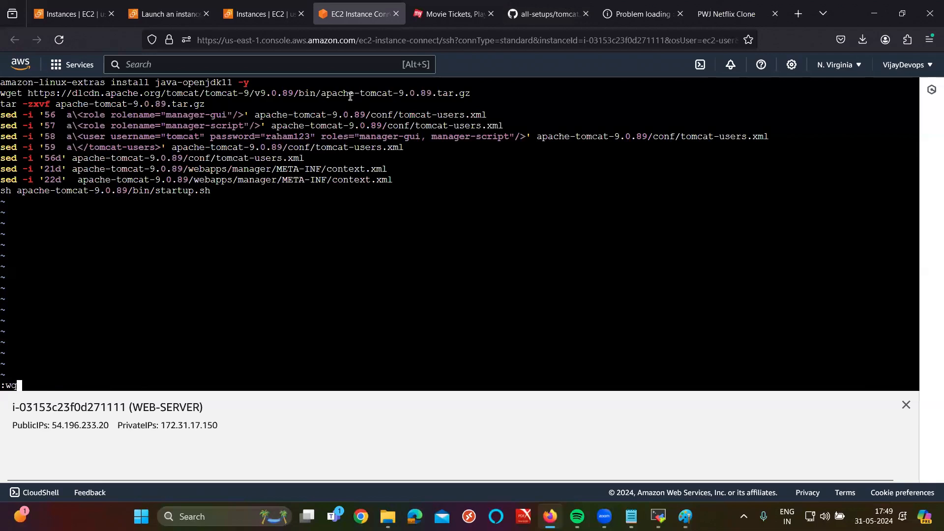
key("Return")
Step: Run sh tomcat.sh to install Apache Tomcat 9 on WEB-SERVER
type("sh tomcat.sh")
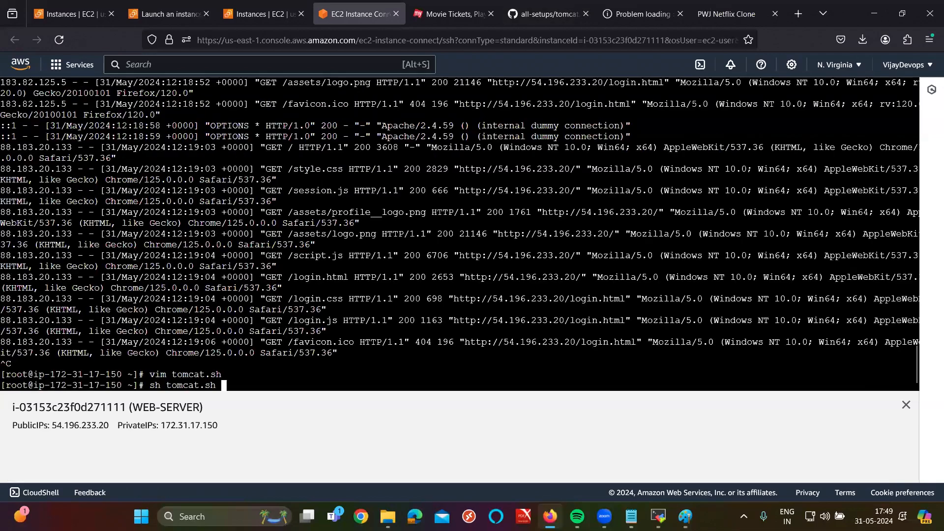
key("Return")
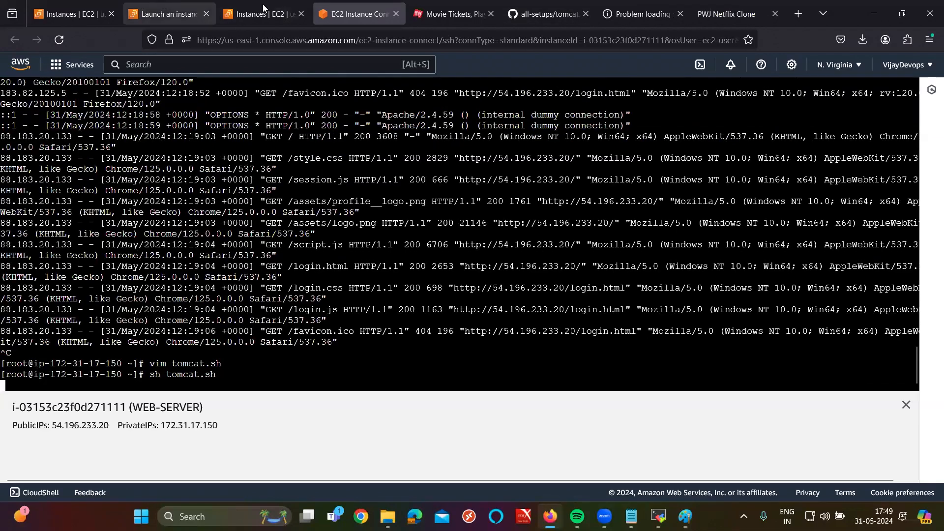
left_click(223, 15)
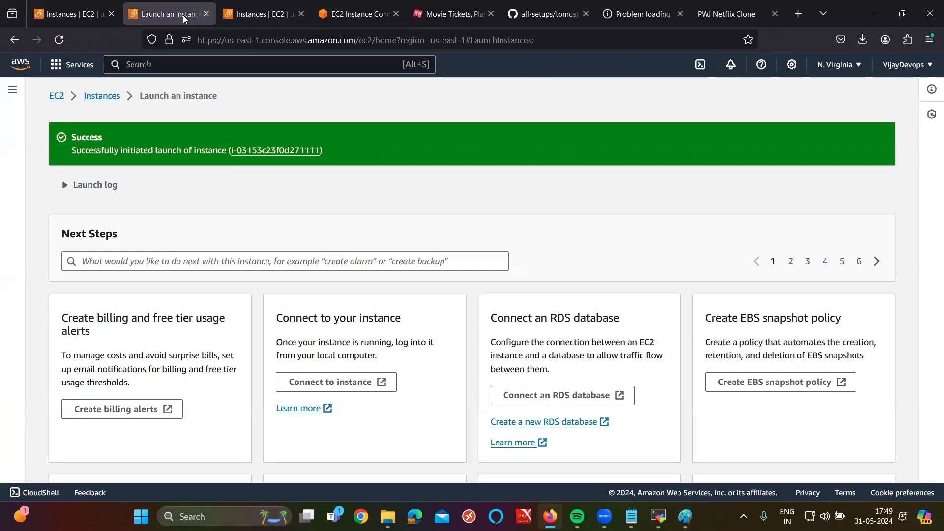
Step: Copy WEB-SERVER's public IPv4 54.196.233.20 and close the launch, failed-load, Movie Tickets and tomcat.sh tabs
left_click(206, 14)
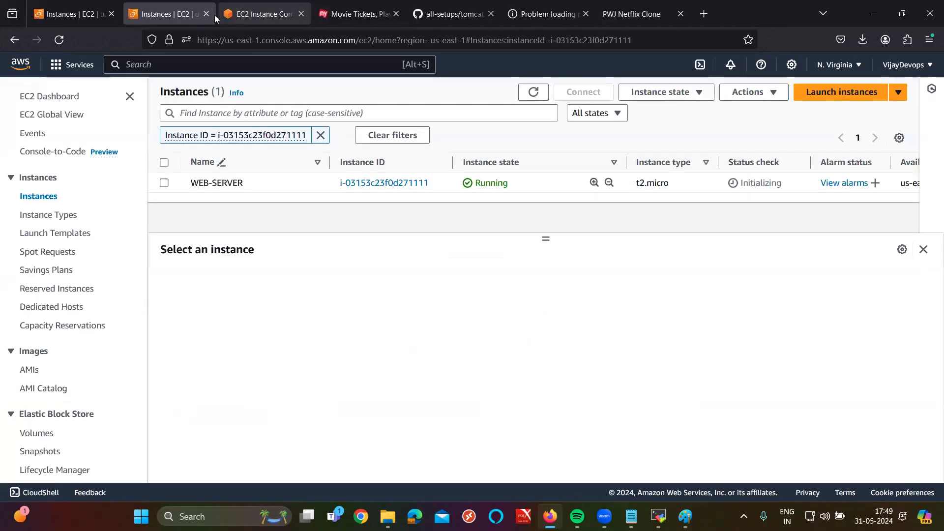
left_click(164, 183)
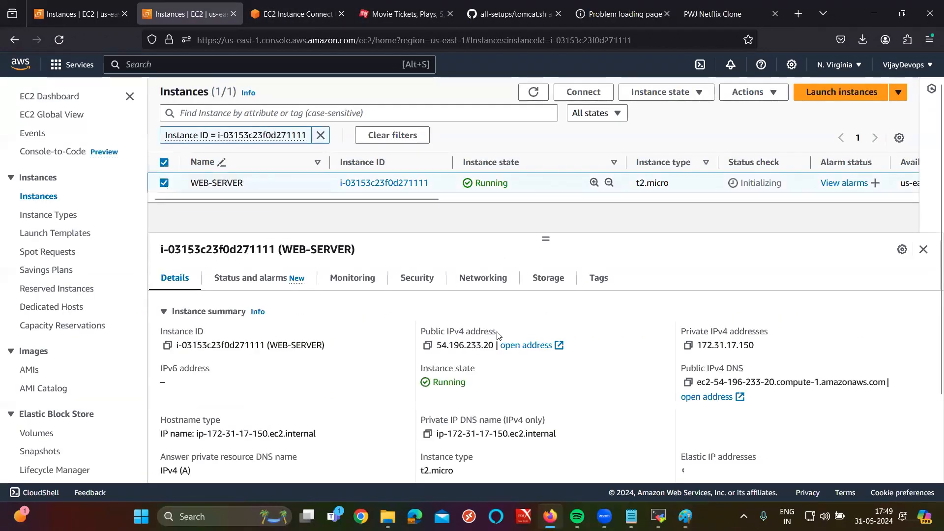
left_click(427, 345)
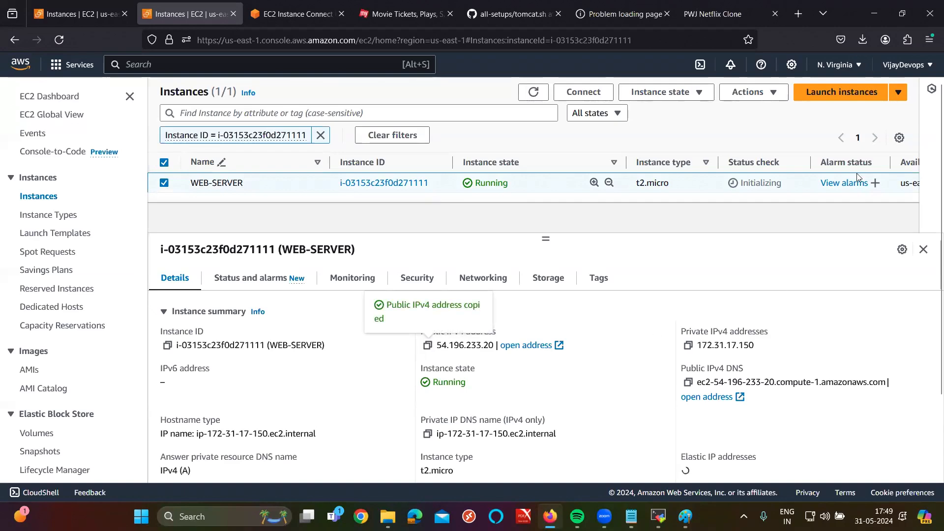
left_click(670, 14)
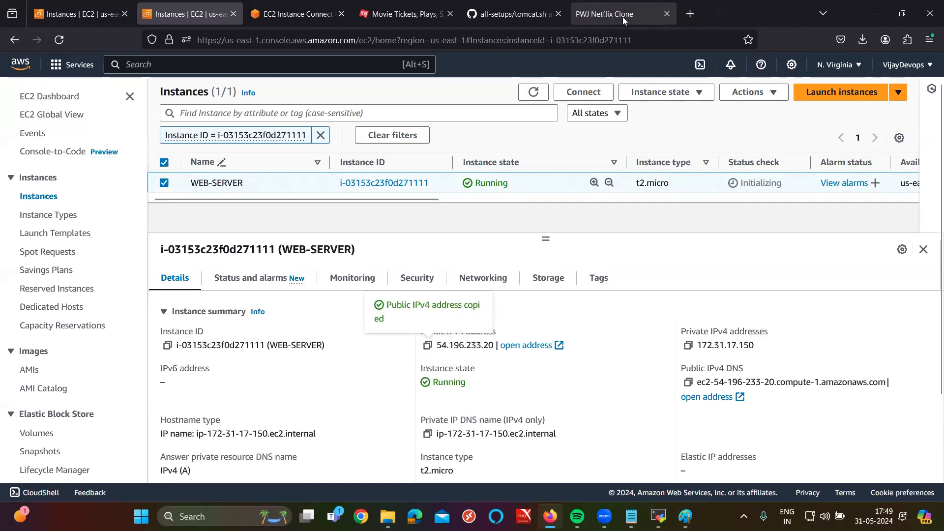
left_click(450, 14)
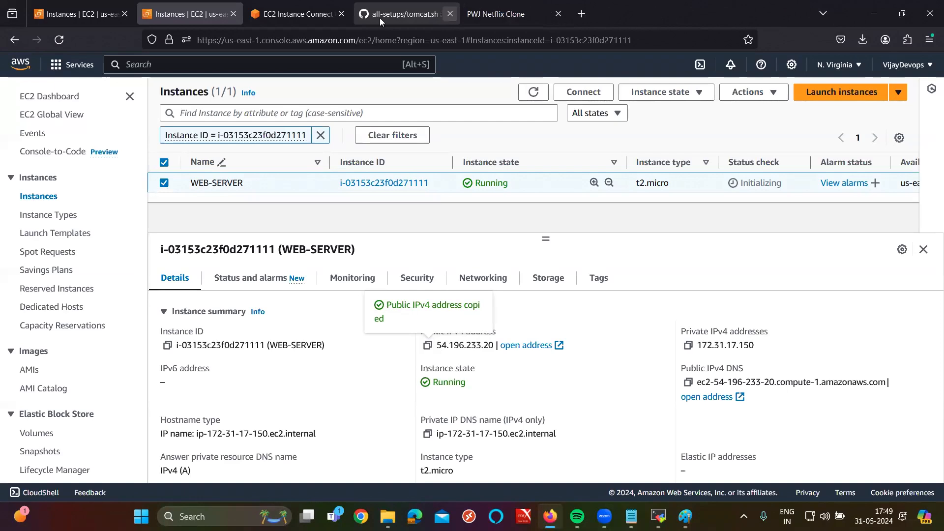
left_click(450, 14)
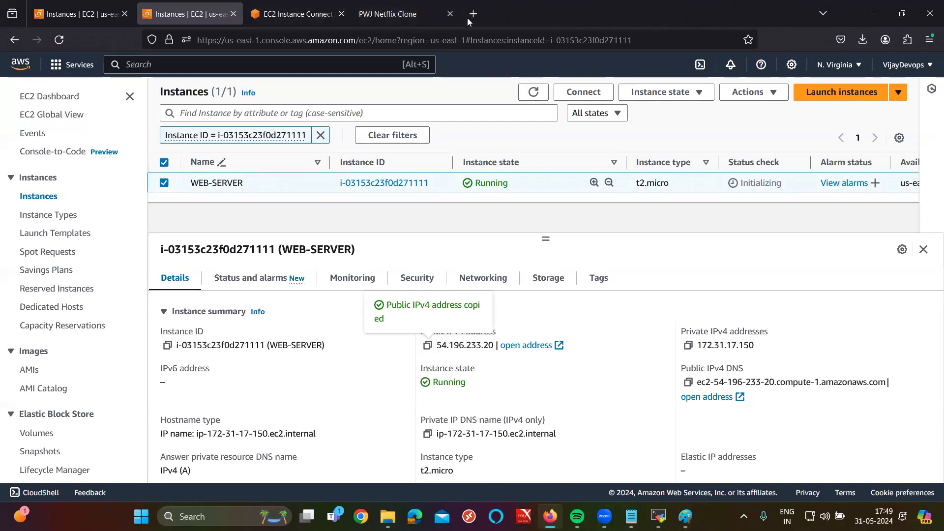
key("ctrl+t")
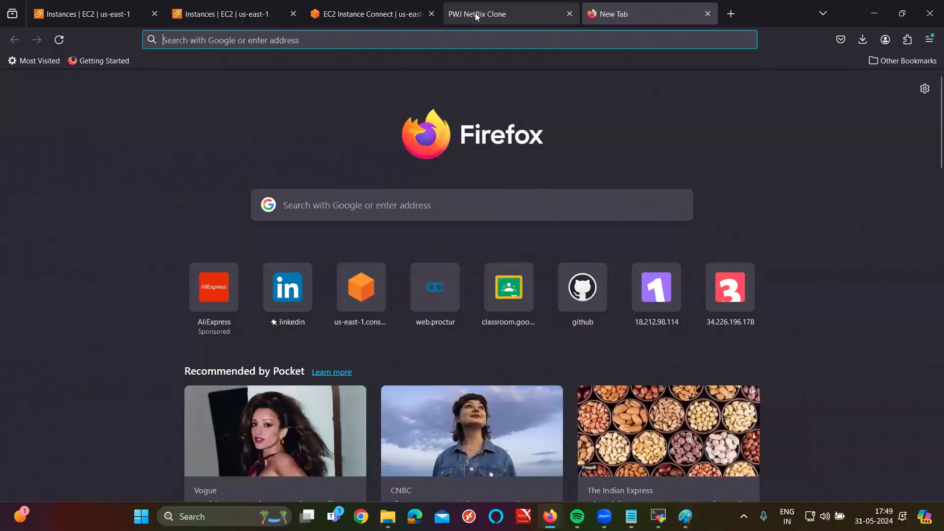
Step: Enter 54.196.233.20:8080 in the new tab's address bar to reach Tomcat
key("ctrl+v")
type(":80")
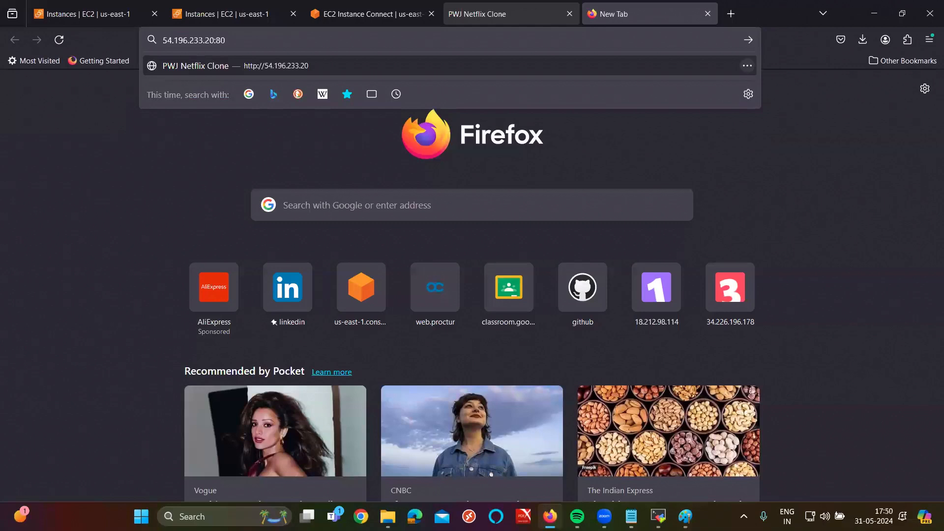
type("80")
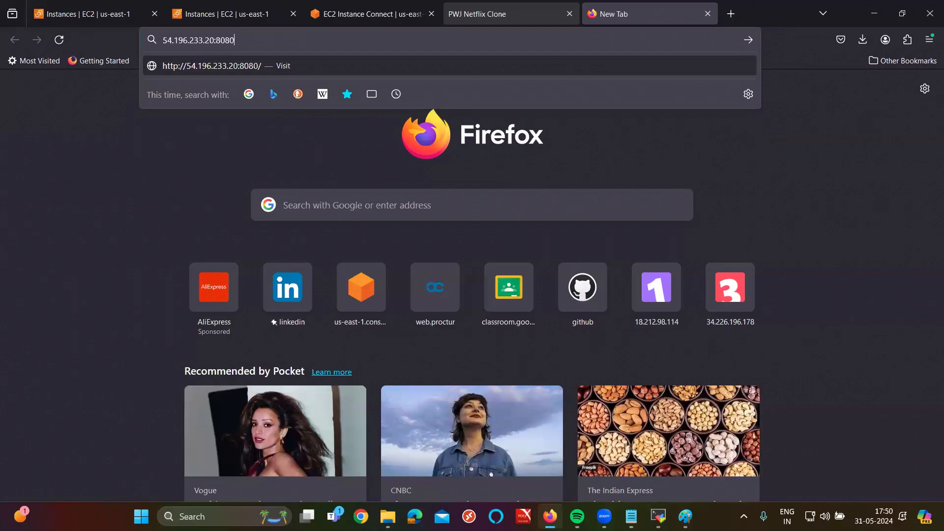
key("Return")
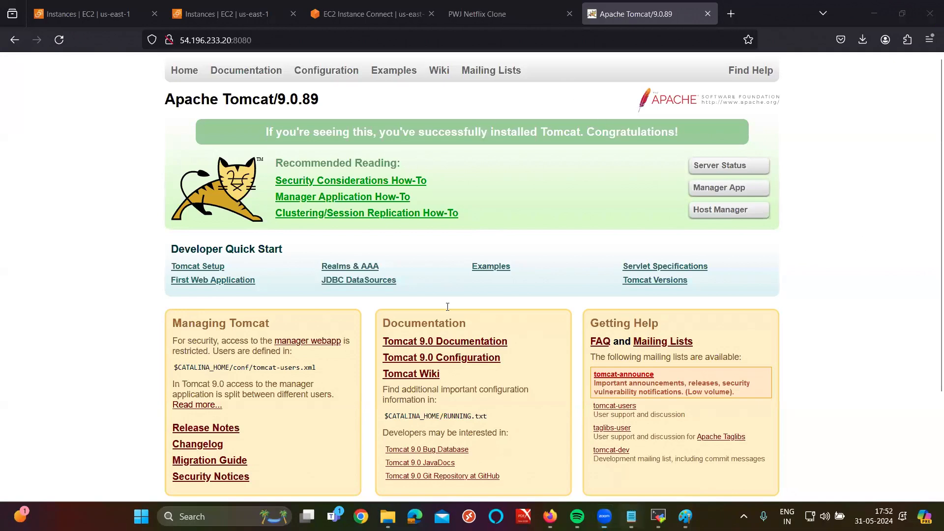
Step: Switch from the Tomcat welcome page to the EC2 server-creation notes in Notepad
key("alt+Tab")
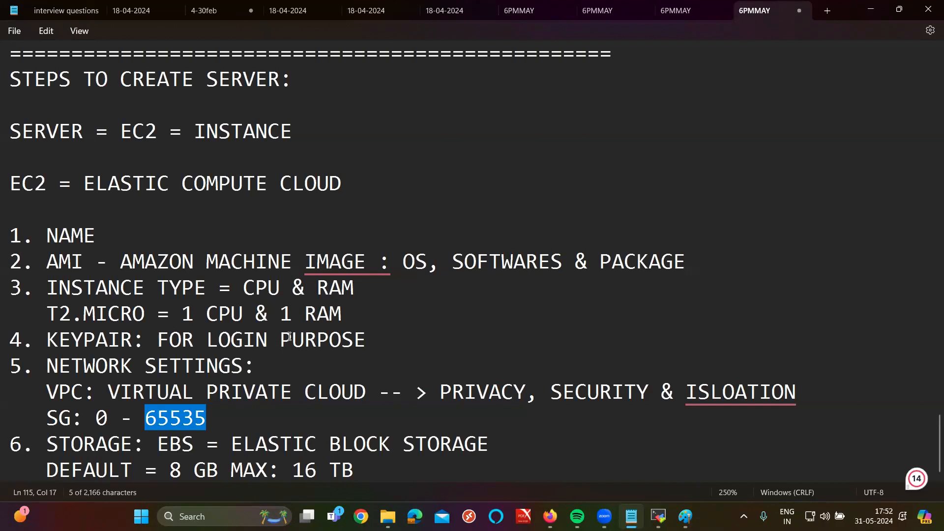
Step: Review the EC2 notes (SG 0-65535, default 8 GB storage), then go back to Firefox
left_click(453, 98)
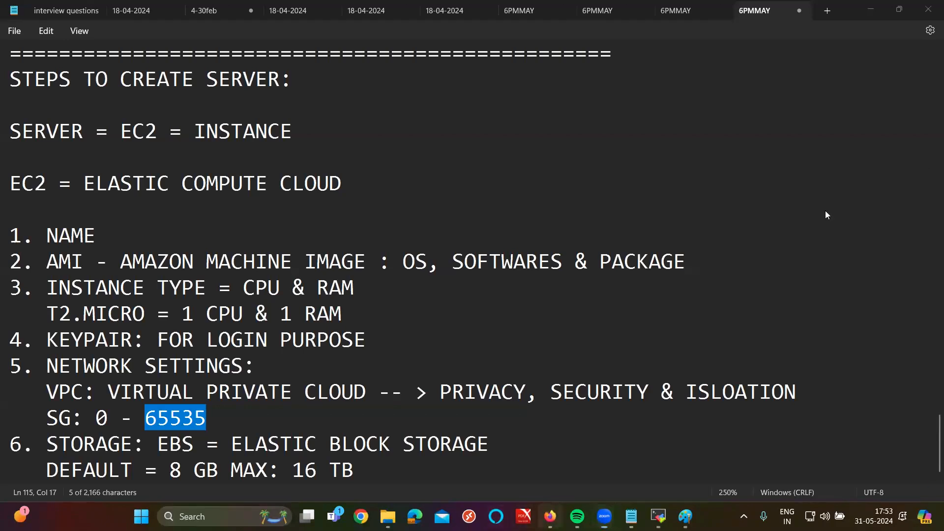
left_click(550, 516)
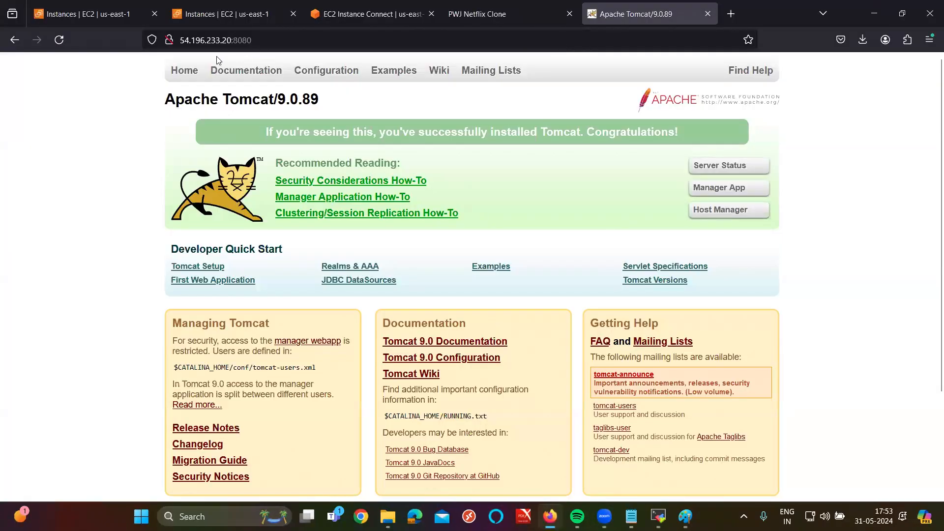
Step: Load the Netflix clone sign-in page at the bare address 54.196.233.20
key("ctrl+shift+Tab")
double_click(290, 42)
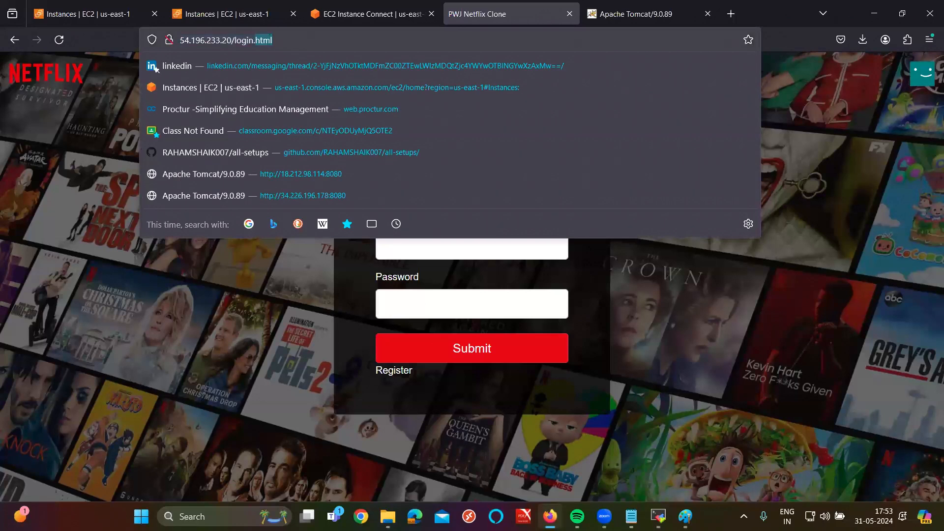
key("BackSpace")
key("BackSpace")
key("BackSpace")
key("BackSpace")
key("BackSpace")
key("BackSpace")
key("BackSpace")
key("BackSpace")
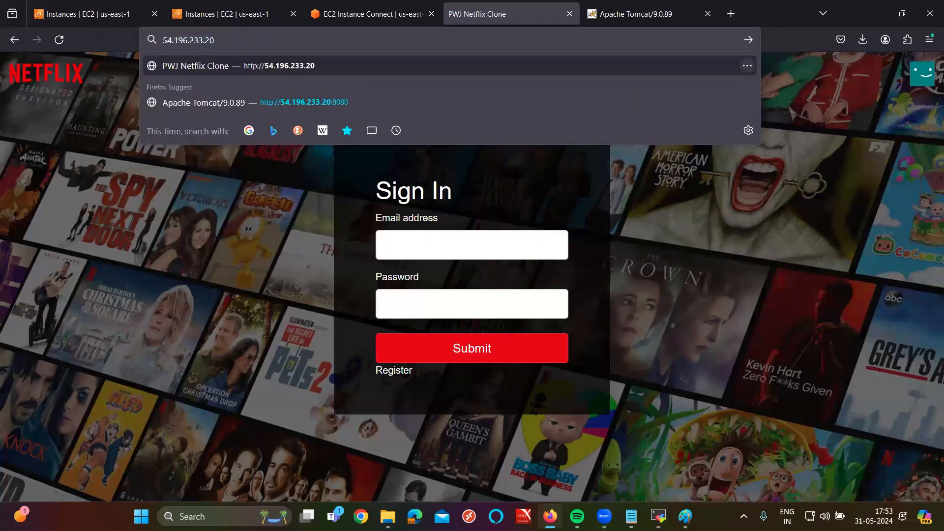
type(":80")
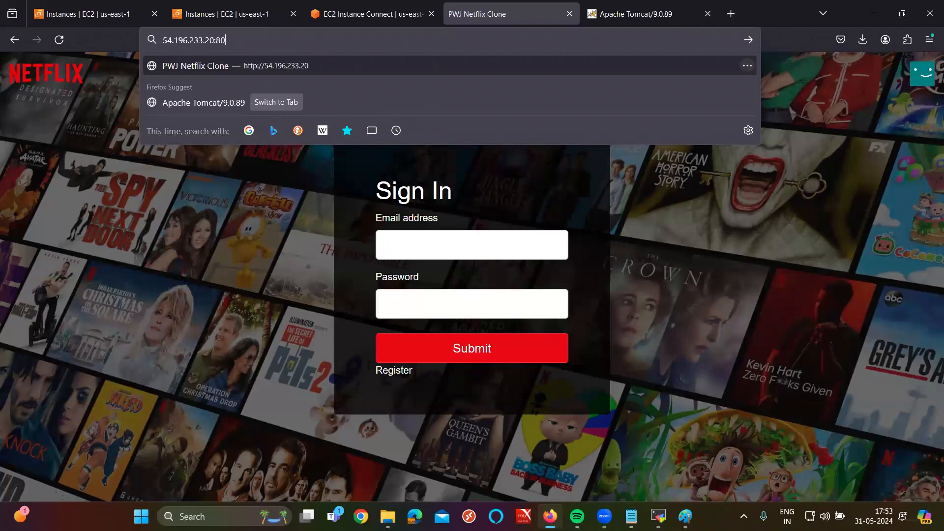
key("Return")
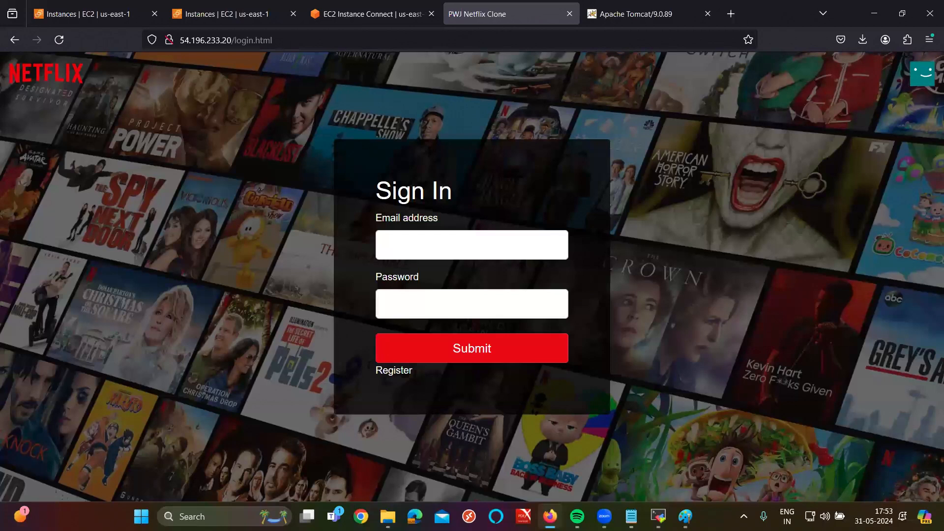
Step: Change the address to 54.196.233.20:8080 to load the Apache Tomcat welcome page
left_click(283, 41)
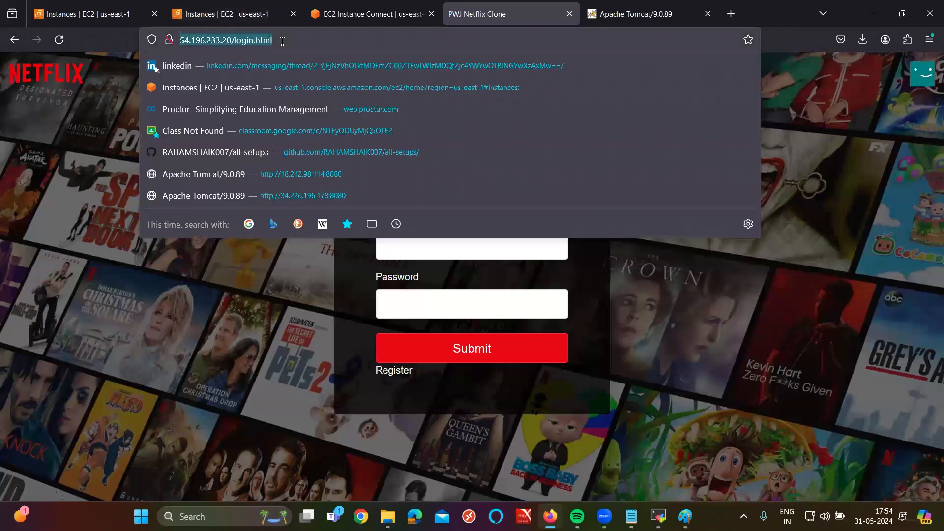
left_click(283, 42)
key("BackSpace")
key("BackSpace")
key("BackSpace")
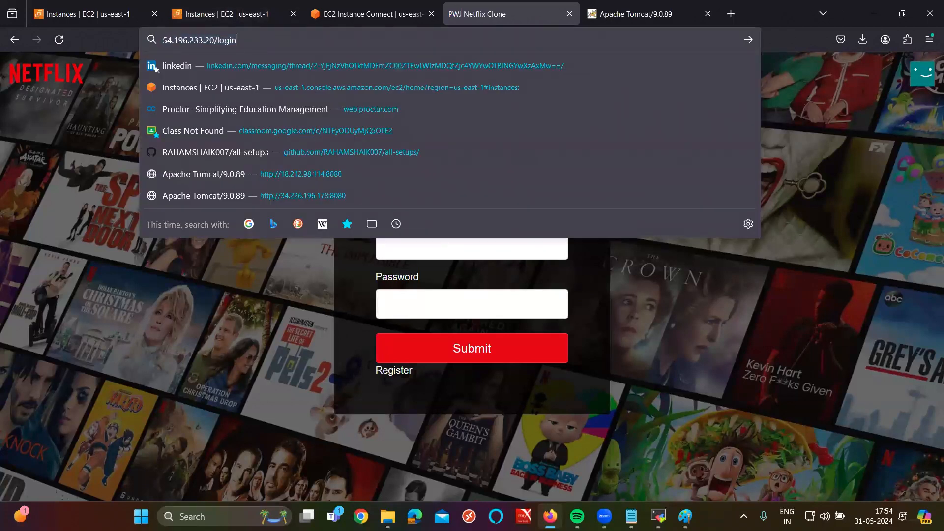
key("BackSpace")
key("BackSpace")
key("BackSpace")
key("BackSpace")
key("BackSpace")
key("BackSpace")
type(":8080")
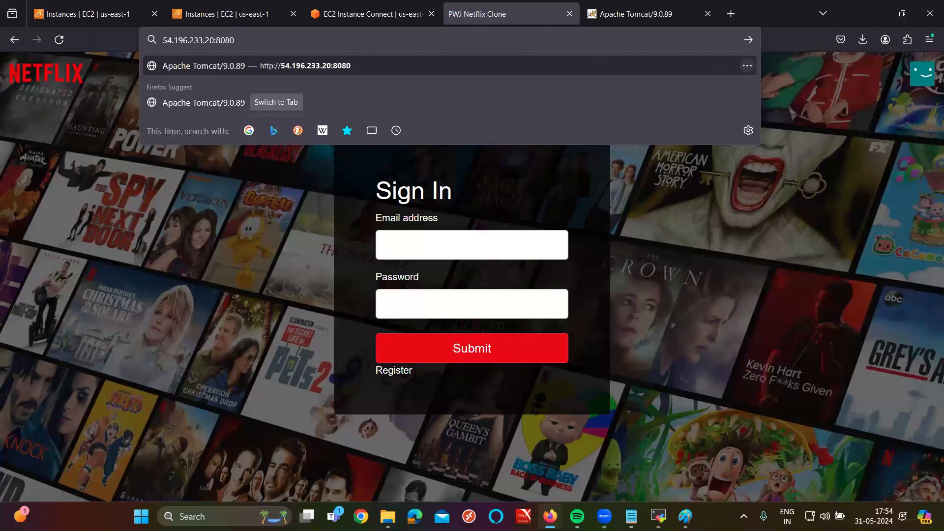
key("Return")
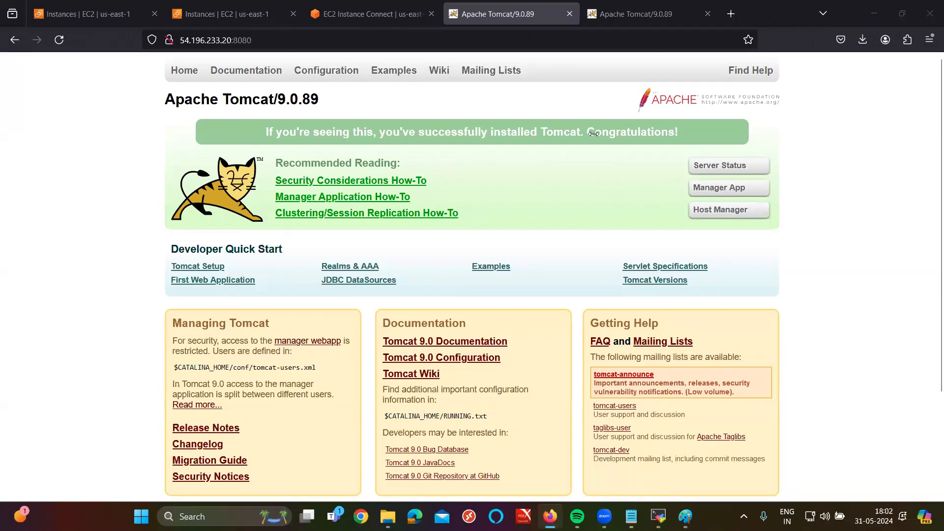
Step: Bring Firefox to the front, showing the Apache Tomcat 9.0.89 page on port 8080
left_click(846, 223)
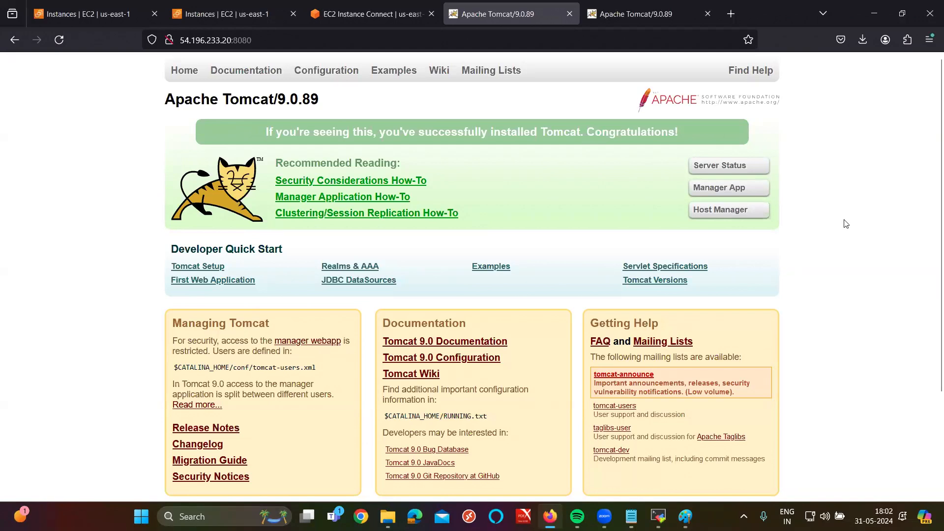